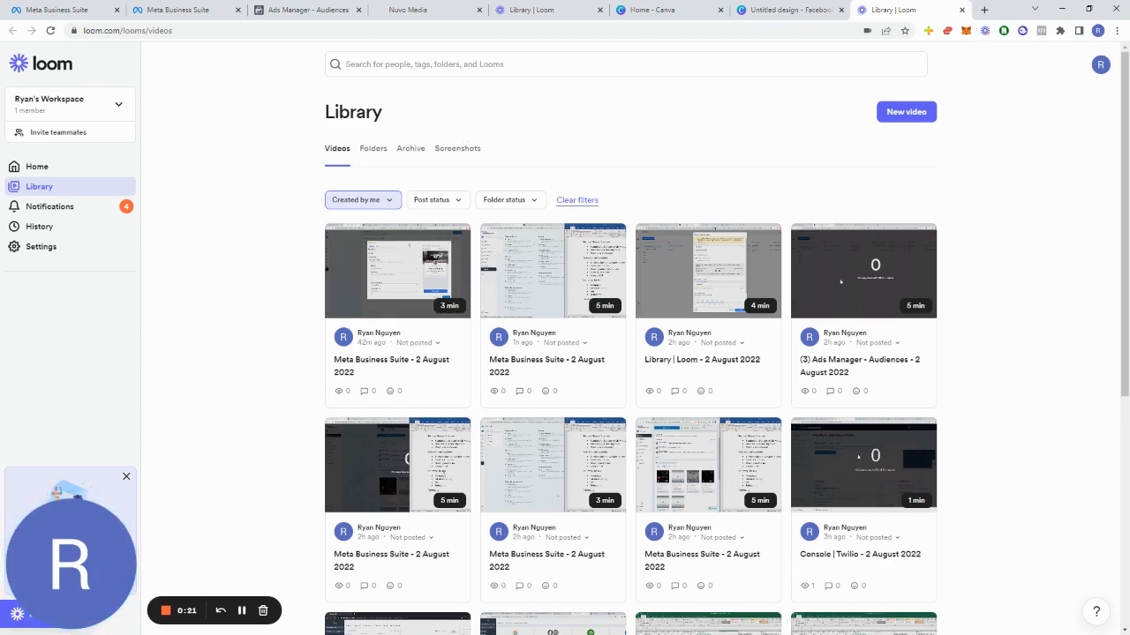
# Step: Switch to the course outline document and highlight the foundation and Launching The Ads items being discussed
pyautogui.hotkey('alt', 'Tab')
pyautogui.hotkey('alt', 'Tab')
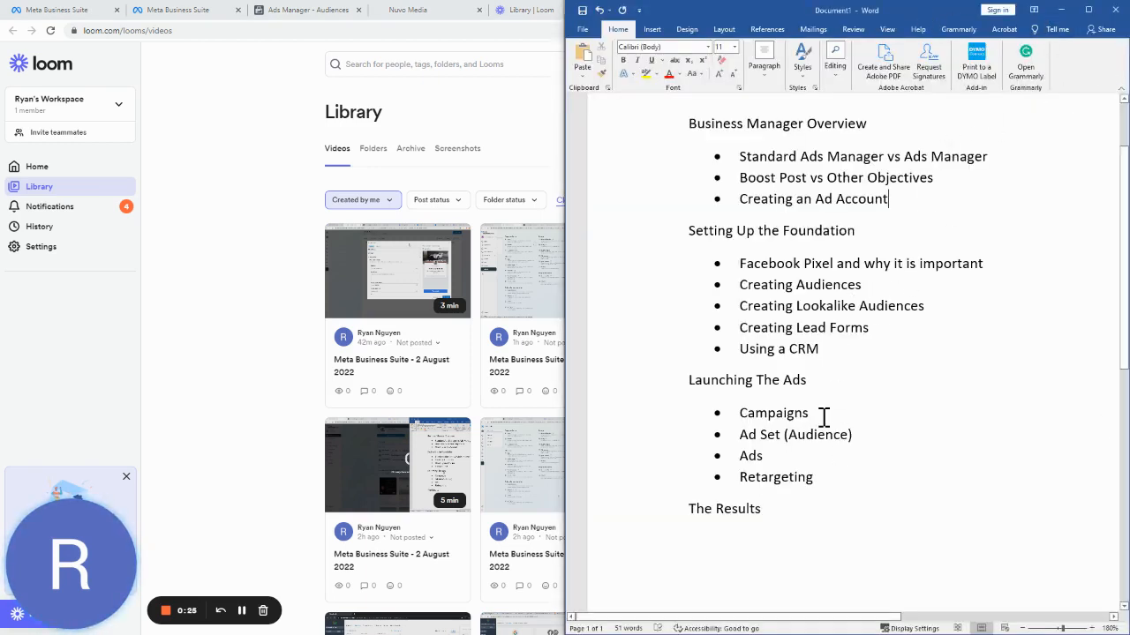
pyautogui.moveTo(822, 416); pyautogui.dragTo(723, 411)
pyautogui.moveTo(852, 435); pyautogui.dragTo(739, 434)
pyautogui.click(786, 456)
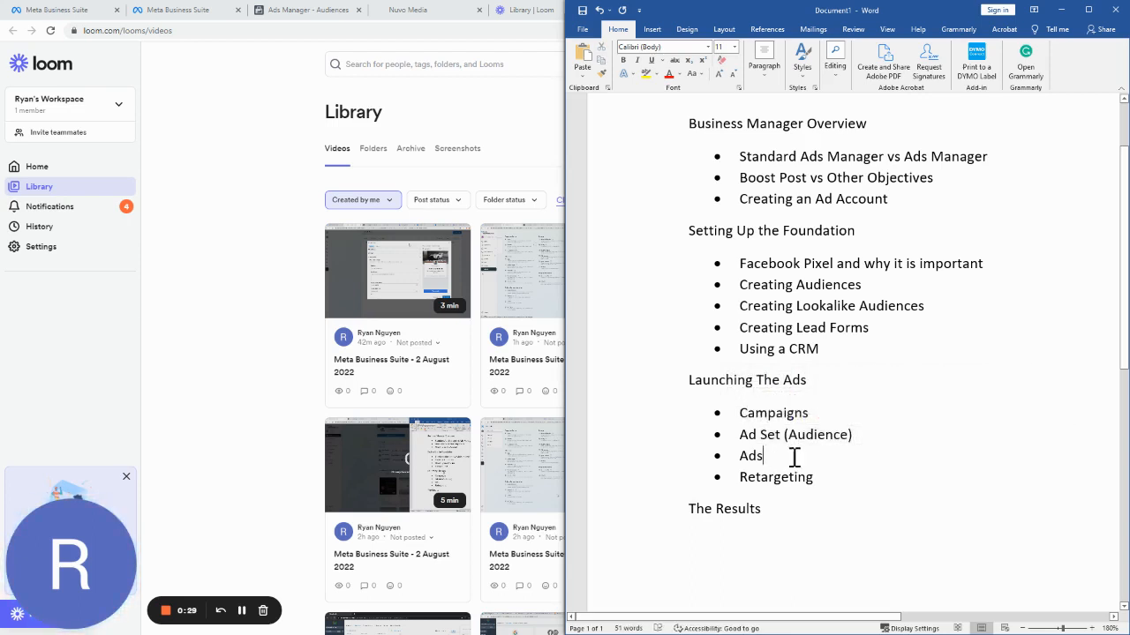
pyautogui.doubleClick(753, 454)
pyautogui.click(827, 474)
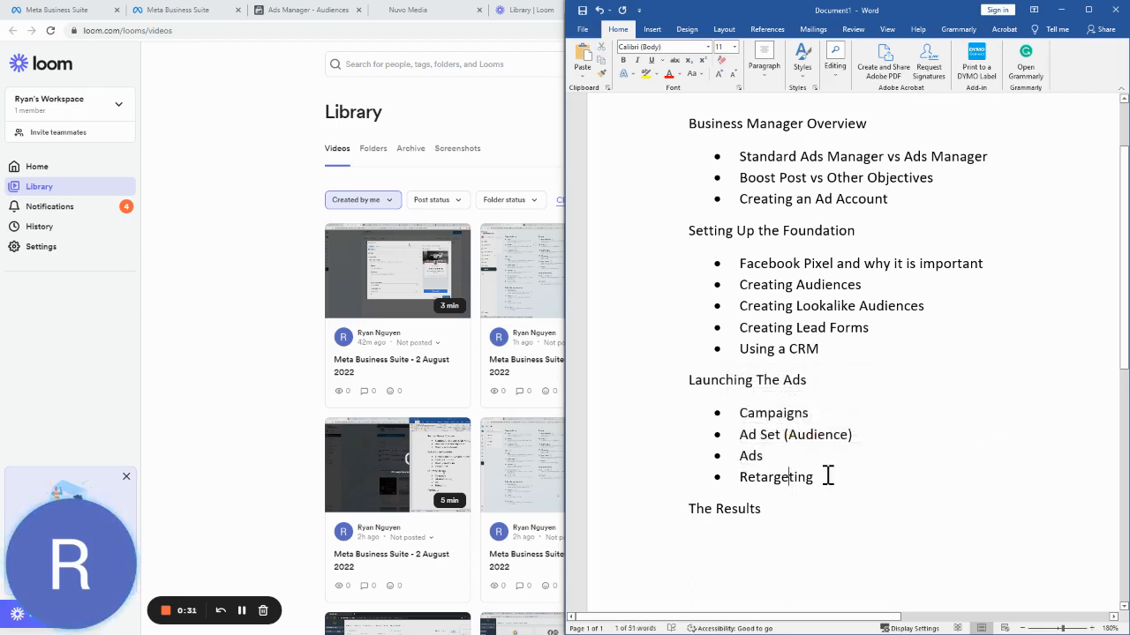
pyautogui.moveTo(798, 478); pyautogui.dragTo(740, 475)
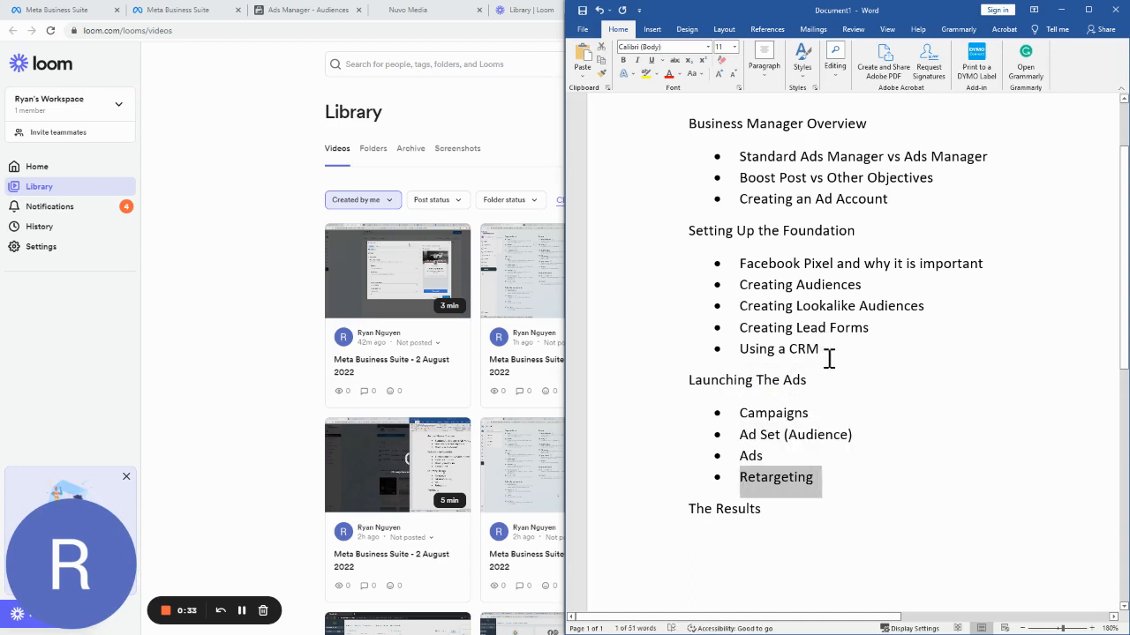
pyautogui.moveTo(923, 372); pyautogui.dragTo(795, 264)
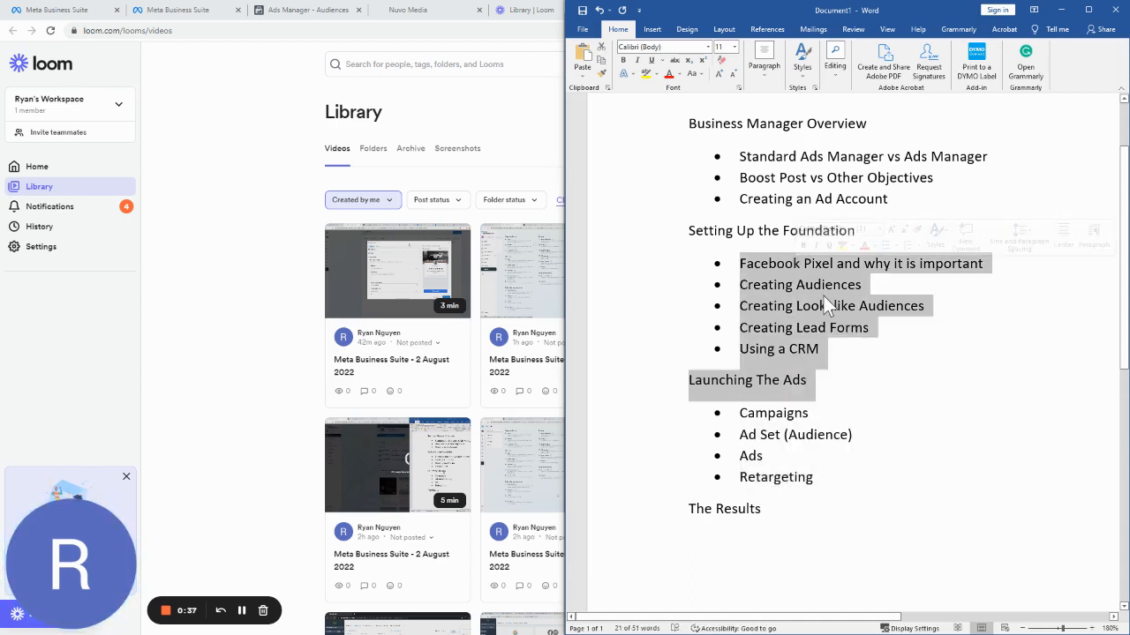
pyautogui.click(863, 469)
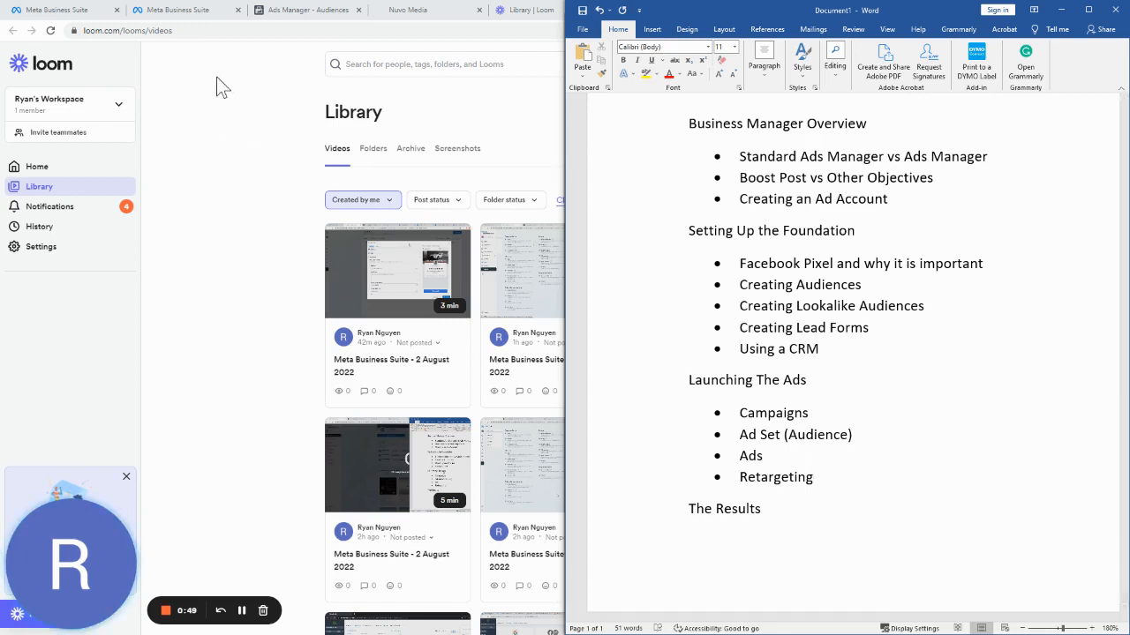
# Step: Open Ads Manager from the Business Suite's All tools list
pyautogui.click(187, 8)
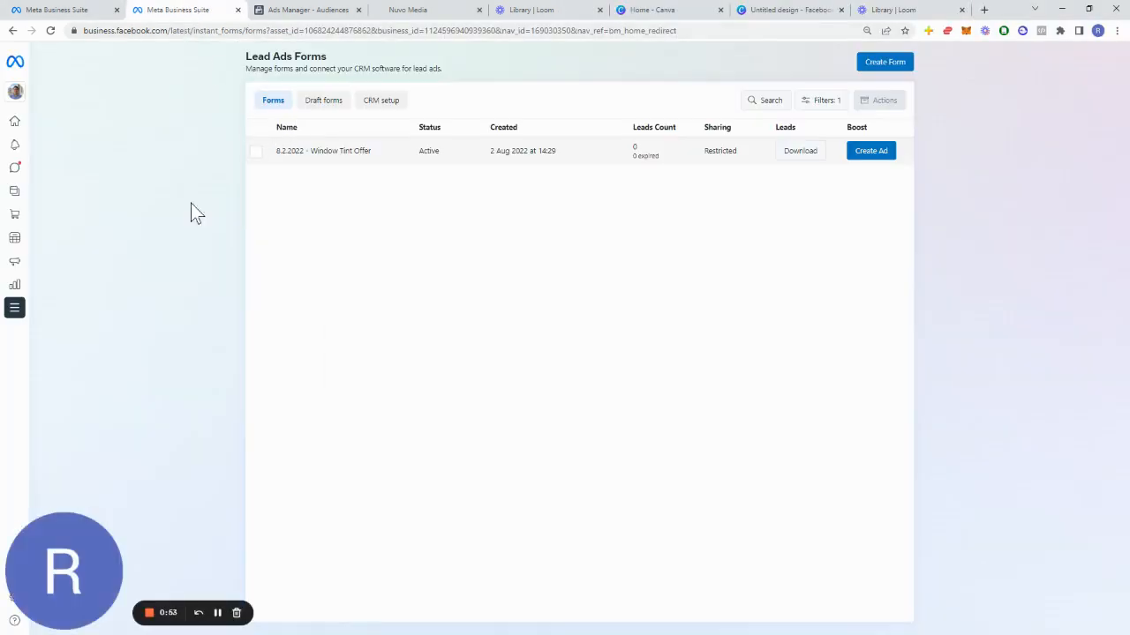
pyautogui.click(15, 311)
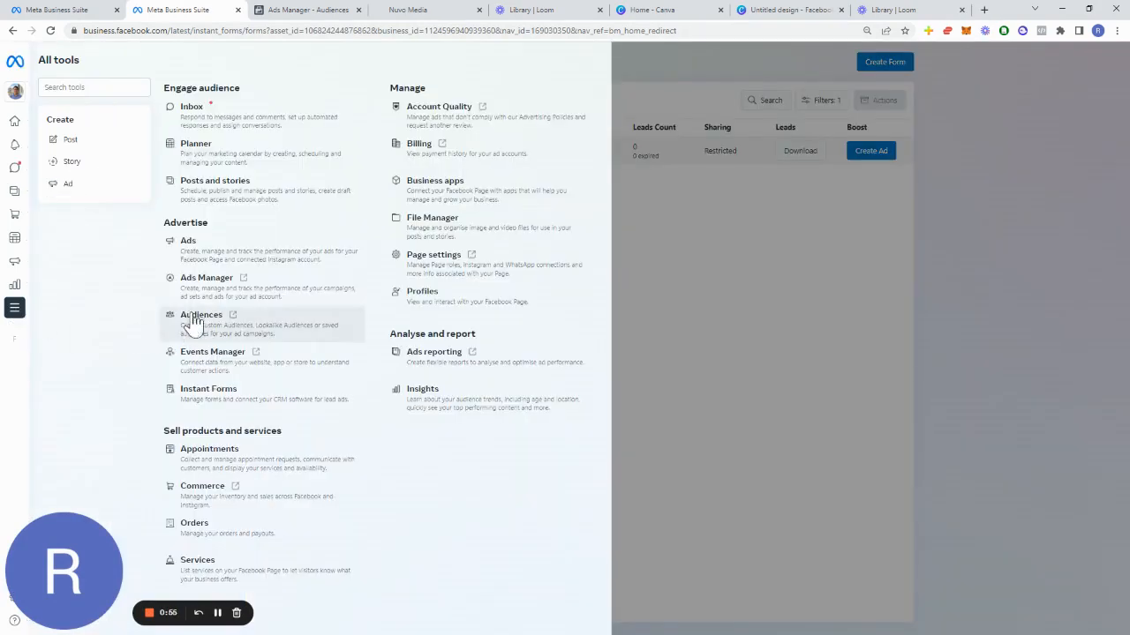
pyautogui.click(309, 9)
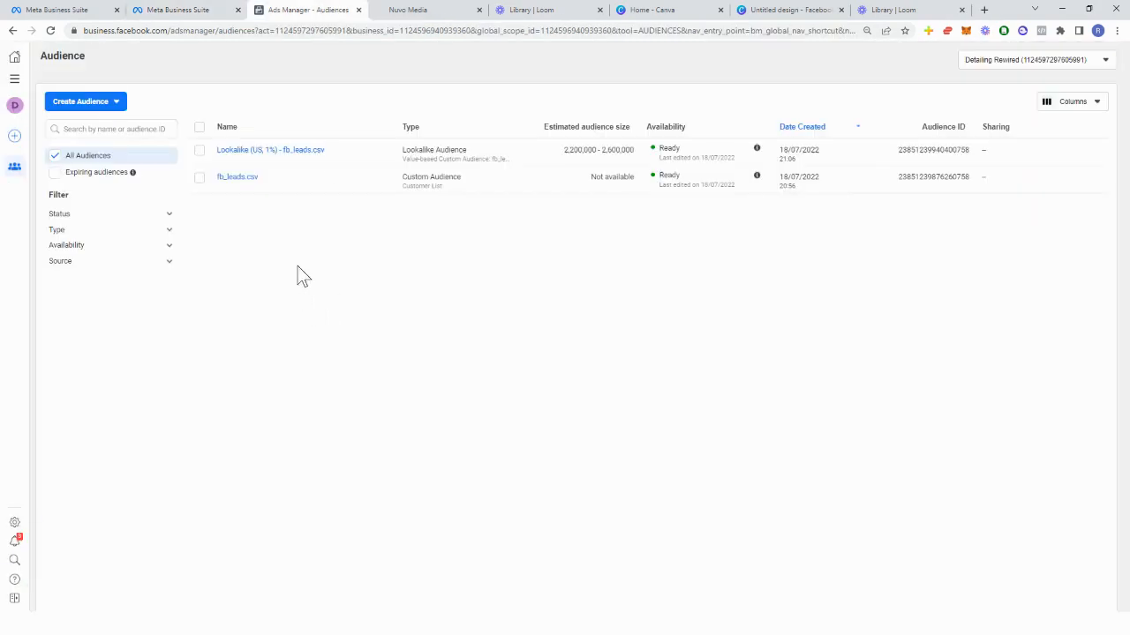
pyautogui.click(14, 58)
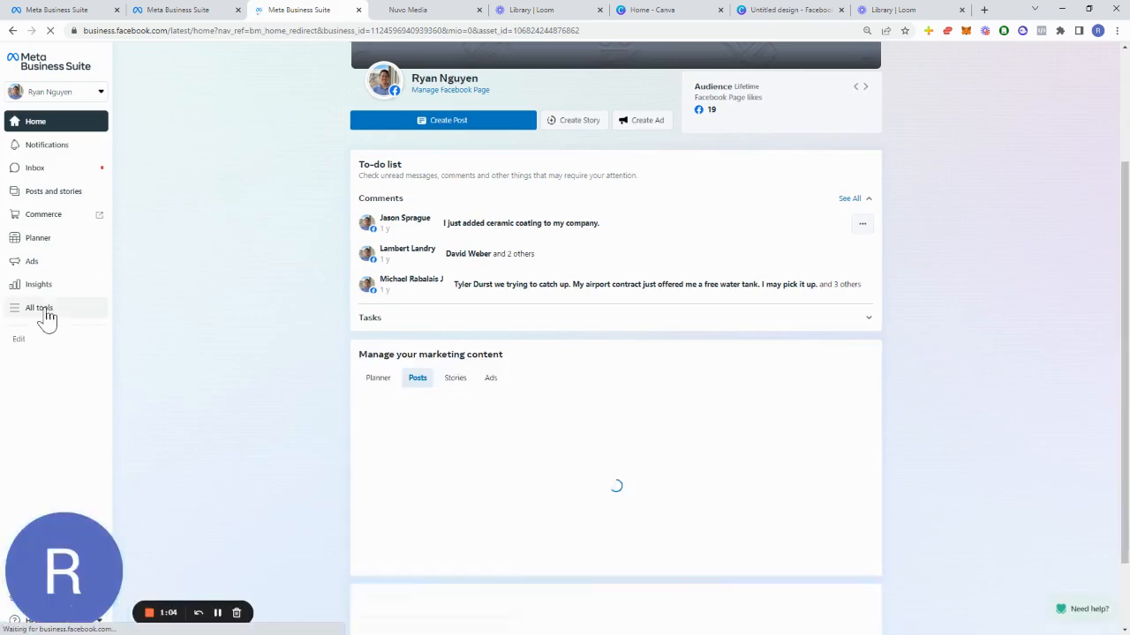
pyautogui.click(44, 311)
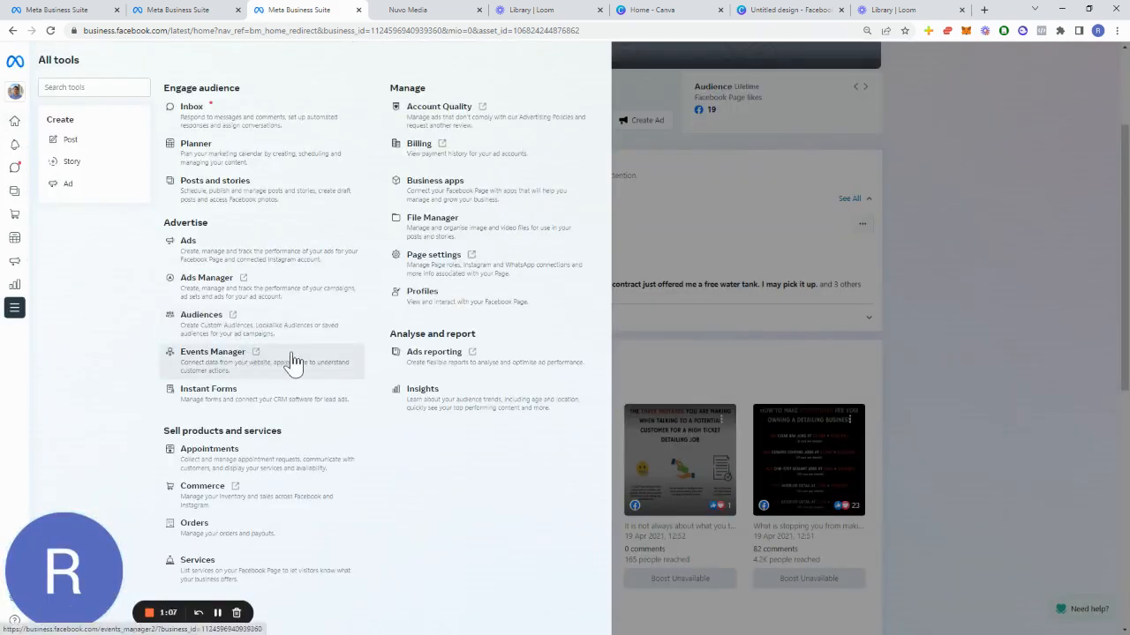
pyautogui.click(252, 293)
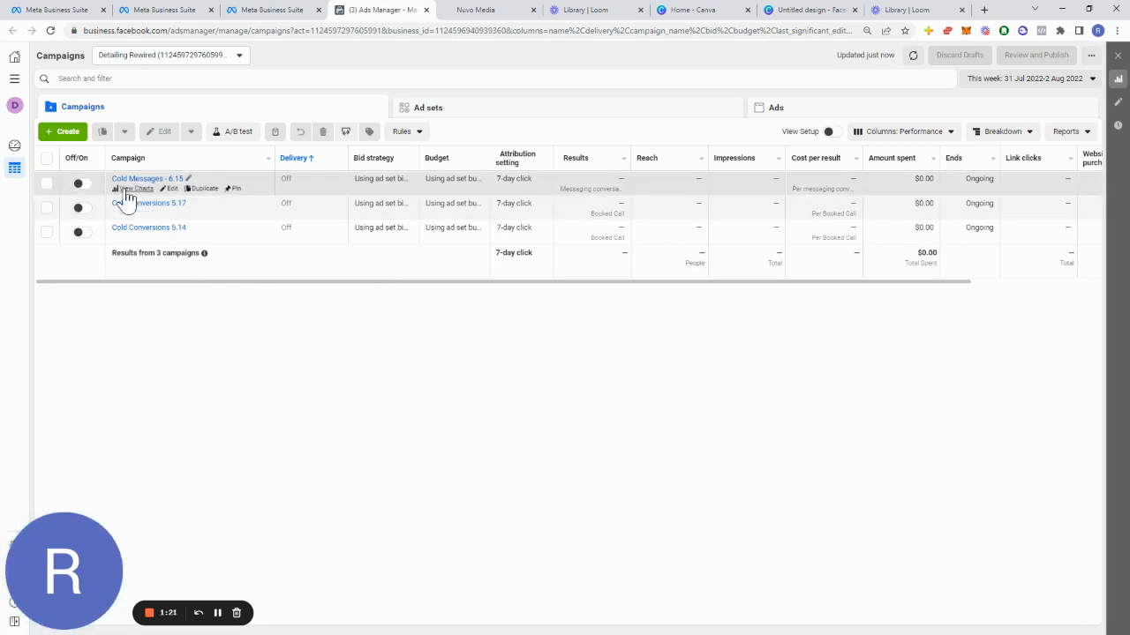
# Step: Create a new campaign with the Leads objective
pyautogui.click(67, 132)
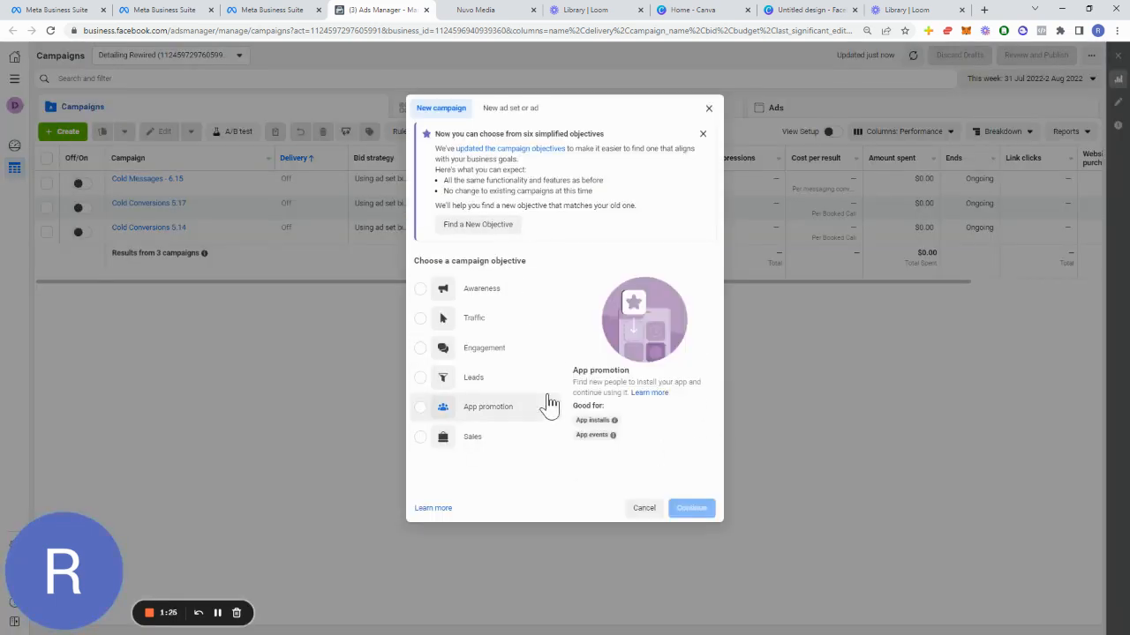
pyautogui.click(484, 387)
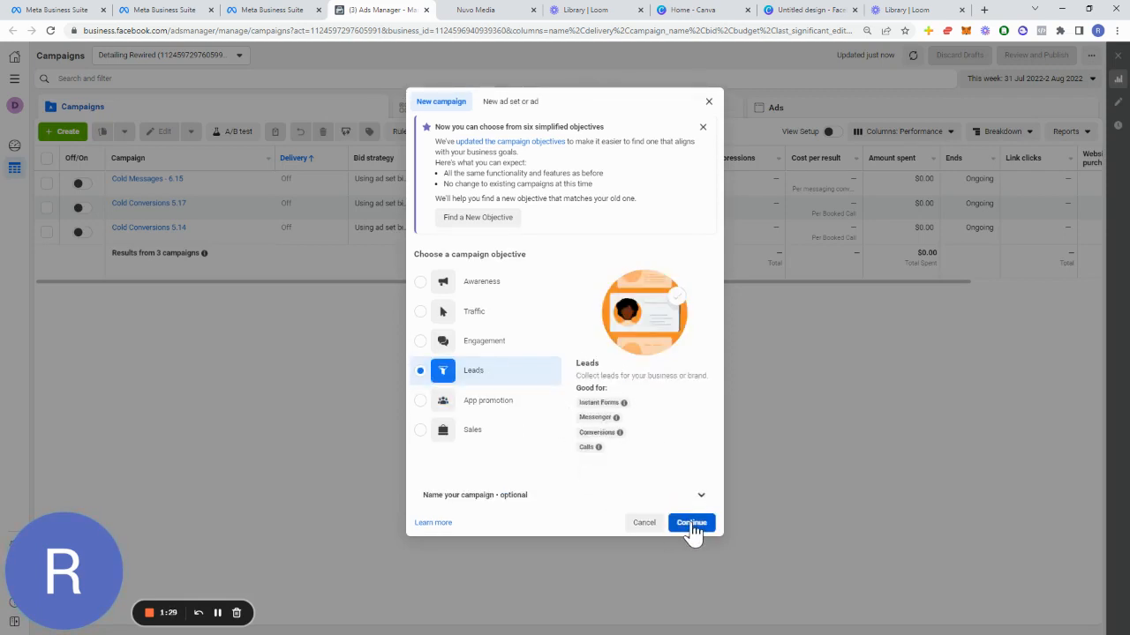
pyautogui.click(691, 522)
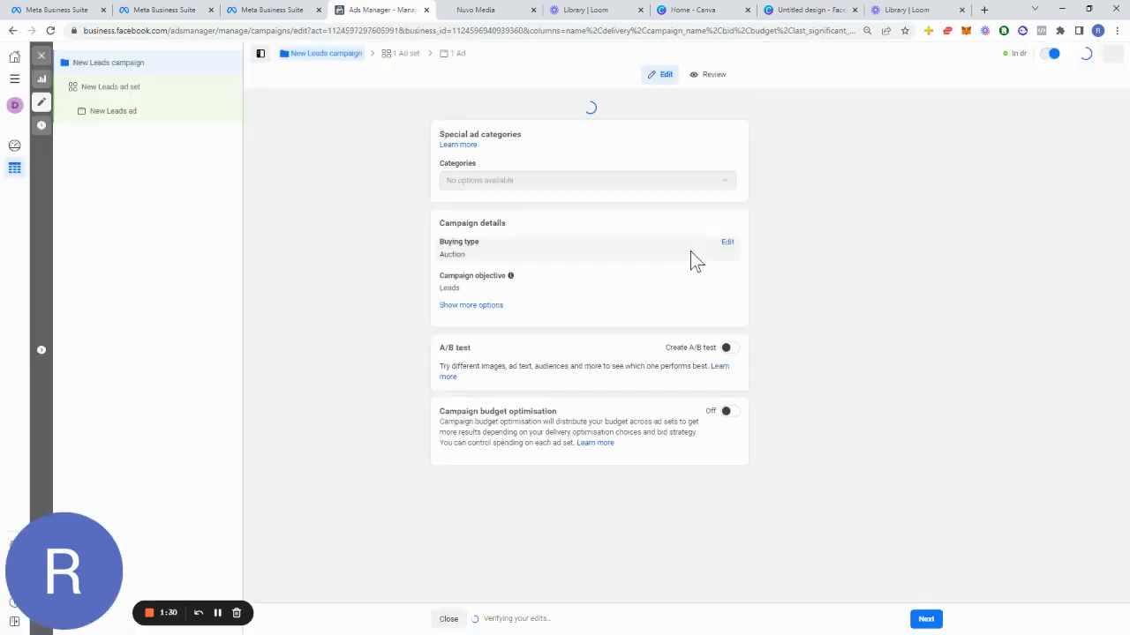
# Step: Name the campaign 8.02.2022 - Lead Forms - Buy 3 get 1
pyautogui.moveTo(541, 133); pyautogui.dragTo(373, 140)
pyautogui.write('8/2')
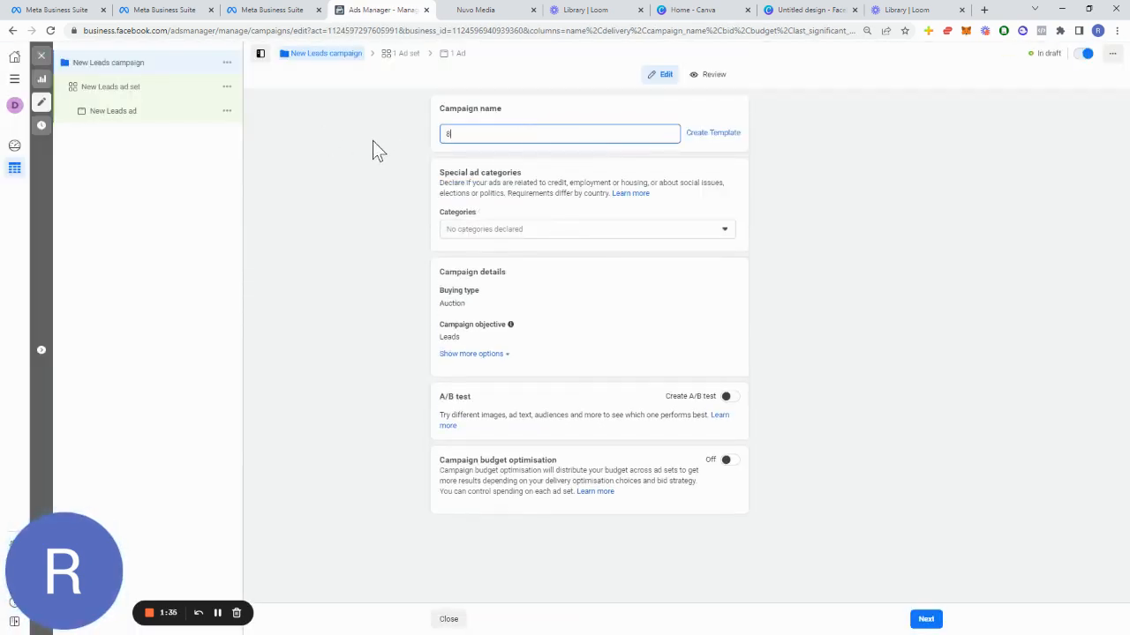
pyautogui.press('BackSpace')
pyautogui.press('BackSpace')
pyautogui.write('.05')
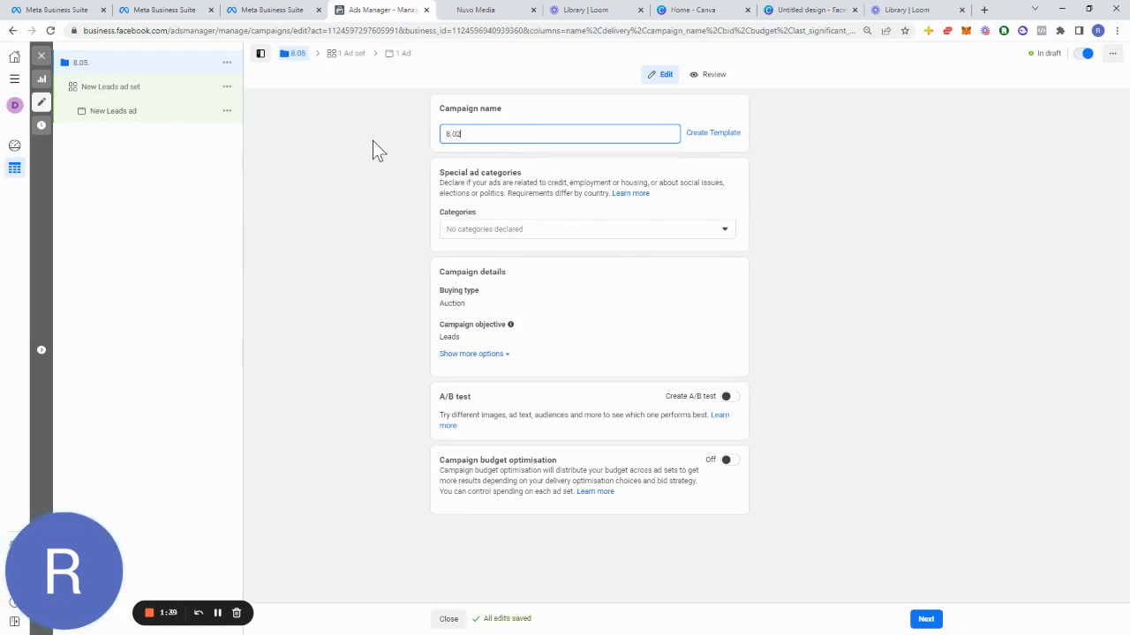
pyautogui.press('BackSpace')
pyautogui.write('2.2022 - Lead For')
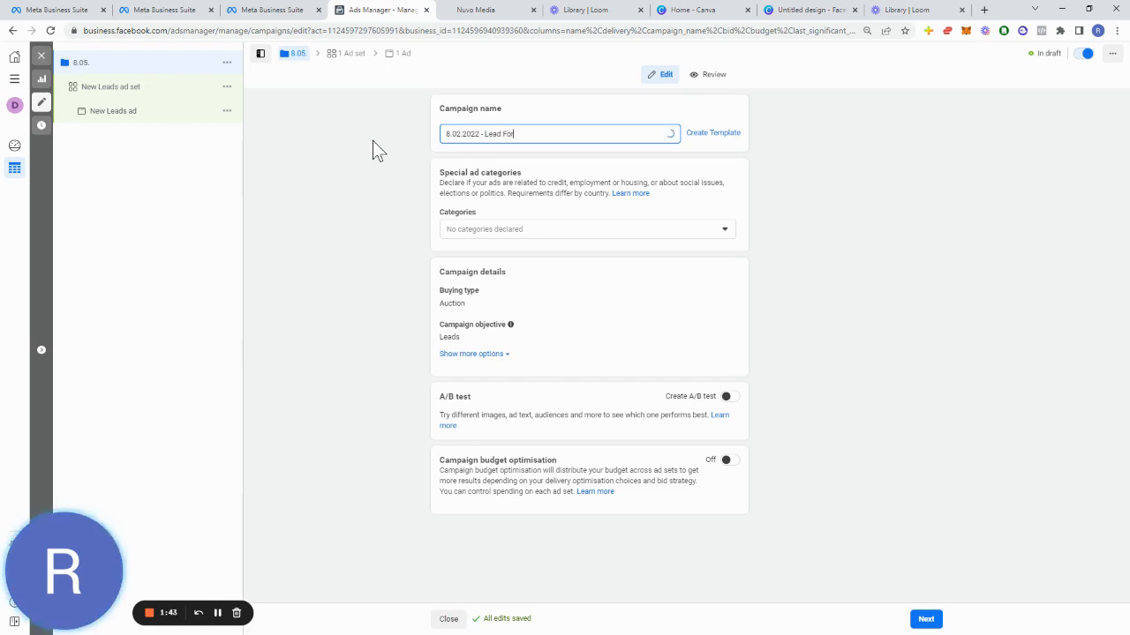
pyautogui.write('ms -')
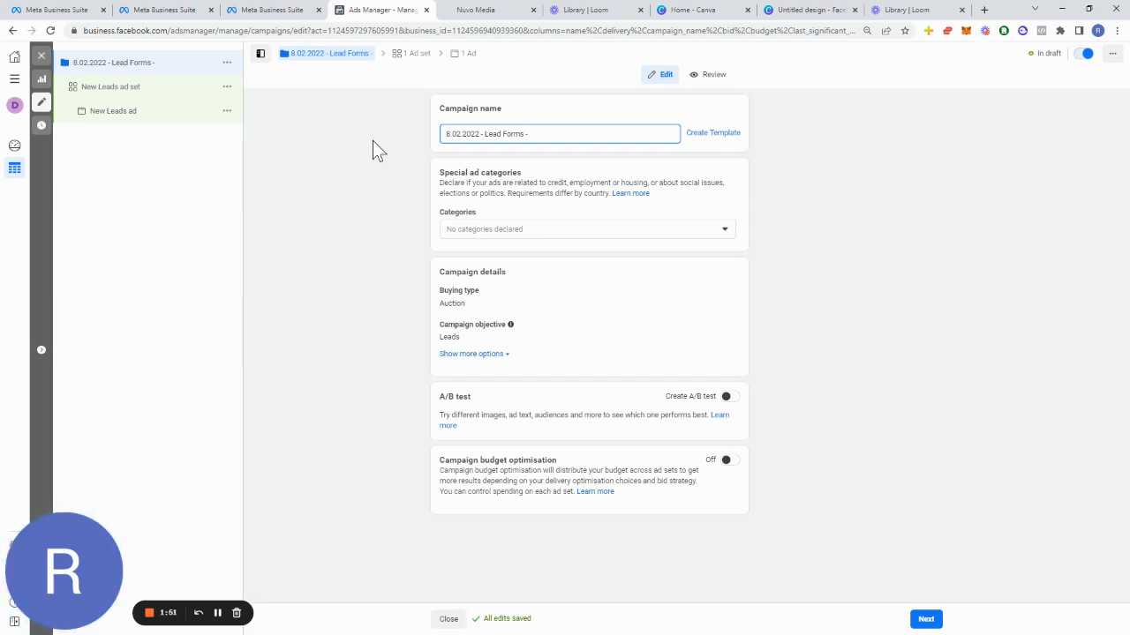
pyautogui.write('F')
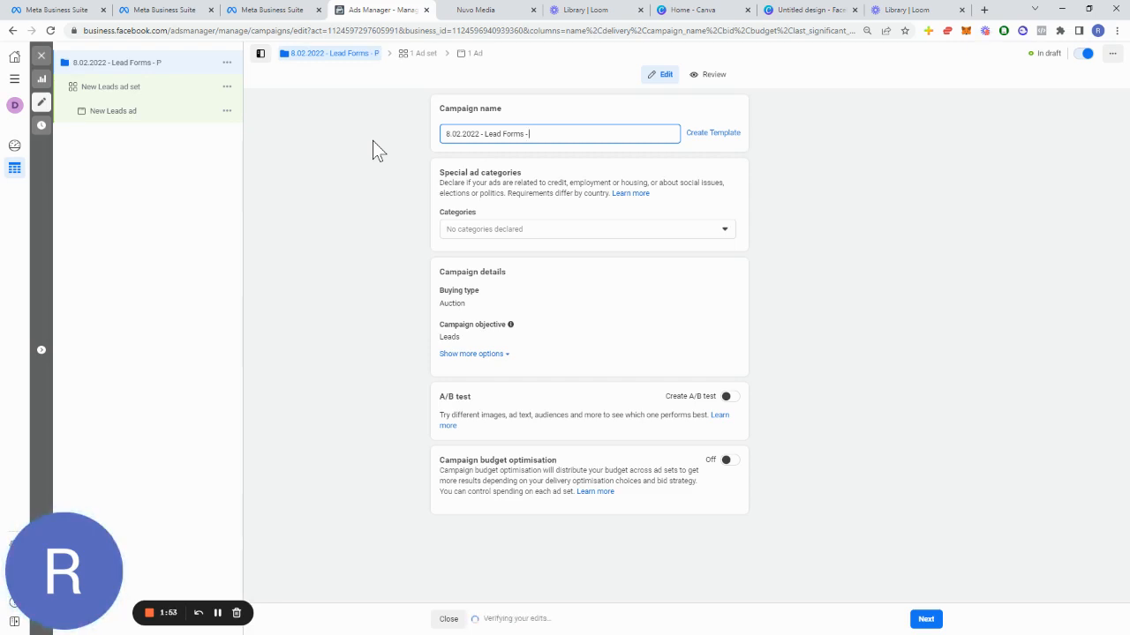
pyautogui.press('BackSpace')
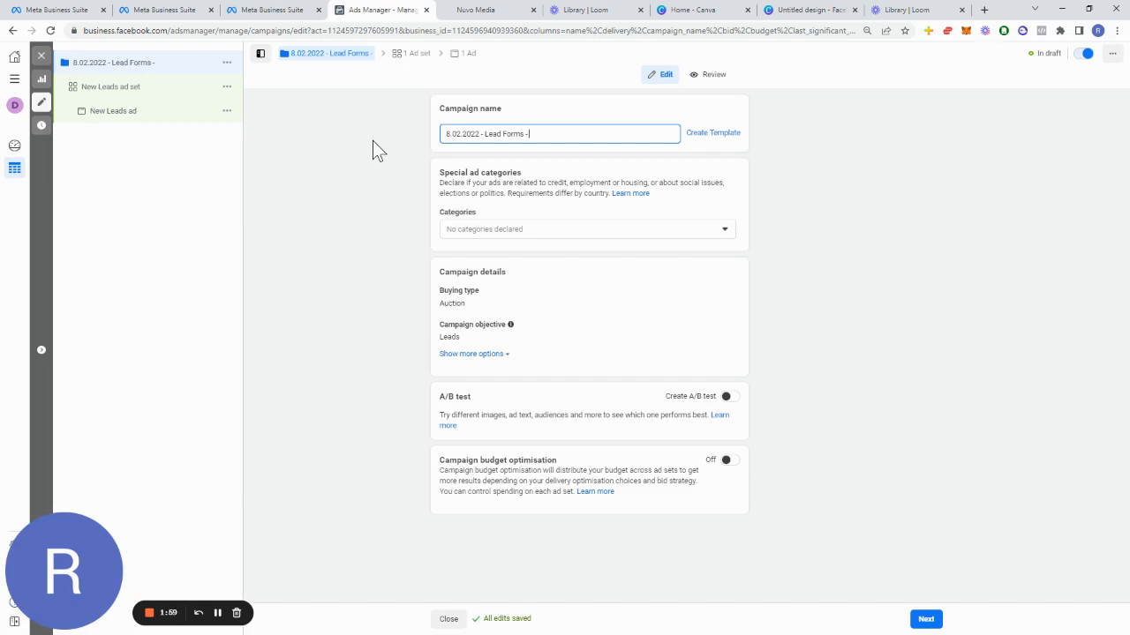
pyautogui.write('Buy 3')
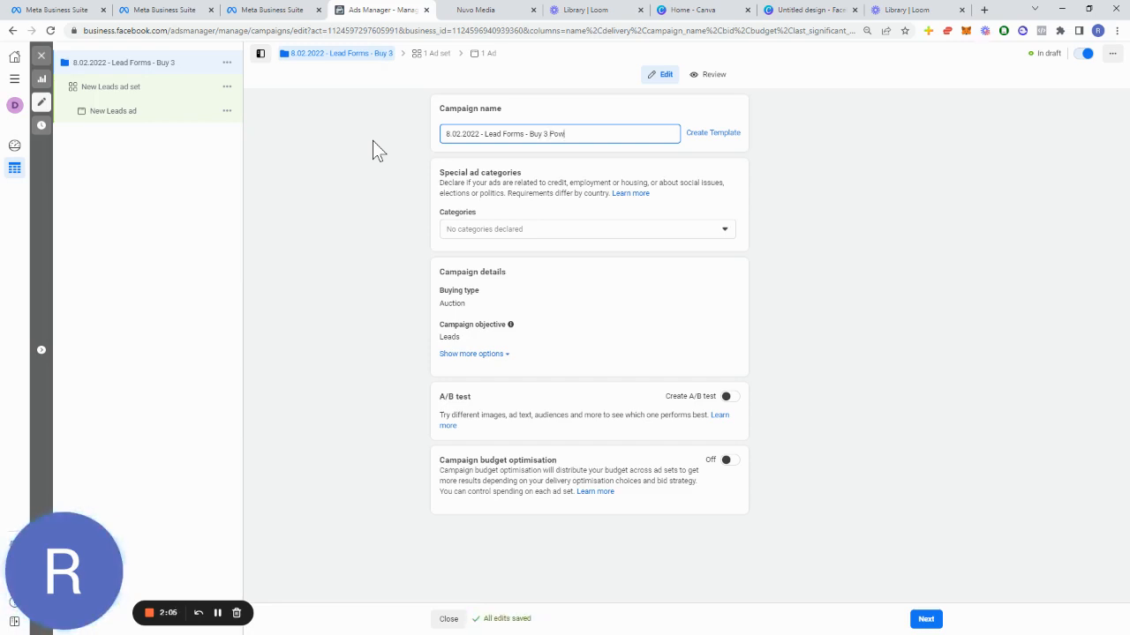
pyautogui.write('Po')
pyautogui.press('BackSpace')
pyautogui.press('BackSpace')
pyautogui.write('get 1')
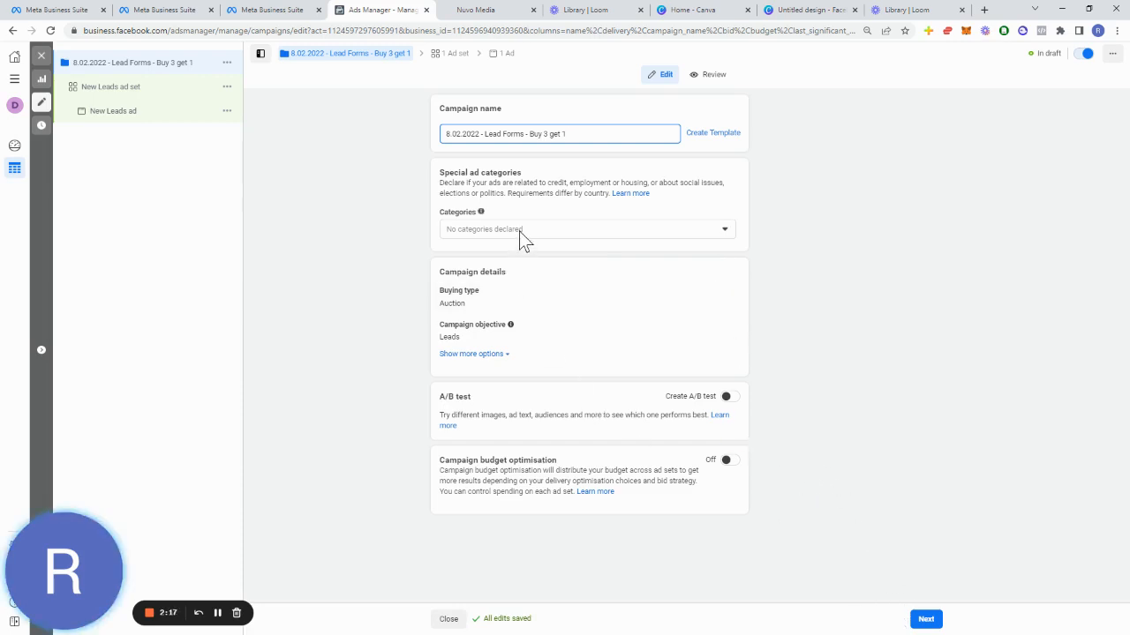
# Step: Expand the campaign's extra options, keep the Auction buying type, and continue to the ad set
pyautogui.click(491, 355)
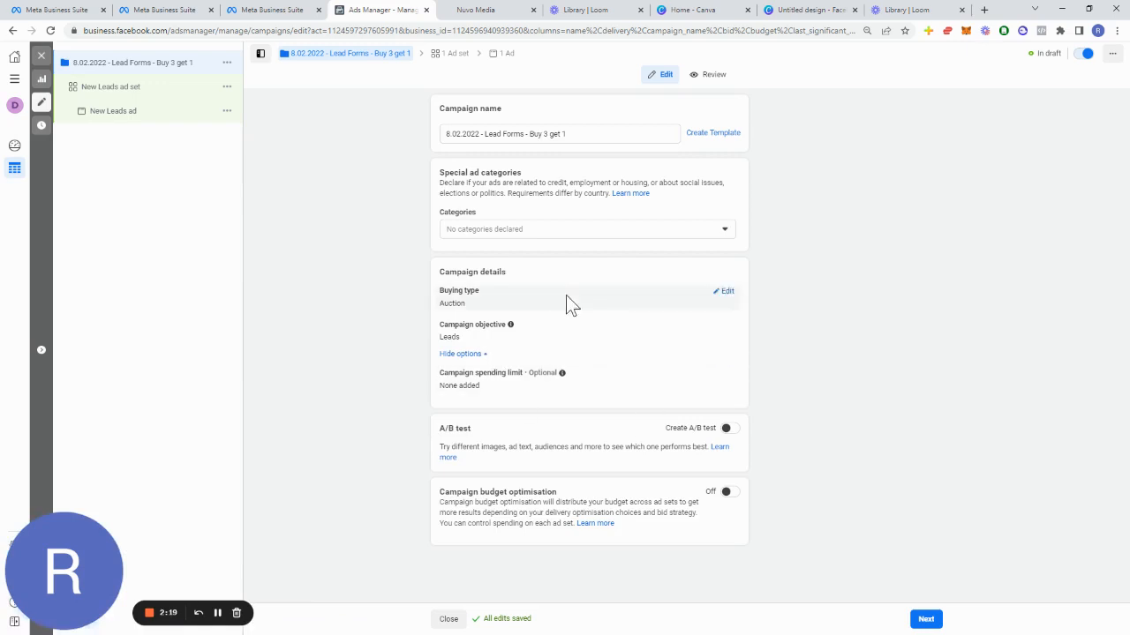
pyautogui.click(726, 296)
pyautogui.click(700, 311)
pyautogui.click(702, 311)
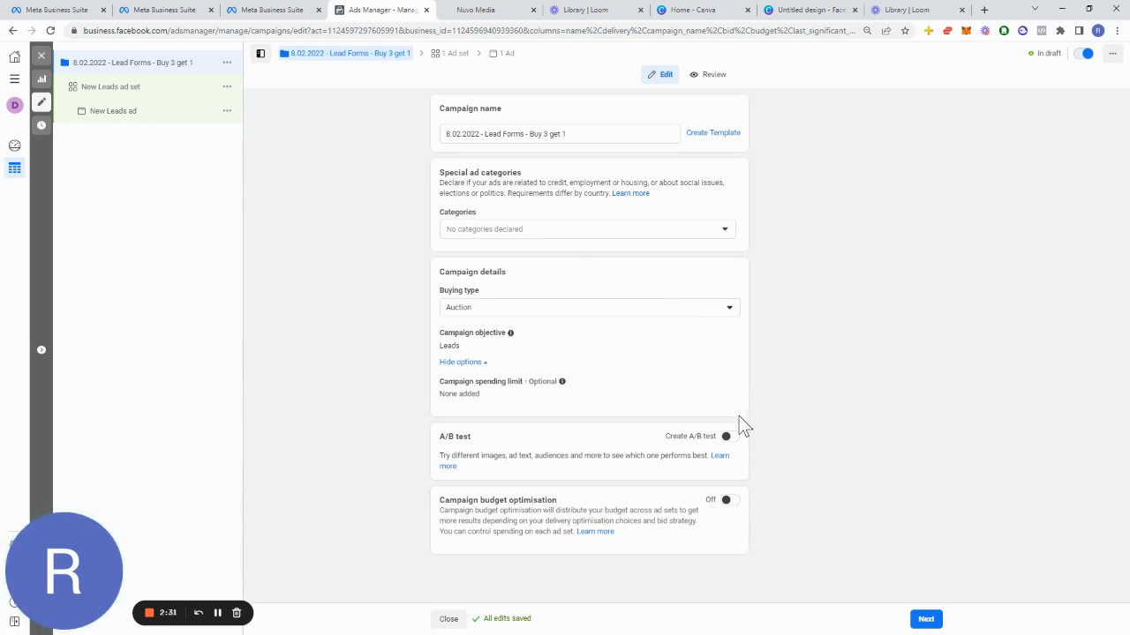
pyautogui.click(935, 617)
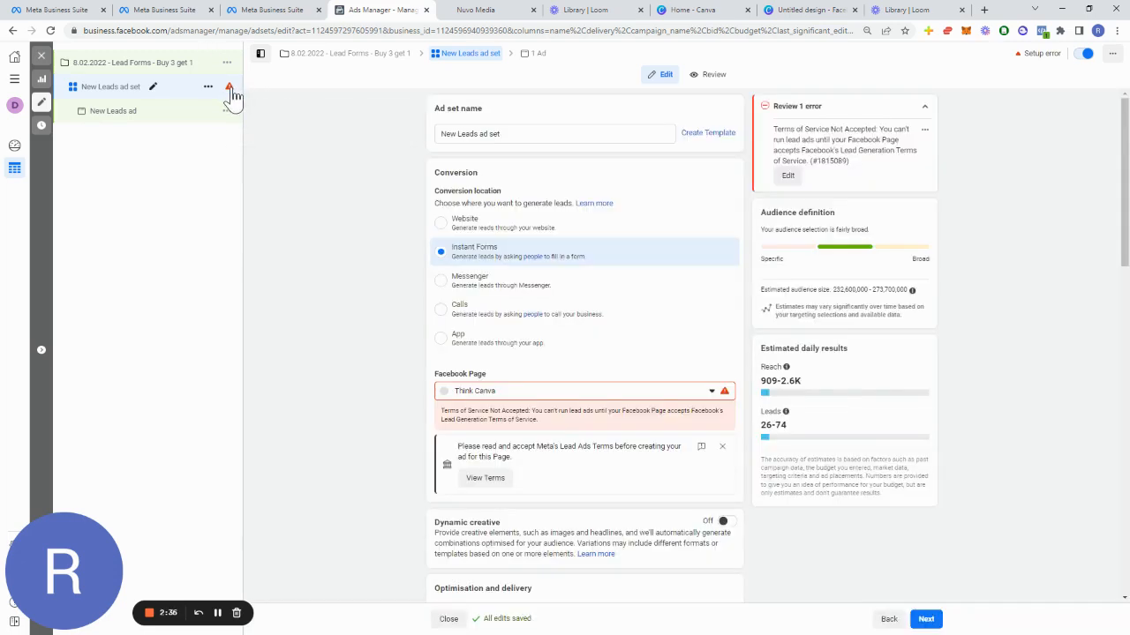
# Step: Search the ad set's Facebook Page list for rye, then clear the search
pyautogui.moveTo(231, 91)
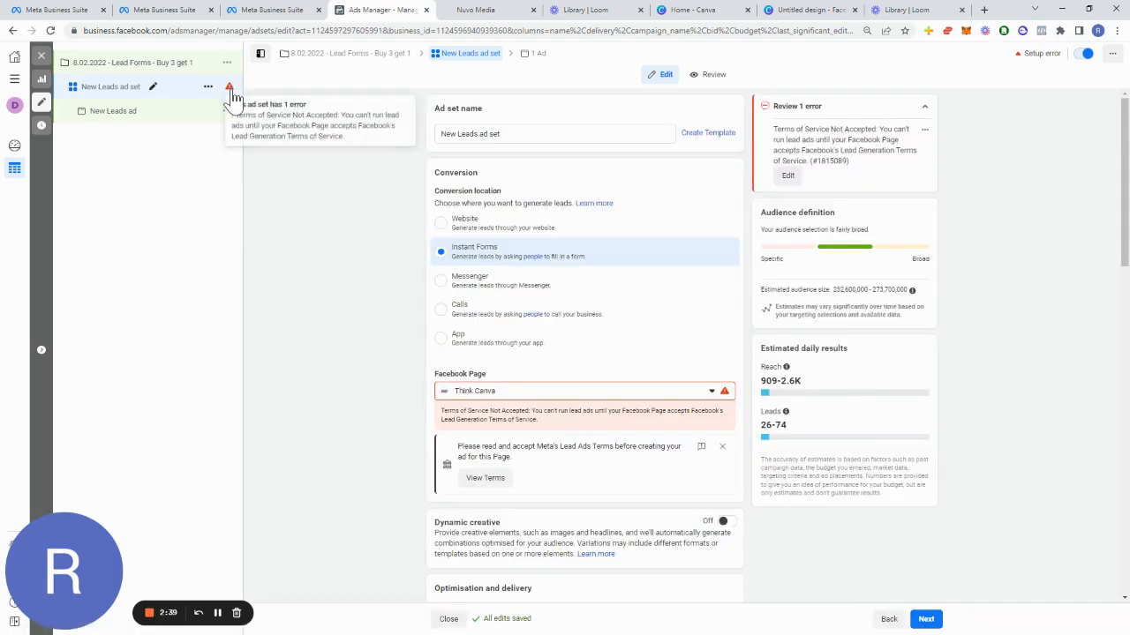
pyautogui.click(631, 399)
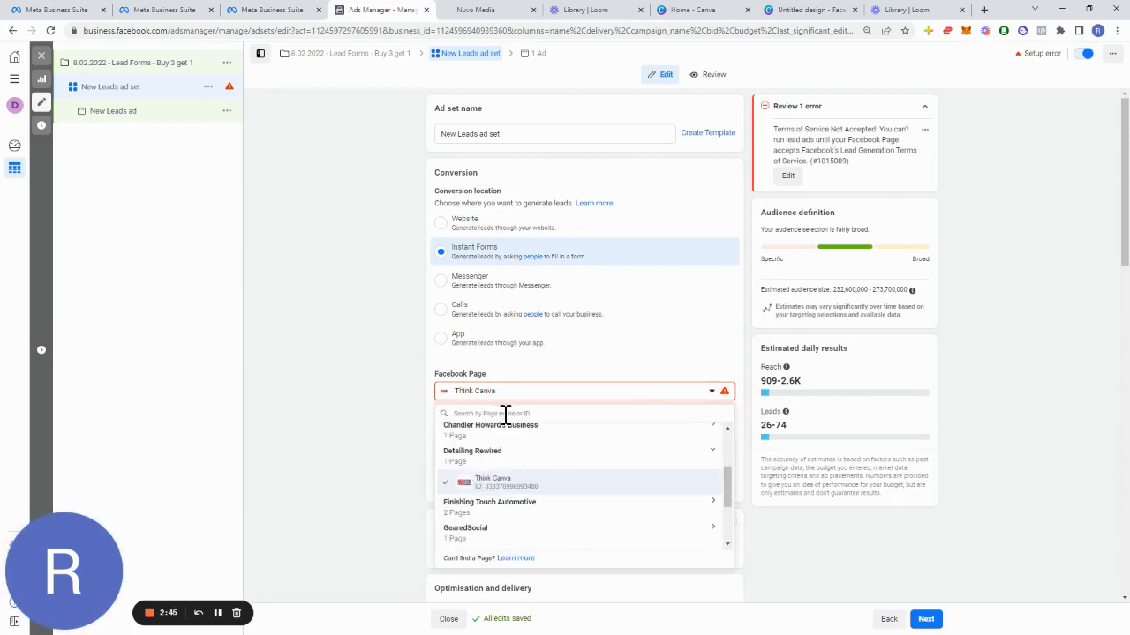
pyautogui.write('rye')
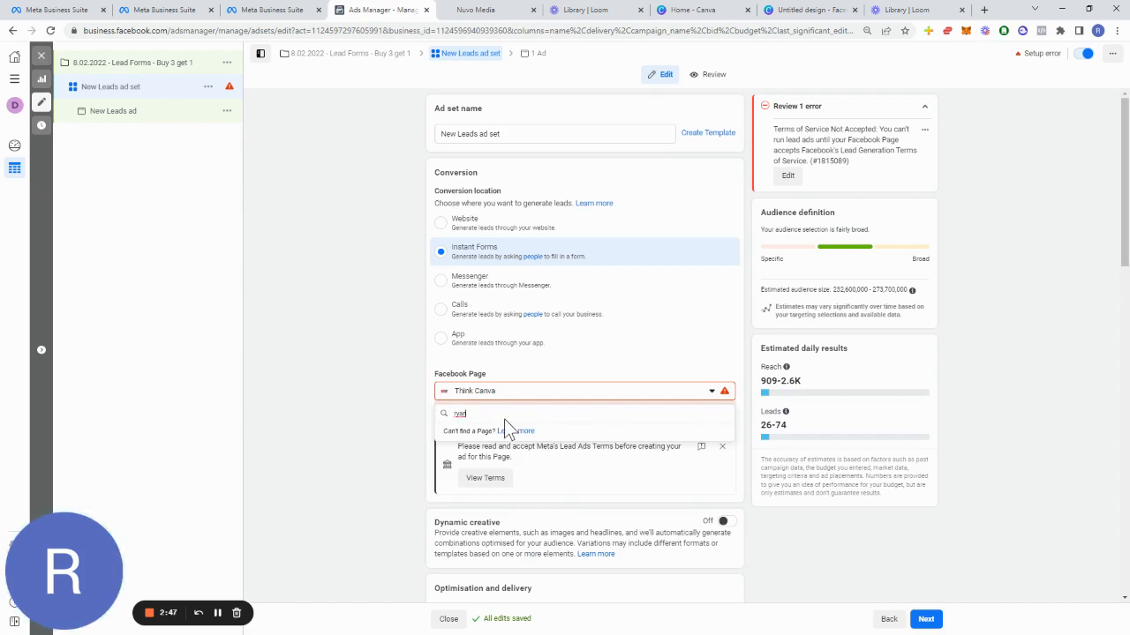
pyautogui.hotkey('ctrl', 'a')
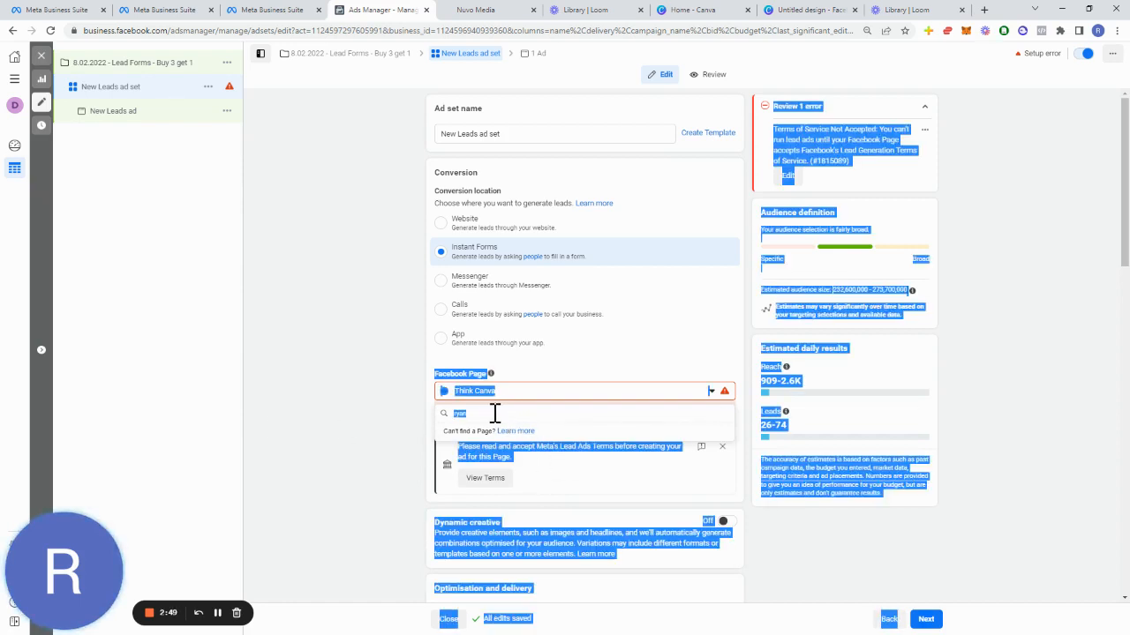
pyautogui.doubleClick(496, 412)
pyautogui.press('BackSpace')
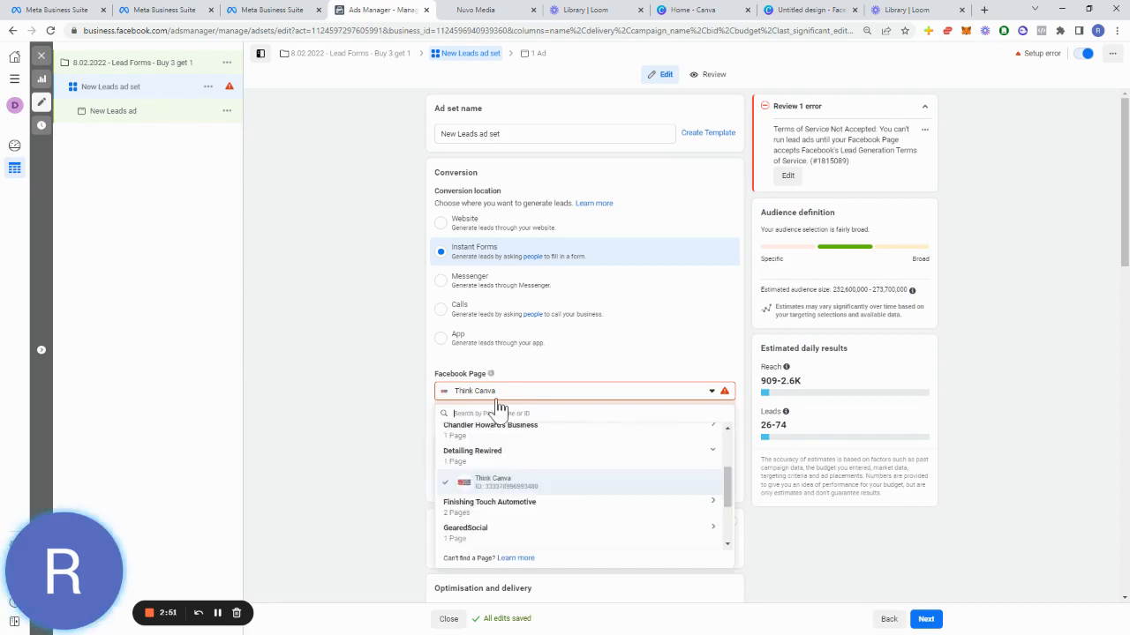
# Step: Select American Shine Detailing as the ad set's Facebook Page
pyautogui.scroll(3, 528, 481)
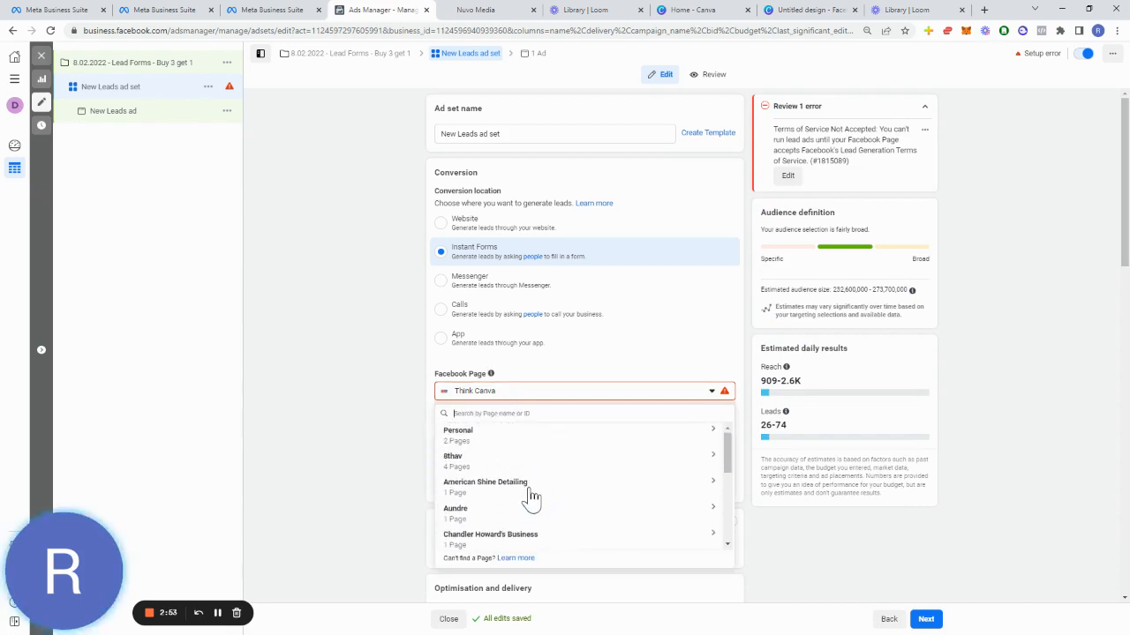
pyautogui.scroll(-5, 522, 496)
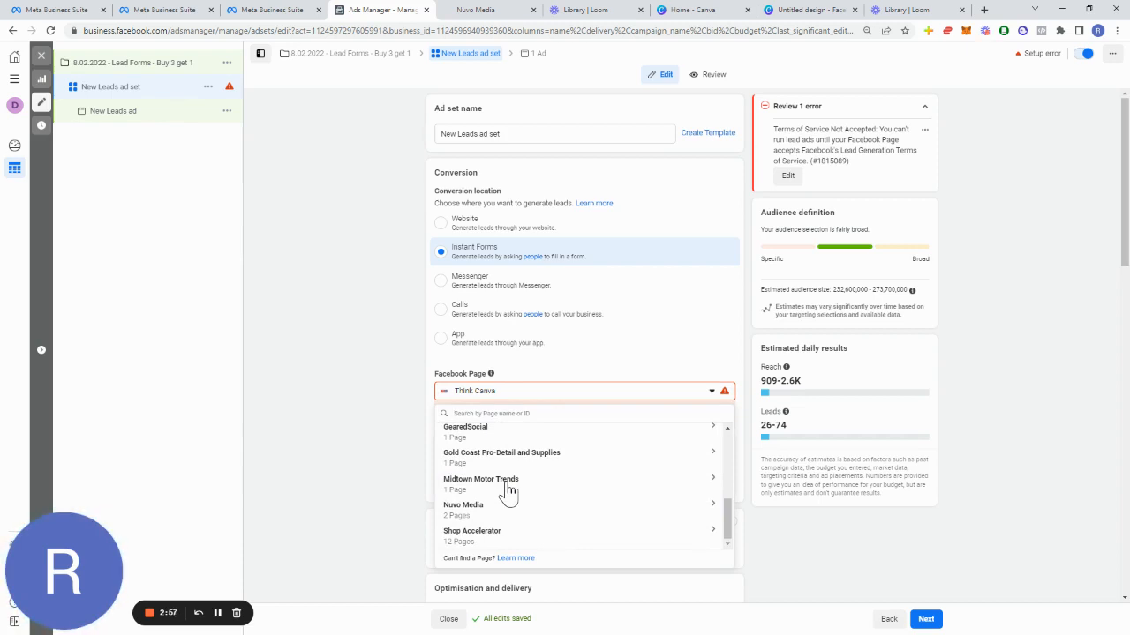
pyautogui.scroll(3, 508, 492)
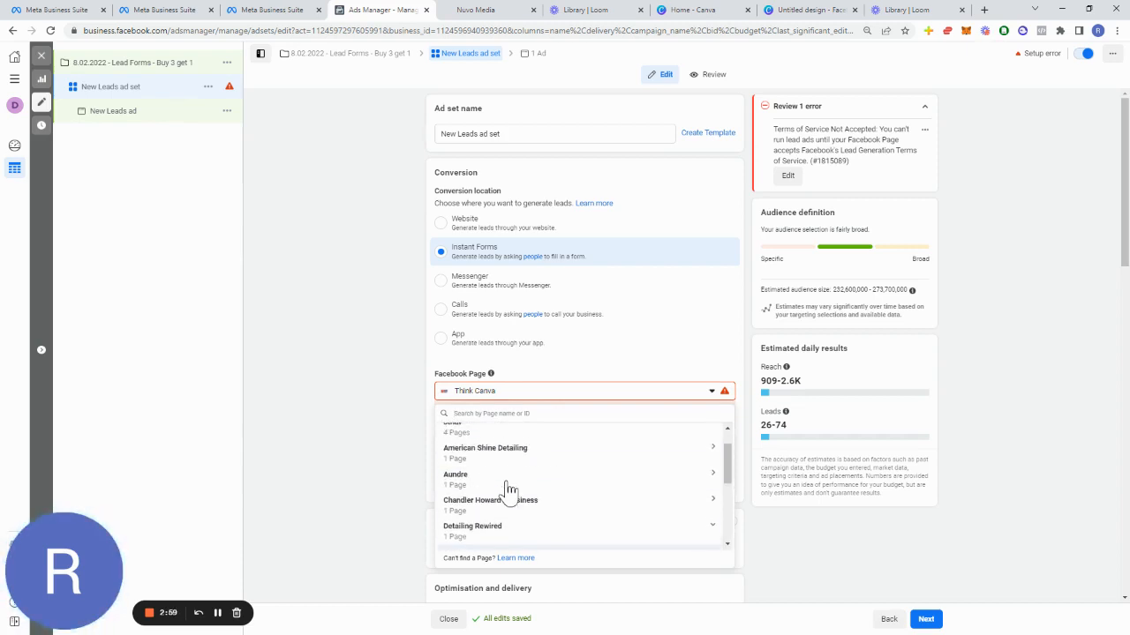
pyautogui.scroll(1, 508, 496)
pyautogui.click(526, 488)
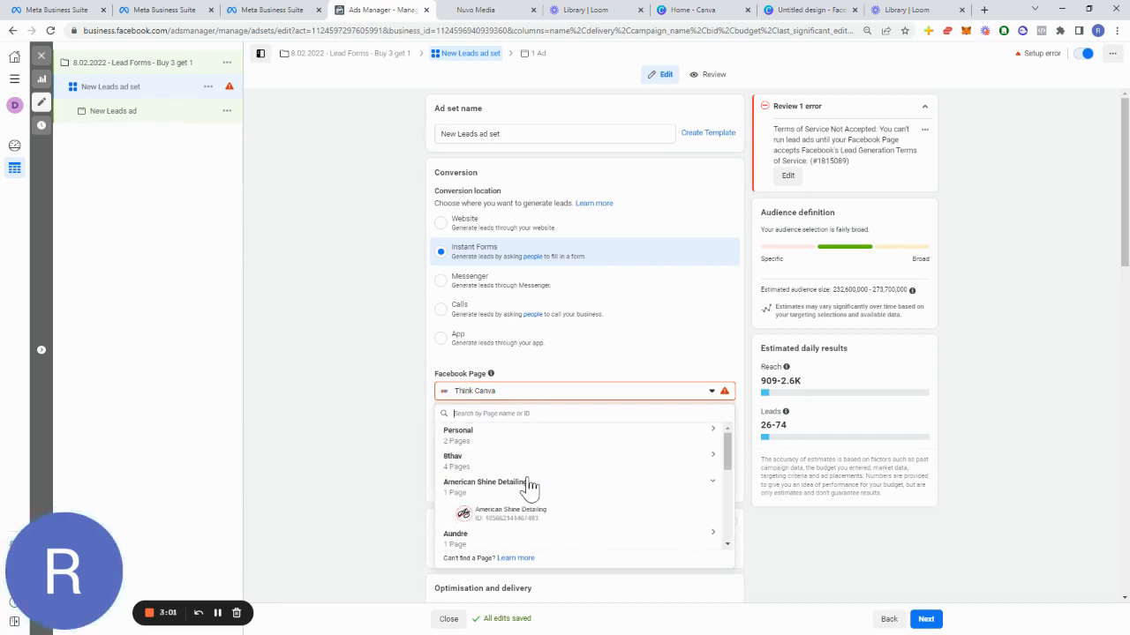
pyautogui.scroll(-4, 527, 488)
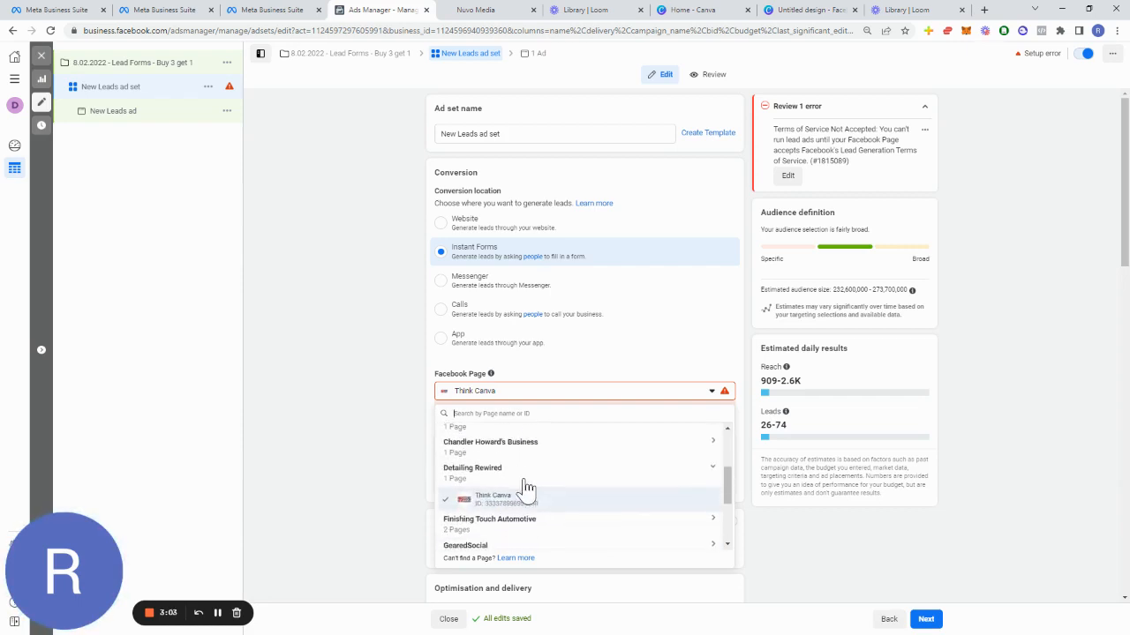
pyautogui.scroll(1, 526, 488)
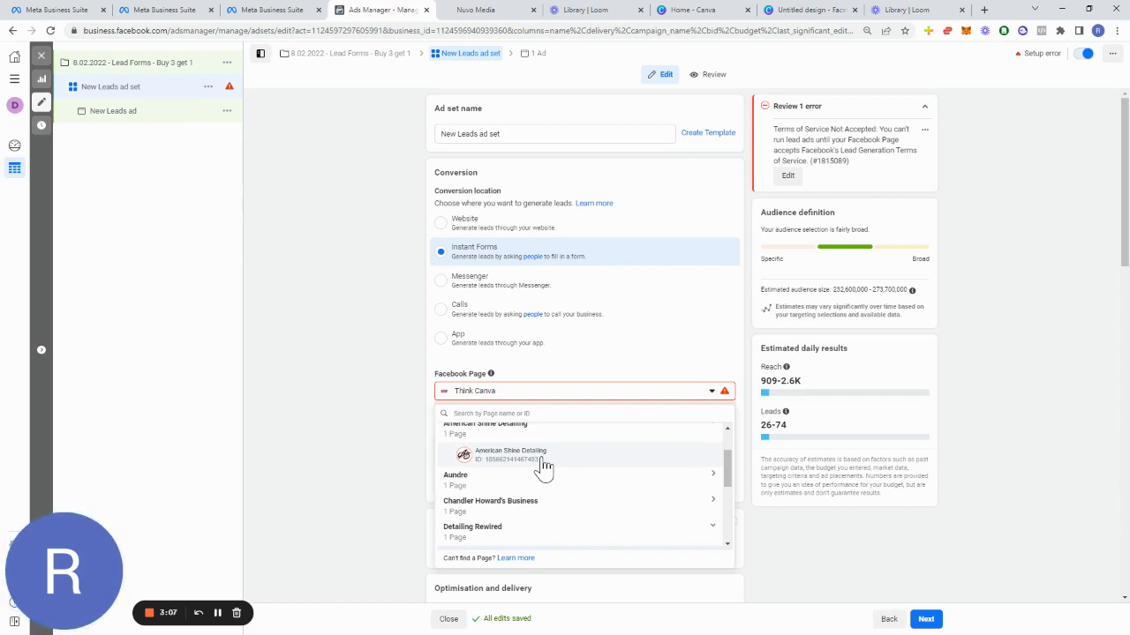
pyautogui.click(547, 456)
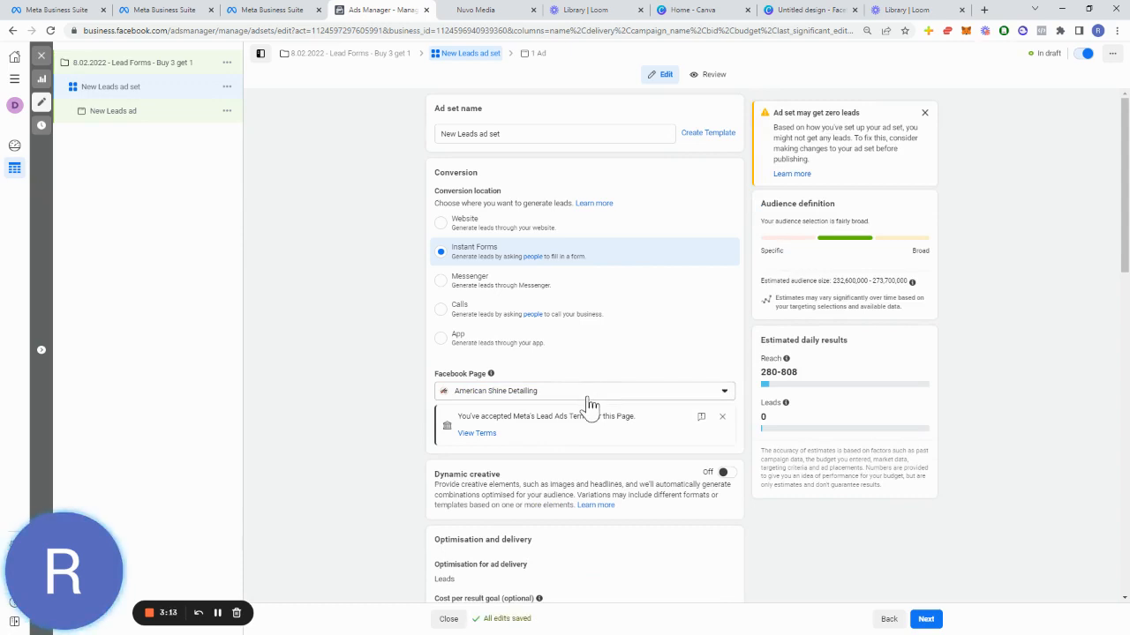
# Step: Rename the ad set Local Audience
pyautogui.scroll(-3, 318, 429)
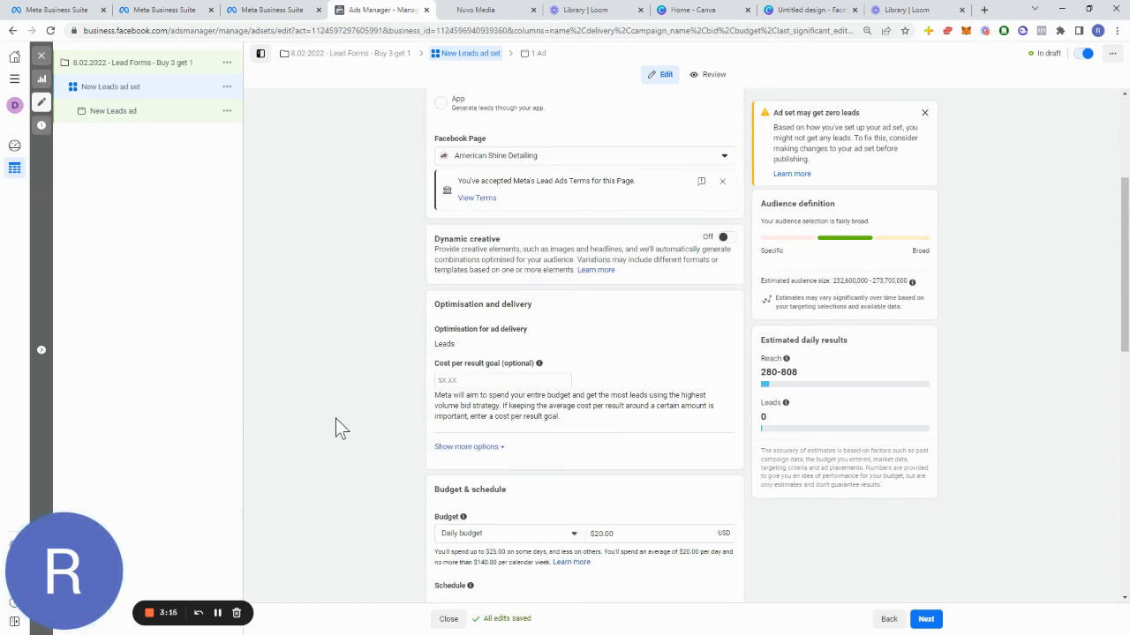
pyautogui.scroll(-1, 388, 380)
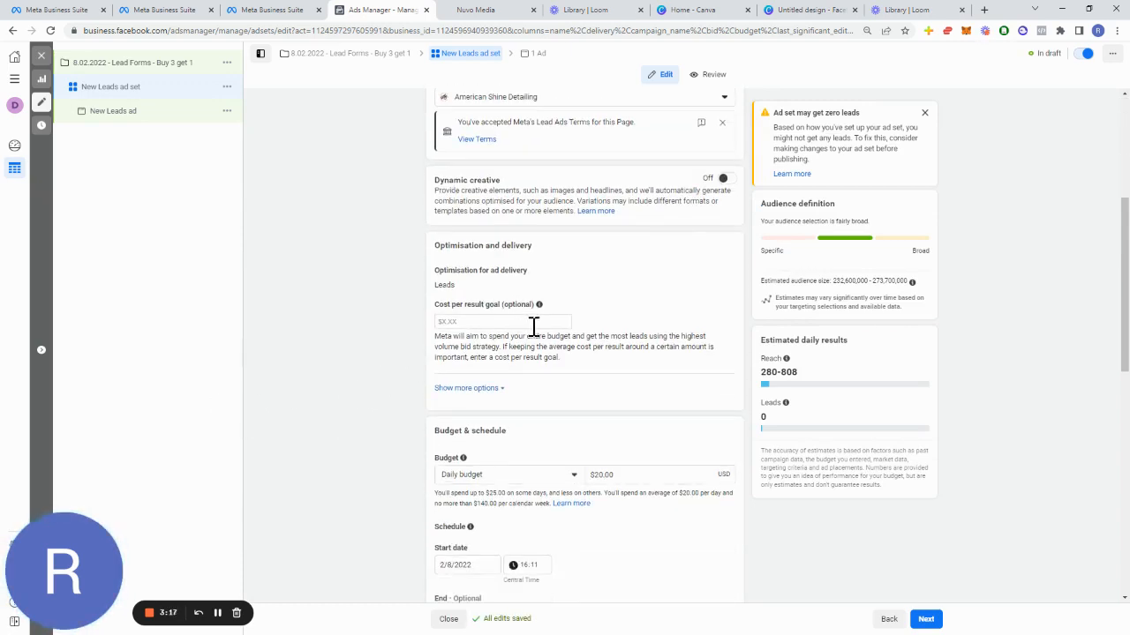
pyautogui.click(533, 323)
pyautogui.scroll(3, 547, 291)
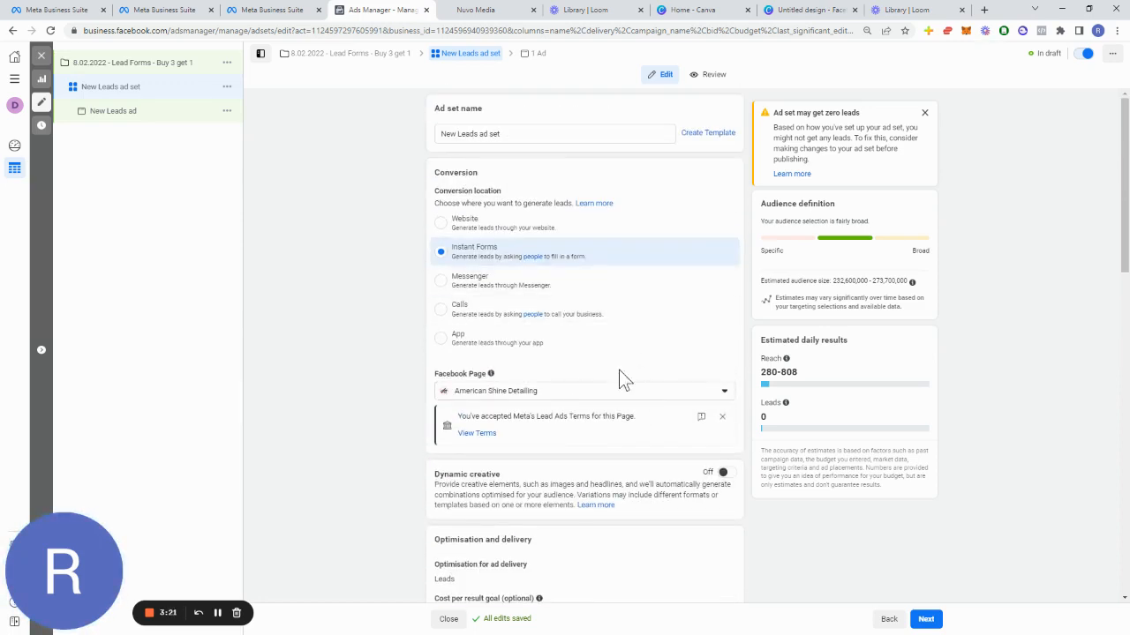
pyautogui.moveTo(526, 113); pyautogui.dragTo(484, 274)
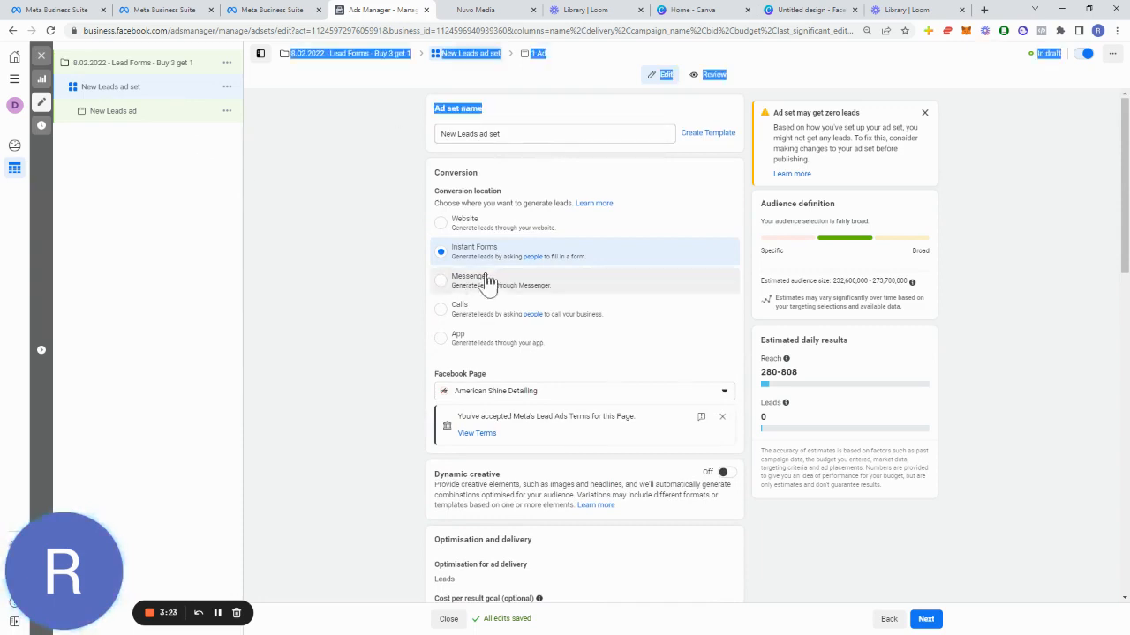
pyautogui.click(528, 134)
pyautogui.moveTo(545, 135); pyautogui.dragTo(393, 146)
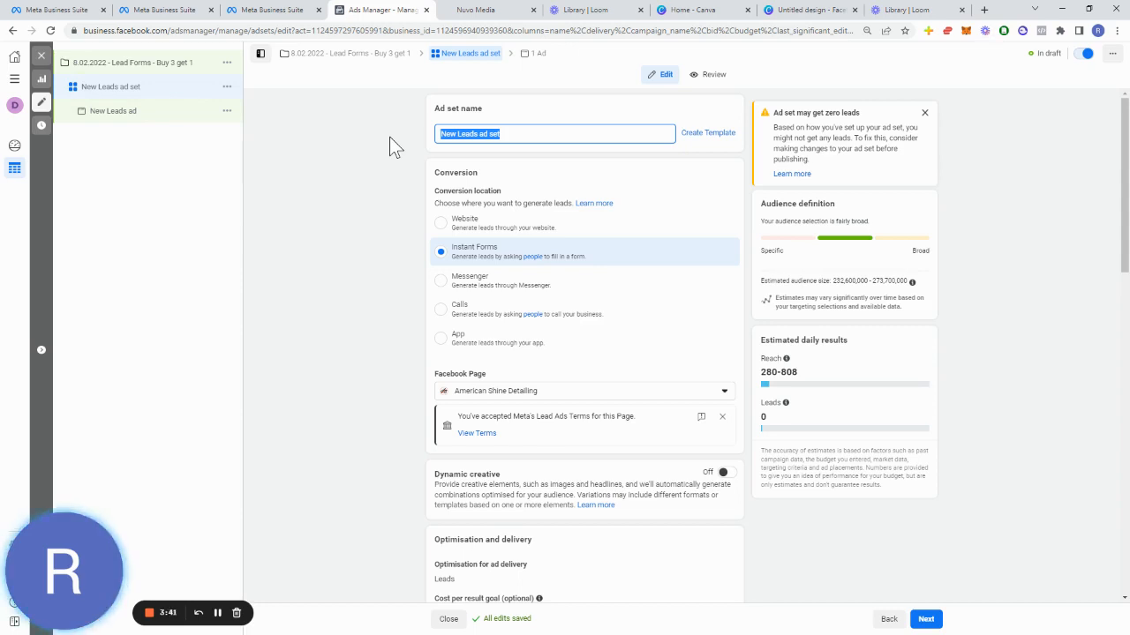
pyautogui.write('Local')
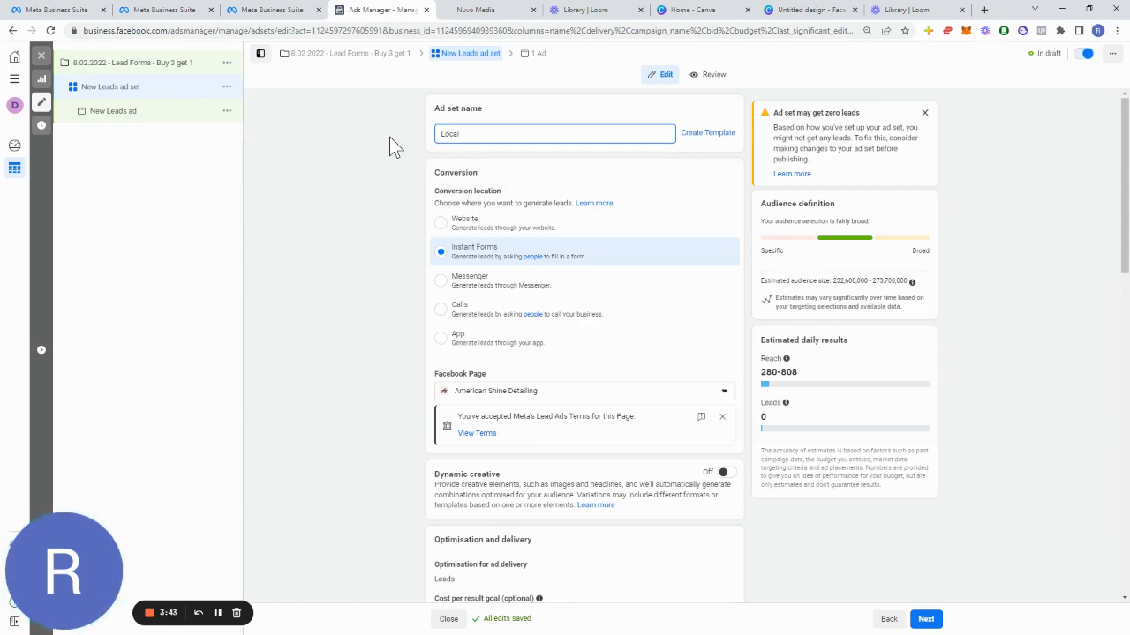
pyautogui.write(' Audi')
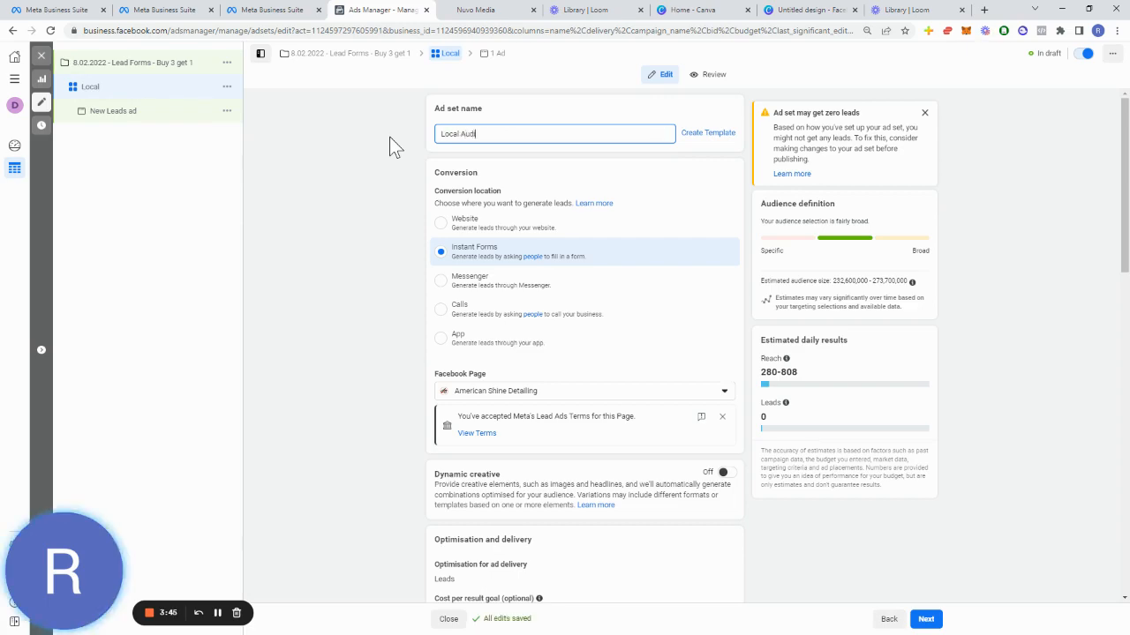
pyautogui.write('ence')
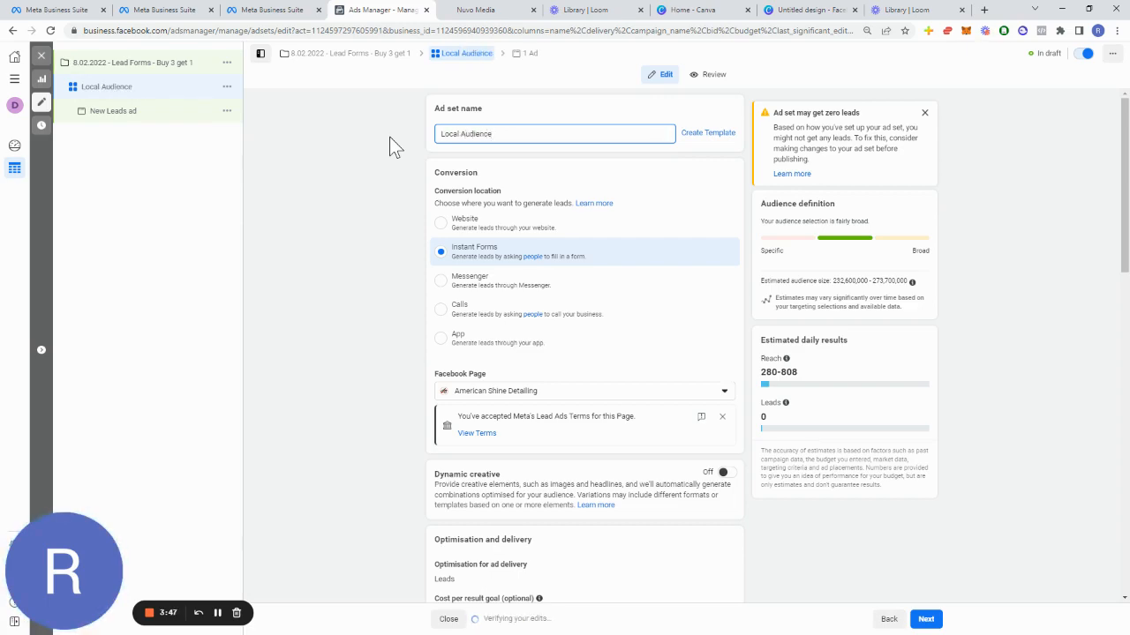
# Step: Set the ad set's daily budget to $10.00
pyautogui.scroll(-5, 675, 415)
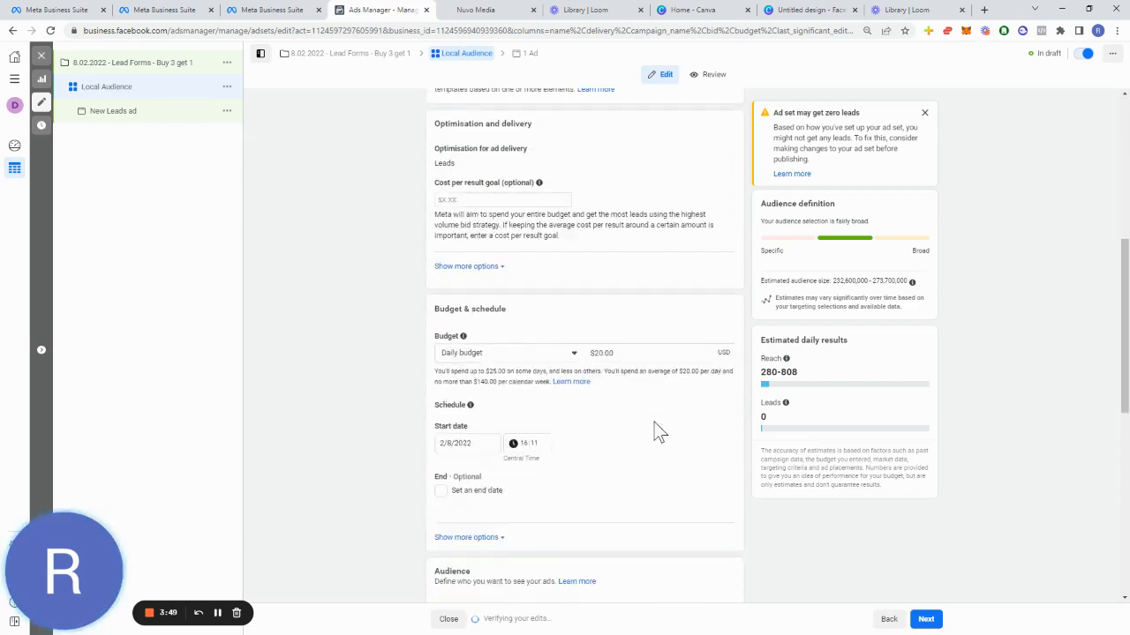
pyautogui.scroll(-1, 658, 432)
pyautogui.moveTo(618, 239); pyautogui.dragTo(349, 207)
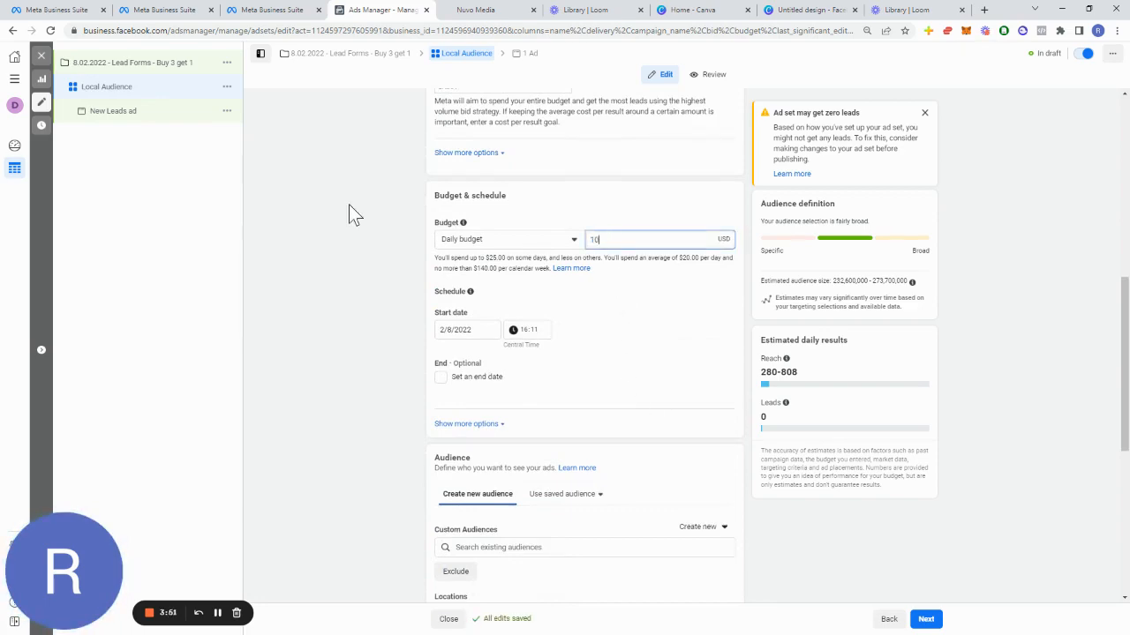
pyautogui.click(349, 204)
# Step: Exclude the fb_leads.csv customer list from the ad set's custom audiences
pyautogui.scroll(-2, 373, 297)
pyautogui.scroll(3, 464, 183)
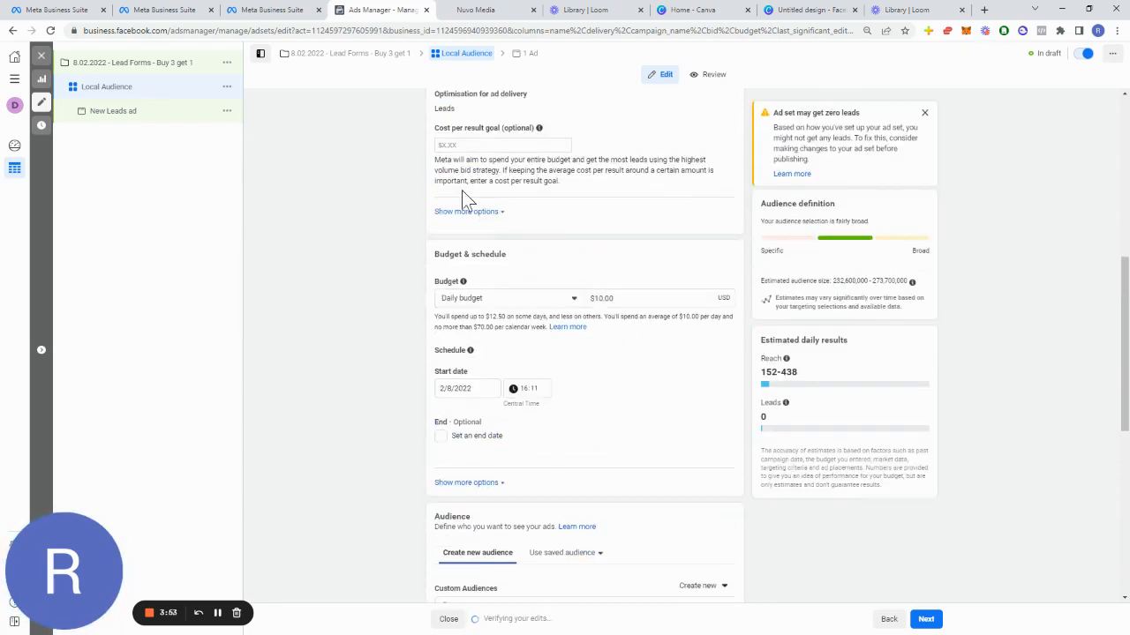
pyautogui.scroll(1, 456, 196)
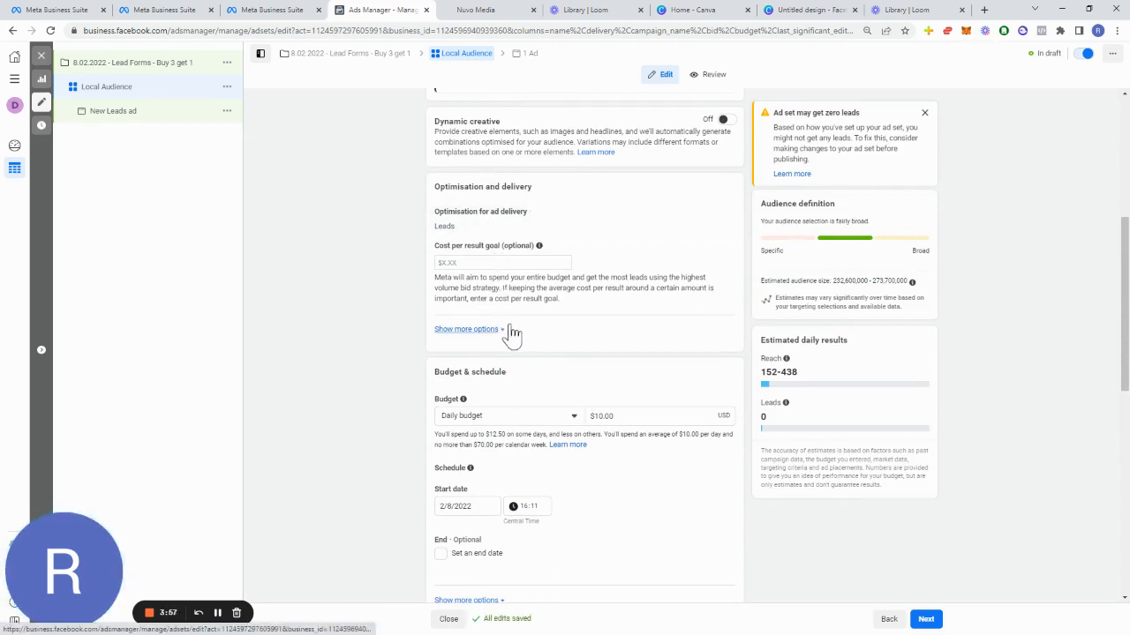
pyautogui.scroll(-1, 578, 345)
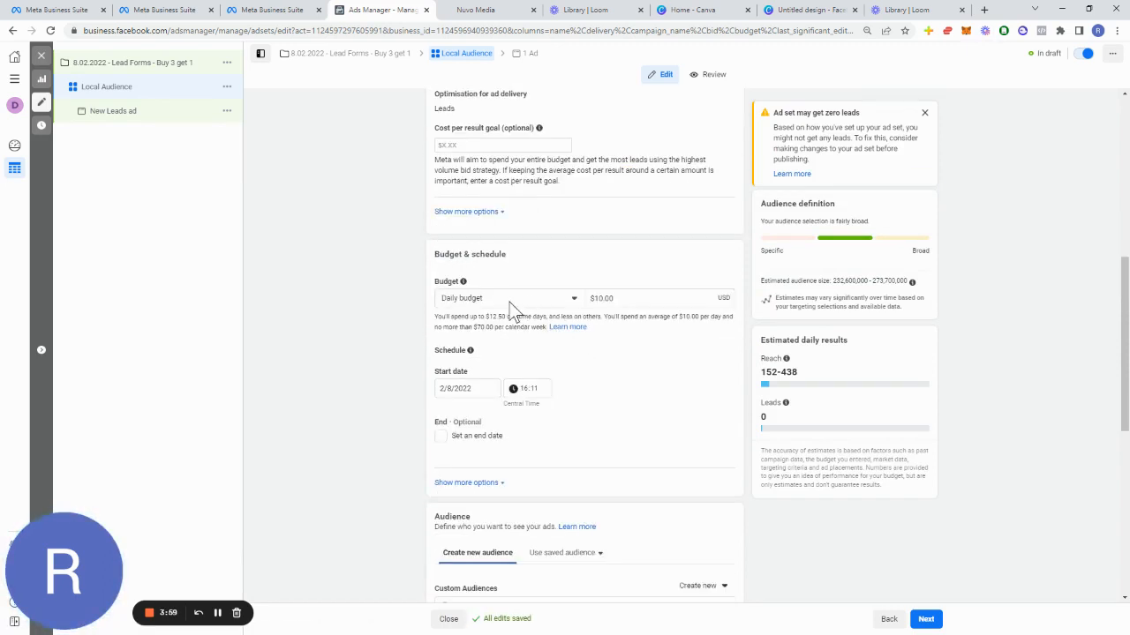
pyautogui.scroll(-1, 631, 300)
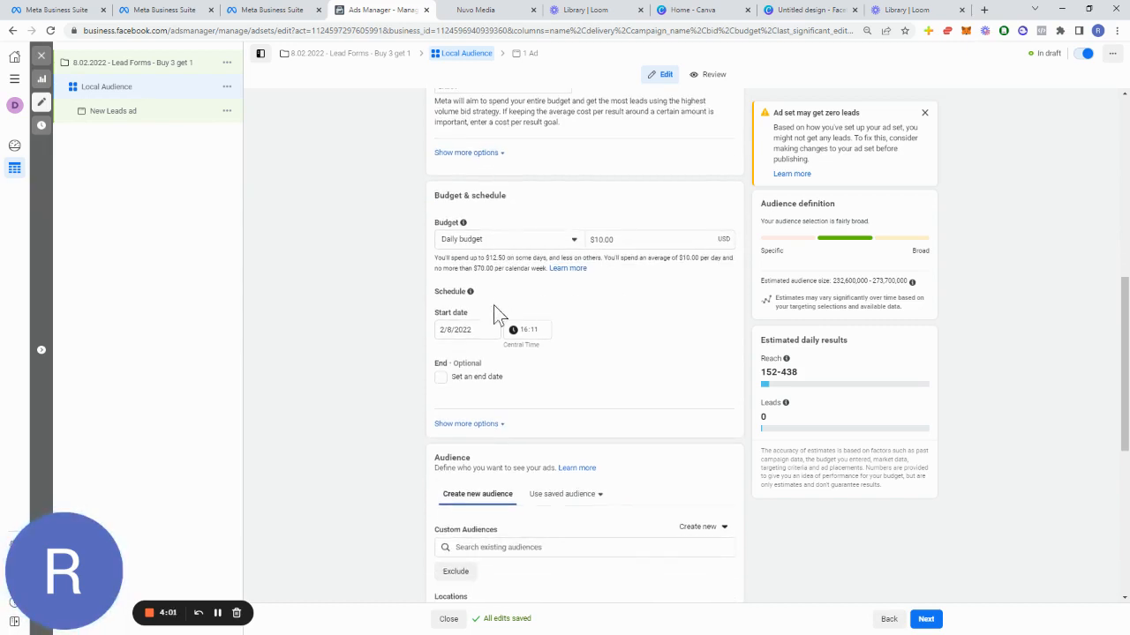
pyautogui.scroll(-2, 487, 344)
pyautogui.scroll(-1, 488, 345)
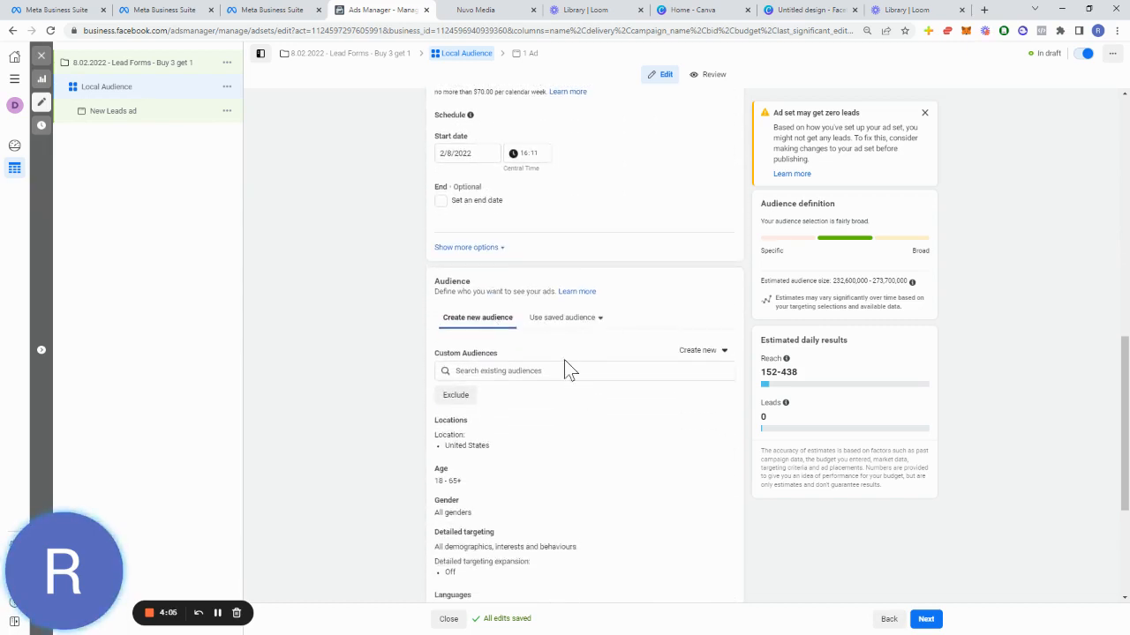
pyautogui.click(468, 399)
pyautogui.click(503, 426)
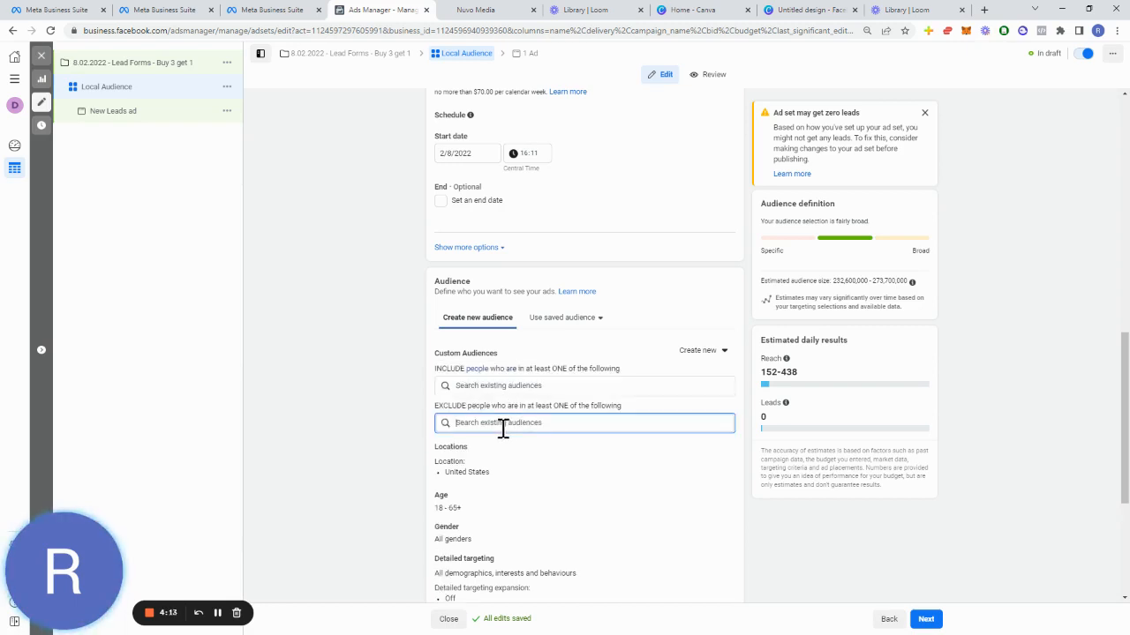
pyautogui.click(496, 485)
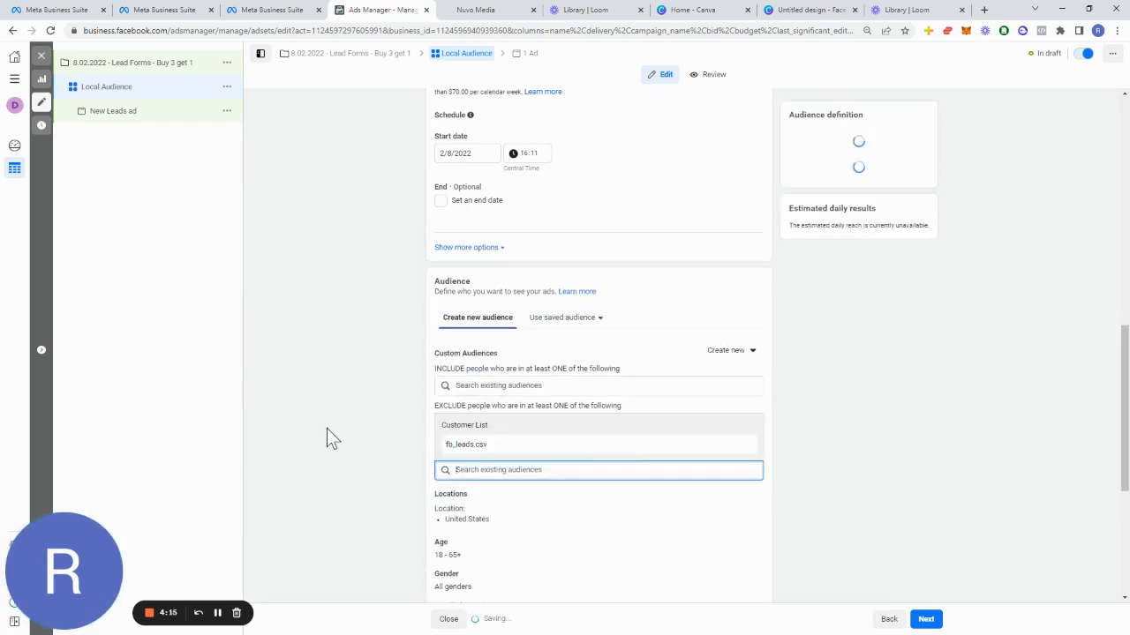
# Step: Replace the United States location with Miami, Florida
pyautogui.scroll(-1, 344, 397)
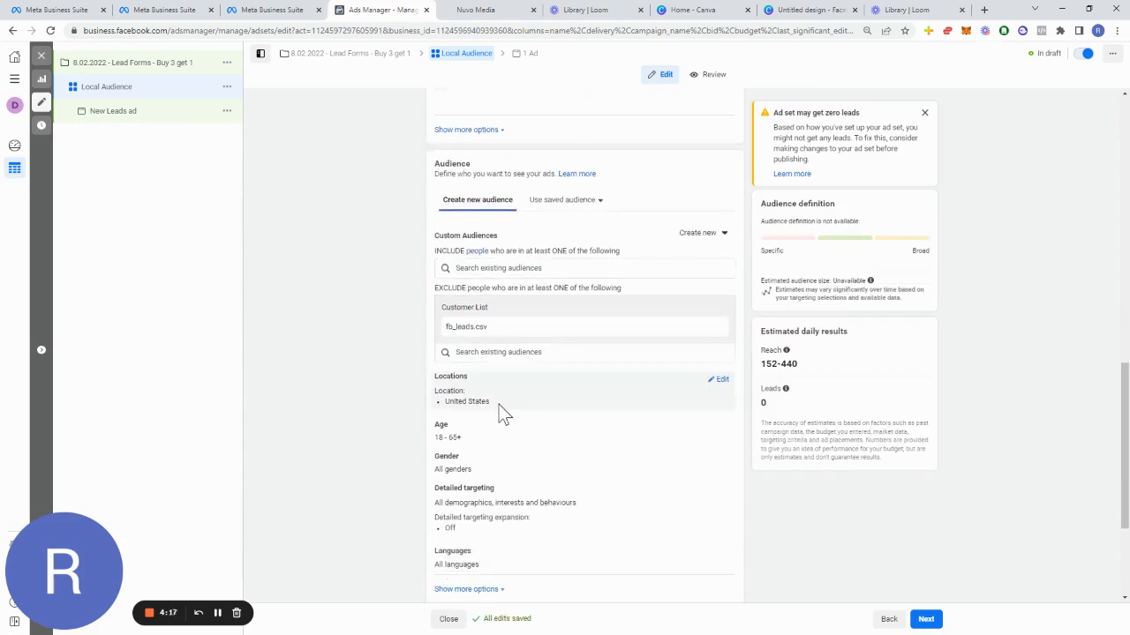
pyautogui.click(720, 381)
pyautogui.click(717, 441)
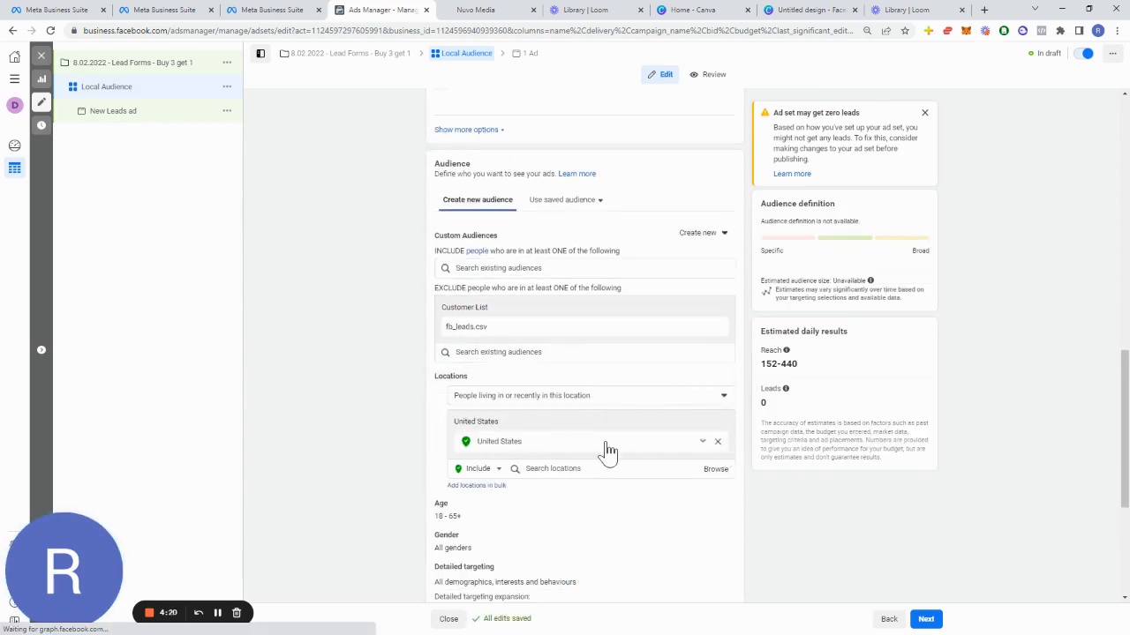
pyautogui.click(551, 455)
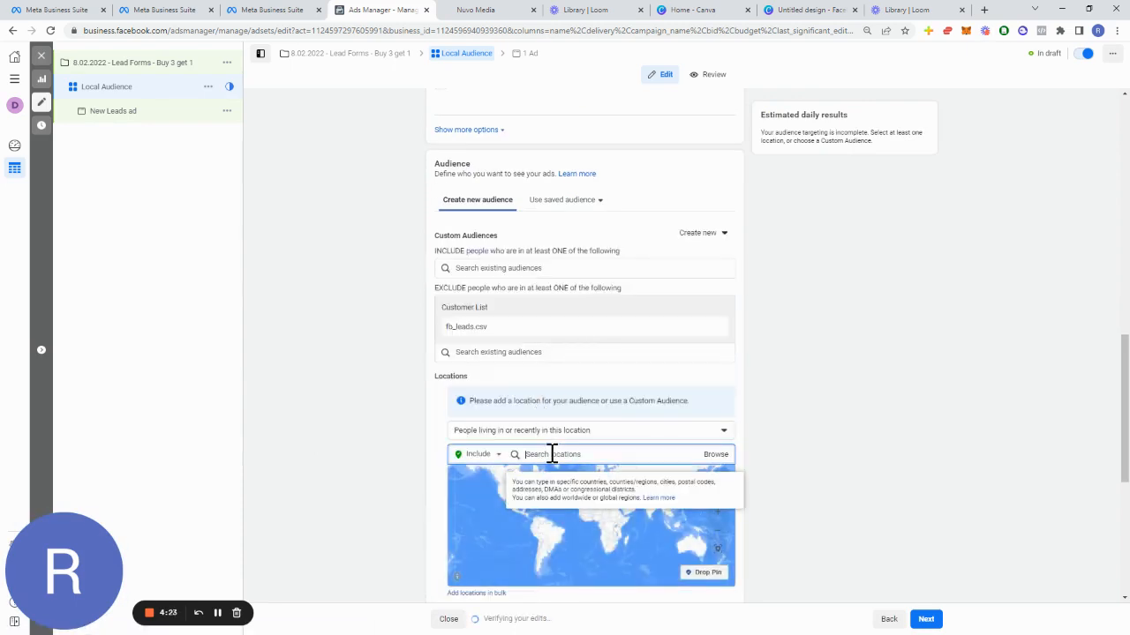
pyautogui.write('Miami')
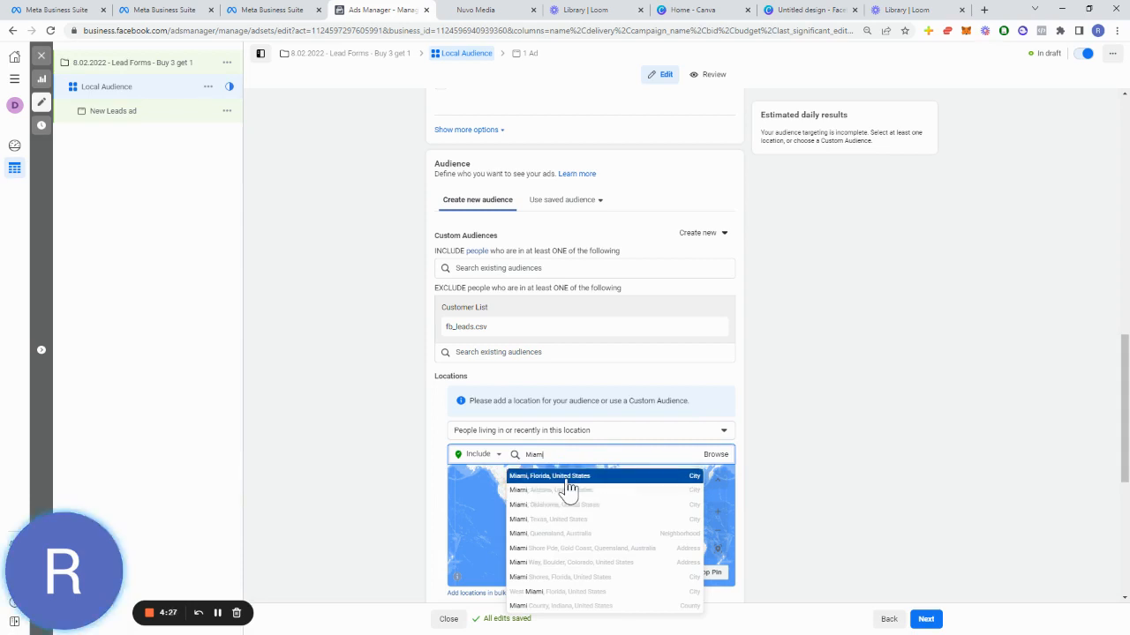
pyautogui.click(549, 482)
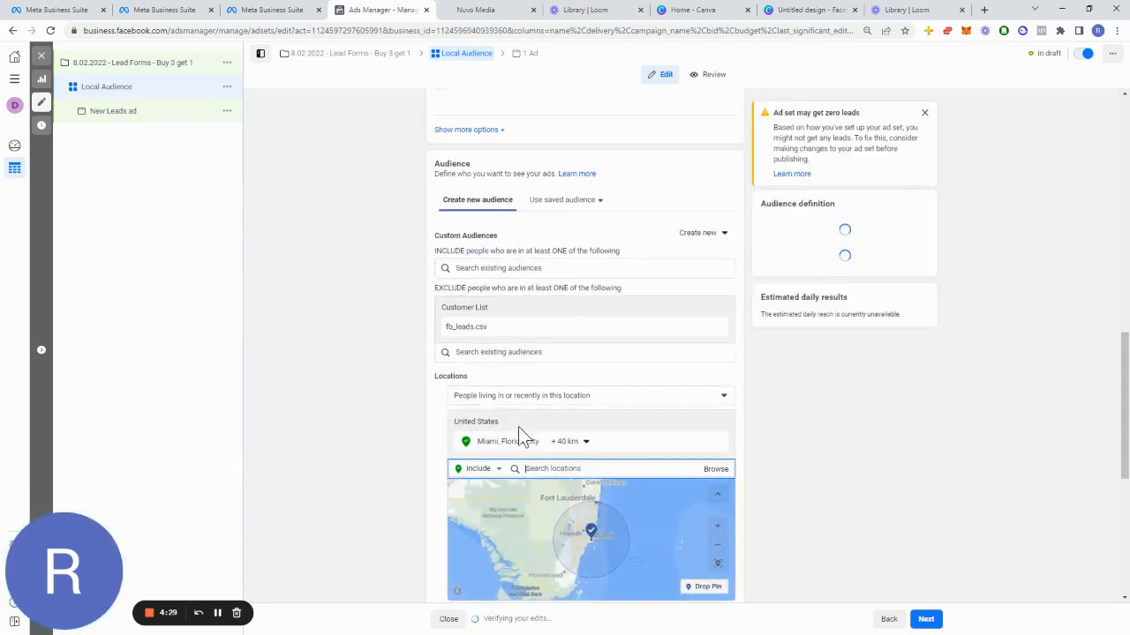
# Step: Set the Miami location radius to 17 km
pyautogui.click(584, 442)
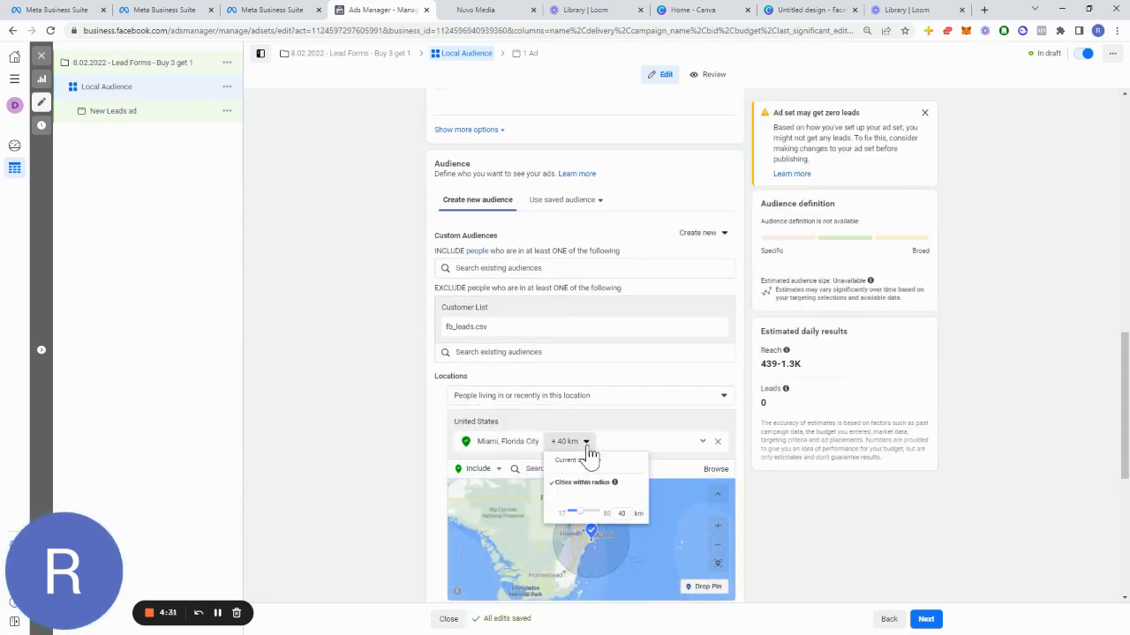
pyautogui.doubleClick(622, 514)
pyautogui.write('17')
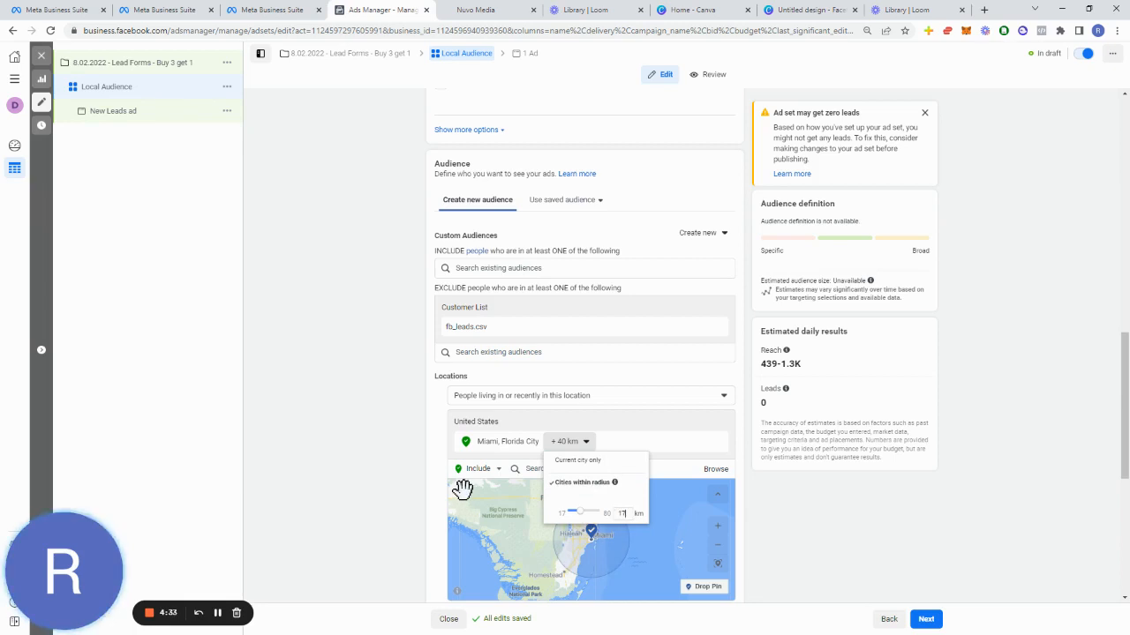
pyautogui.click(461, 491)
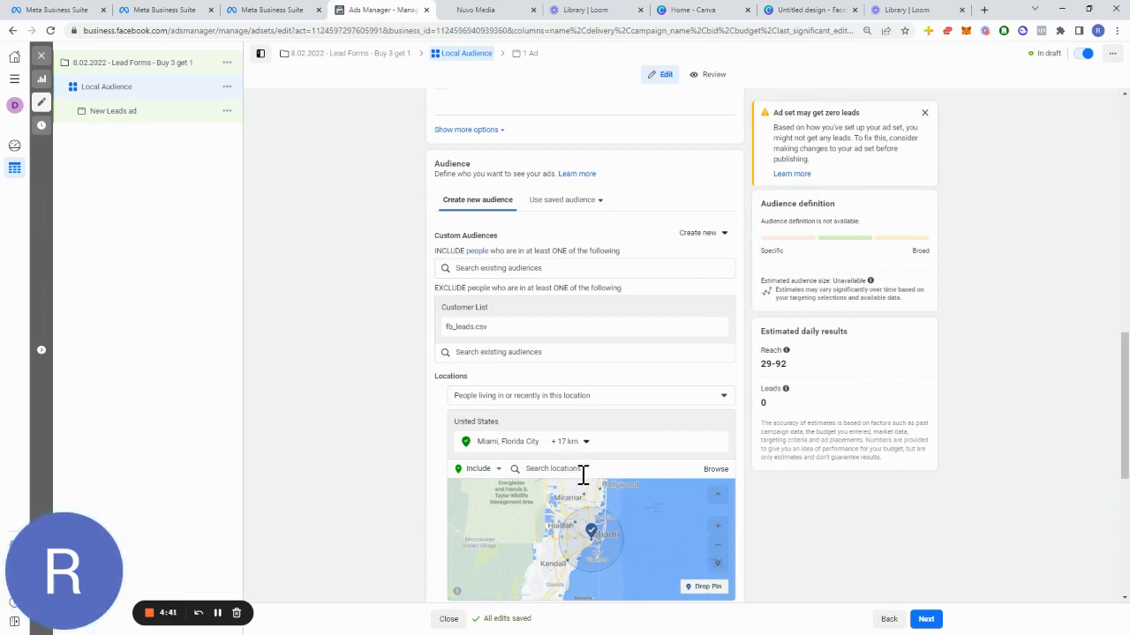
# Step: Set the Miami location radius to 25 km
pyautogui.click(582, 443)
pyautogui.doubleClick(626, 513)
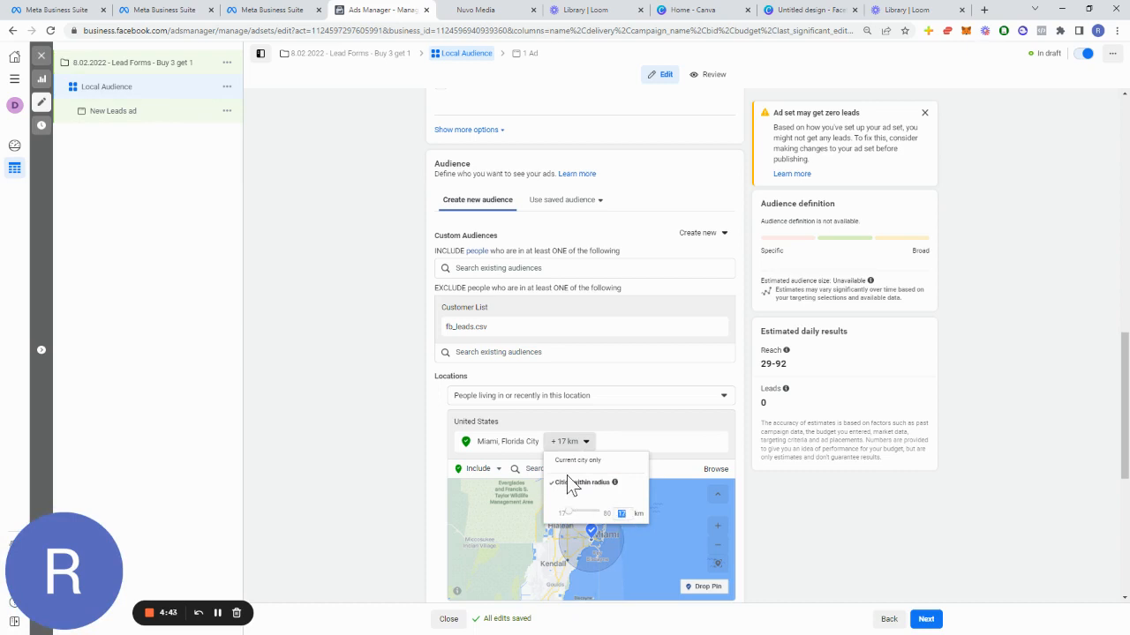
pyautogui.write('25')
pyautogui.press('Return')
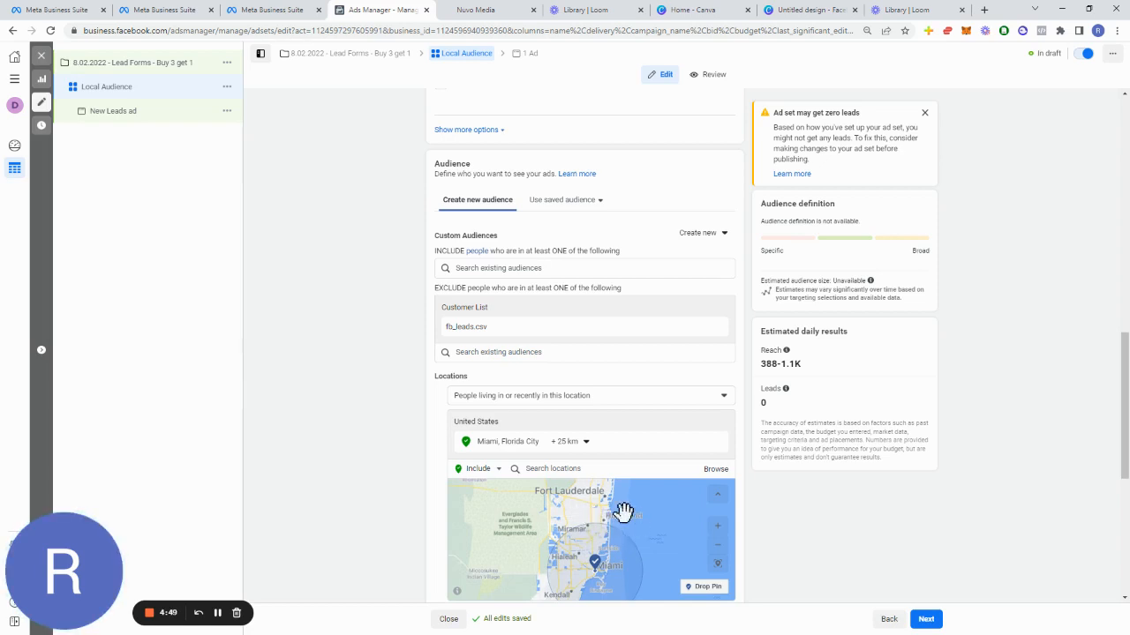
pyautogui.click(717, 563)
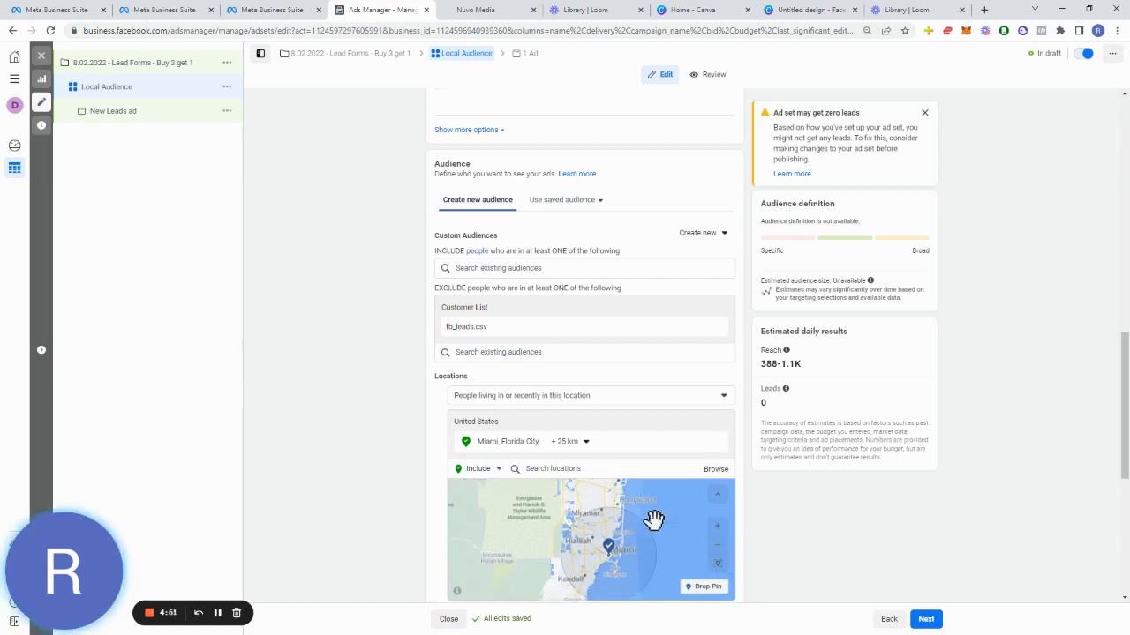
pyautogui.moveTo(654, 522); pyautogui.dragTo(673, 505)
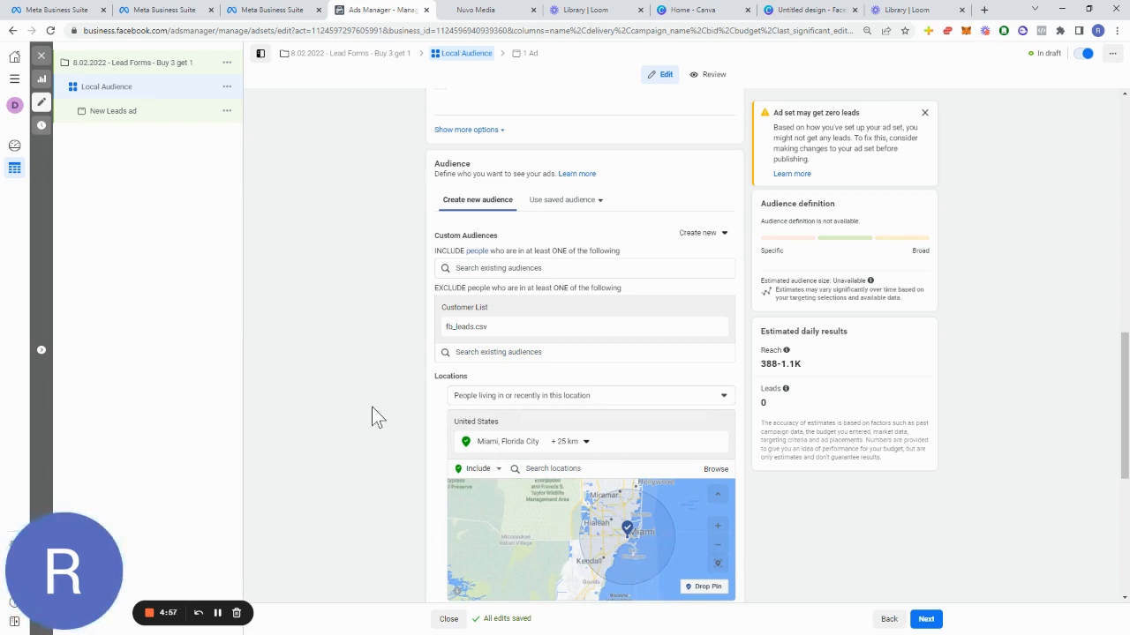
pyautogui.click(507, 396)
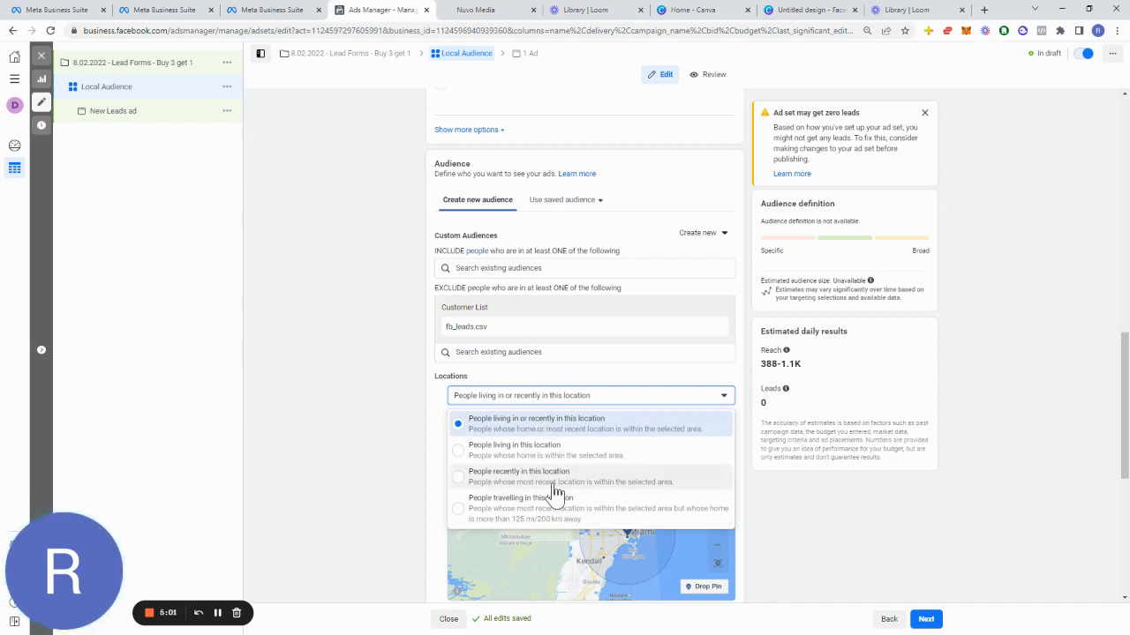
pyautogui.click(550, 423)
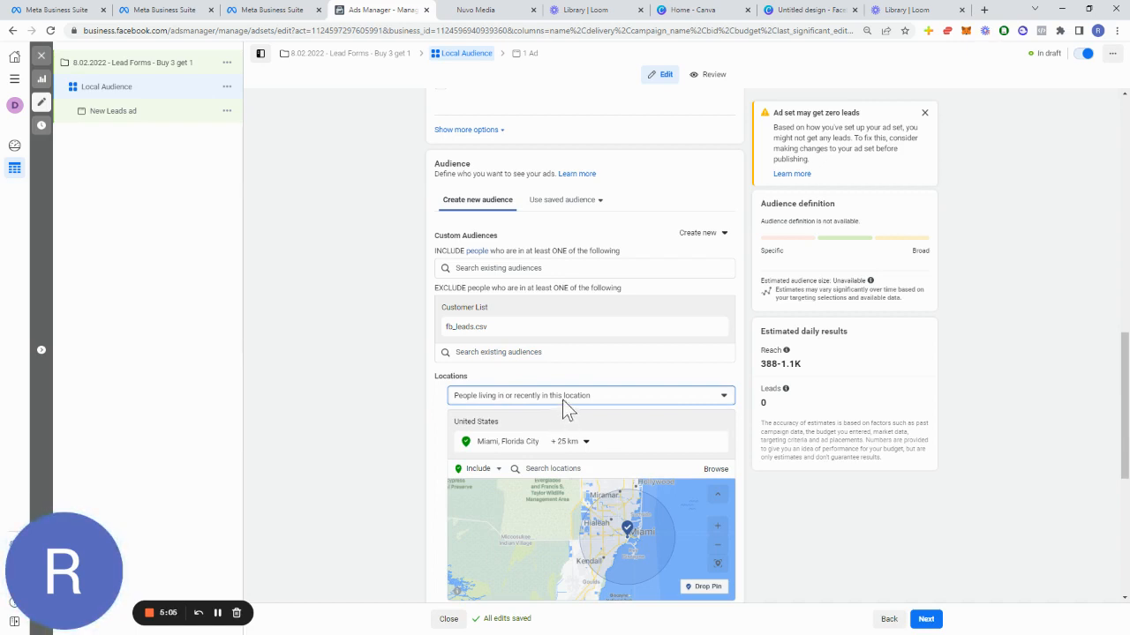
# Step: Set the audience's minimum age to 26
pyautogui.scroll(-4, 405, 432)
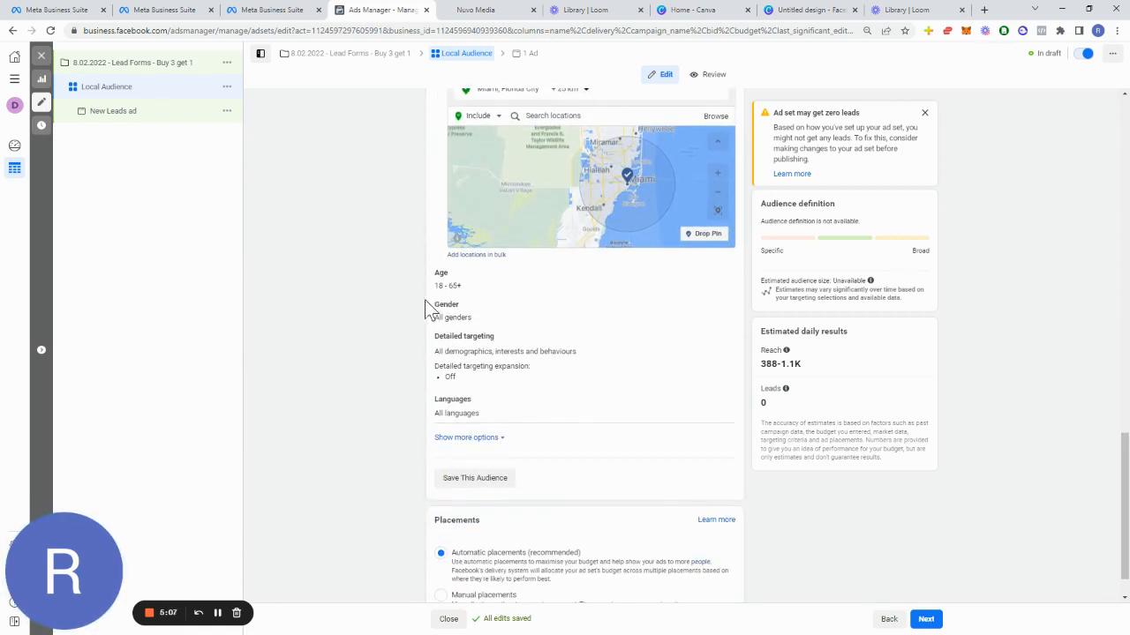
pyautogui.click(721, 275)
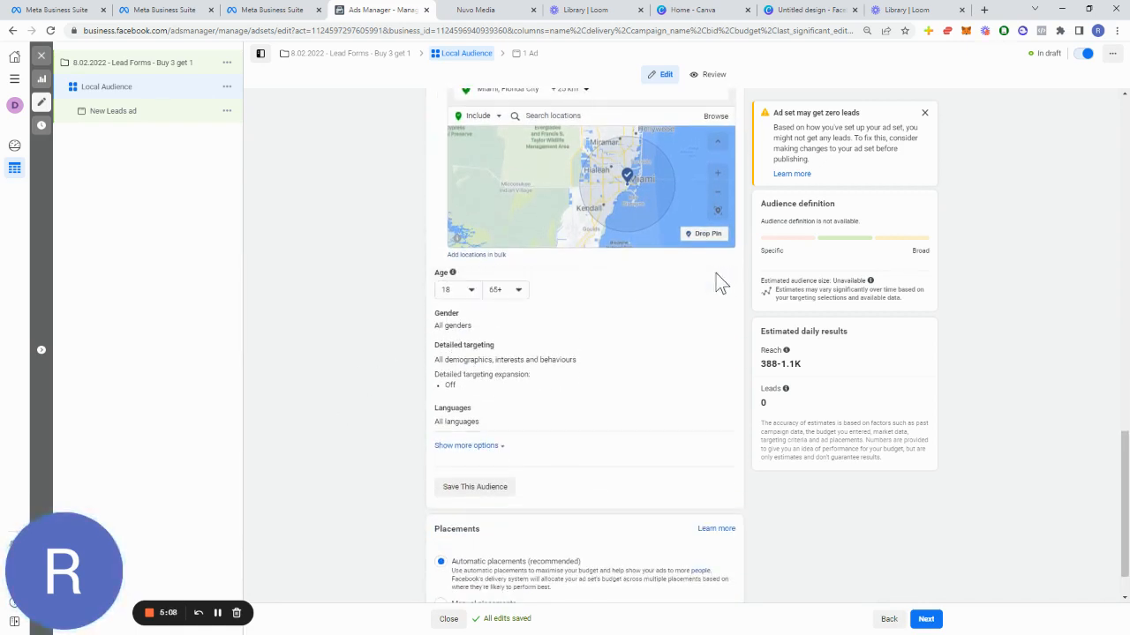
pyautogui.click(466, 294)
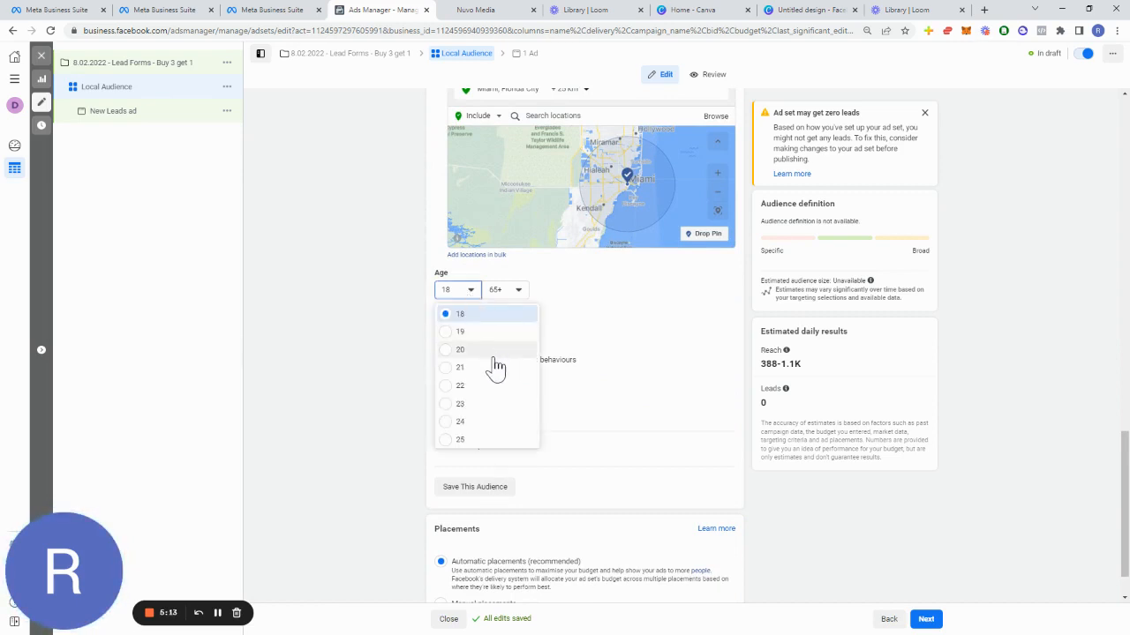
pyautogui.scroll(-2, 479, 403)
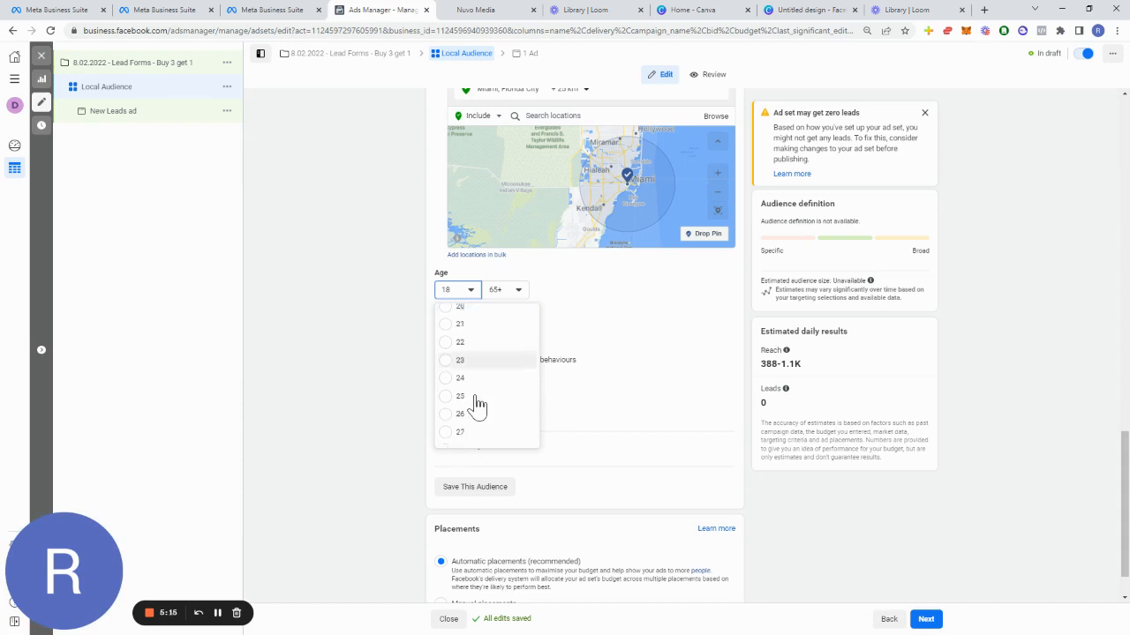
pyautogui.click(516, 294)
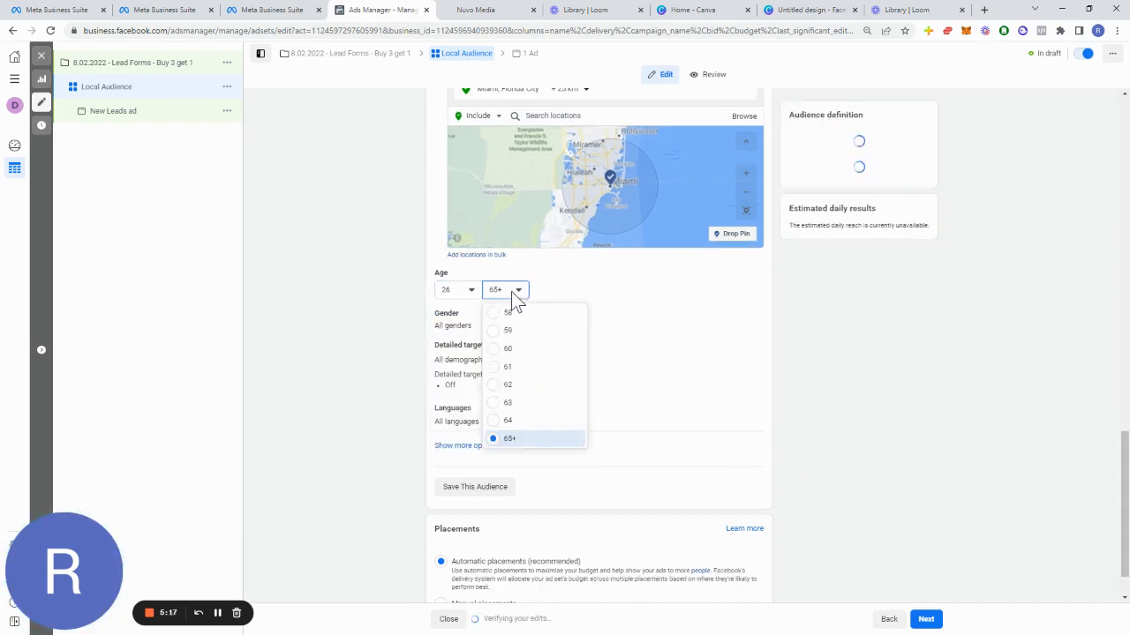
pyautogui.click(389, 340)
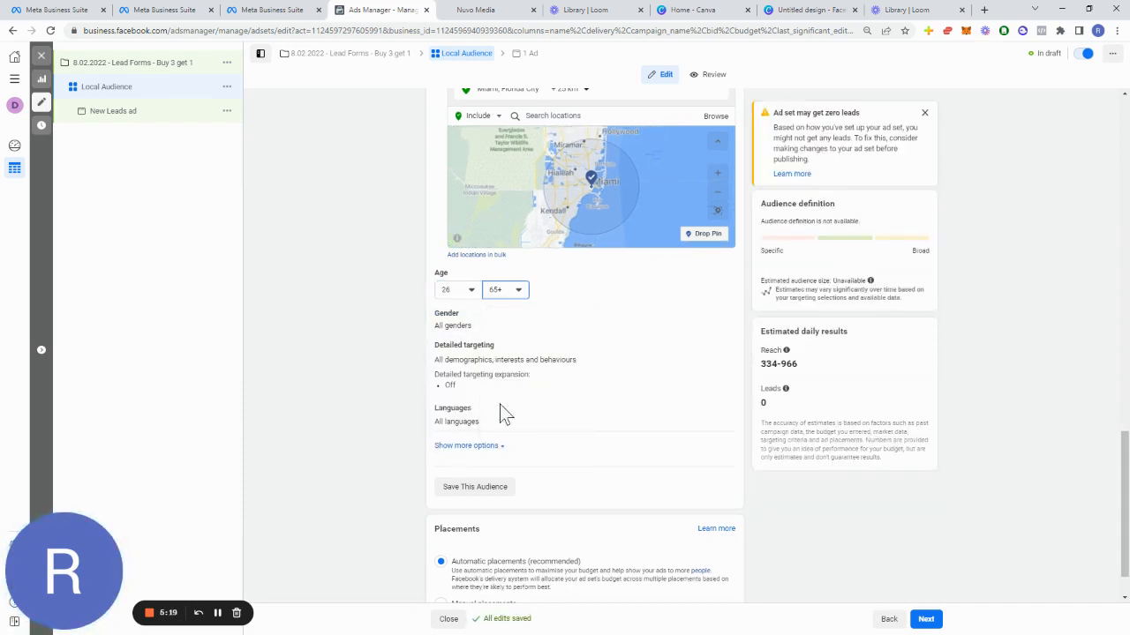
# Step: Review the ad set settings from the conversion location down through the audience targeting
pyautogui.scroll(3, 865, 370)
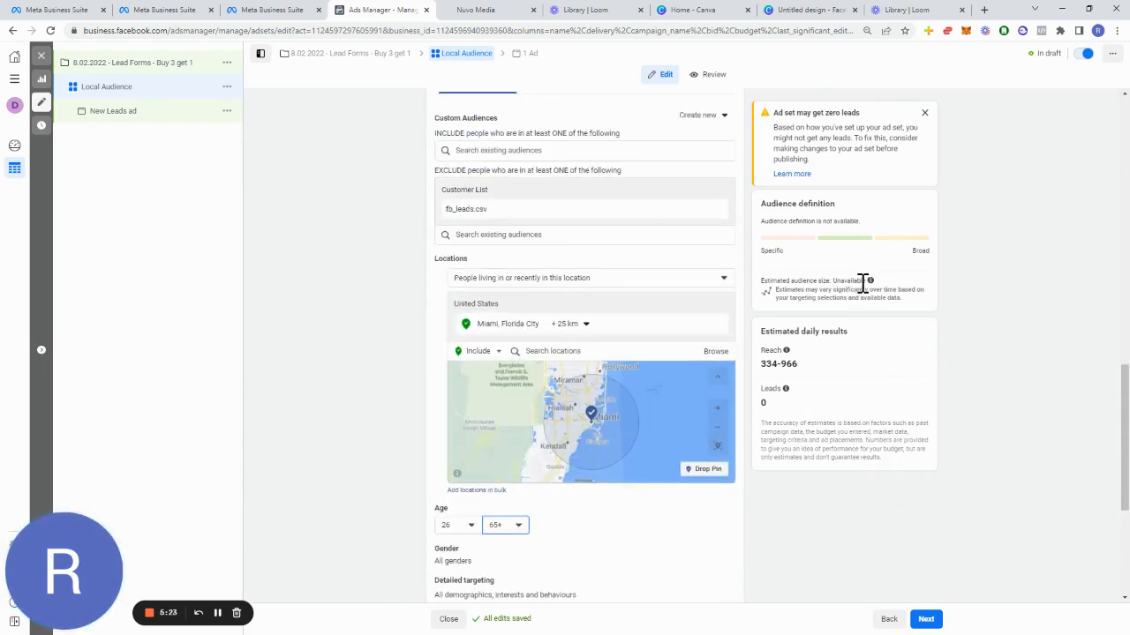
pyautogui.moveTo(870, 281)
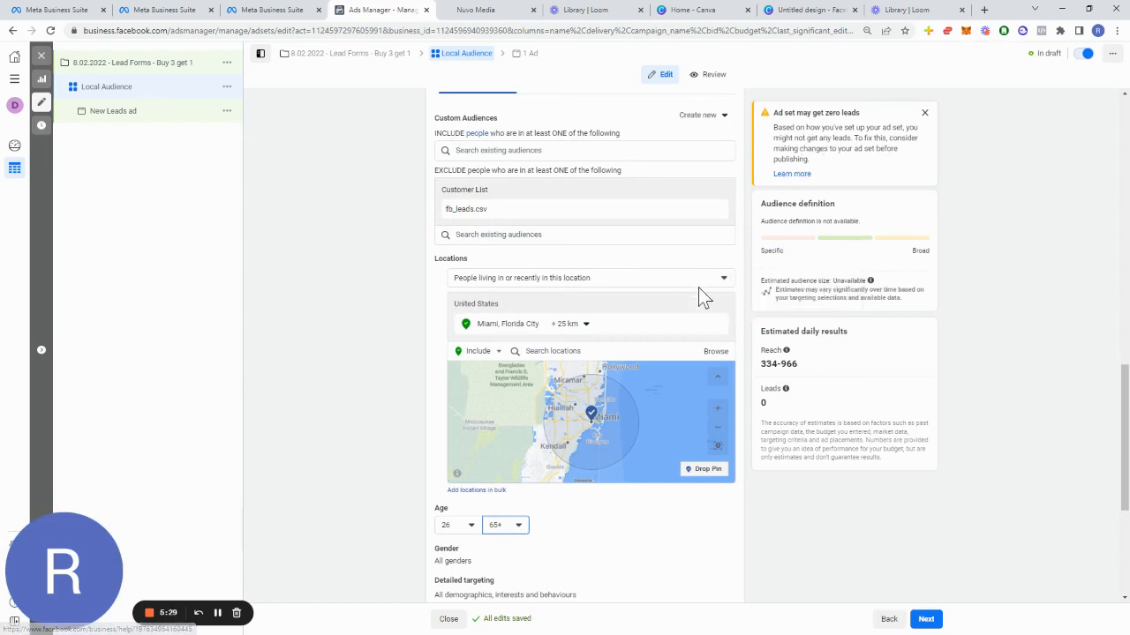
pyautogui.scroll(-5, 550, 386)
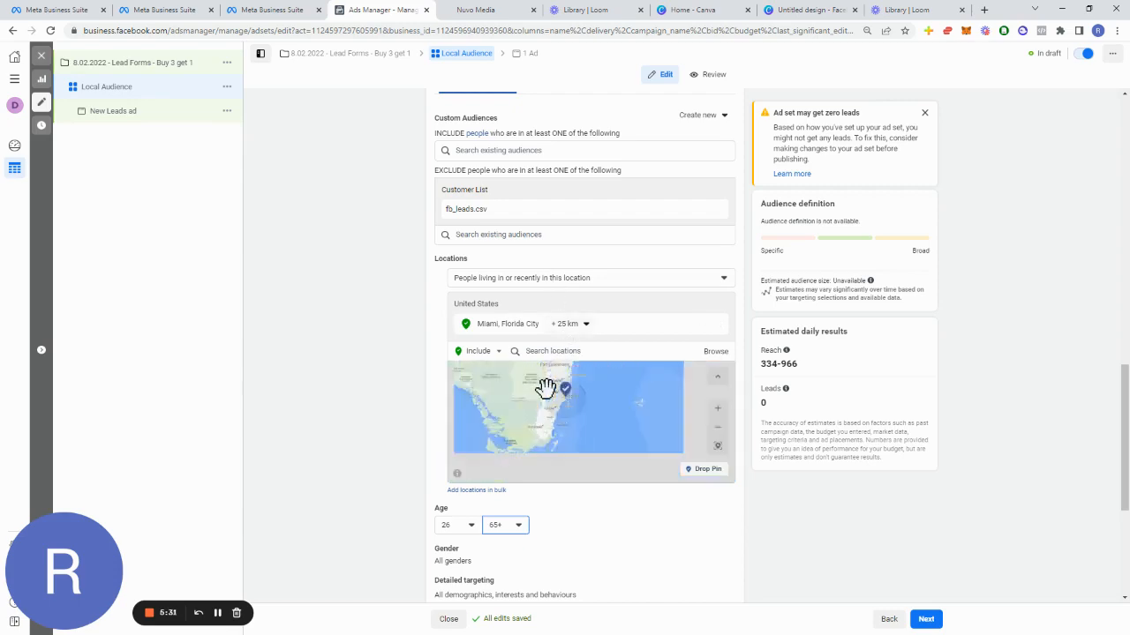
pyautogui.scroll(-1, 623, 560)
pyautogui.scroll(-3, 613, 558)
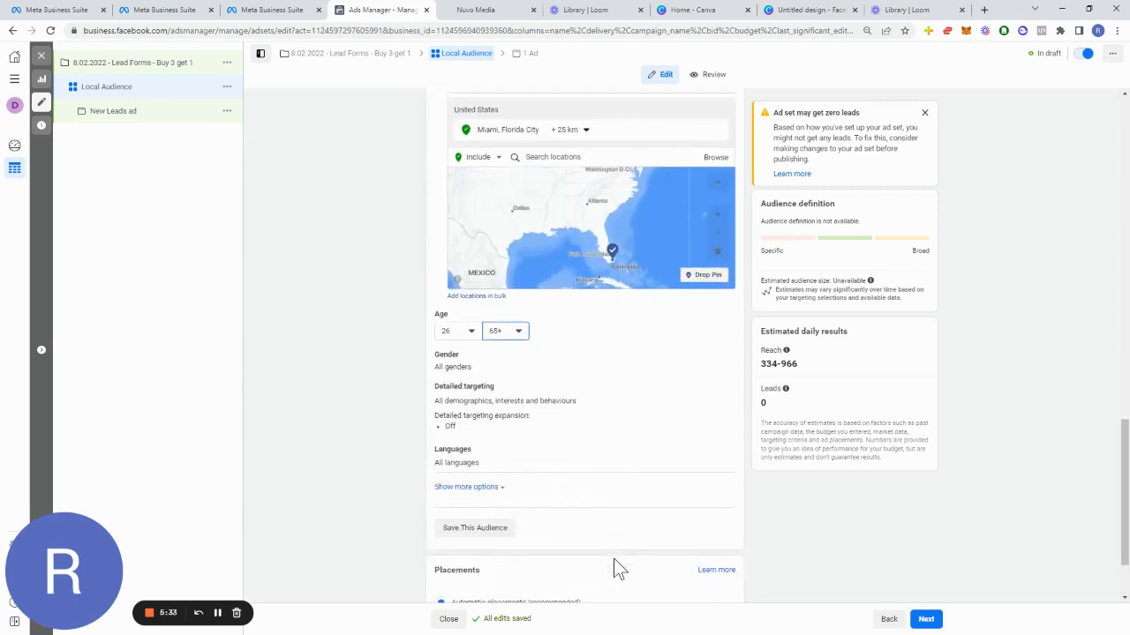
pyautogui.scroll(12, 529, 461)
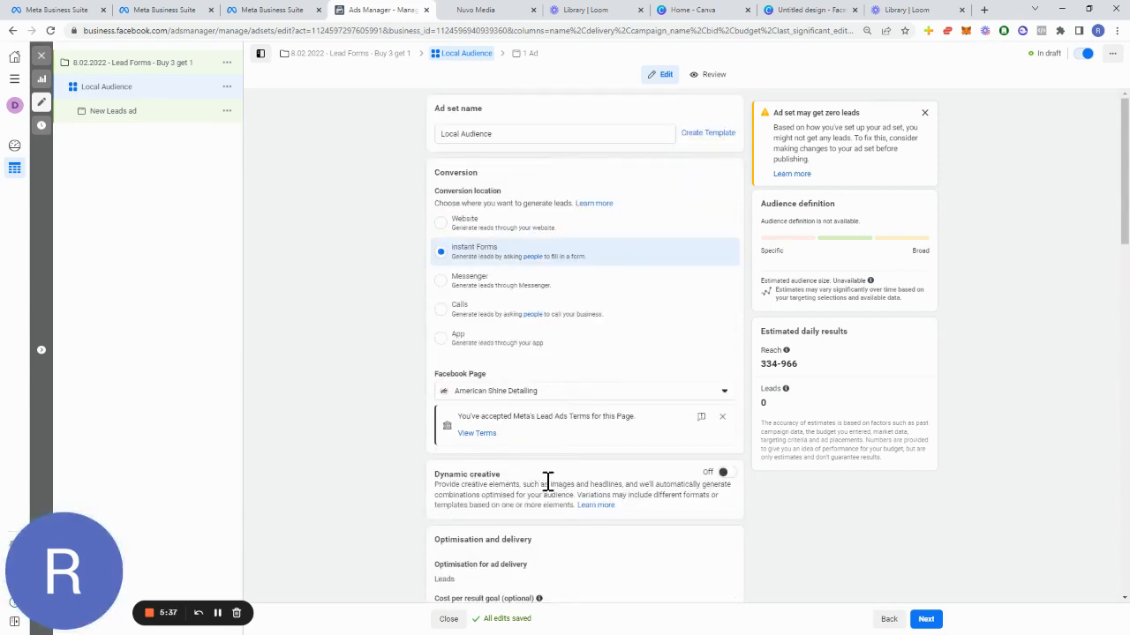
pyautogui.scroll(-9, 543, 476)
pyautogui.scroll(-5, 551, 474)
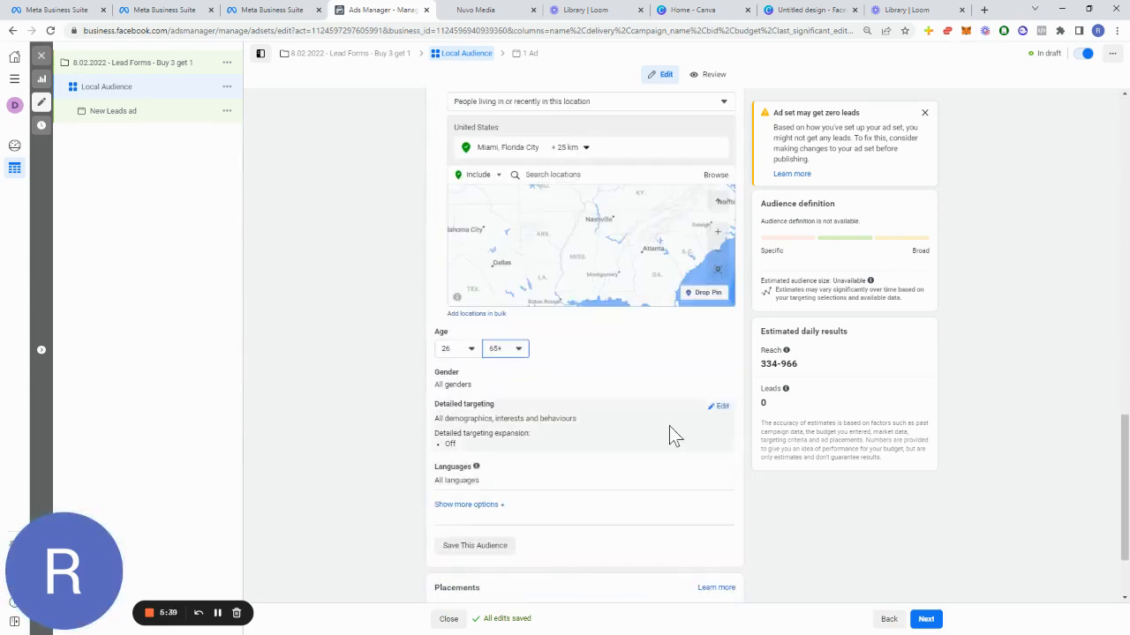
pyautogui.scroll(2, 736, 340)
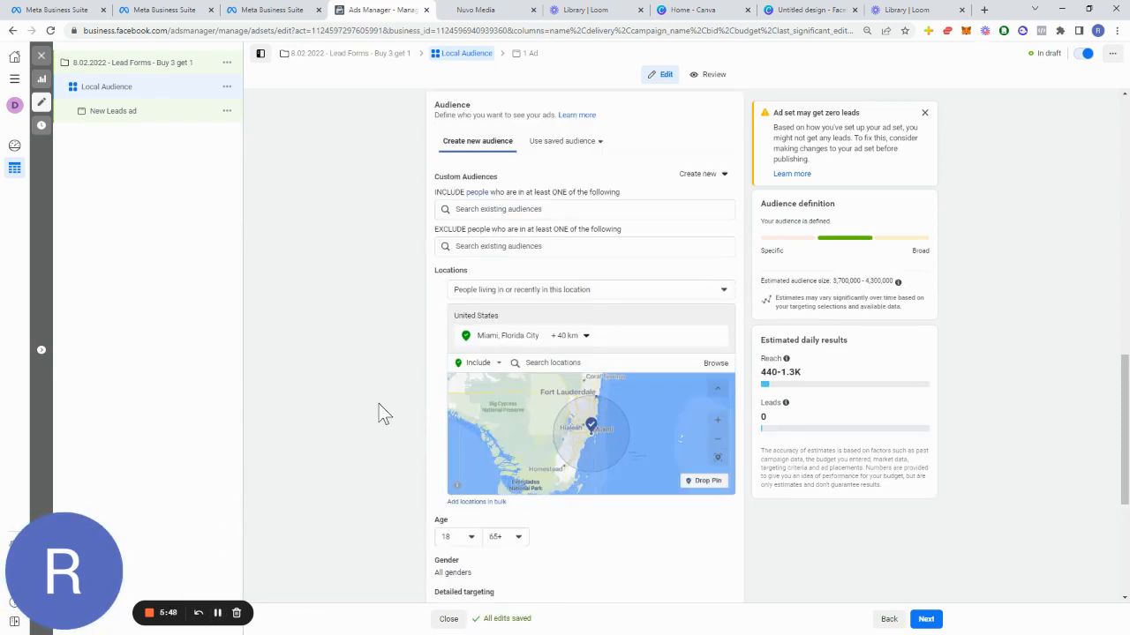
pyautogui.click(531, 247)
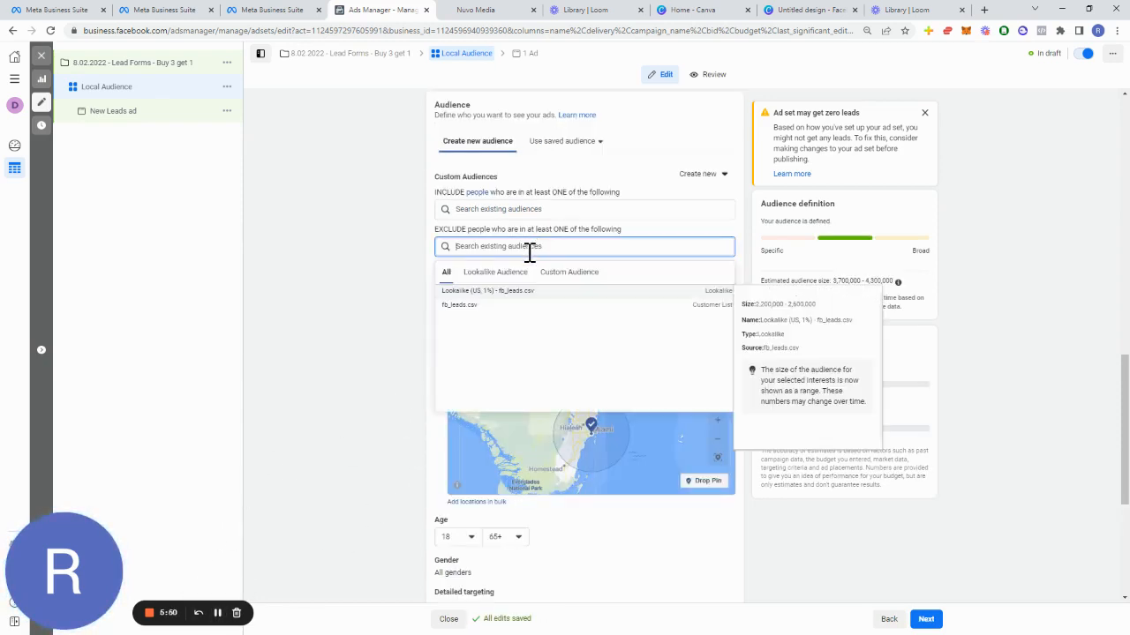
pyautogui.click(558, 274)
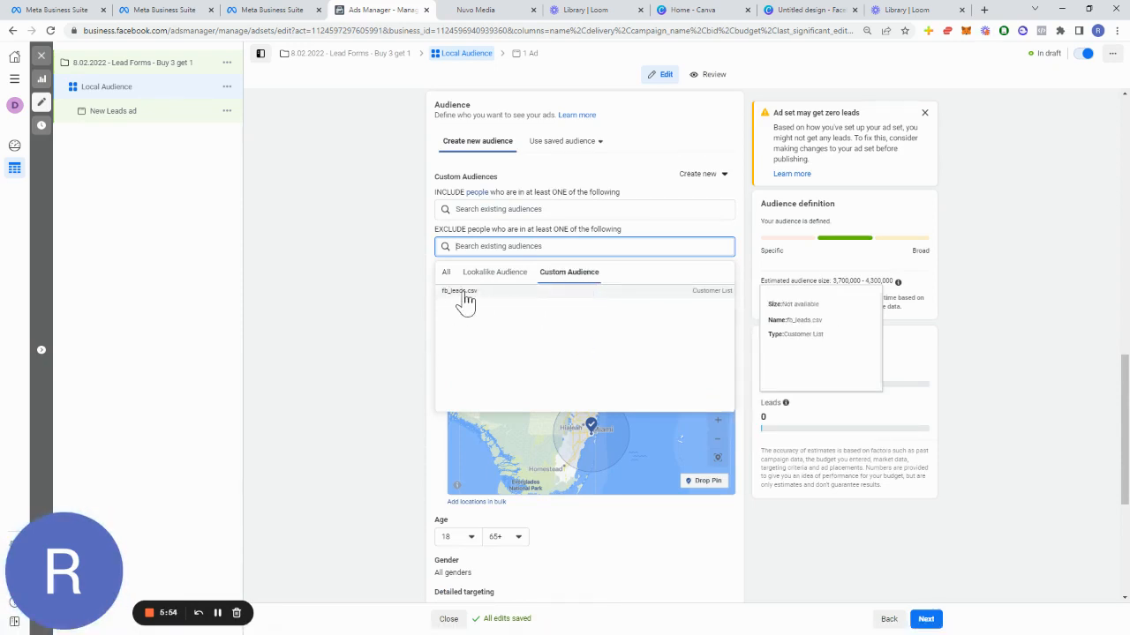
pyautogui.click(386, 353)
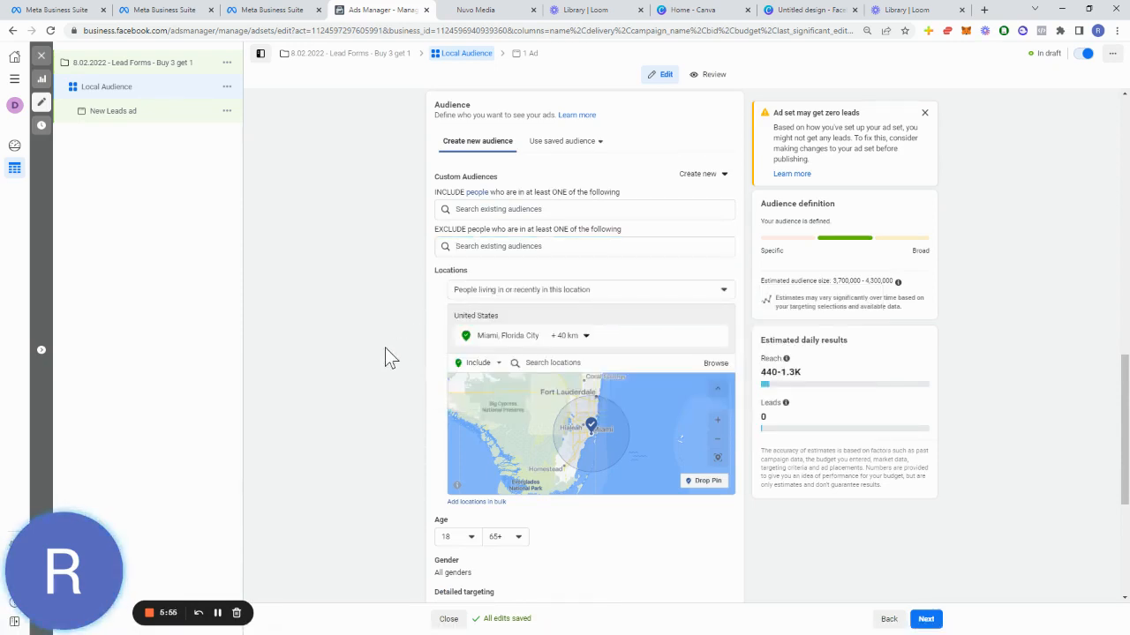
pyautogui.click(507, 246)
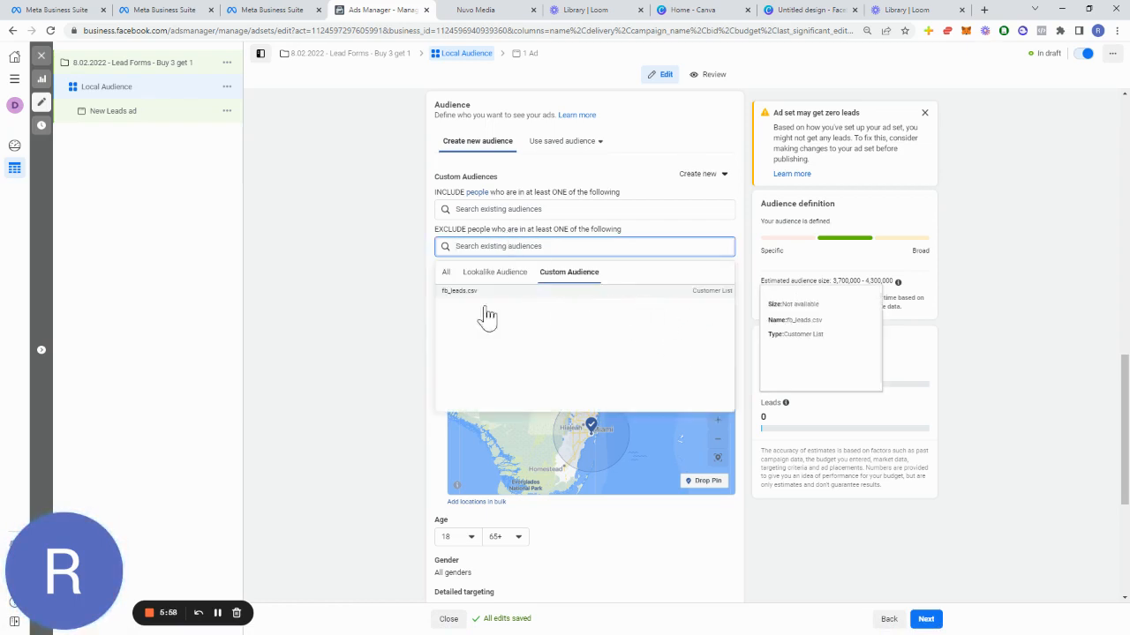
pyautogui.click(359, 335)
# Step: Remove the Miami location and add Miami, Florida City again as the target location
pyautogui.scroll(-3, 468, 366)
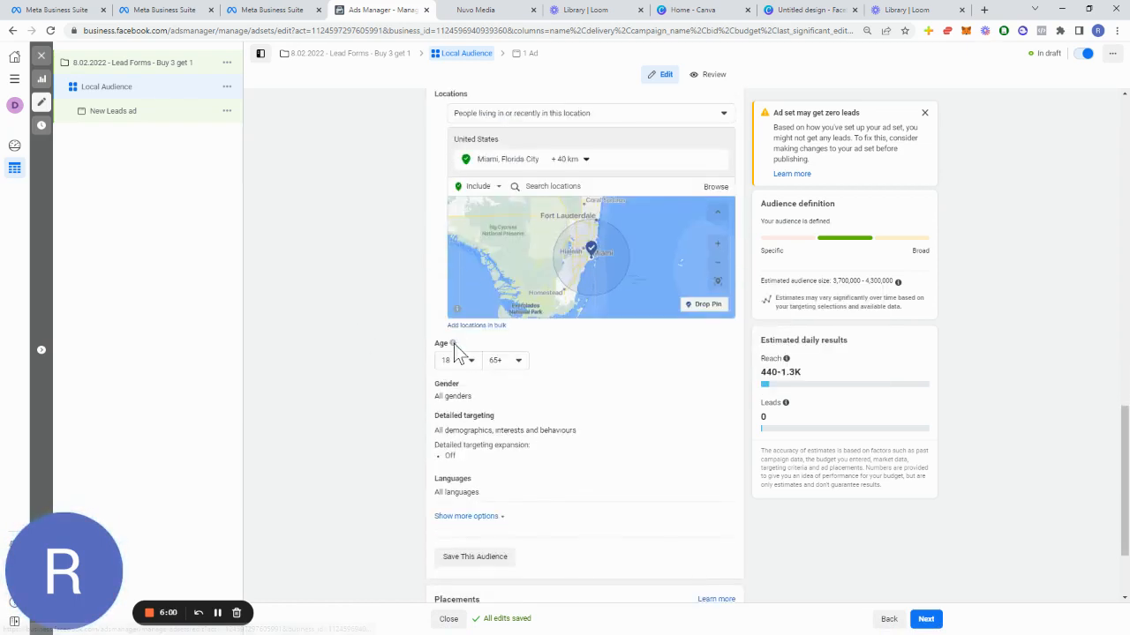
pyautogui.scroll(1, 578, 345)
pyautogui.scroll(3, 456, 261)
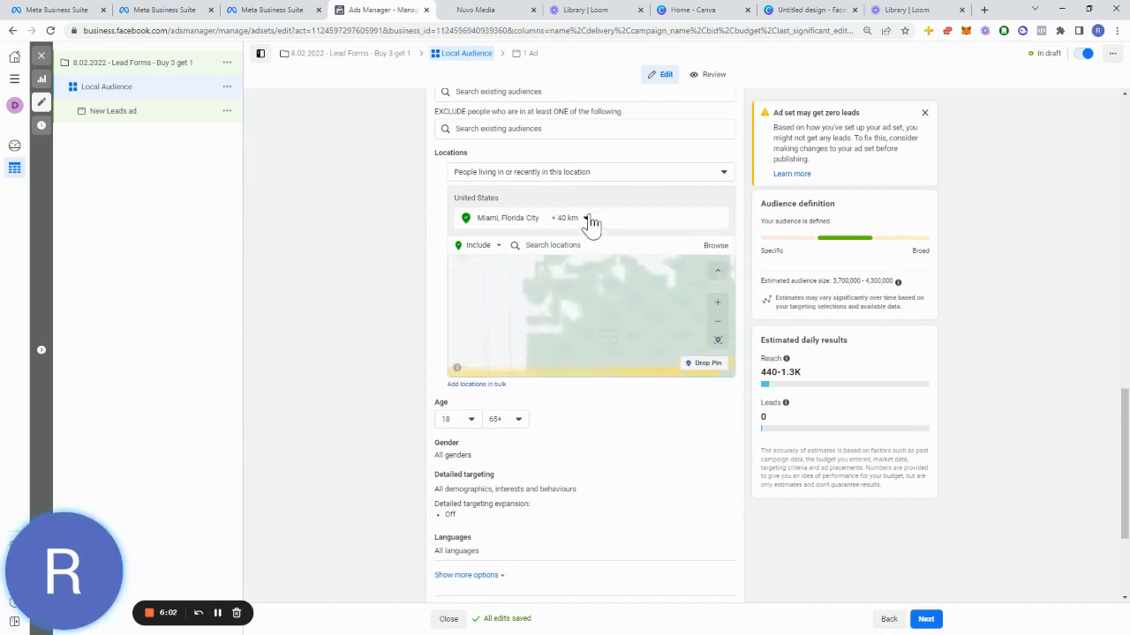
pyautogui.scroll(-2, 575, 312)
pyautogui.scroll(2, 383, 282)
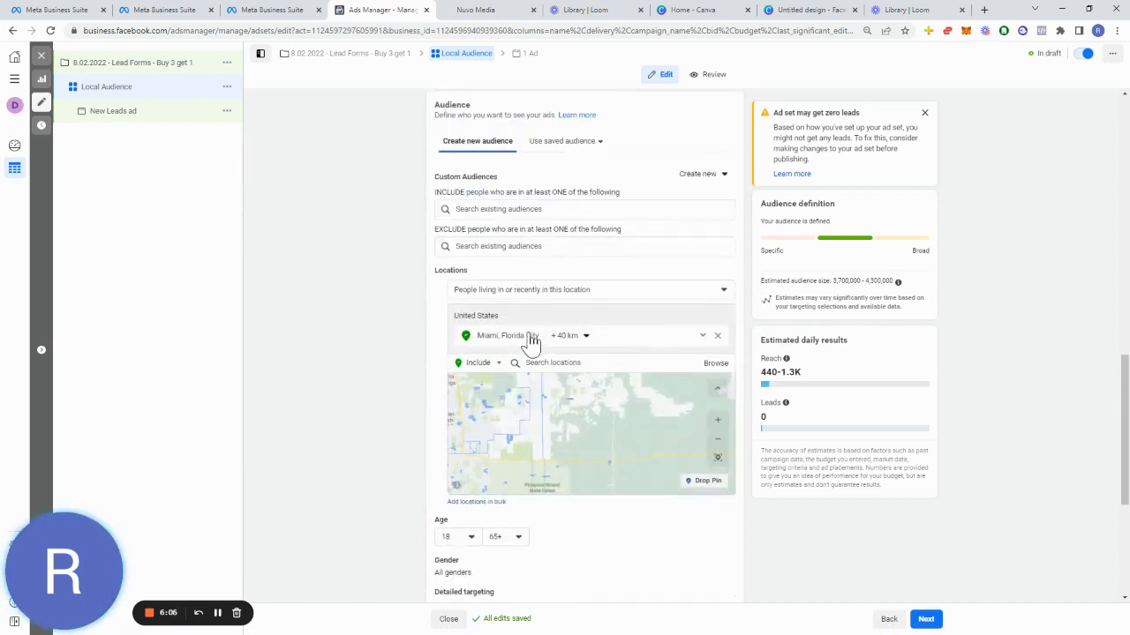
pyautogui.click(718, 337)
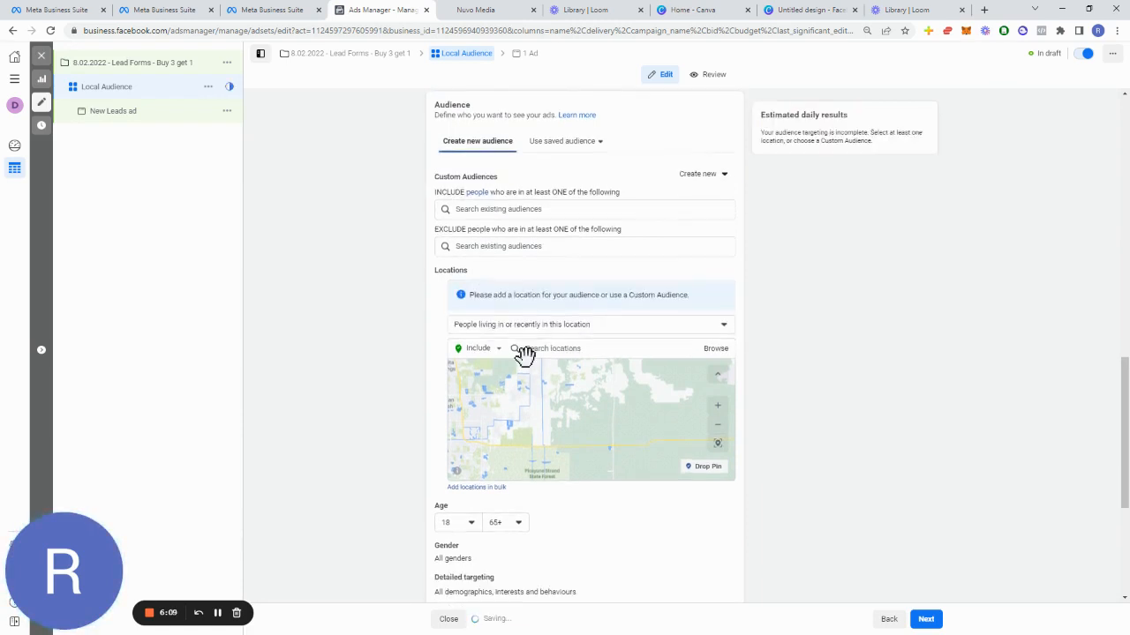
pyautogui.click(576, 348)
pyautogui.write('Miami')
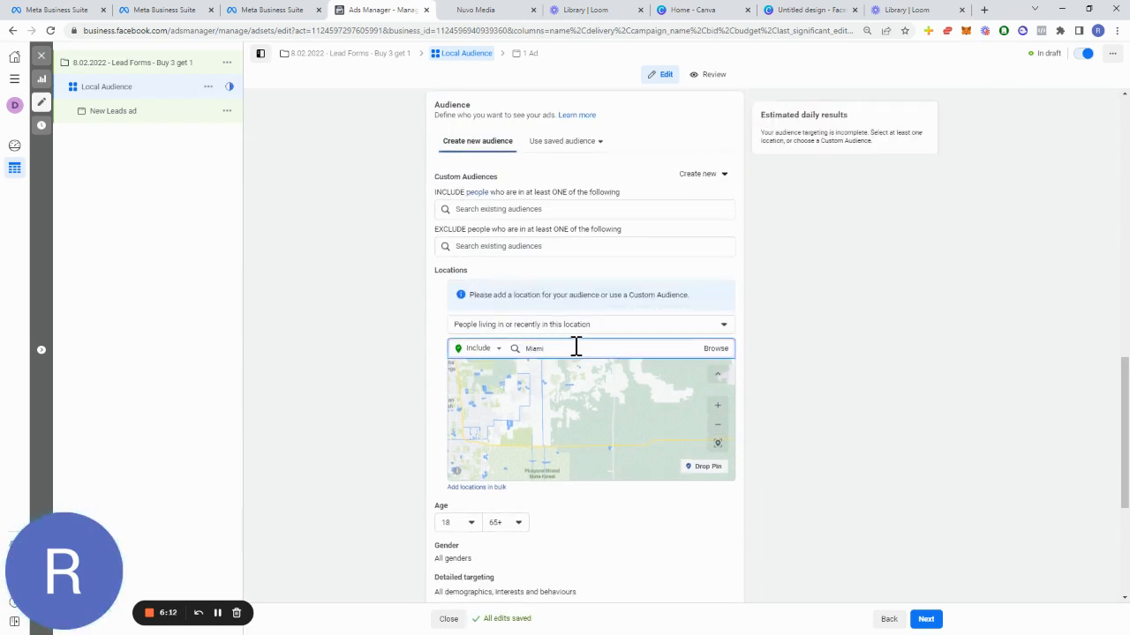
pyautogui.click(580, 374)
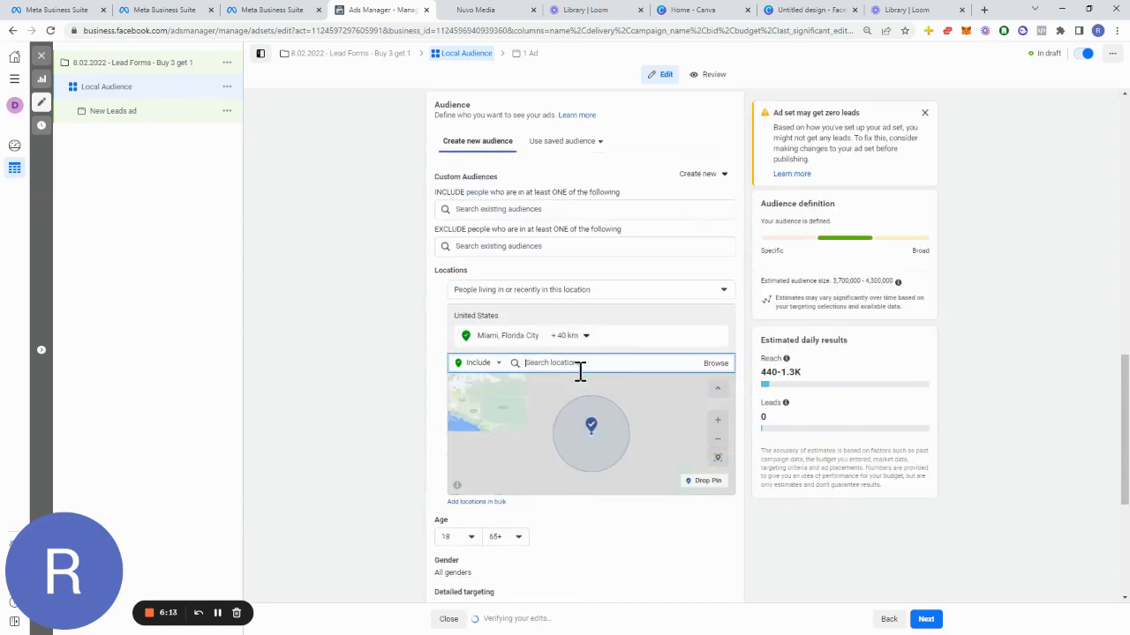
# Step: Set the Miami location radius to 25 km
pyautogui.click(582, 335)
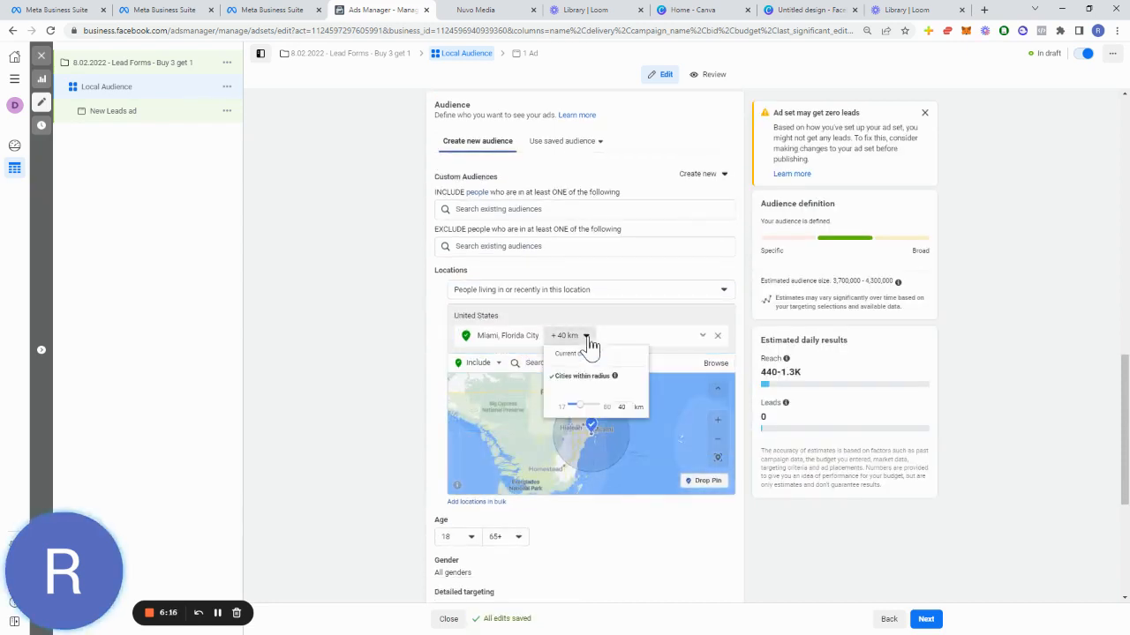
pyautogui.moveTo(623, 404); pyautogui.dragTo(553, 409)
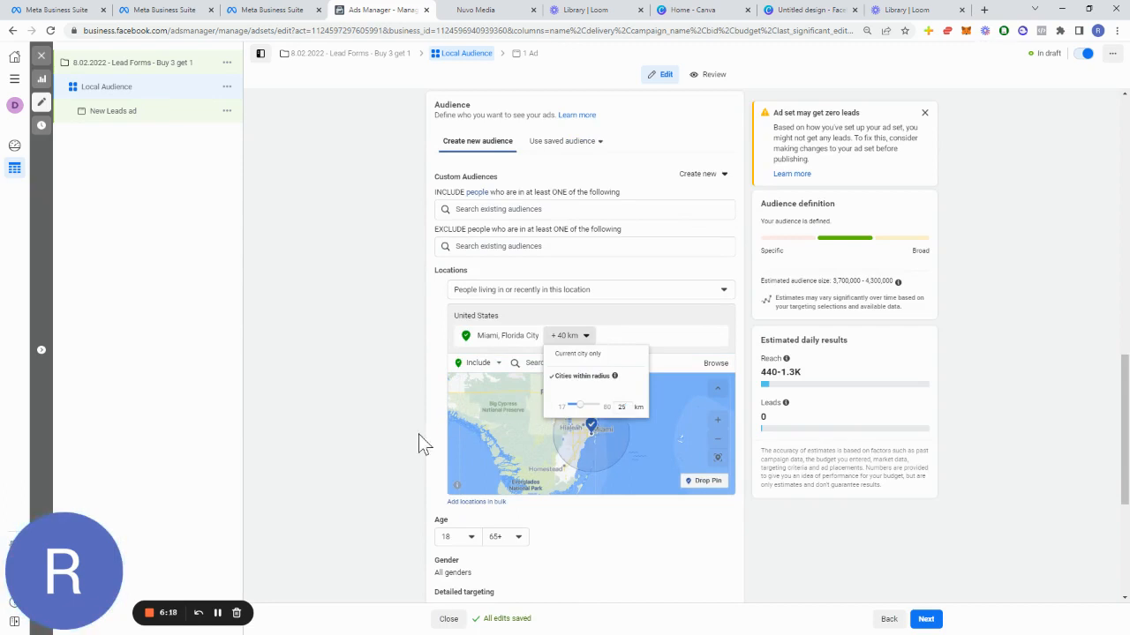
# Step: Set the audience's minimum age to 26 again
pyautogui.click(460, 540)
pyautogui.scroll(-3, 456, 491)
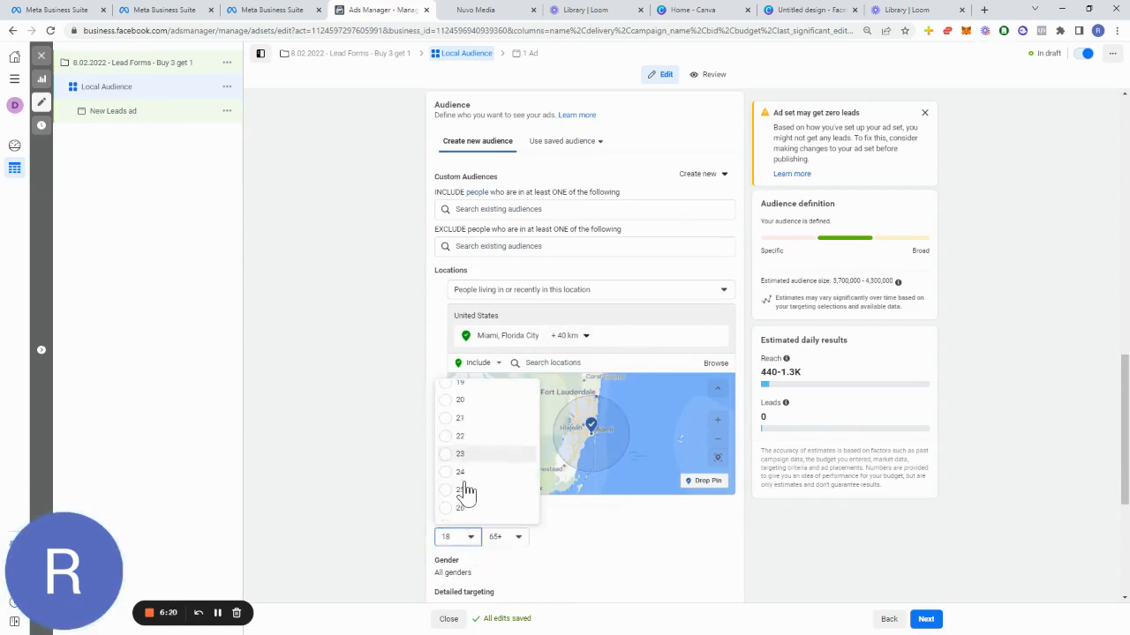
pyautogui.click(457, 484)
pyautogui.scroll(-1, 391, 491)
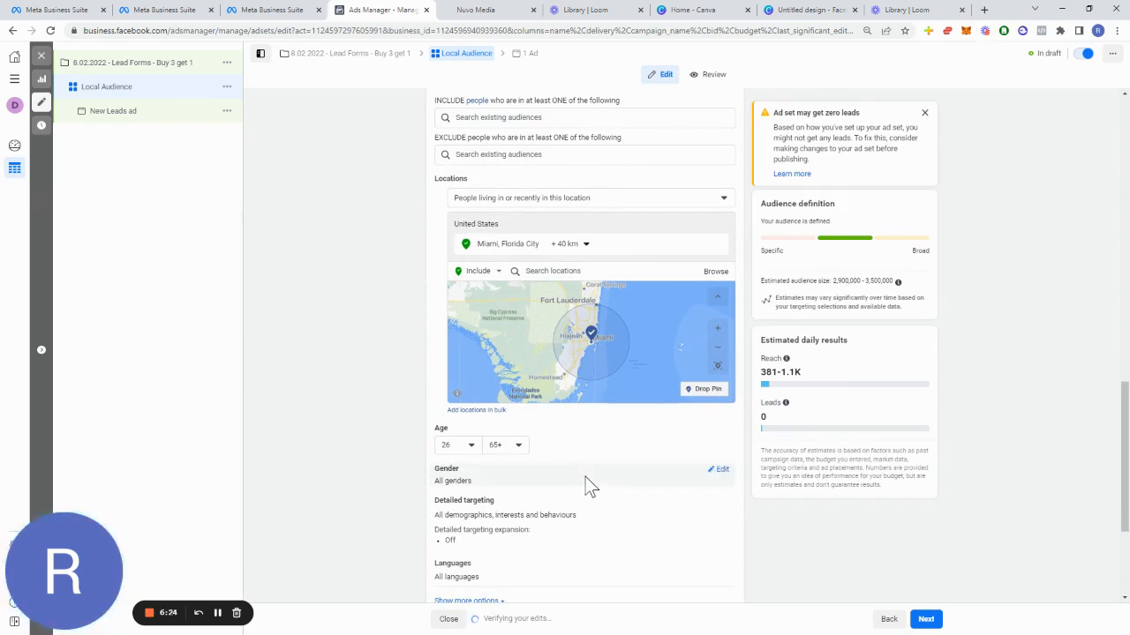
# Step: Add the Auto detailing interest to the ad set's detailed targeting
pyautogui.moveTo(833, 281); pyautogui.dragTo(891, 285)
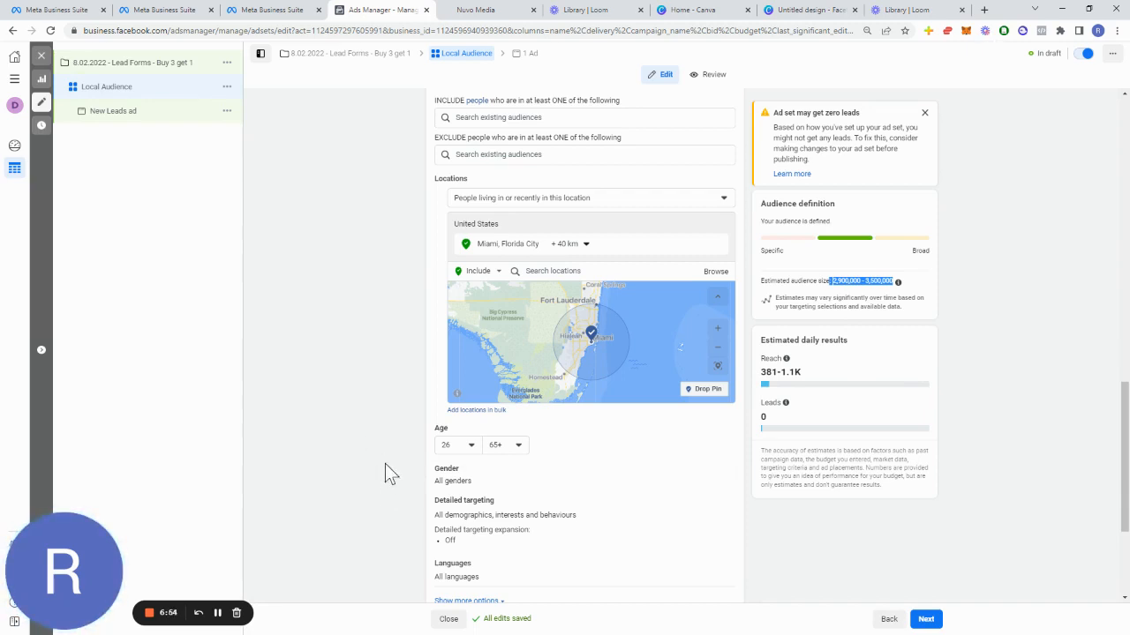
pyautogui.scroll(-2, 385, 463)
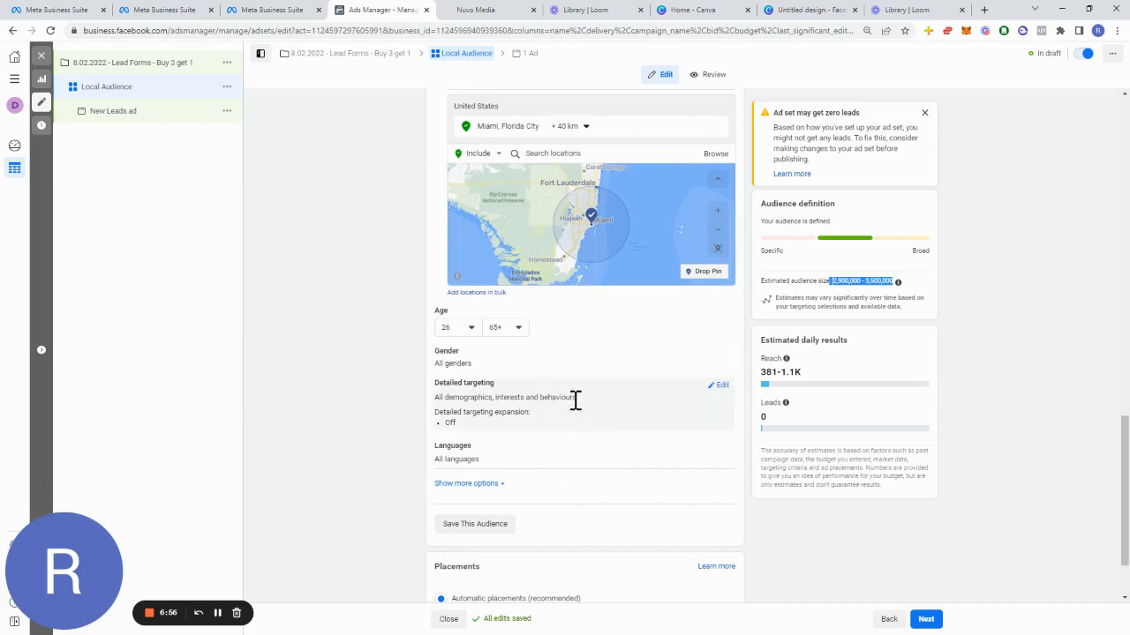
pyautogui.click(719, 386)
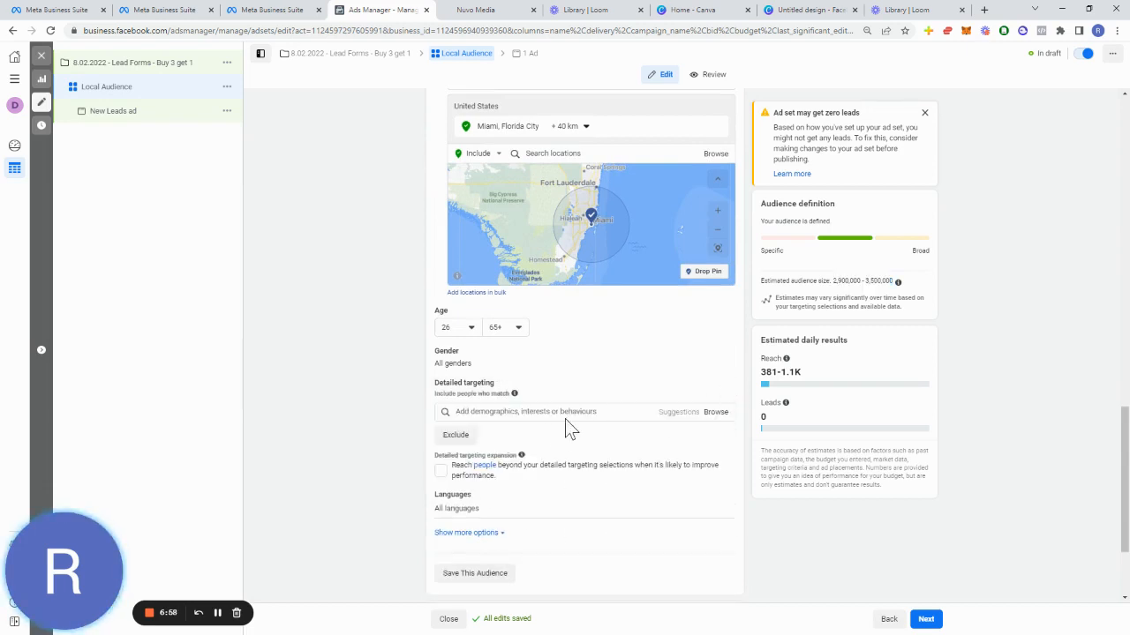
pyautogui.click(585, 411)
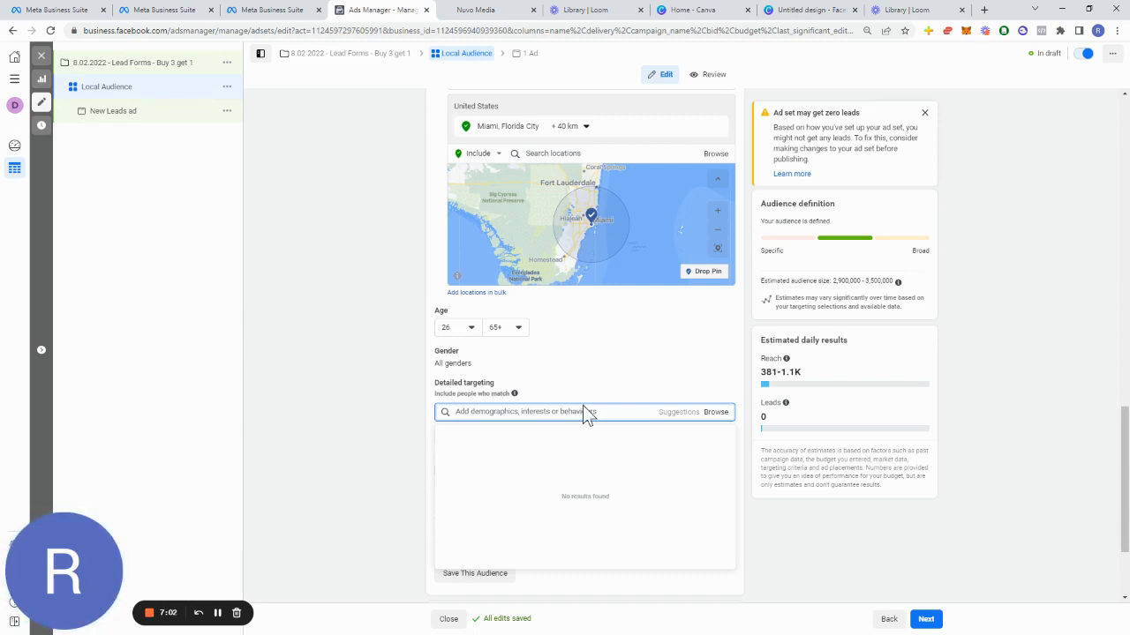
pyautogui.write('detailing')
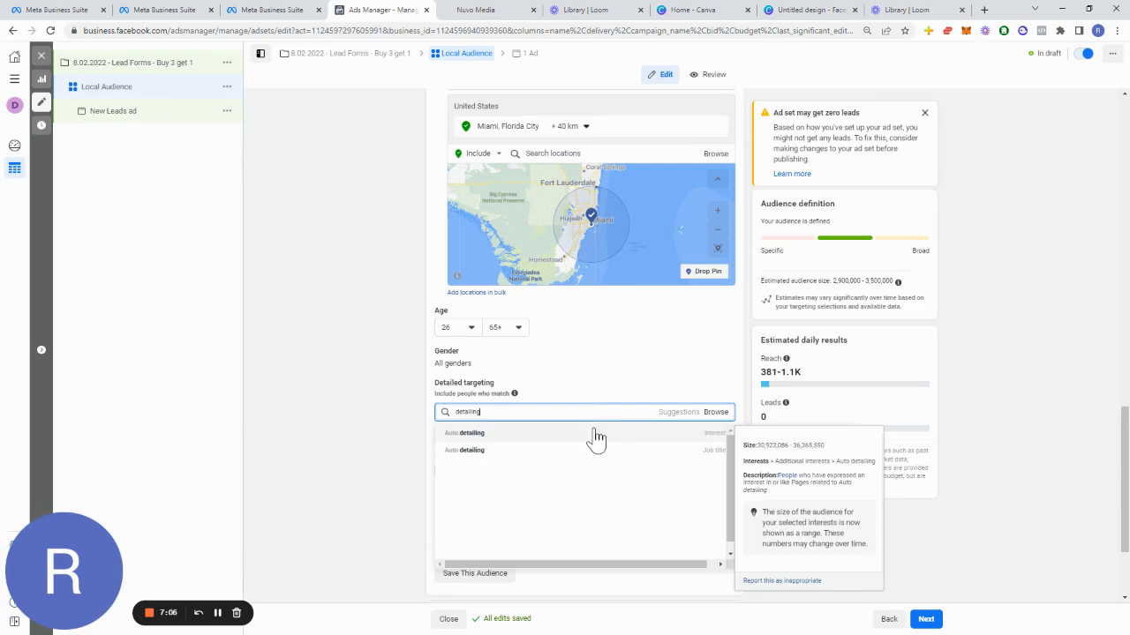
pyautogui.click(597, 436)
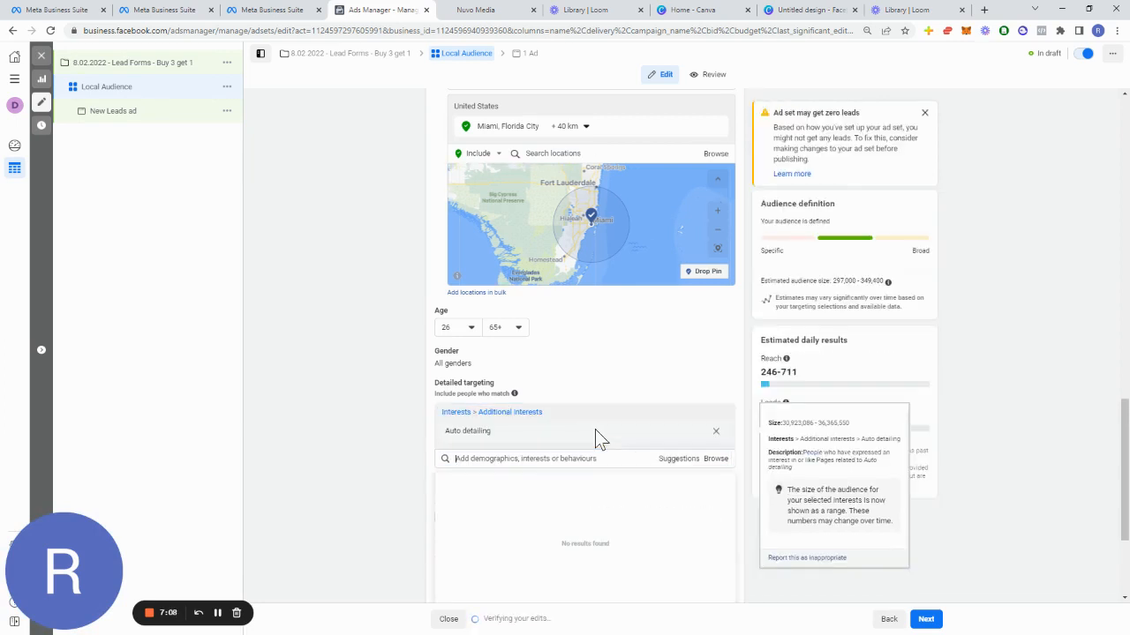
pyautogui.click(974, 308)
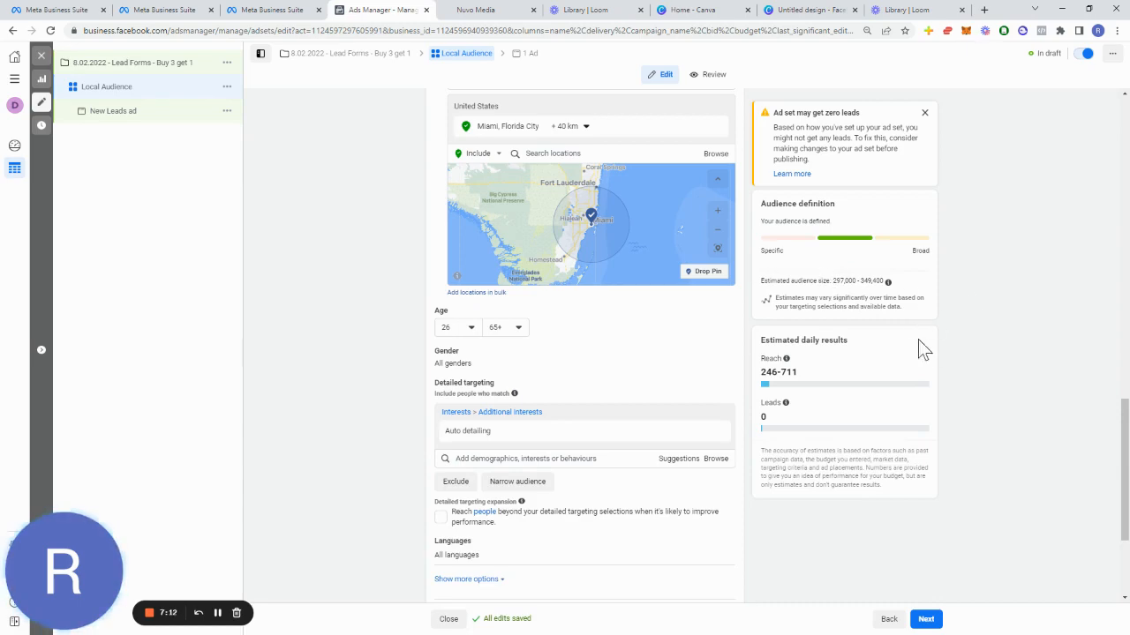
# Step: Review the ad set's budget, schedule and audience sections
pyautogui.scroll(10, 370, 468)
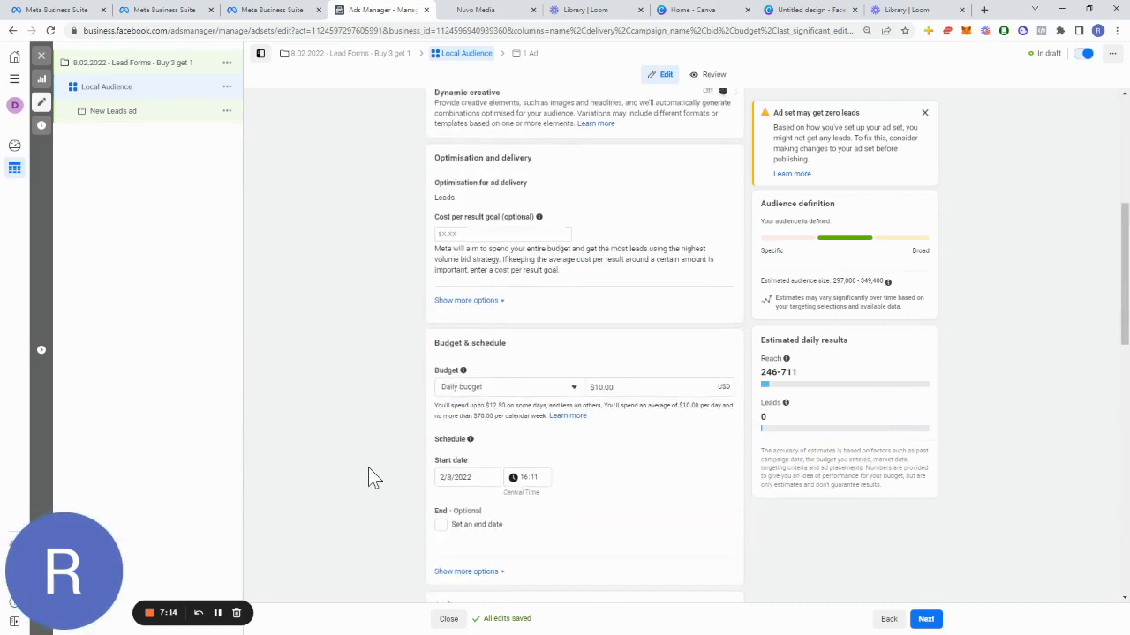
pyautogui.scroll(-10, 371, 477)
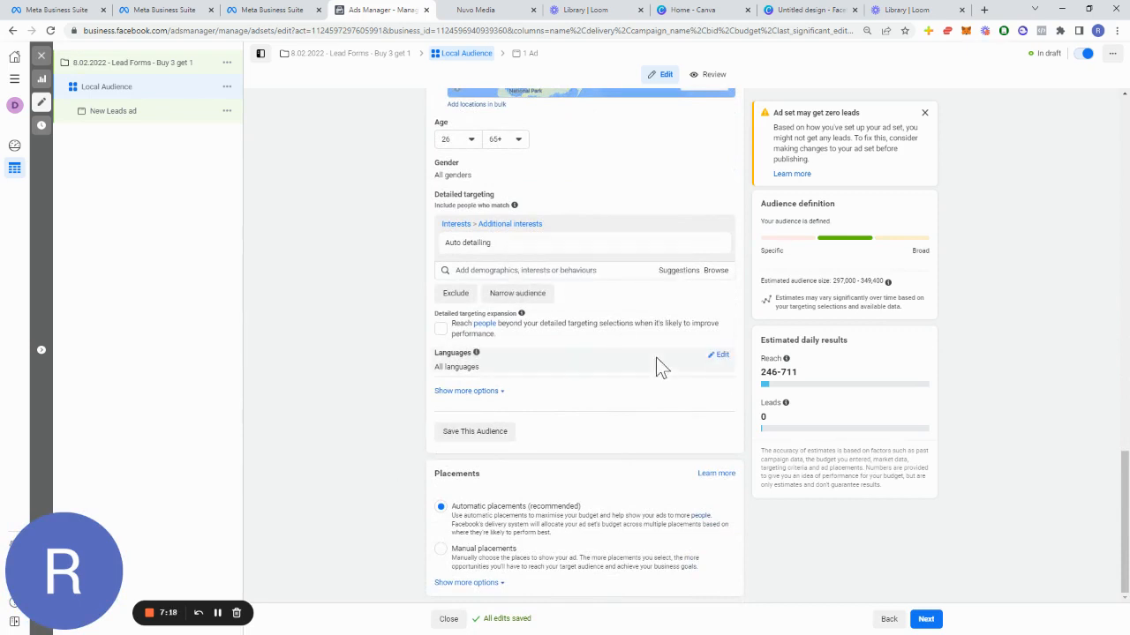
pyautogui.moveTo(578, 243)
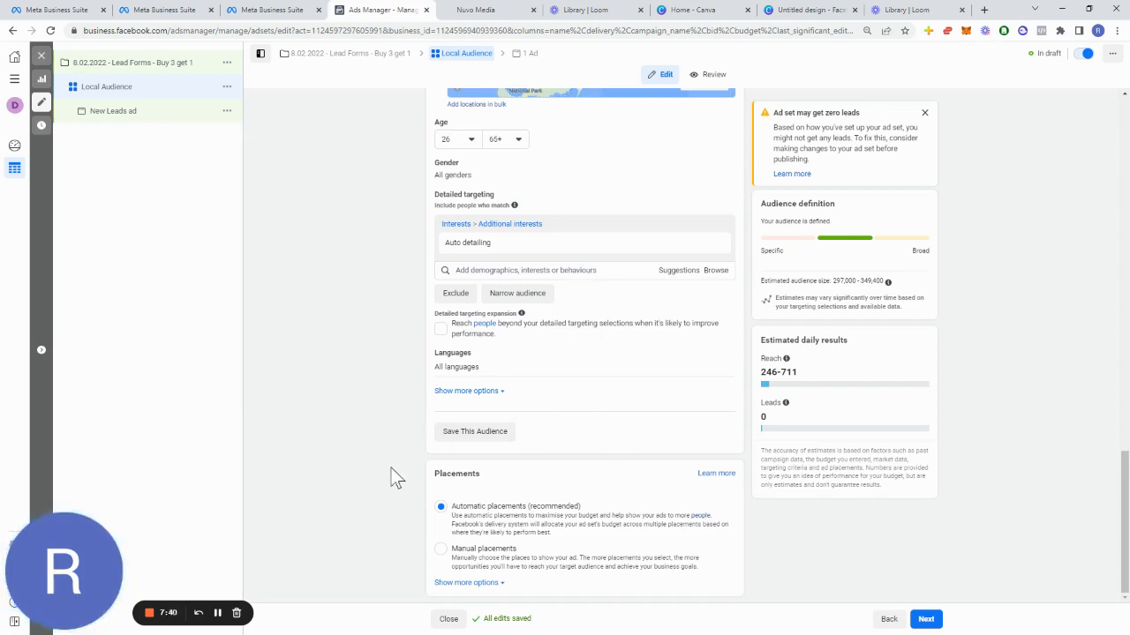
pyautogui.scroll(3, 357, 265)
pyautogui.scroll(-3, 367, 291)
pyautogui.scroll(3, 396, 336)
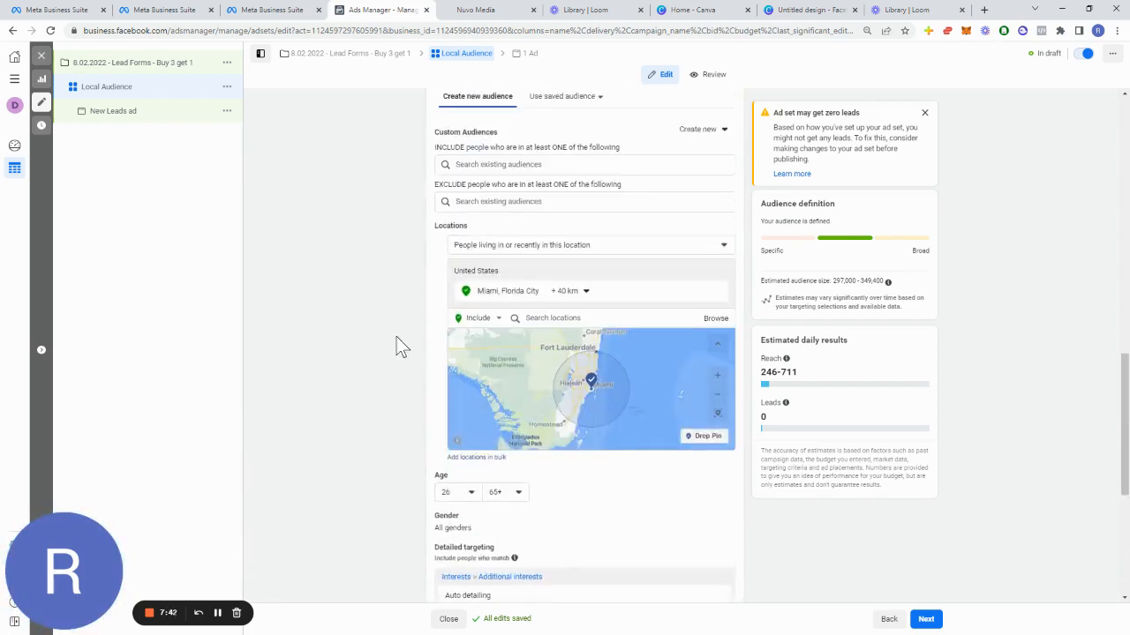
pyautogui.scroll(-3, 395, 335)
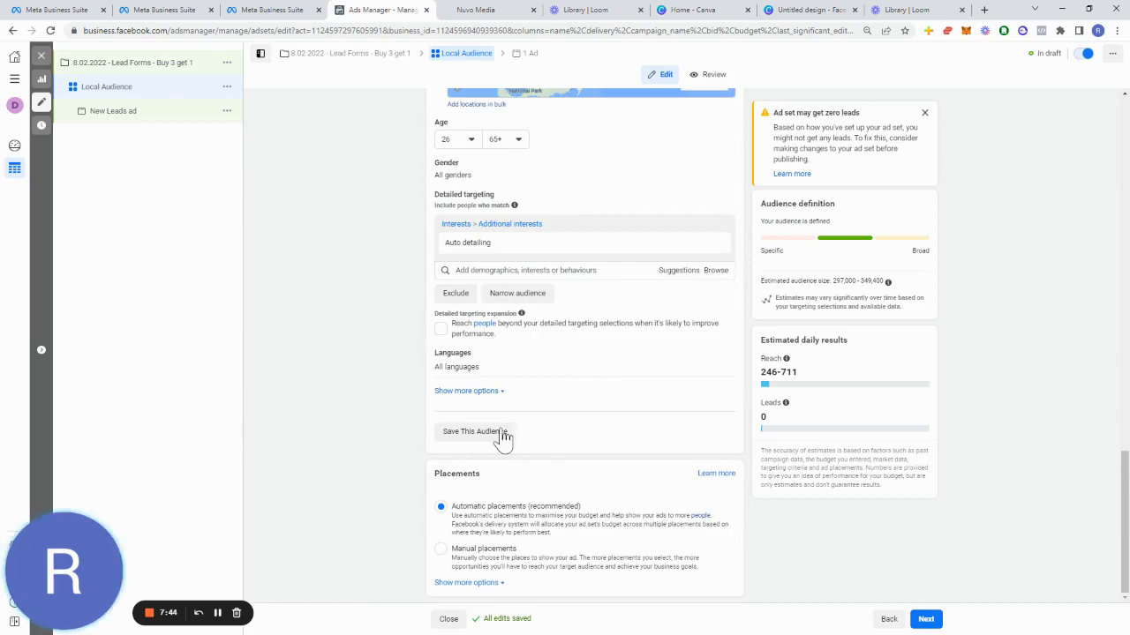
# Step: Rename the ad set as Local Audience 26-65+
pyautogui.scroll(3, 494, 424)
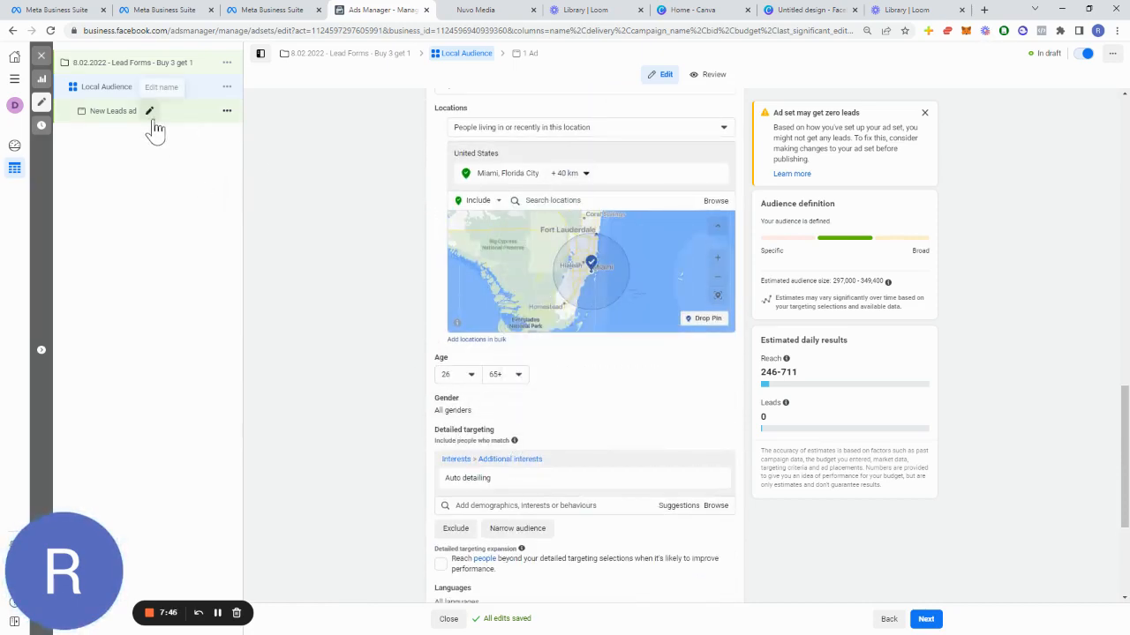
pyautogui.scroll(15, 327, 349)
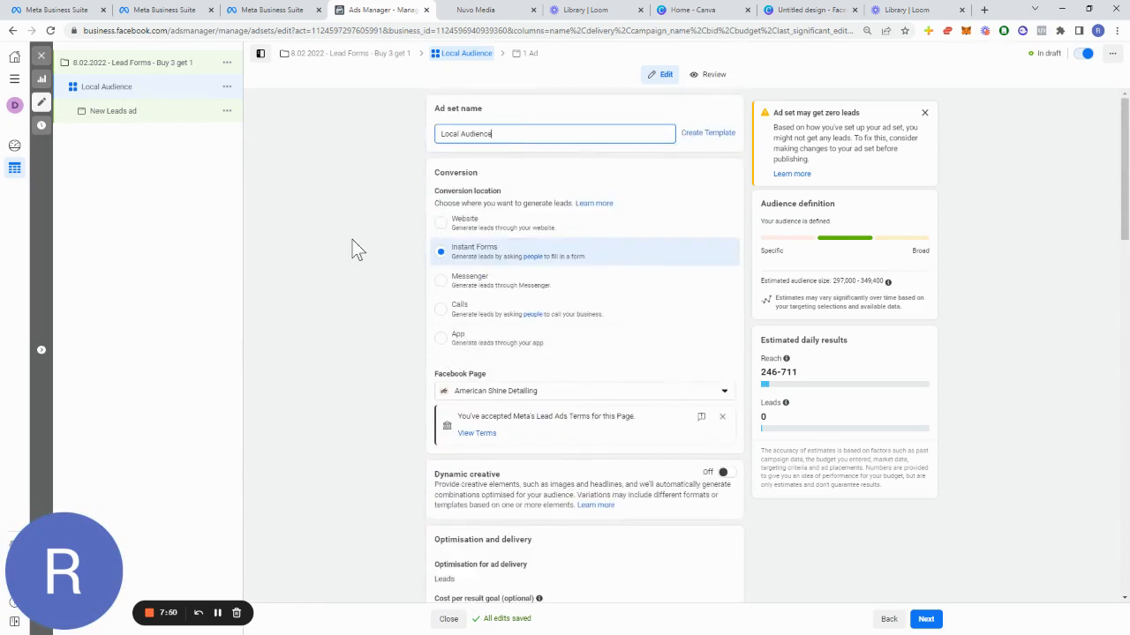
pyautogui.click(128, 113)
pyautogui.click(510, 135)
pyautogui.write('26-')
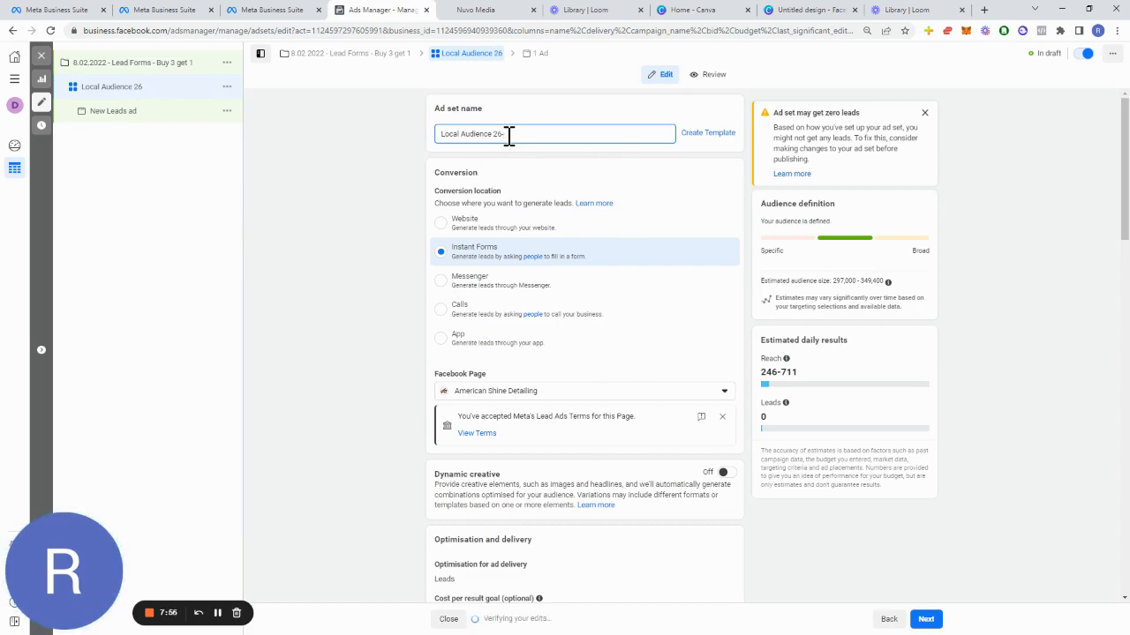
pyautogui.write(' 65+')
# Step: Switch the ad set's placements to Manual placements
pyautogui.scroll(-10, 643, 352)
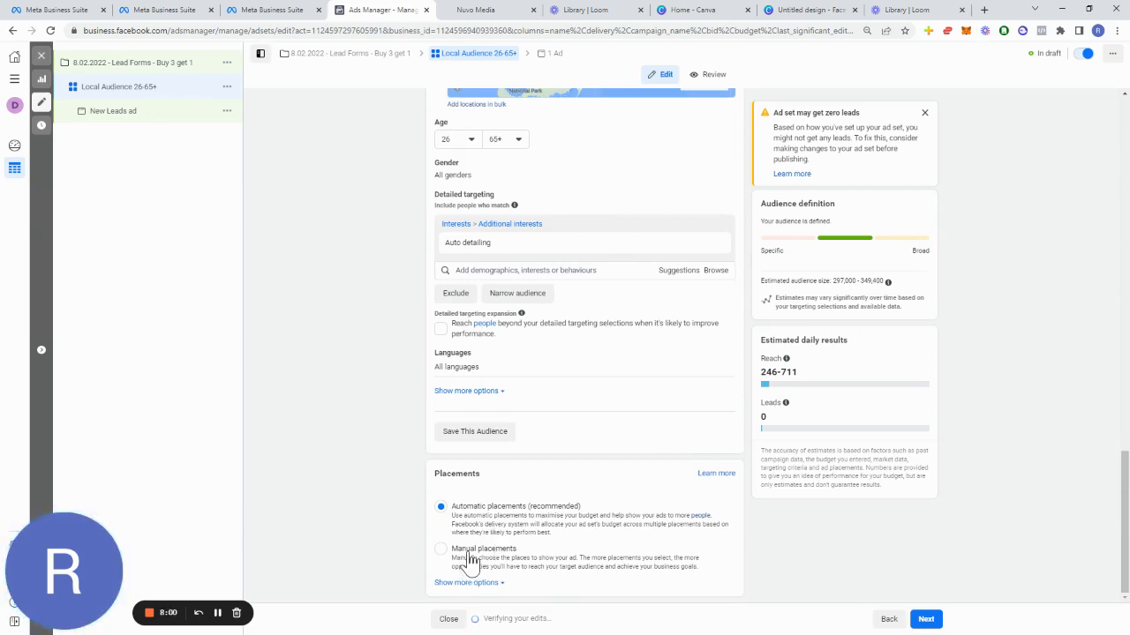
pyautogui.click(467, 556)
pyautogui.scroll(-3, 414, 444)
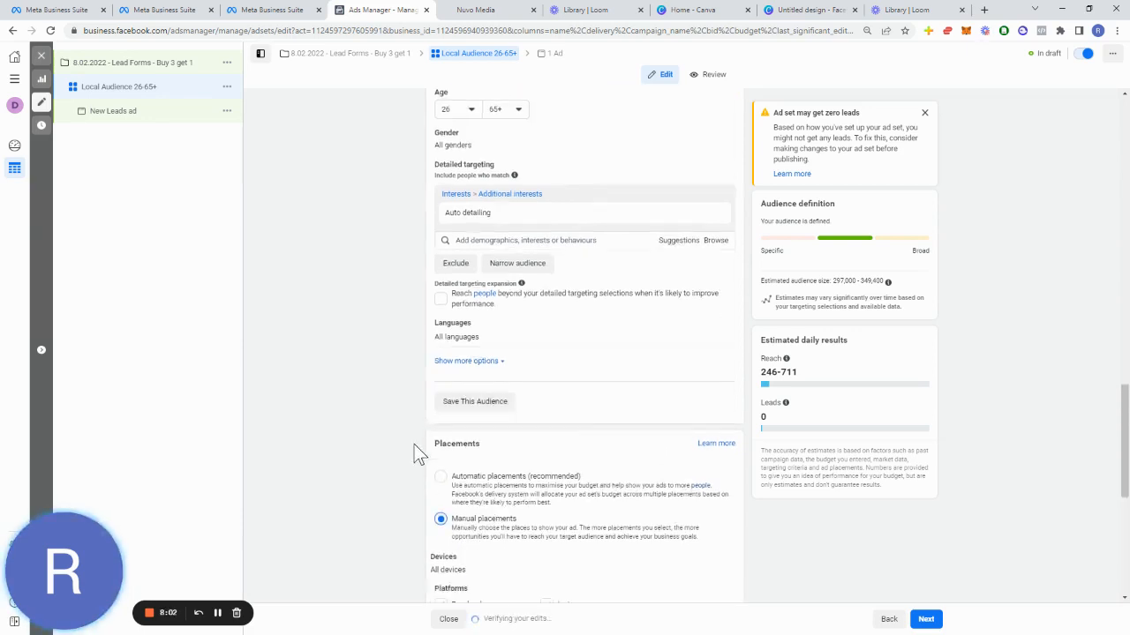
pyautogui.scroll(-1, 414, 444)
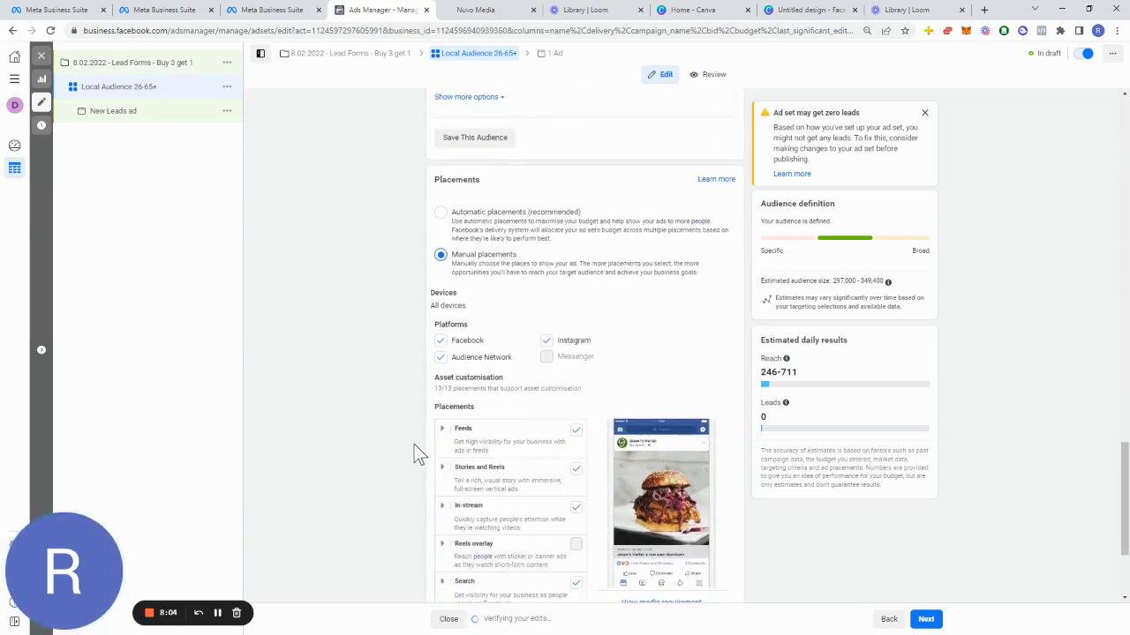
pyautogui.scroll(-1, 414, 444)
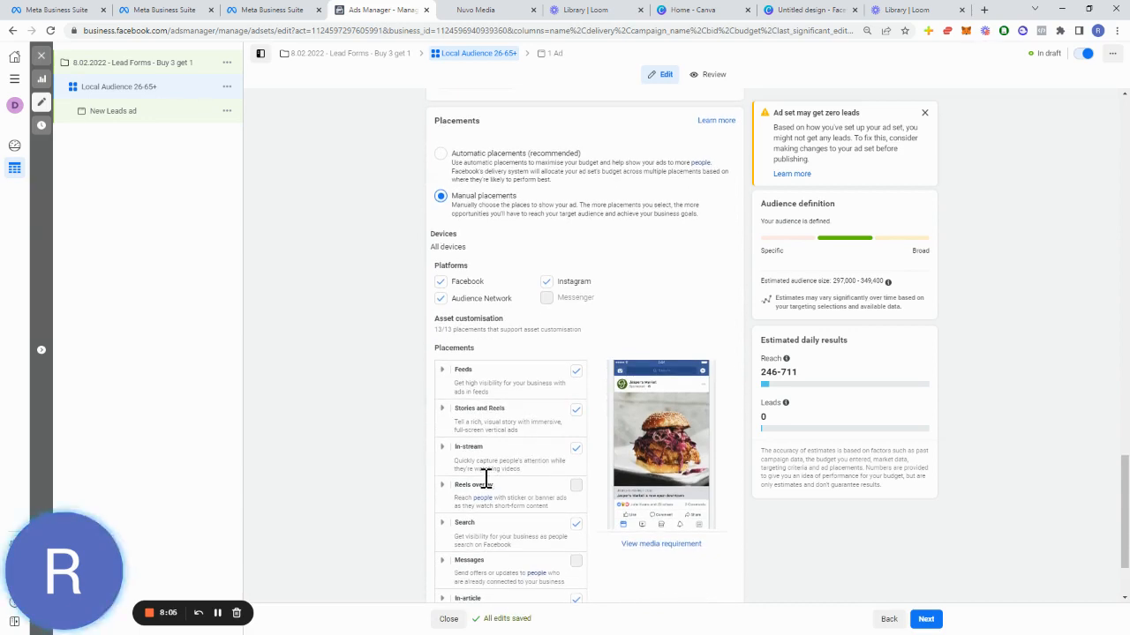
# Step: Deselect the In-stream, In-article, Apps and sites and Facebook Marketplace placements
pyautogui.click(577, 450)
pyautogui.scroll(-2, 573, 525)
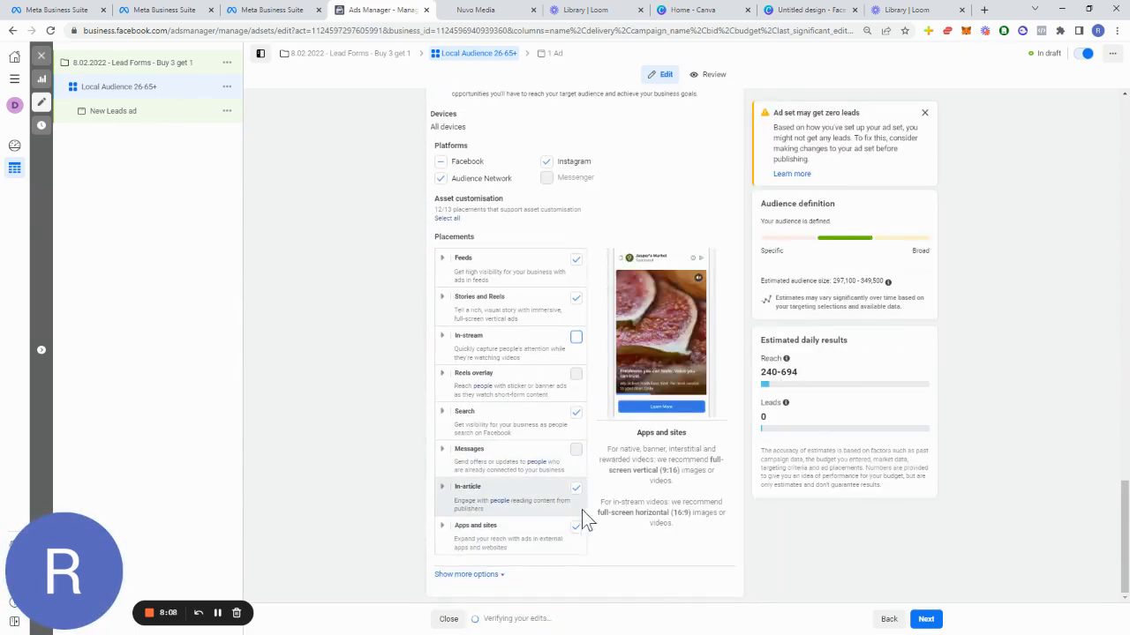
pyautogui.click(577, 491)
pyautogui.click(576, 531)
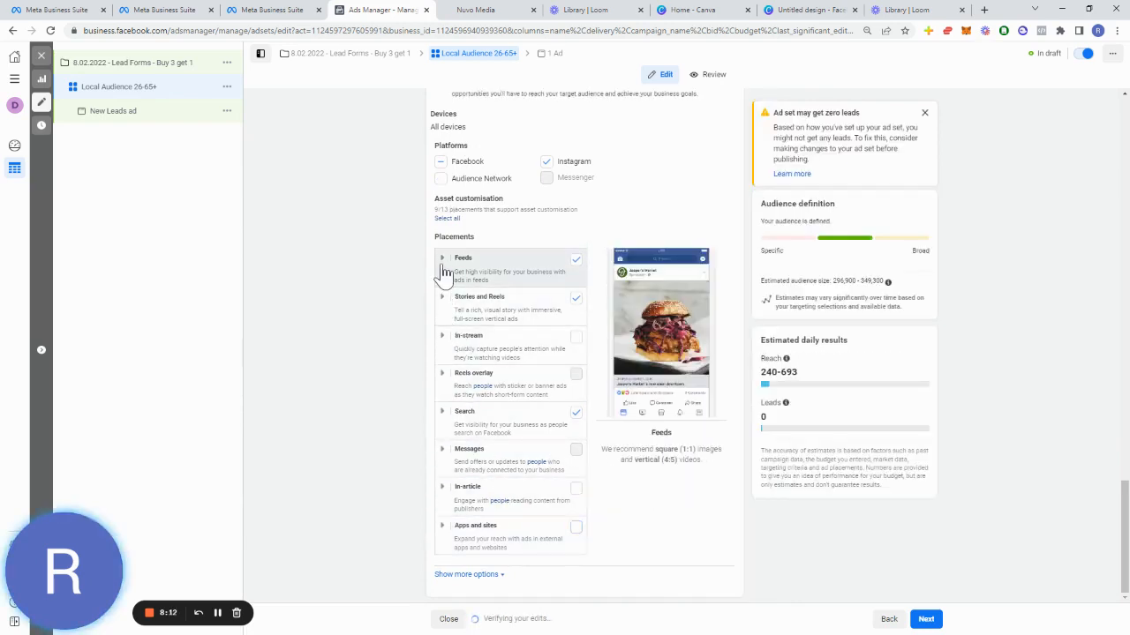
pyautogui.click(444, 275)
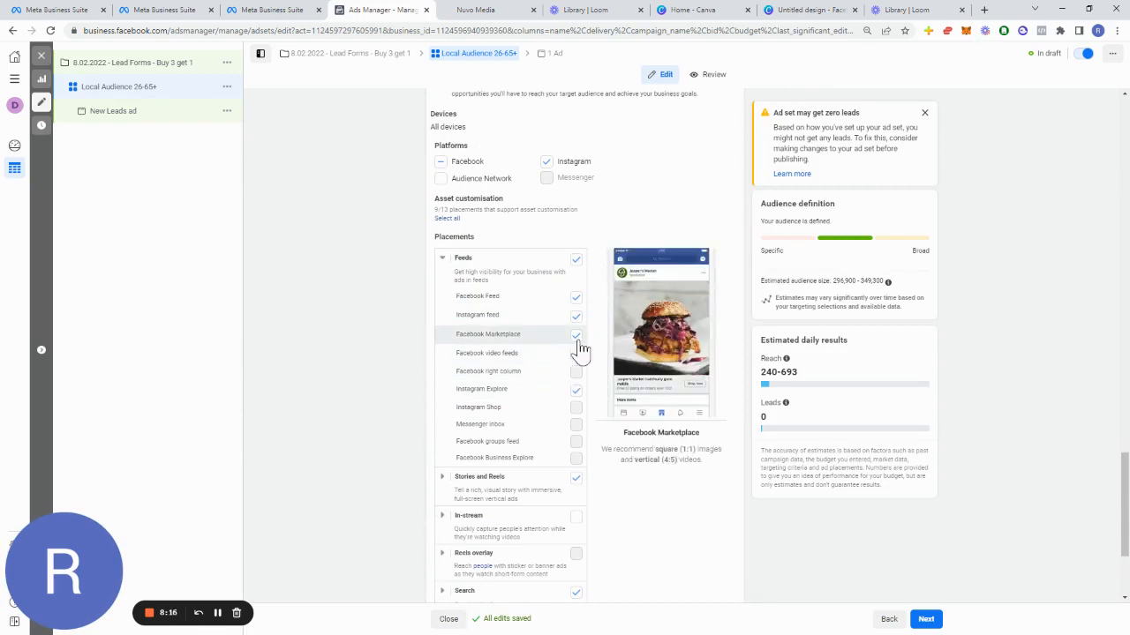
pyautogui.click(576, 336)
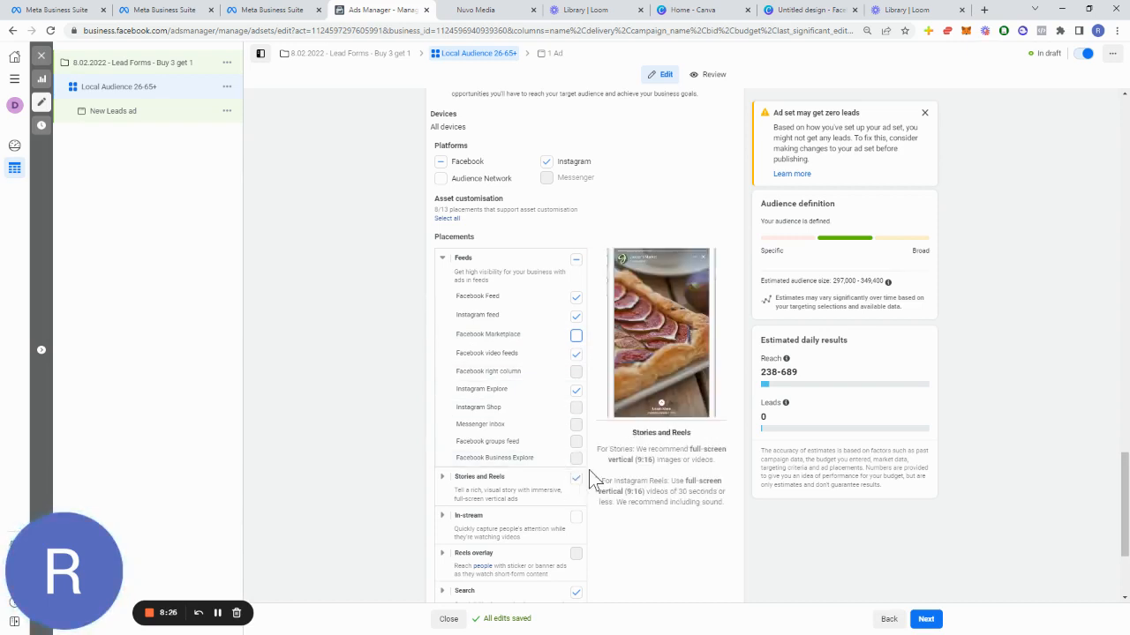
# Step: Toggle the Search placement off and then back on
pyautogui.scroll(-3, 560, 486)
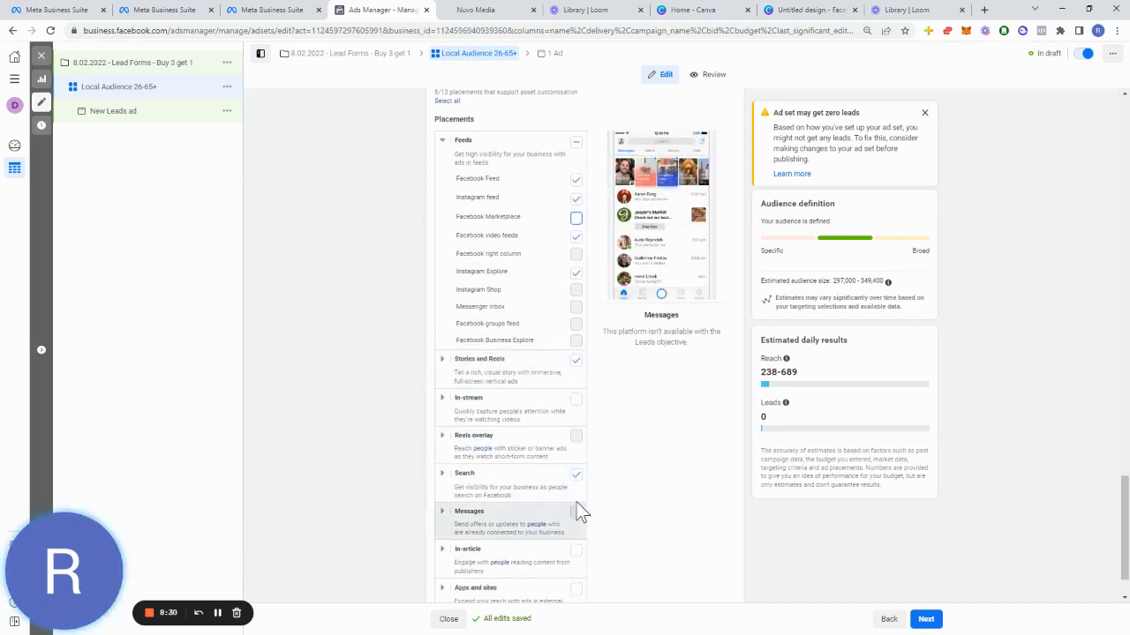
pyautogui.click(576, 477)
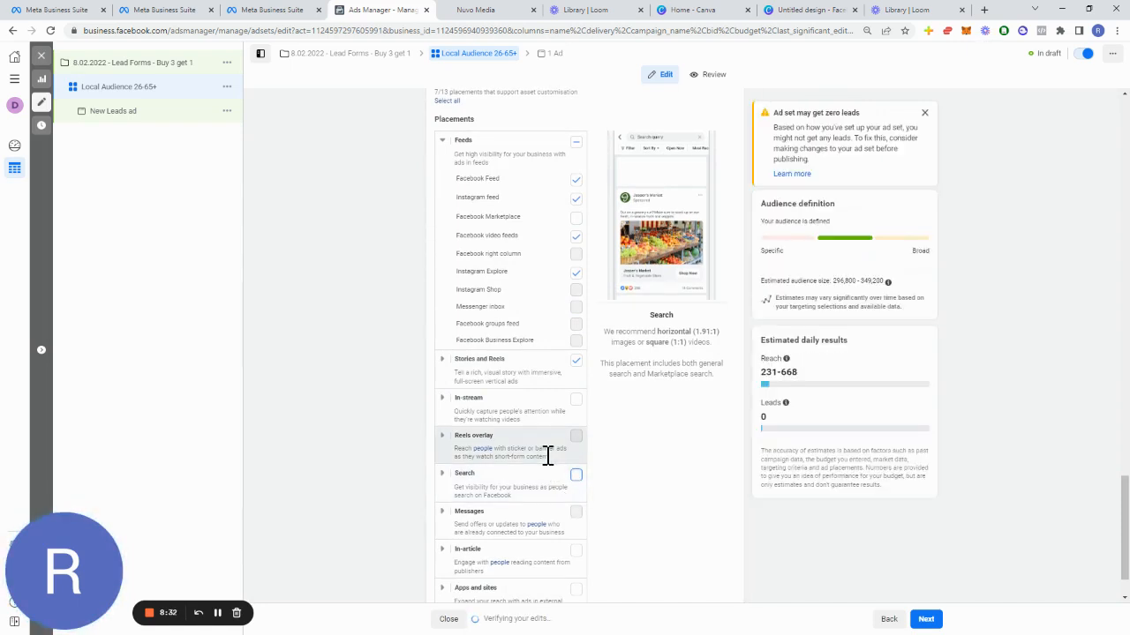
pyautogui.scroll(-2, 547, 456)
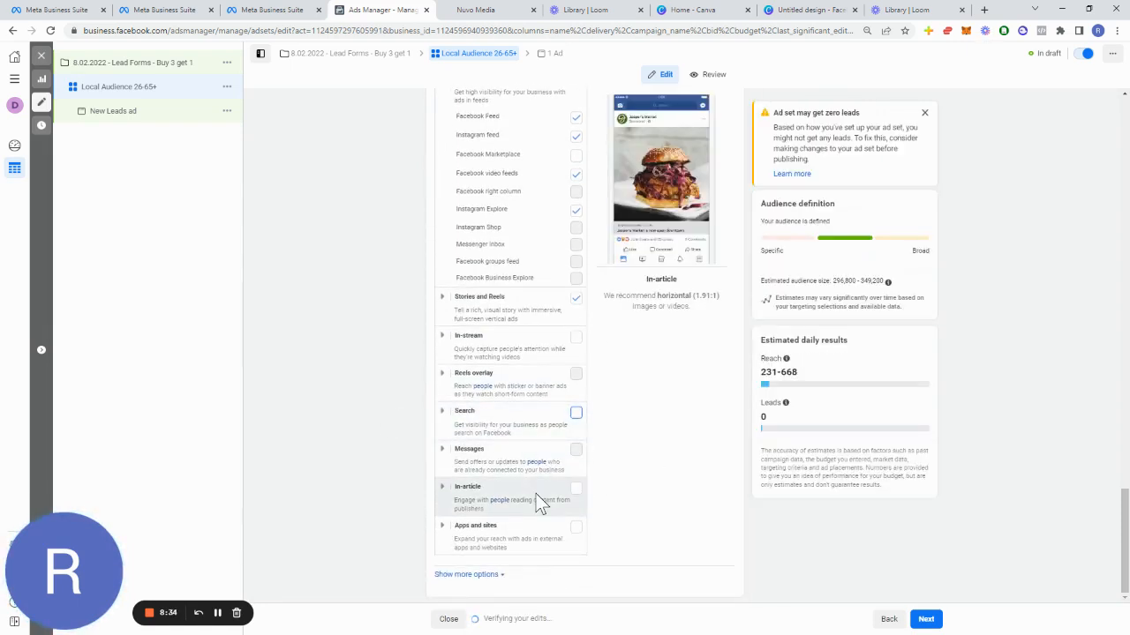
pyautogui.scroll(3, 529, 477)
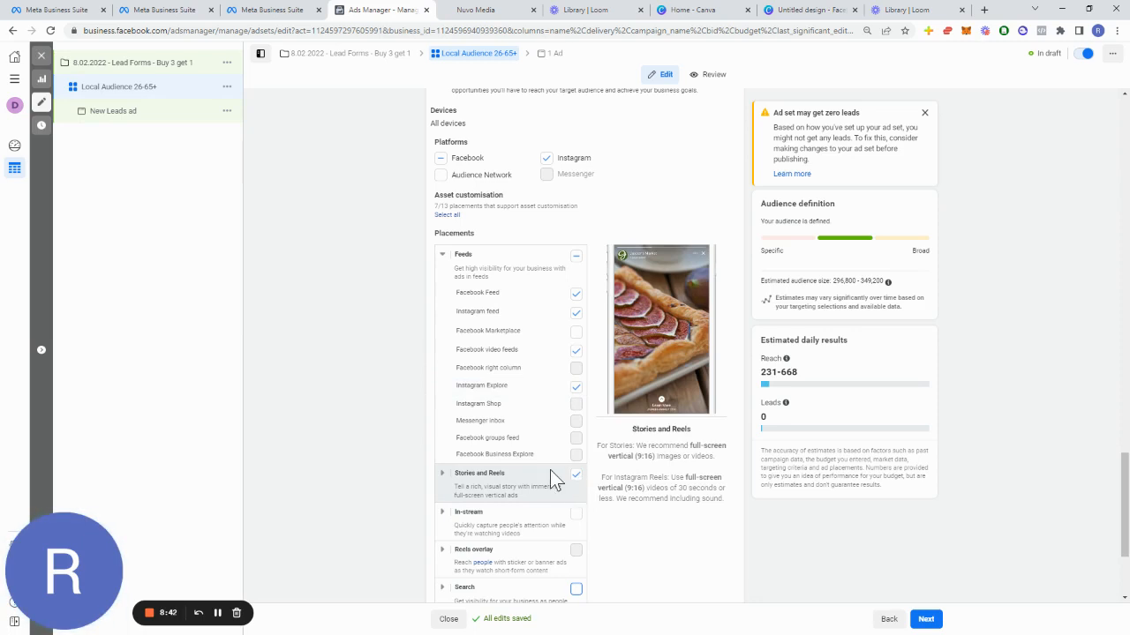
pyautogui.scroll(-3, 548, 470)
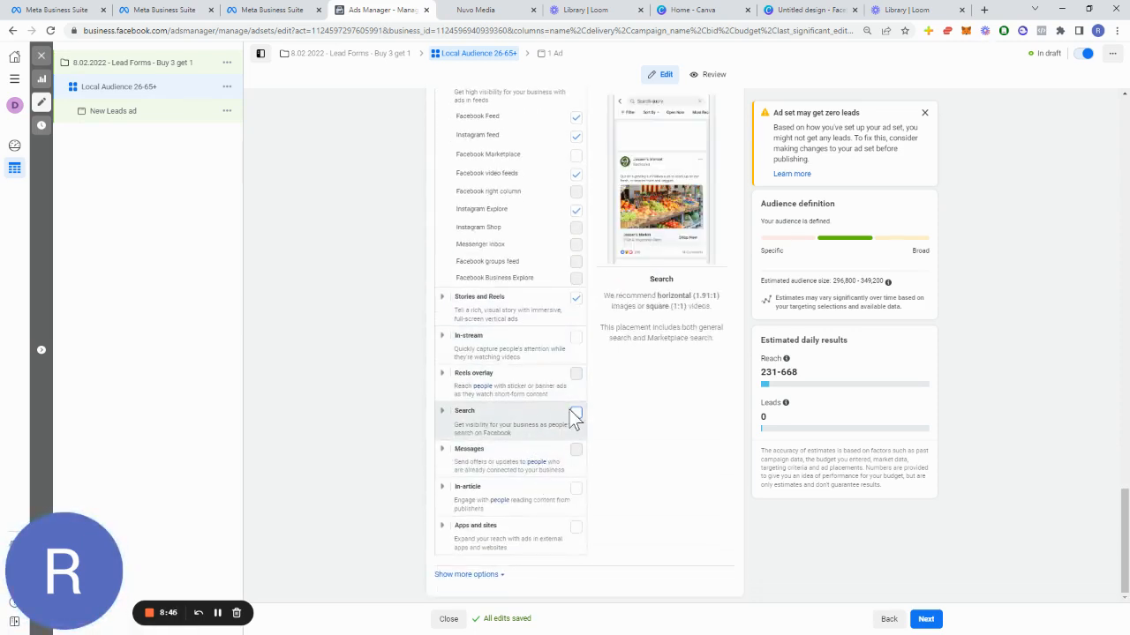
pyautogui.click(574, 414)
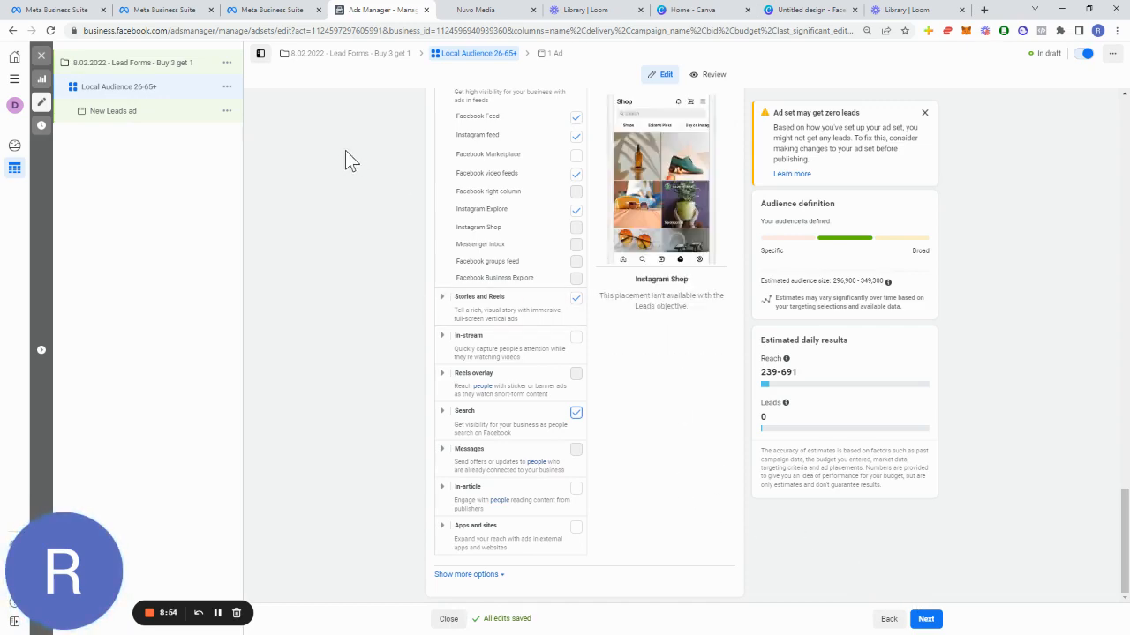
pyautogui.scroll(15, 409, 248)
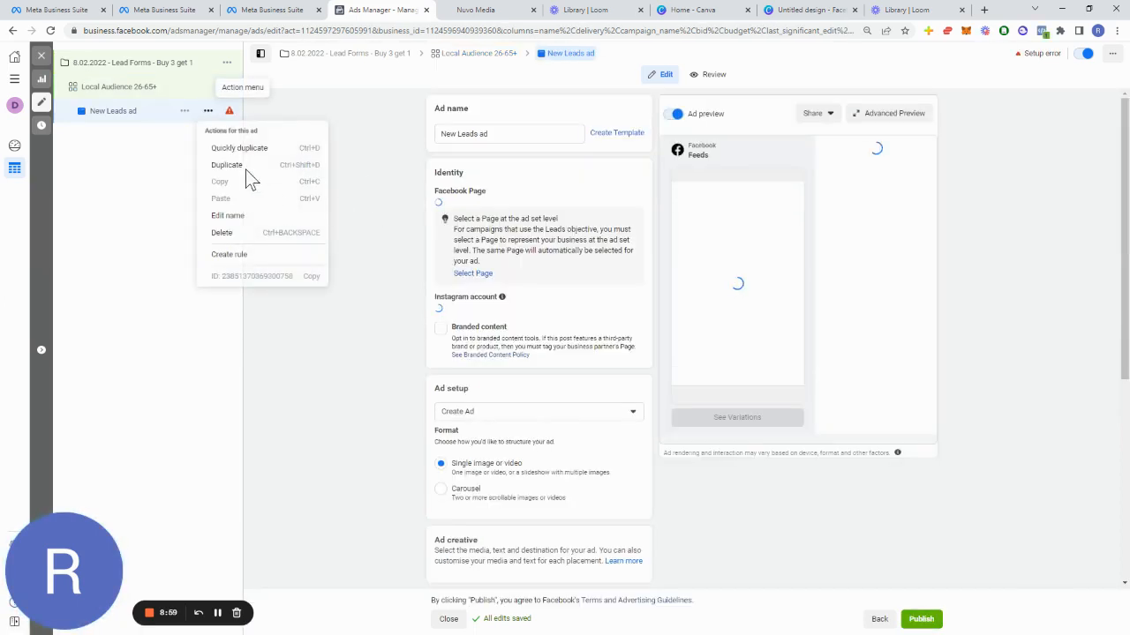
# Step: Duplicate the New Leads ad into the existing campaign and Local Audience 26-65+ ad set as 3 copies
pyautogui.click(247, 167)
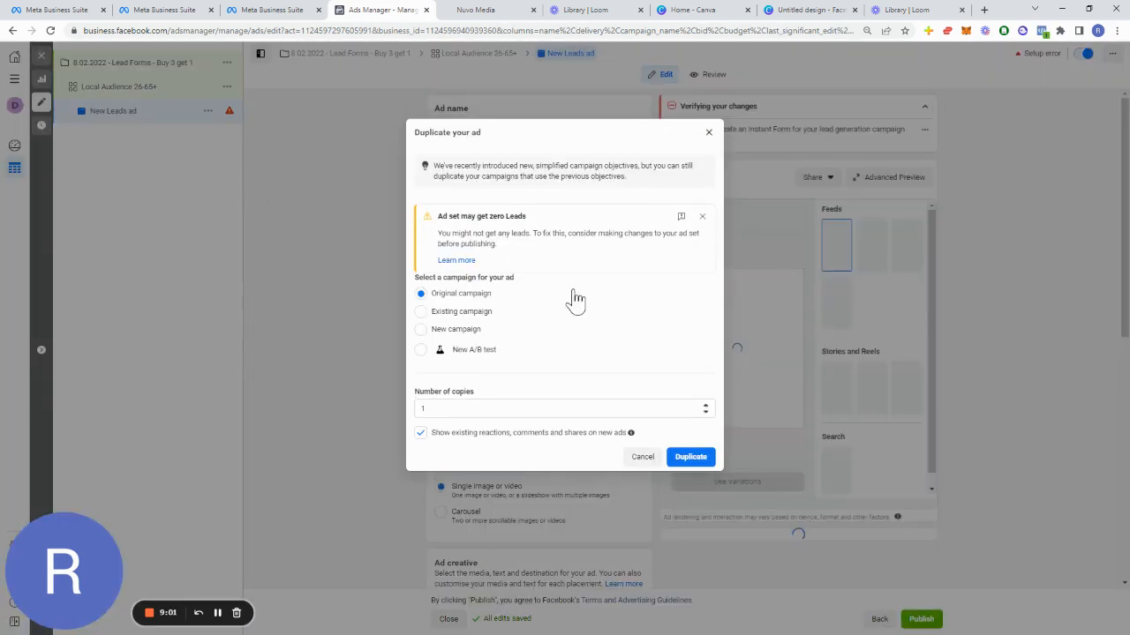
pyautogui.click(459, 311)
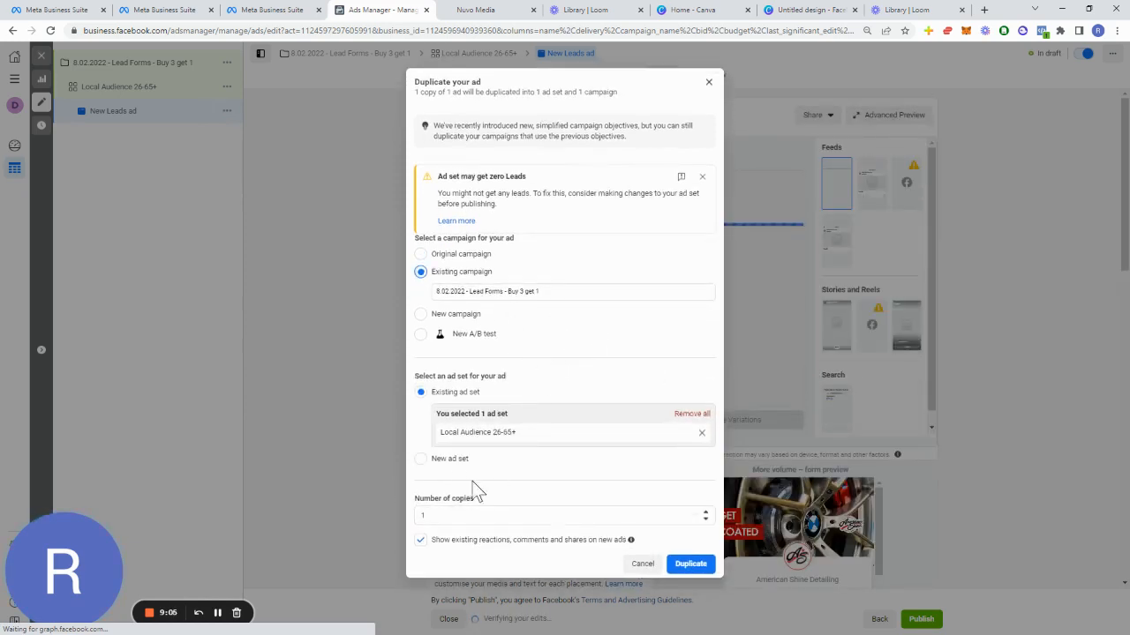
pyautogui.click(421, 459)
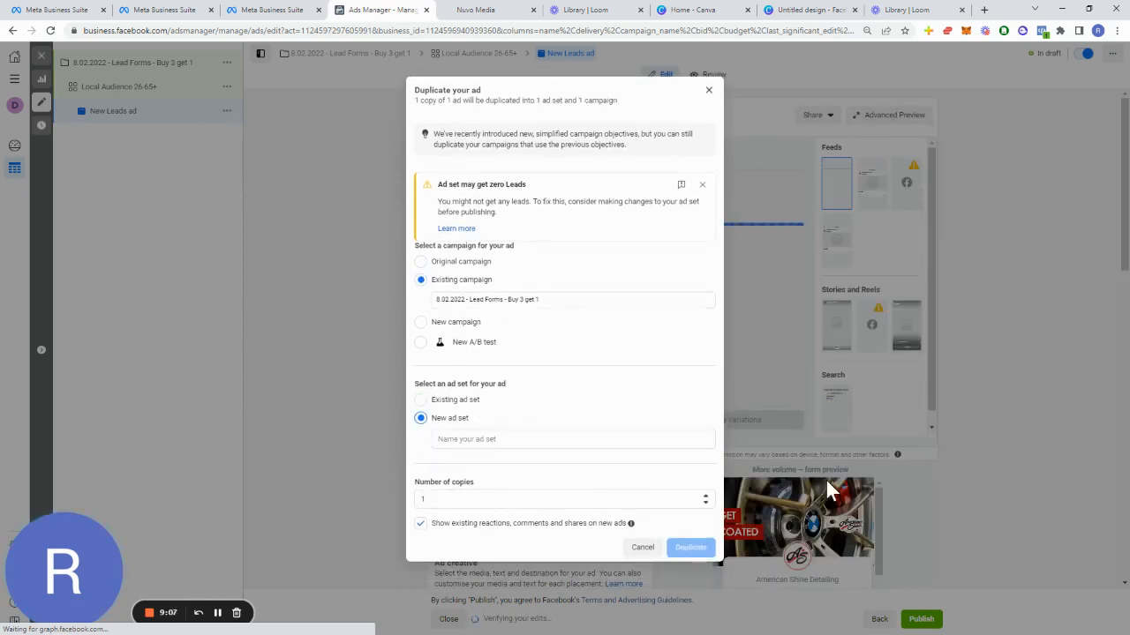
pyautogui.click(454, 401)
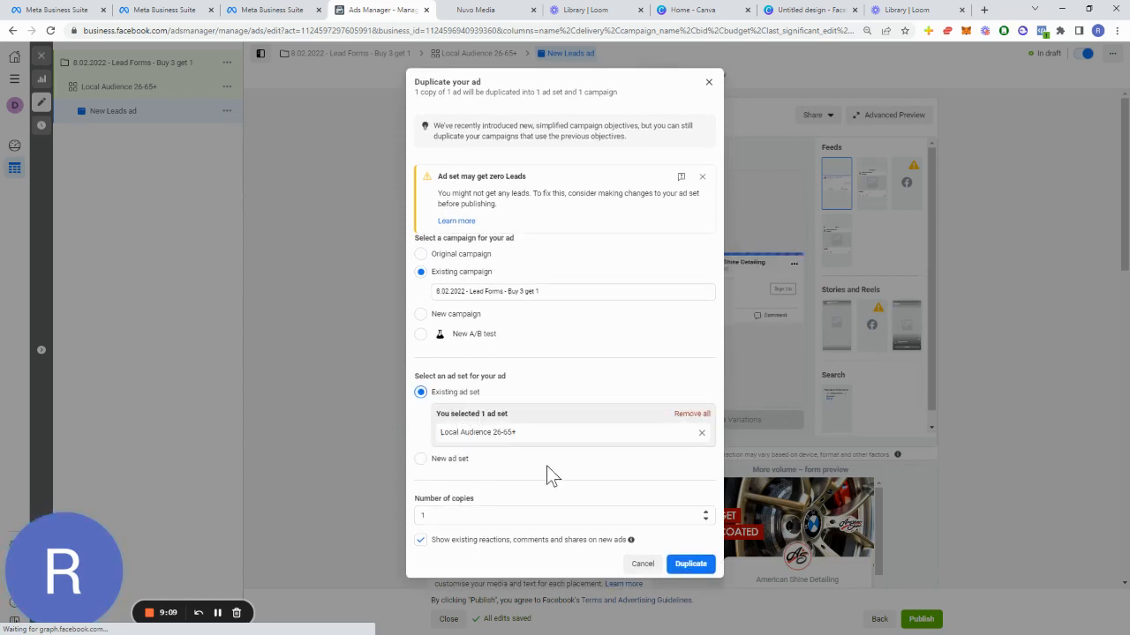
pyautogui.doubleClick(491, 517)
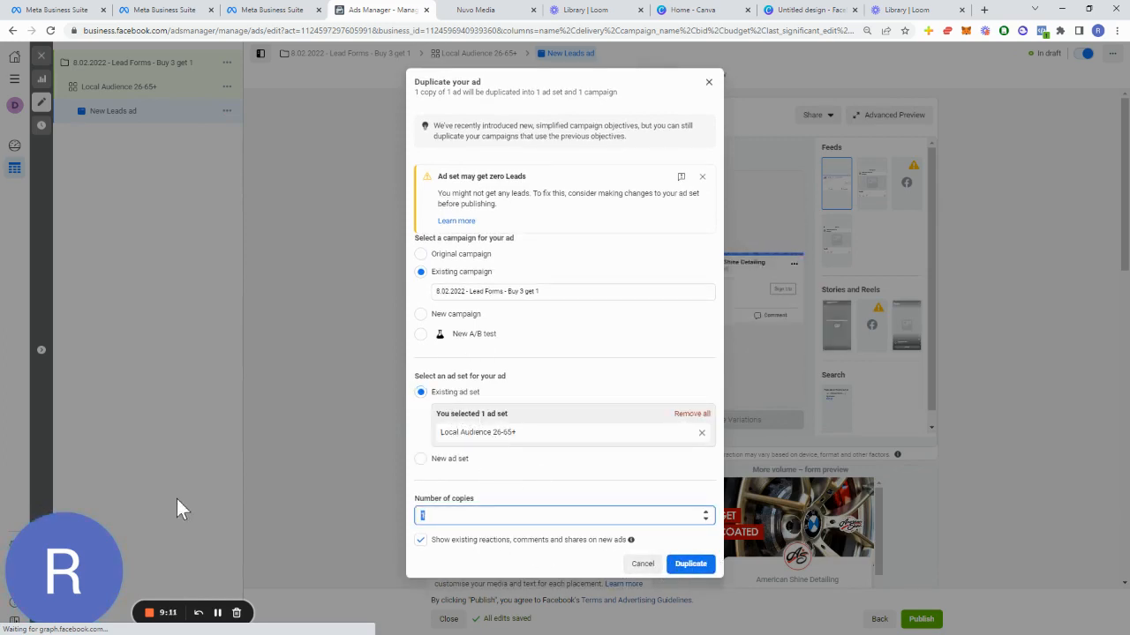
pyautogui.write('3')
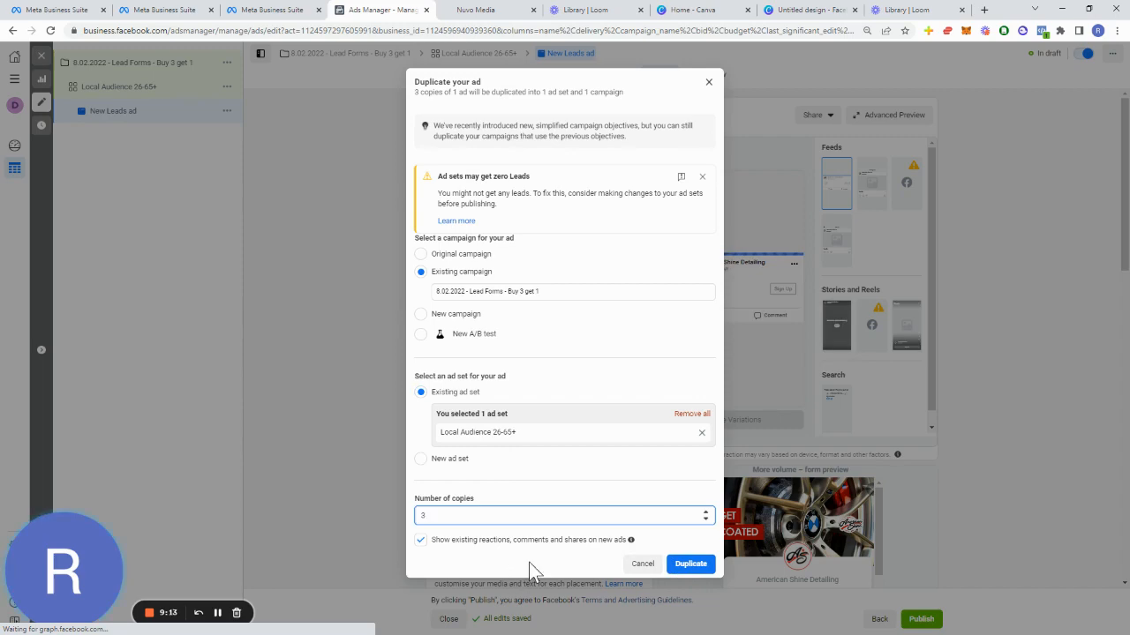
pyautogui.click(699, 563)
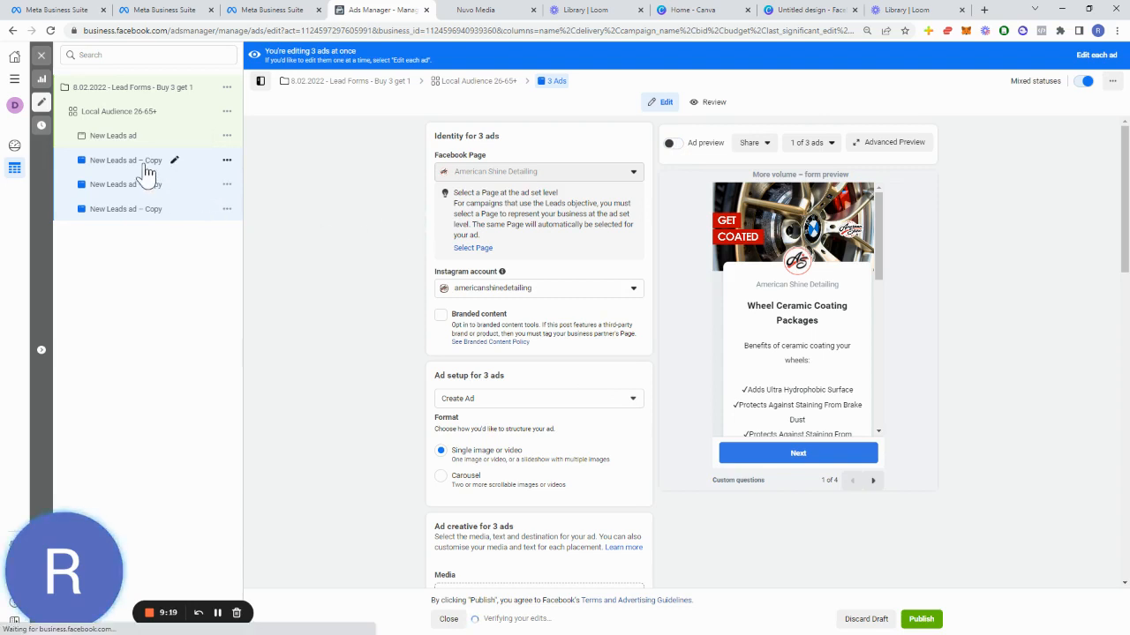
# Step: Rename the first ad copy as LLA 1%
pyautogui.click(144, 164)
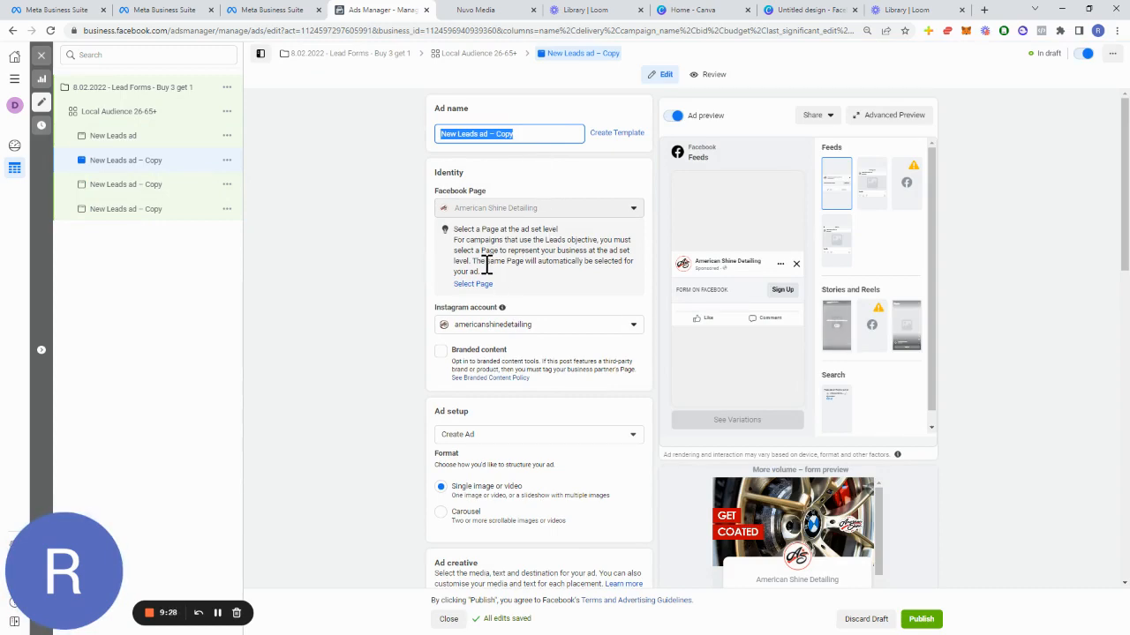
pyautogui.scroll(-4, 528, 353)
pyautogui.scroll(3, 529, 353)
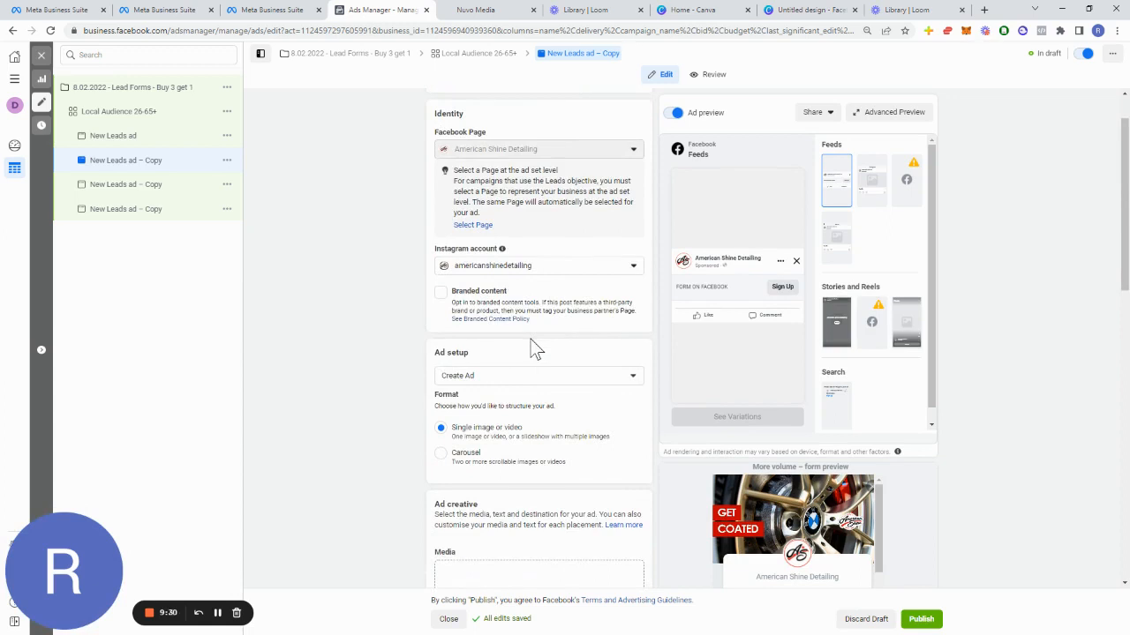
pyautogui.scroll(1, 530, 339)
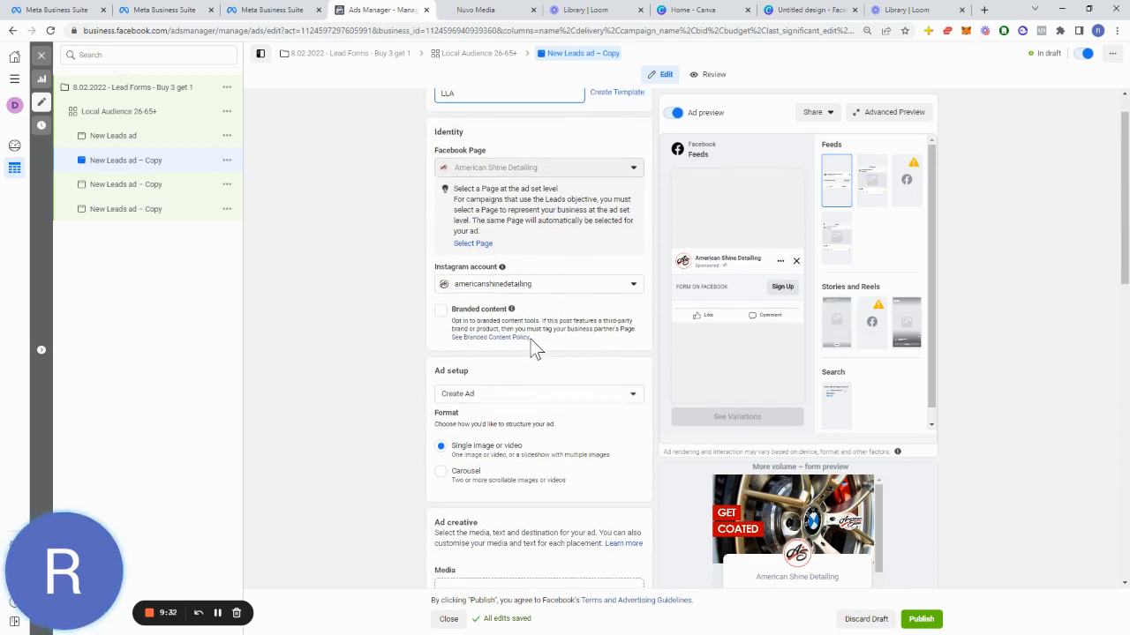
pyautogui.write('1%')
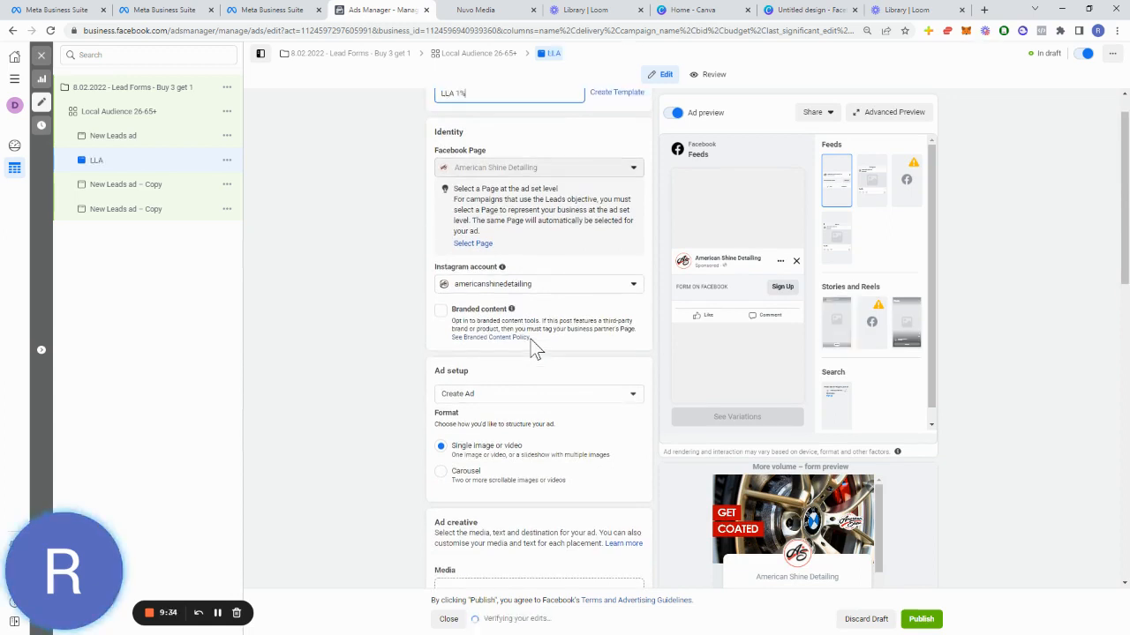
pyautogui.click(374, 374)
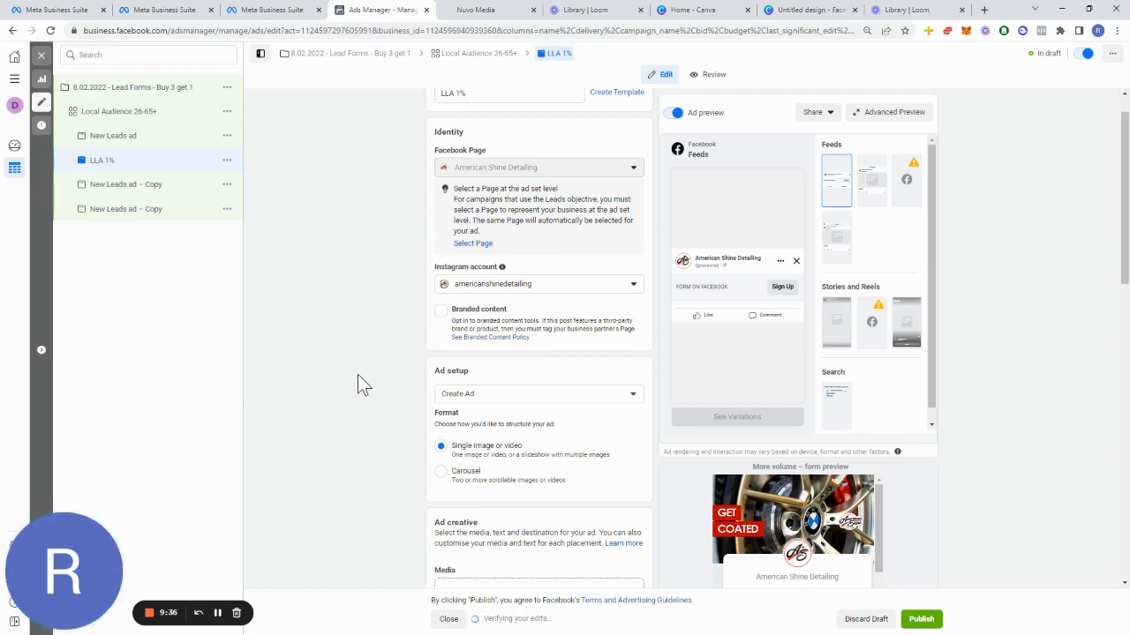
pyautogui.scroll(2, 479, 358)
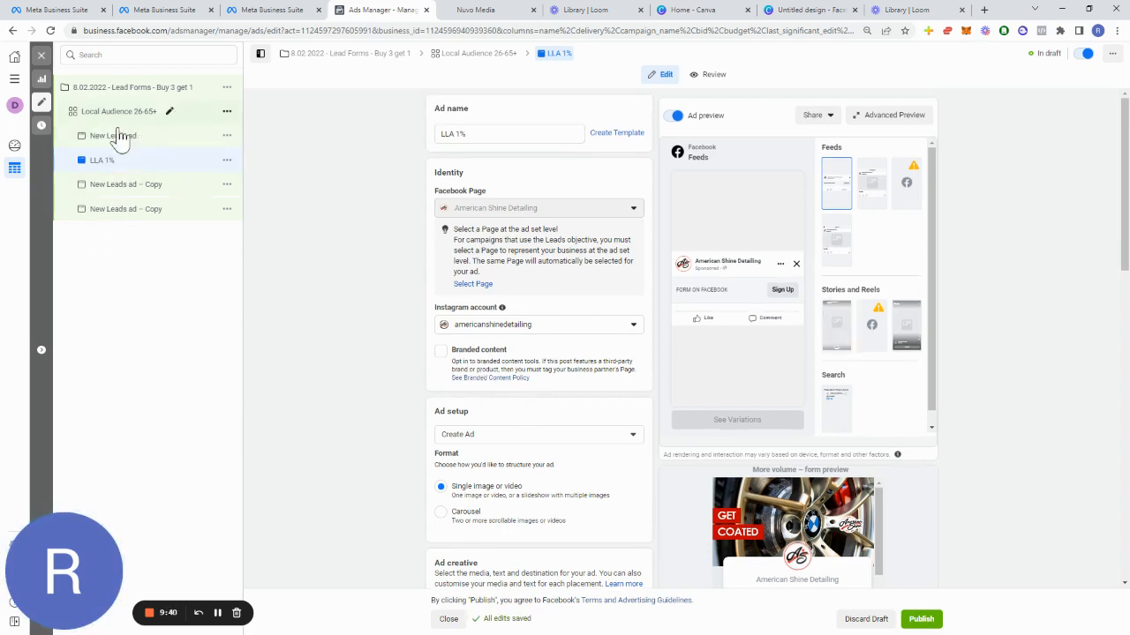
# Step: Try to delete the original New Leads ad
pyautogui.click(118, 113)
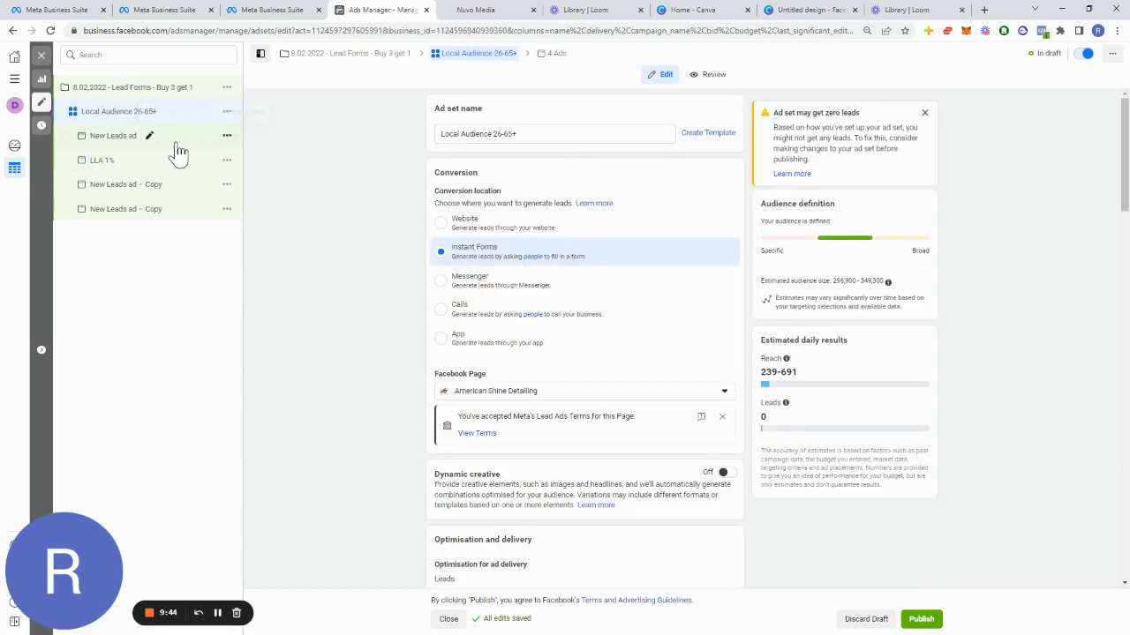
pyautogui.click(123, 139)
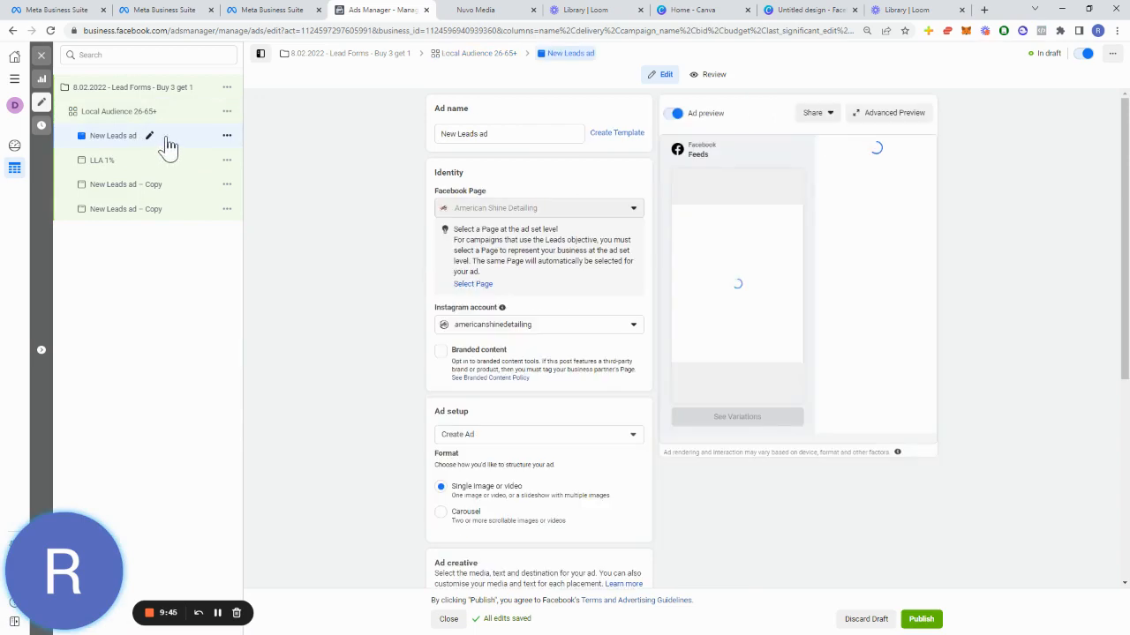
pyautogui.click(227, 135)
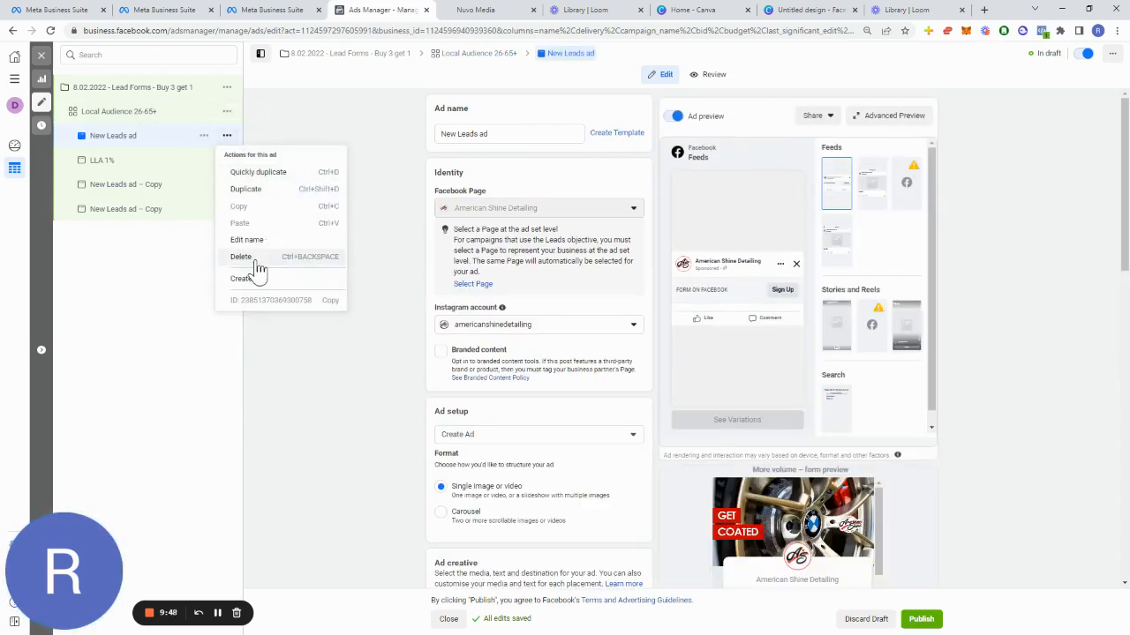
pyautogui.click(242, 257)
pyautogui.click(651, 256)
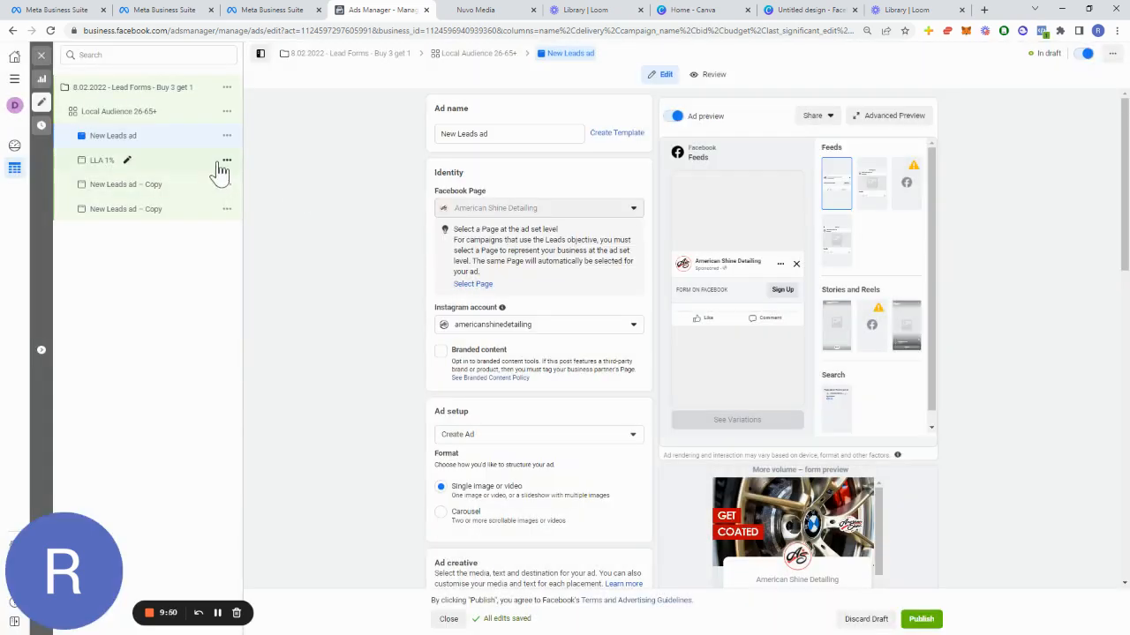
# Step: Delete the LLA 1% ad and both New Leads ad – Copy ads from the ad set
pyautogui.click(227, 163)
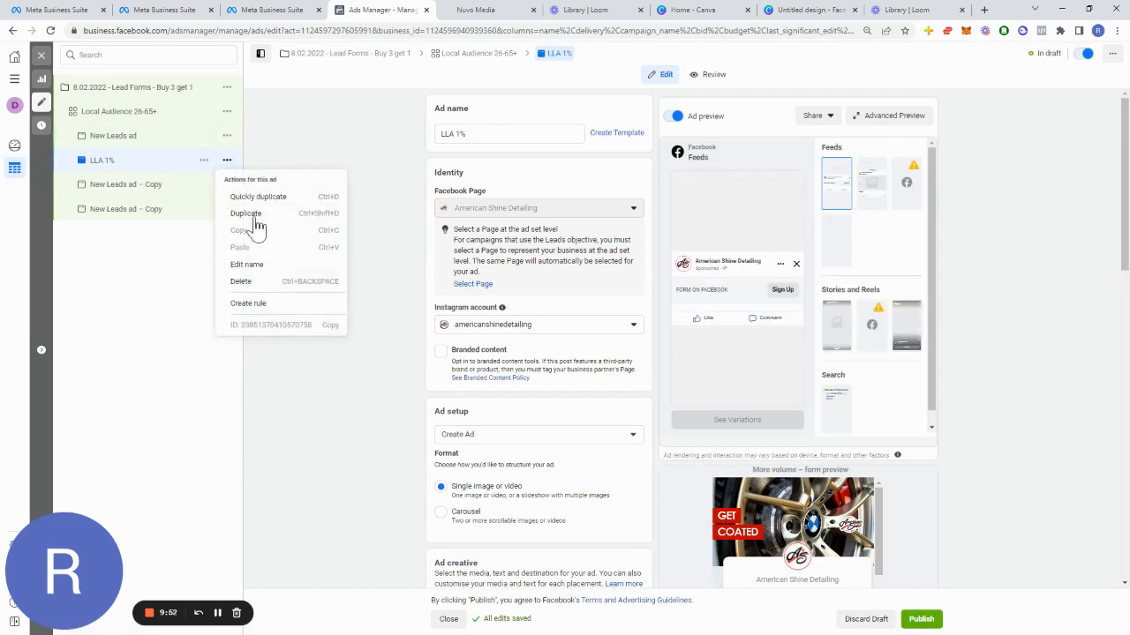
pyautogui.click(241, 282)
pyautogui.click(647, 257)
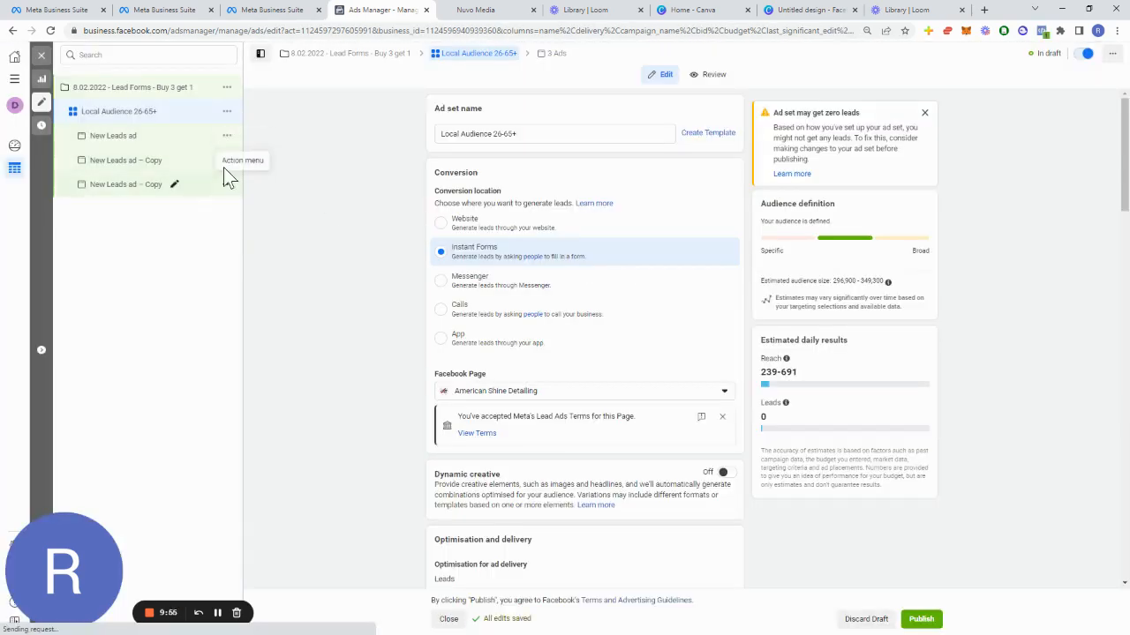
pyautogui.click(223, 187)
pyautogui.click(227, 185)
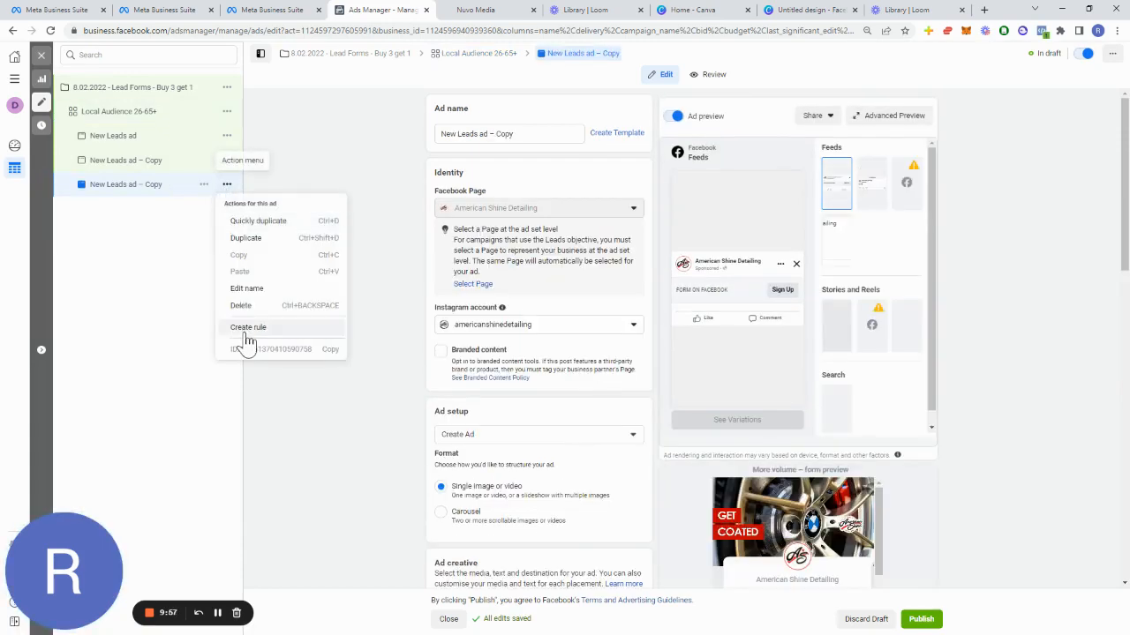
pyautogui.click(248, 310)
pyautogui.click(651, 257)
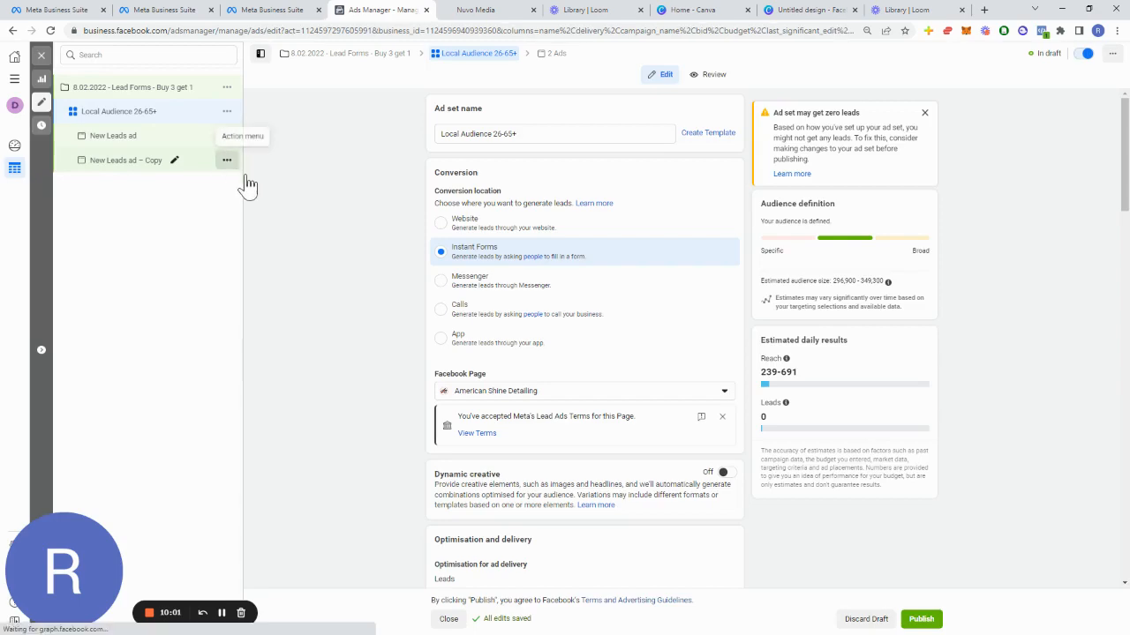
pyautogui.click(227, 159)
pyautogui.click(263, 284)
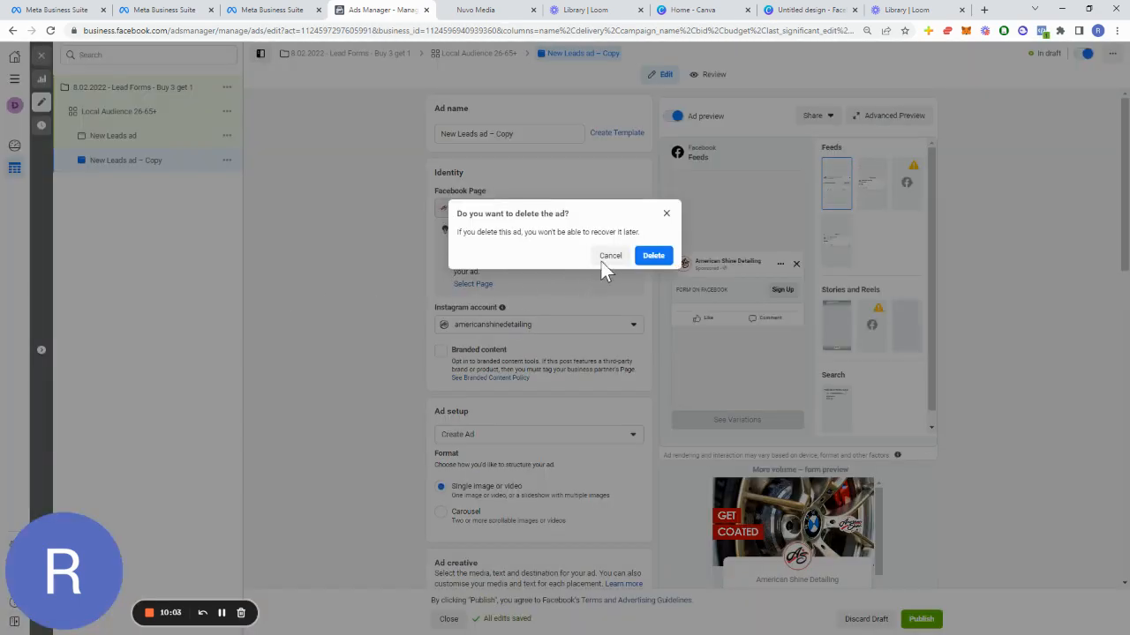
pyautogui.click(653, 253)
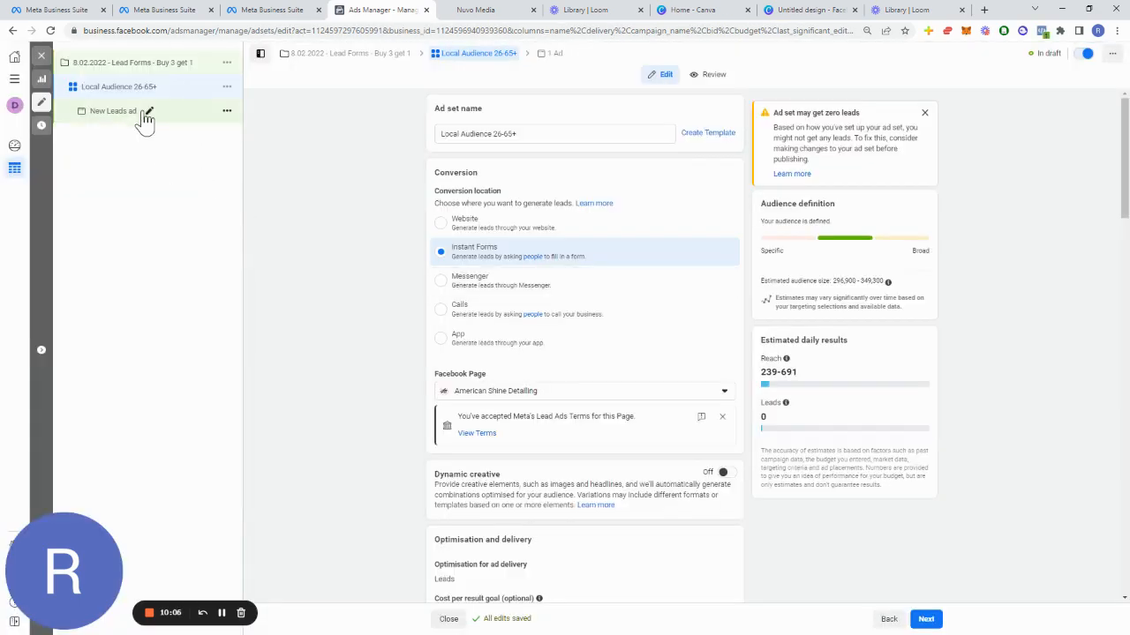
# Step: Duplicate the Local Audience 26-65+ ad set into the existing campaign as 3 copies
pyautogui.click(227, 88)
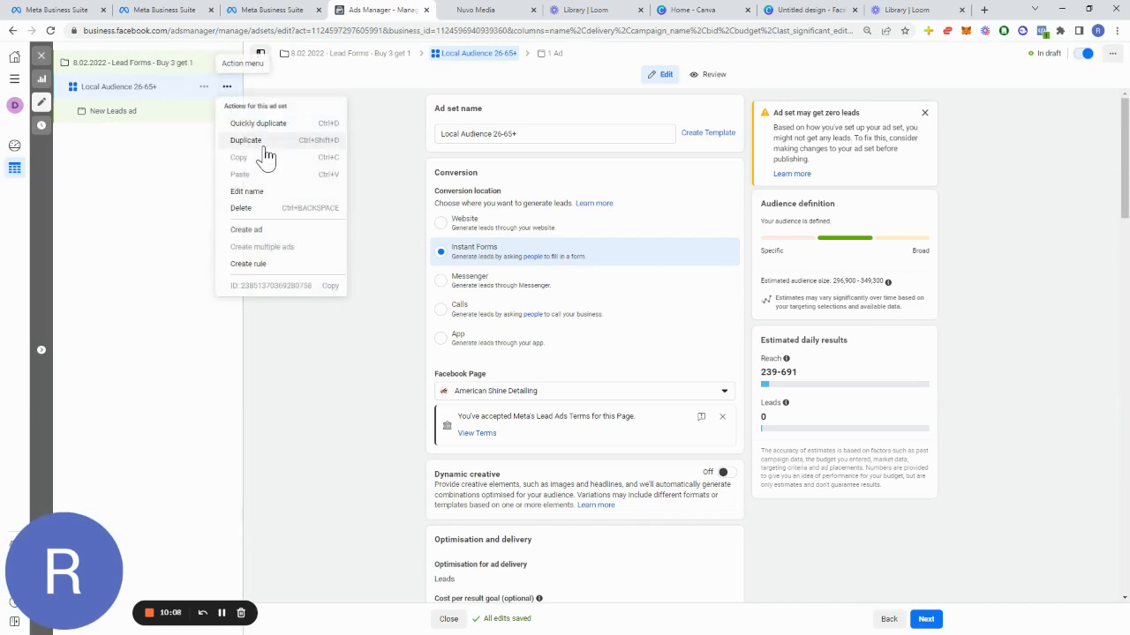
pyautogui.click(264, 139)
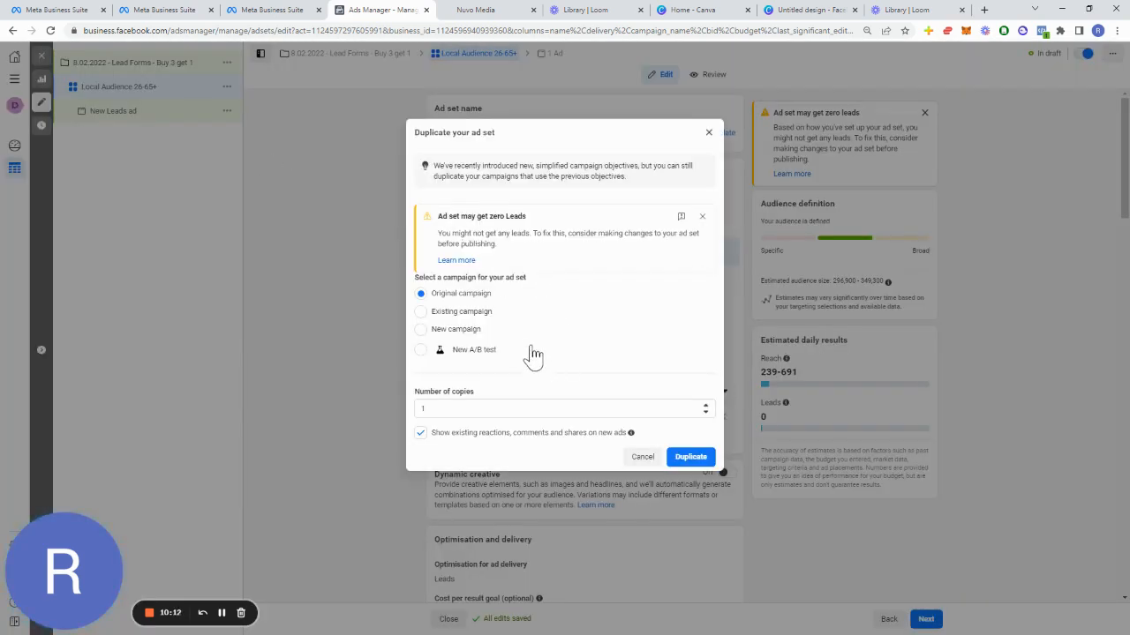
pyautogui.click(468, 316)
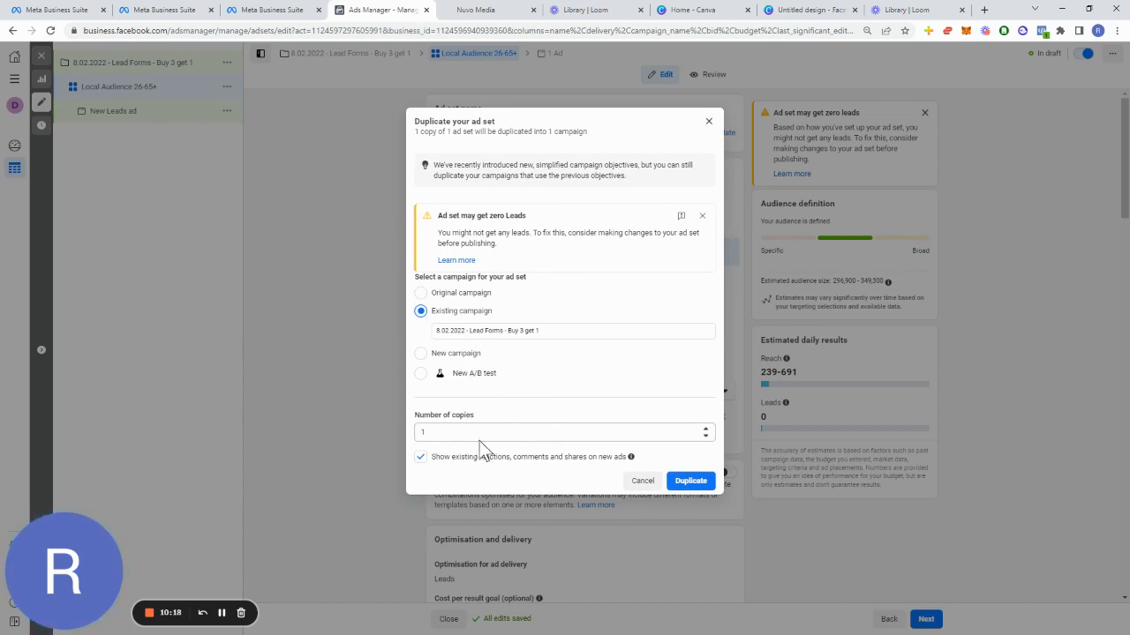
pyautogui.doubleClick(508, 433)
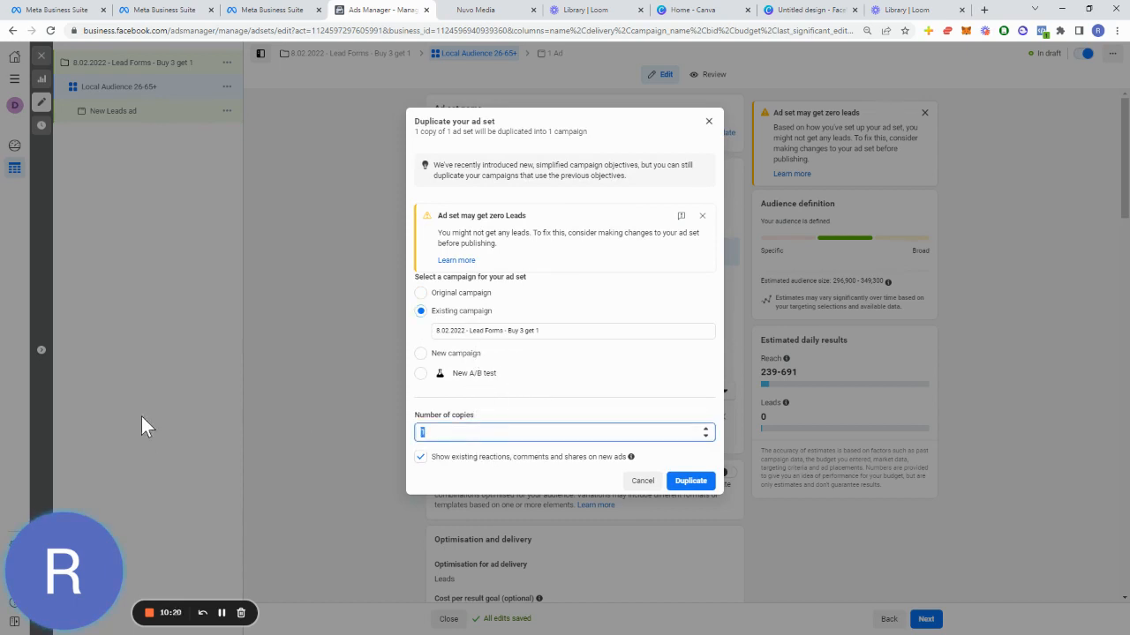
pyautogui.write('3')
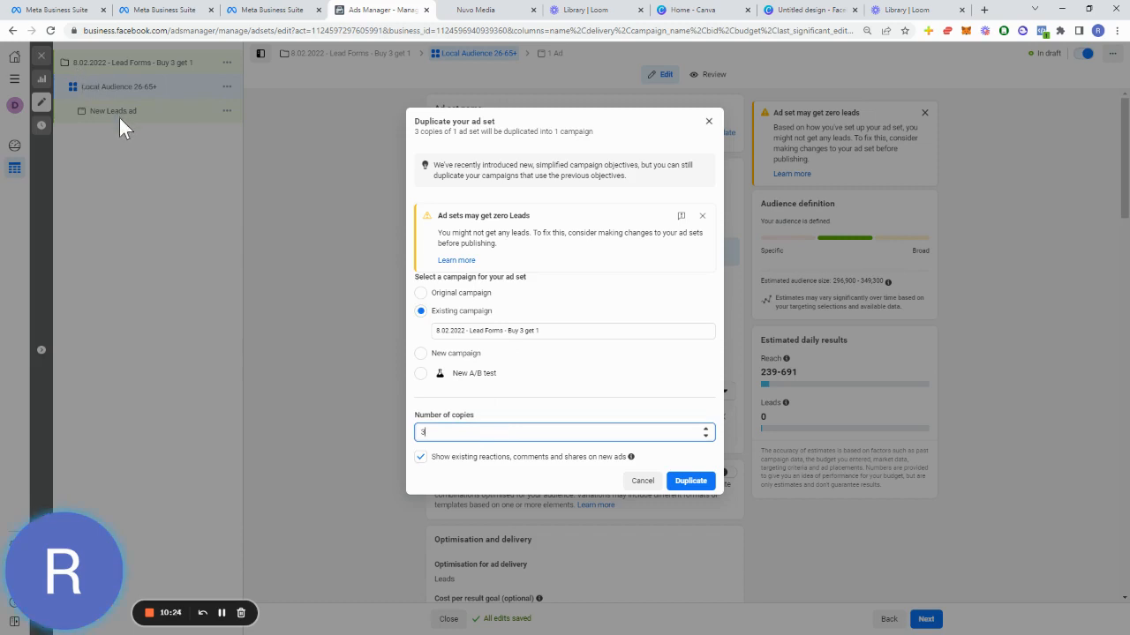
pyautogui.click(688, 479)
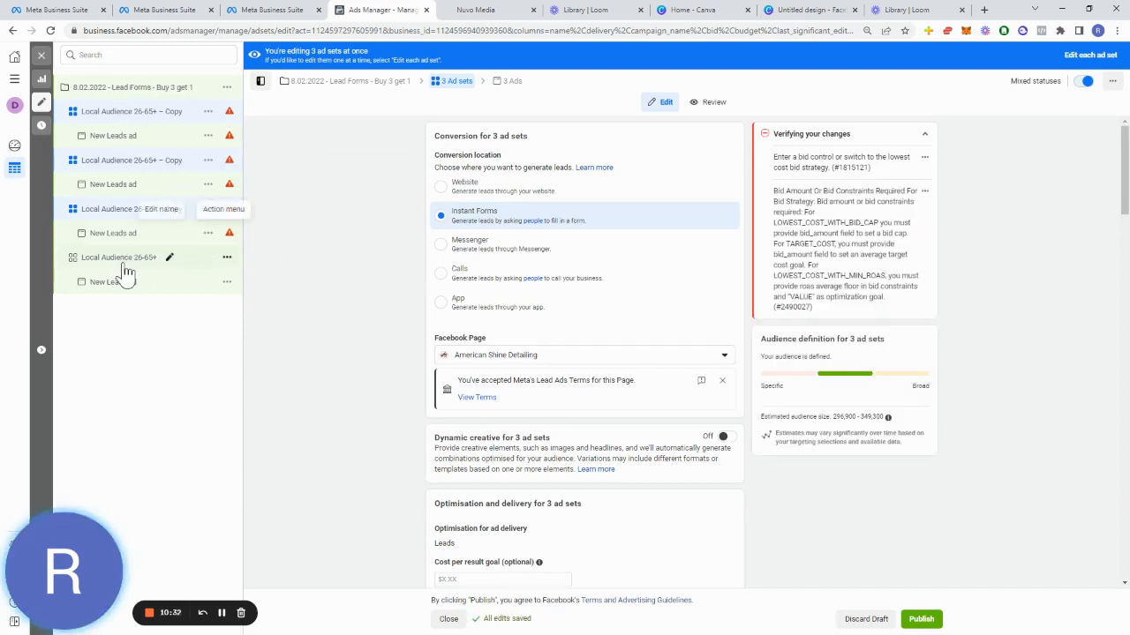
# Step: Rename the third ad set copy as LLA
pyautogui.click(150, 216)
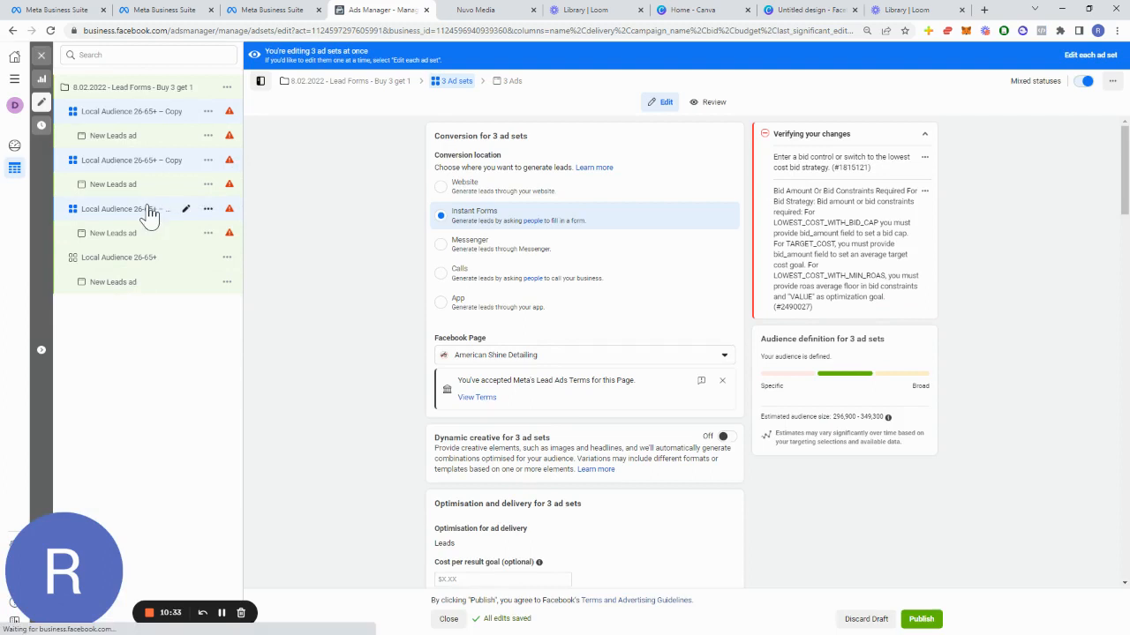
pyautogui.tripleClick(550, 133)
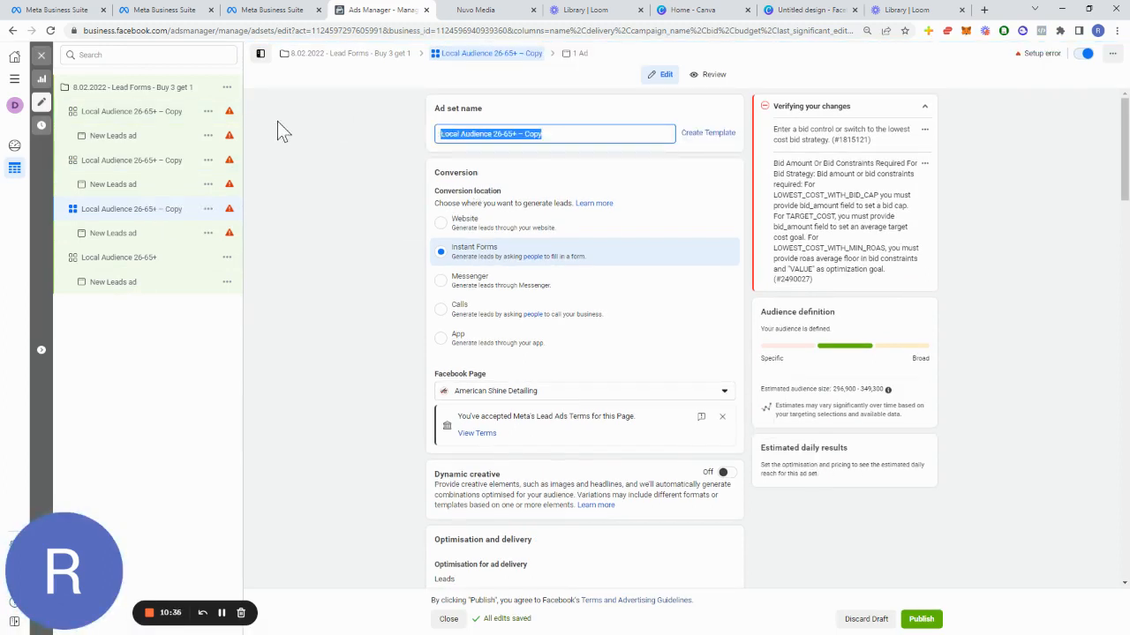
pyautogui.write('LLA')
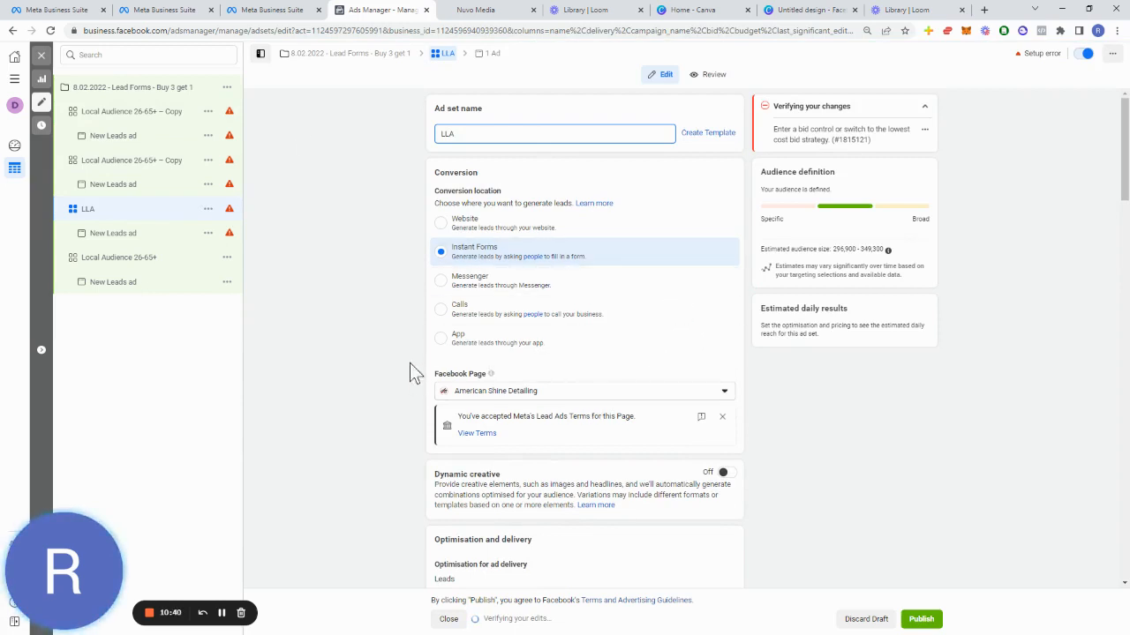
# Step: Add the Lookalike (US, 1%) - fb_leads.csv custom audience to the LLA ad set
pyautogui.scroll(-5, 713, 345)
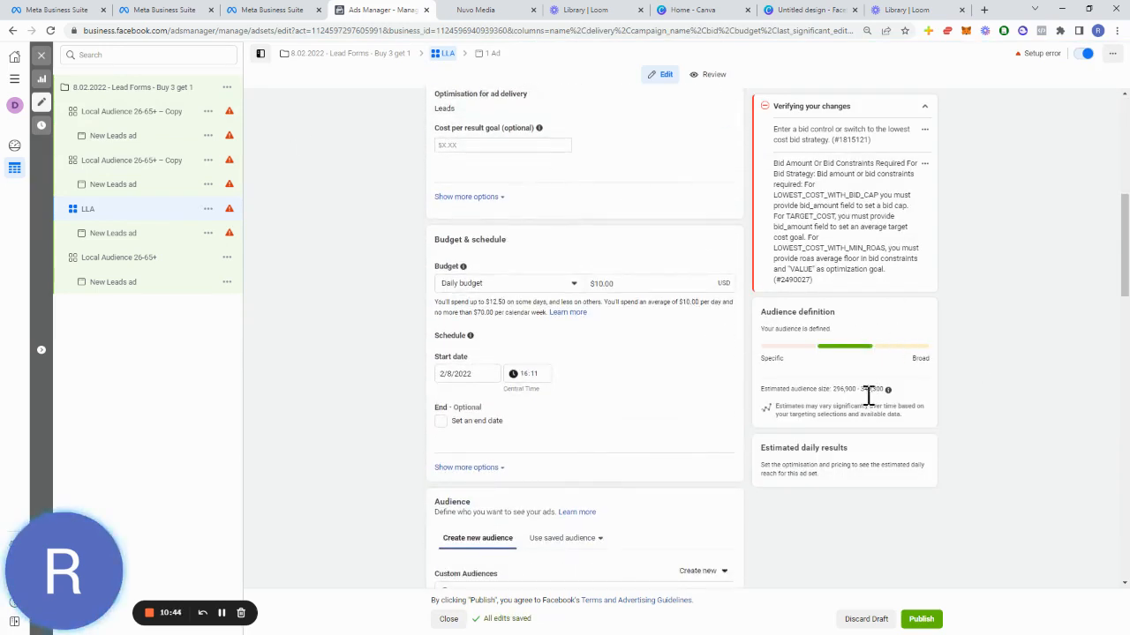
pyautogui.moveTo(887, 390); pyautogui.dragTo(786, 391)
pyautogui.scroll(-3, 578, 358)
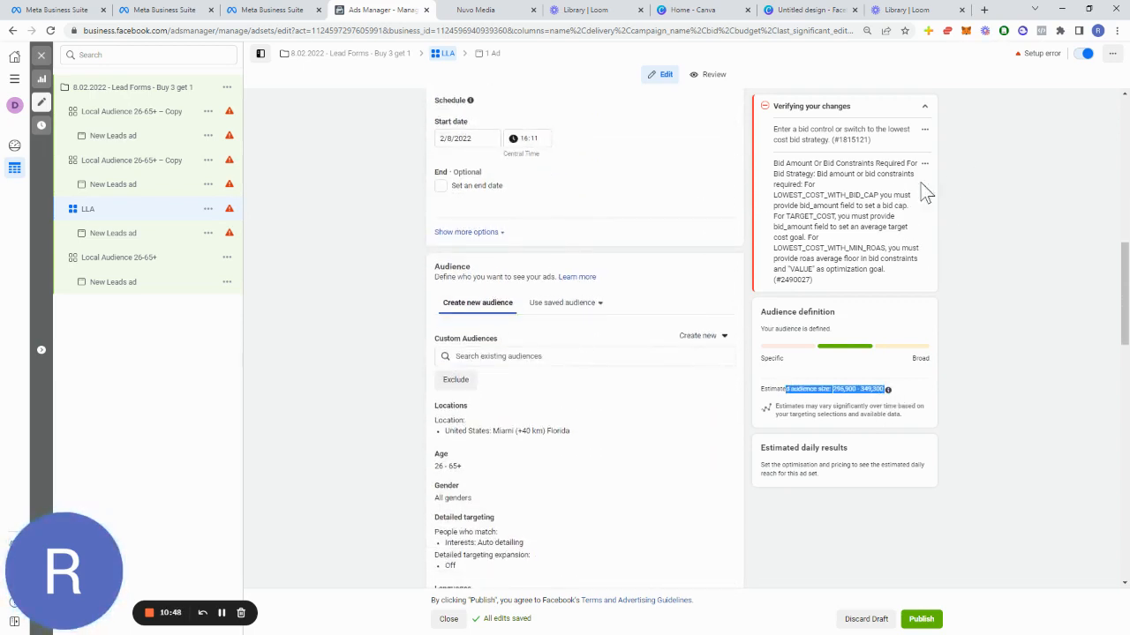
pyautogui.click(547, 358)
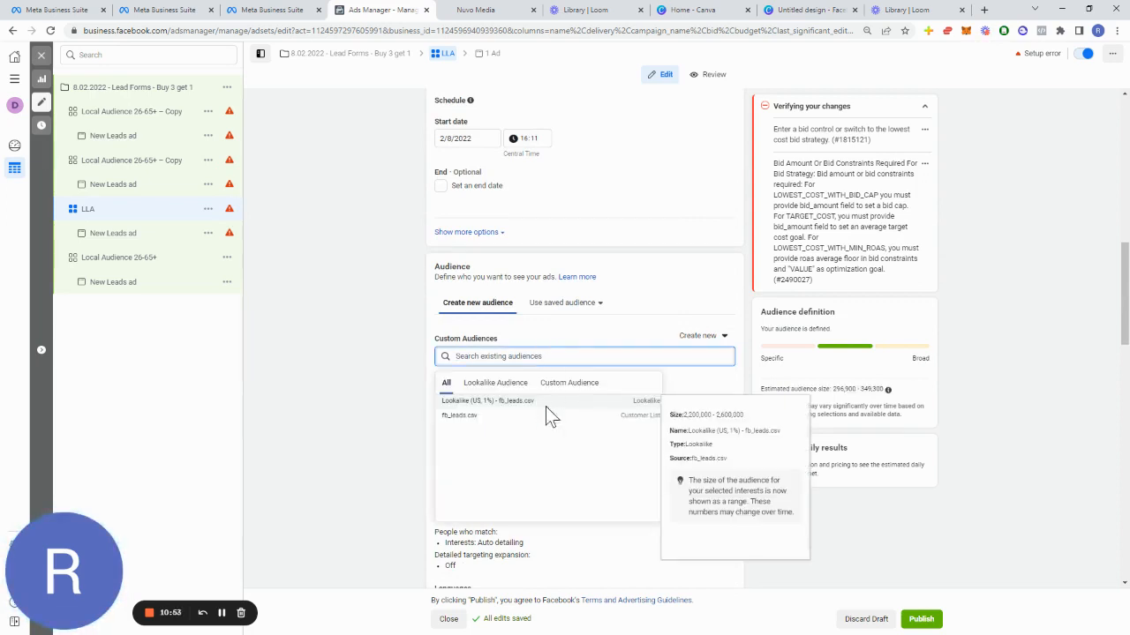
pyautogui.click(547, 406)
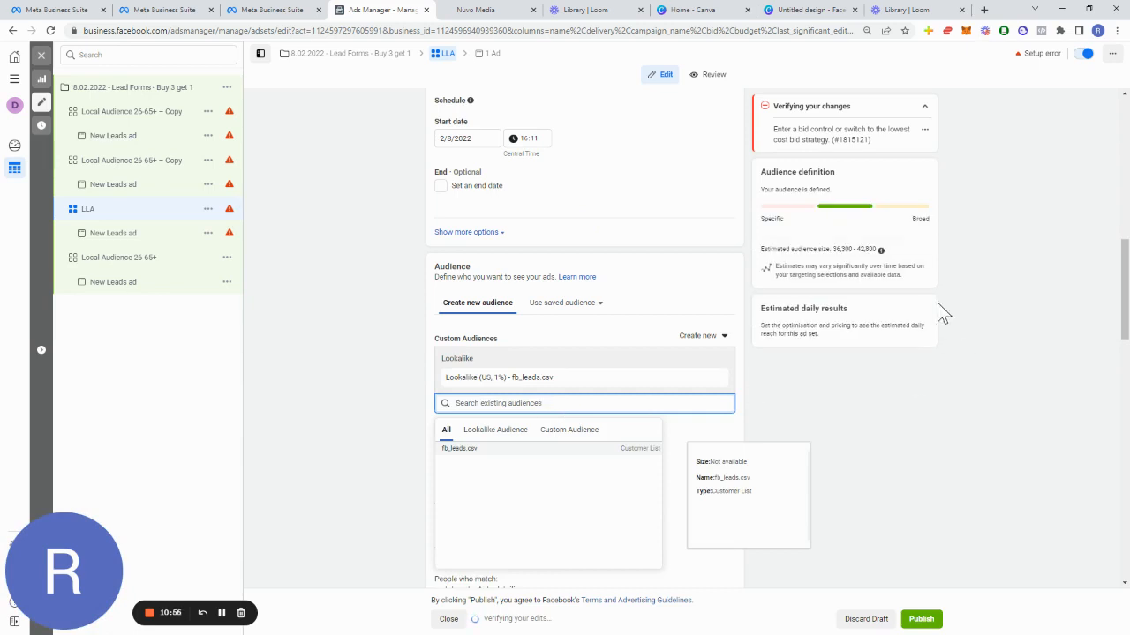
# Step: Set the LLA ad set's minimum age to 18
pyautogui.moveTo(880, 248); pyautogui.dragTo(892, 385)
pyautogui.doubleClick(874, 395)
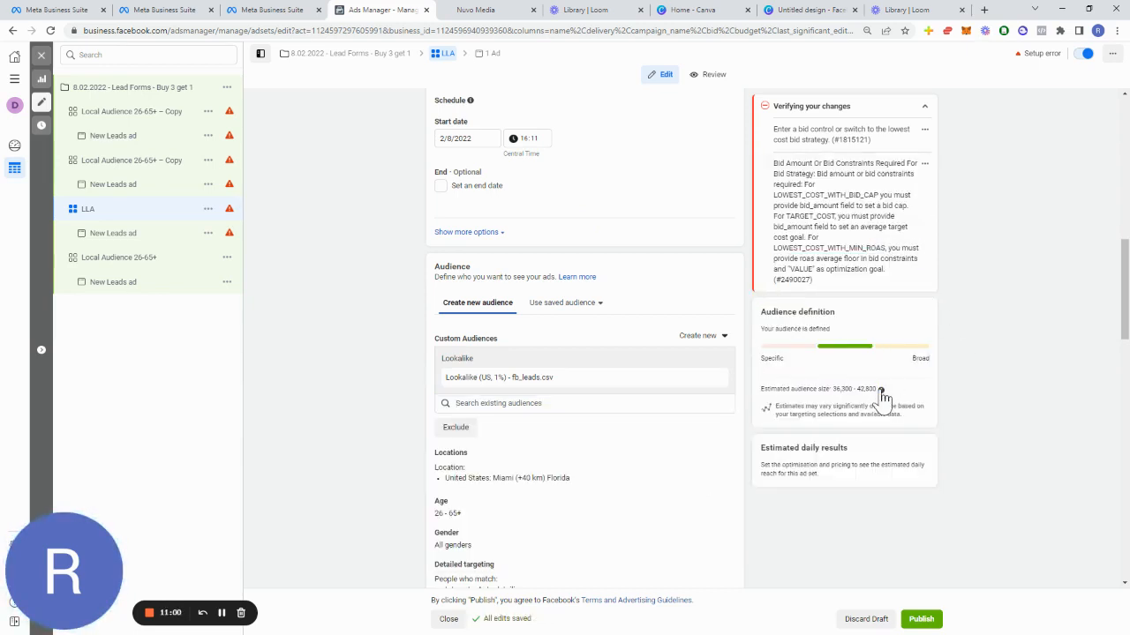
pyautogui.moveTo(878, 390)
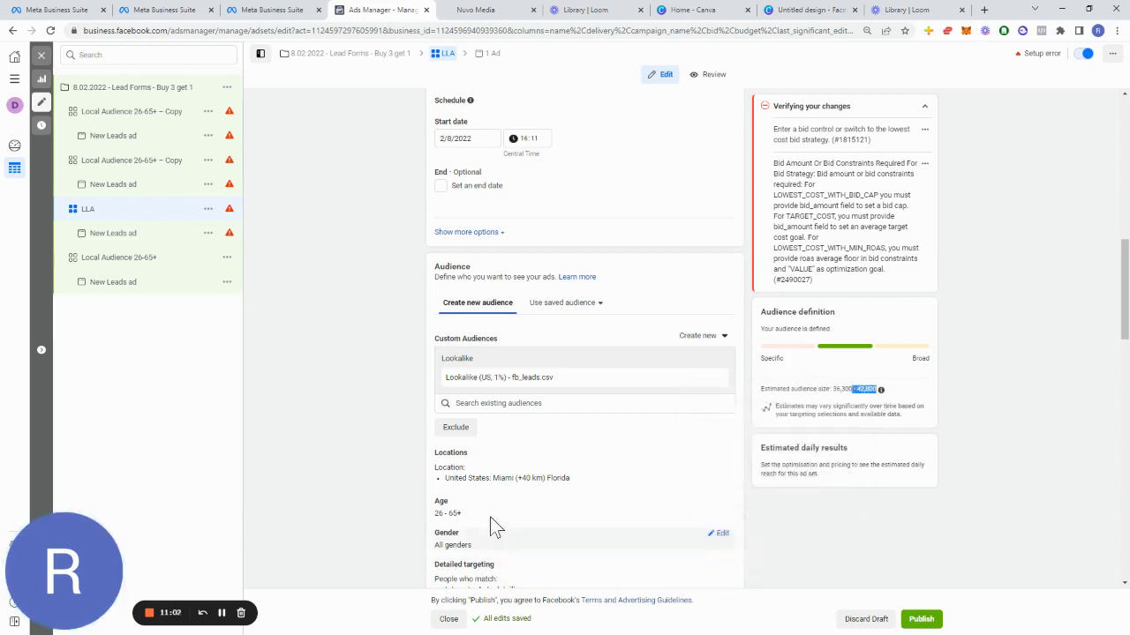
pyautogui.click(720, 501)
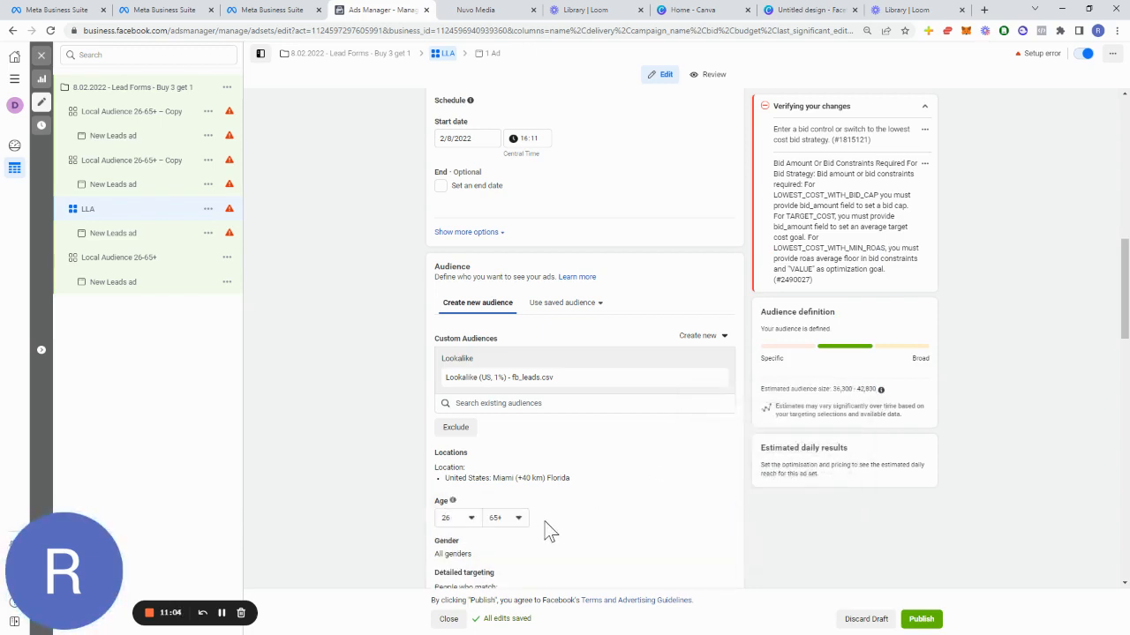
pyautogui.click(457, 519)
pyautogui.click(459, 523)
pyautogui.click(467, 522)
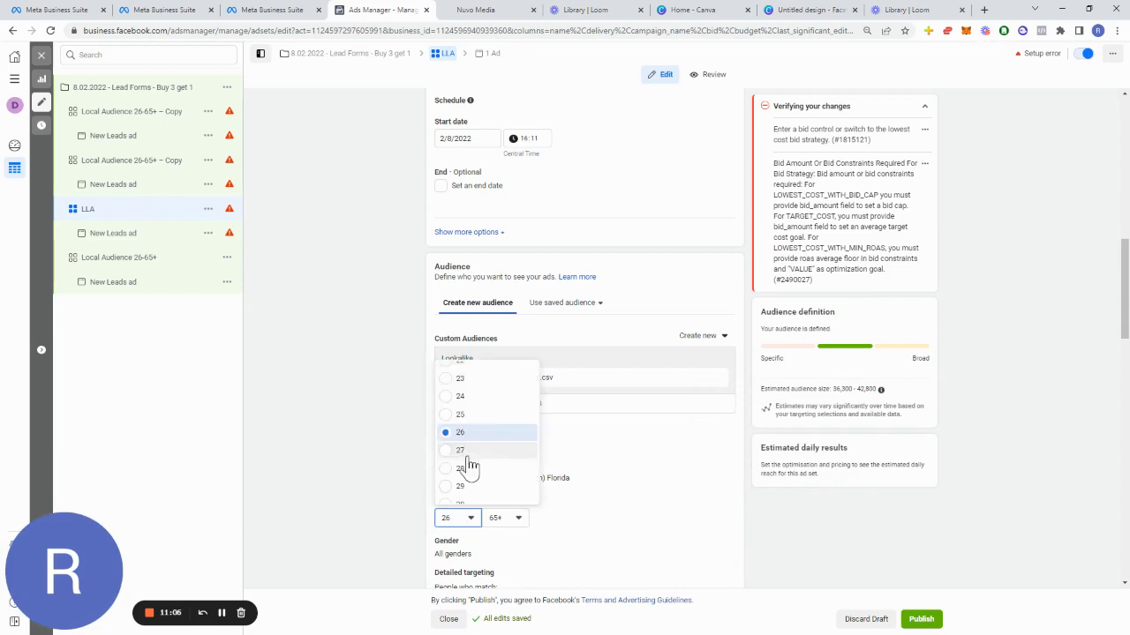
pyautogui.scroll(2, 476, 424)
pyautogui.click(468, 372)
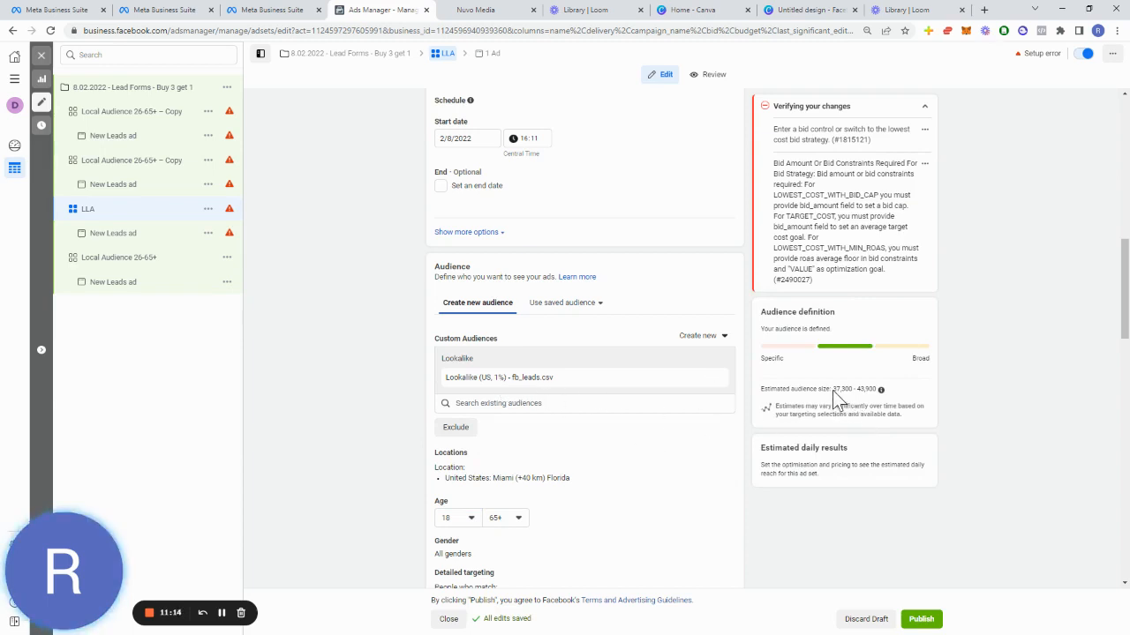
# Step: Set the LLA ad set's Miami, Florida location radius to 25 km
pyautogui.moveTo(832, 390); pyautogui.dragTo(879, 390)
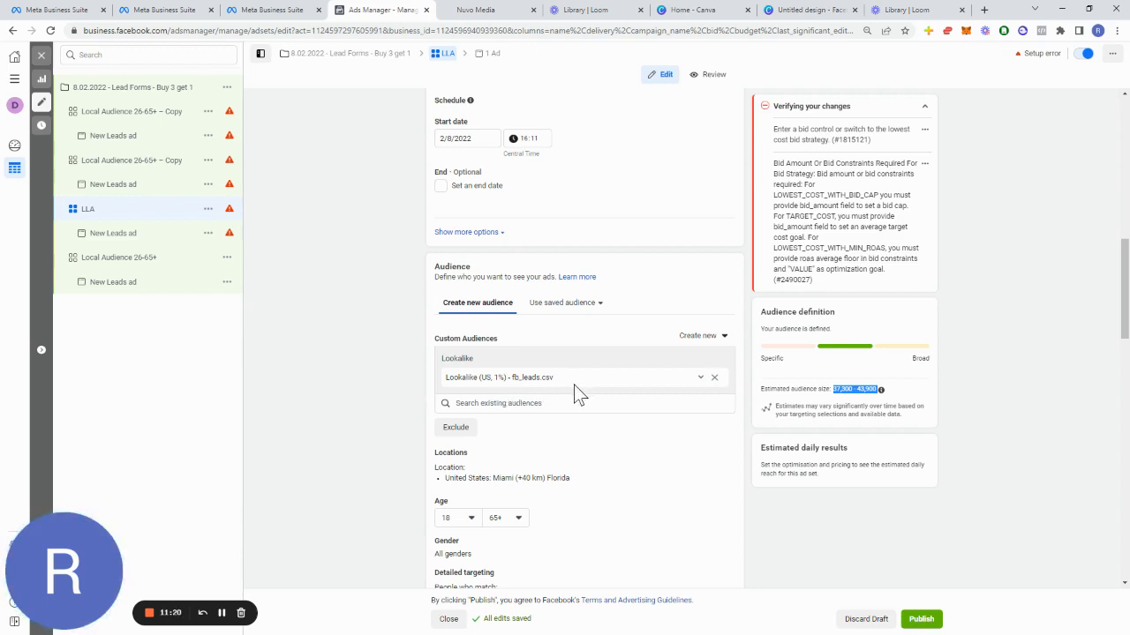
pyautogui.scroll(-1, 632, 477)
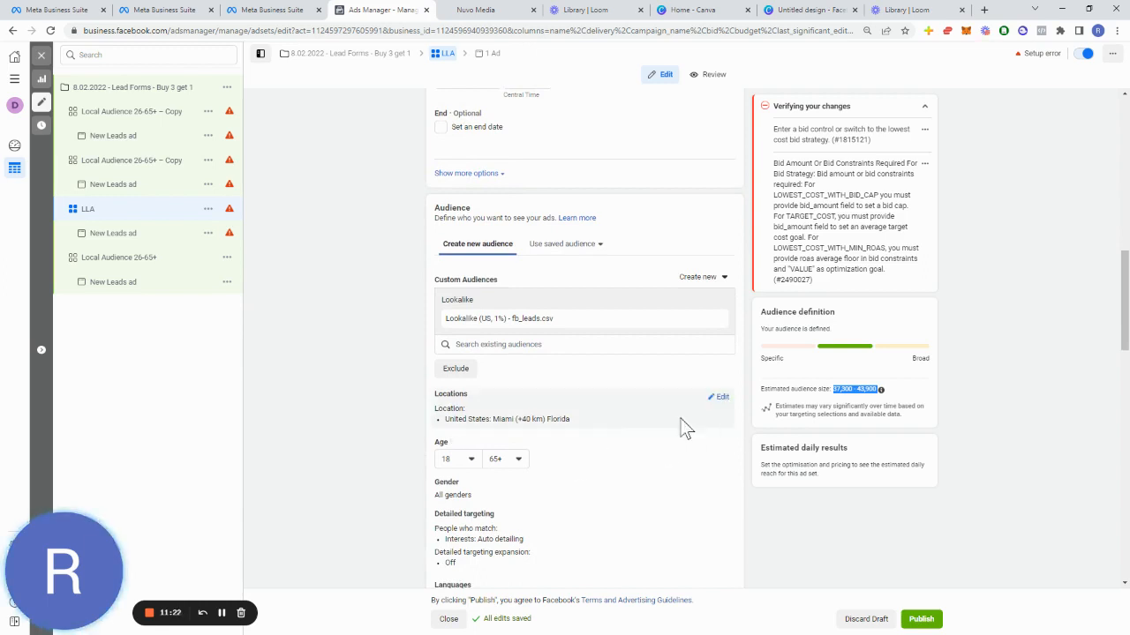
pyautogui.click(720, 399)
pyautogui.click(587, 463)
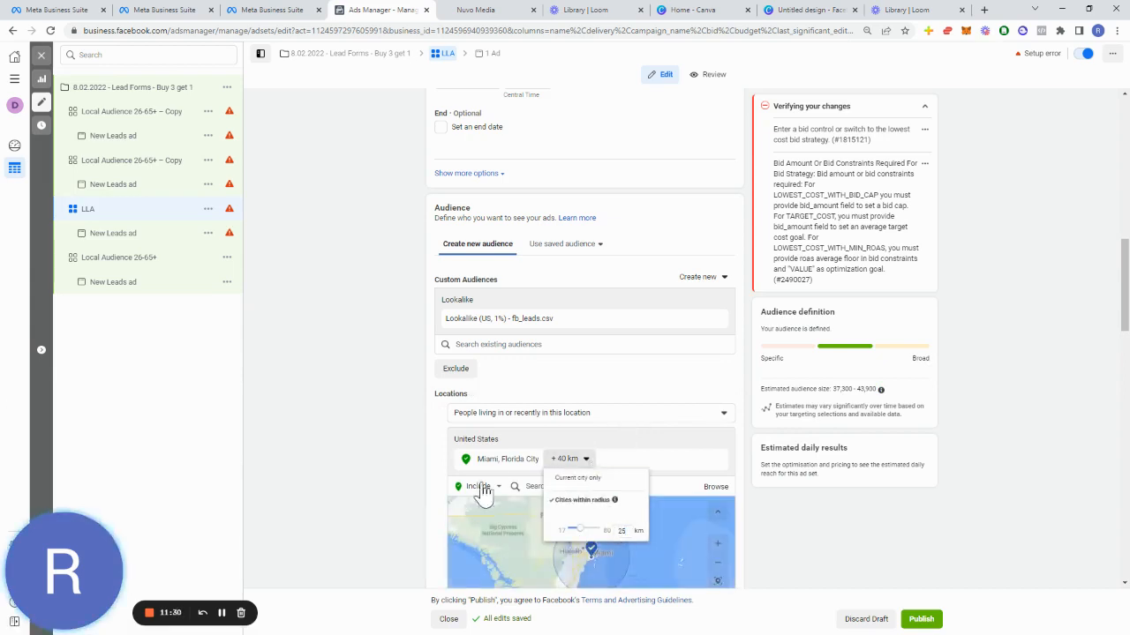
pyautogui.click(347, 464)
pyautogui.click(585, 460)
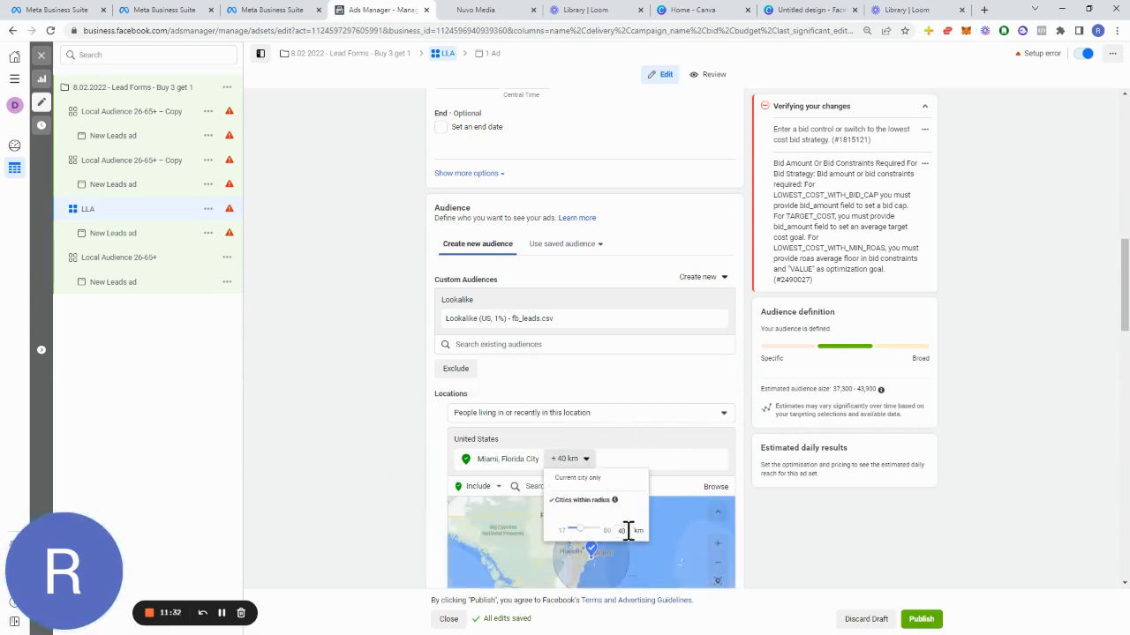
pyautogui.click(762, 522)
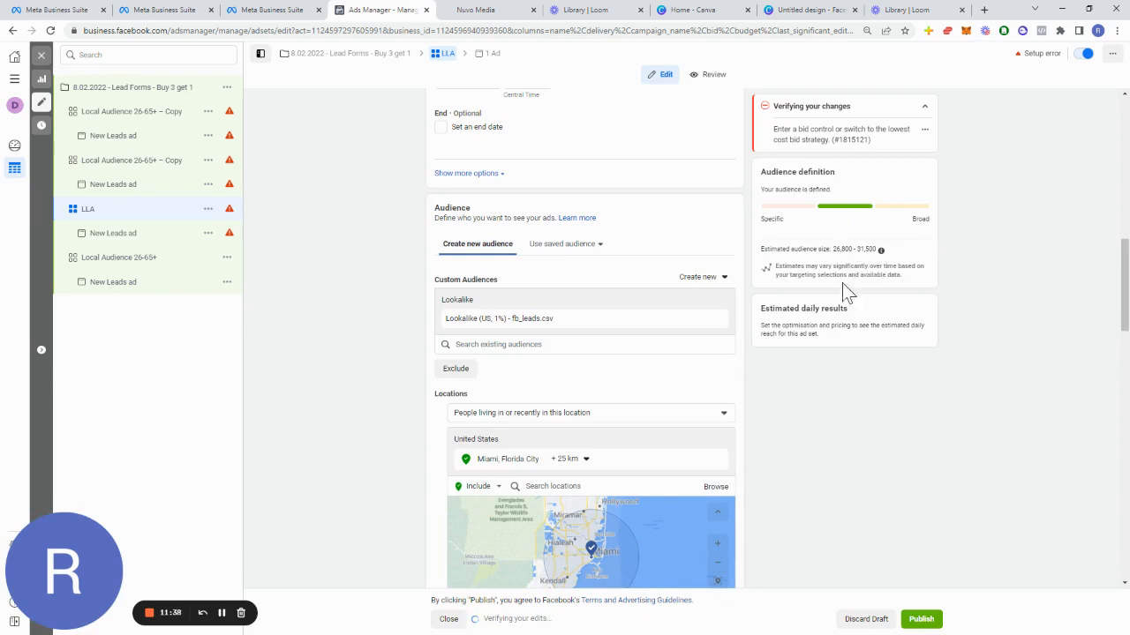
# Step: Set the gender of the second Local Audience 26-65+ – Copy ad set to Men
pyautogui.scroll(-4, 781, 427)
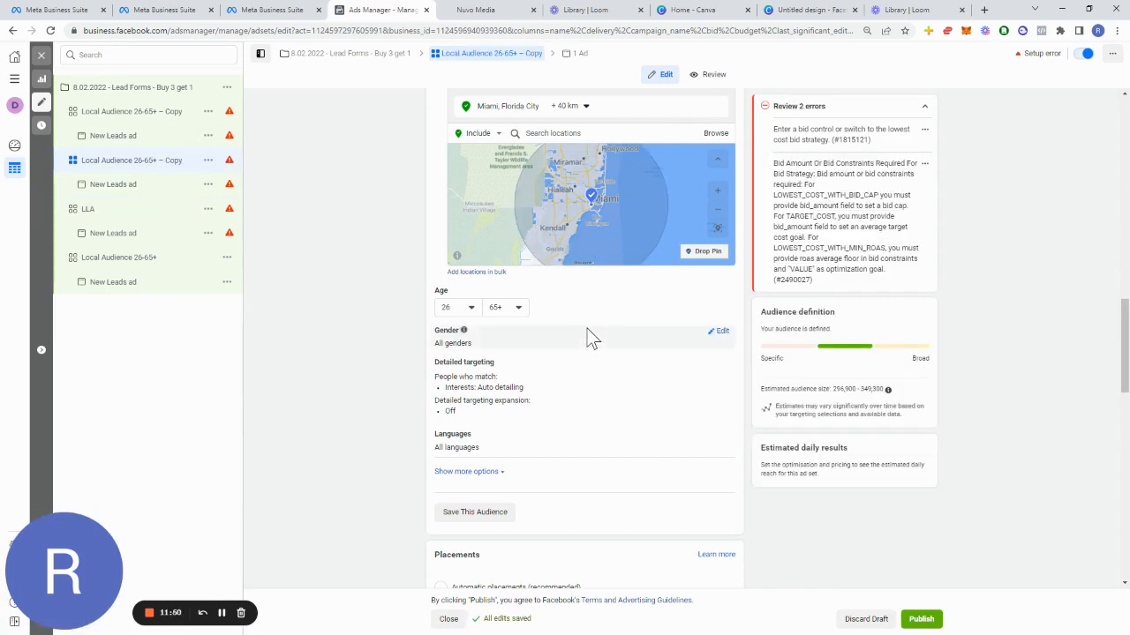
pyautogui.click(732, 340)
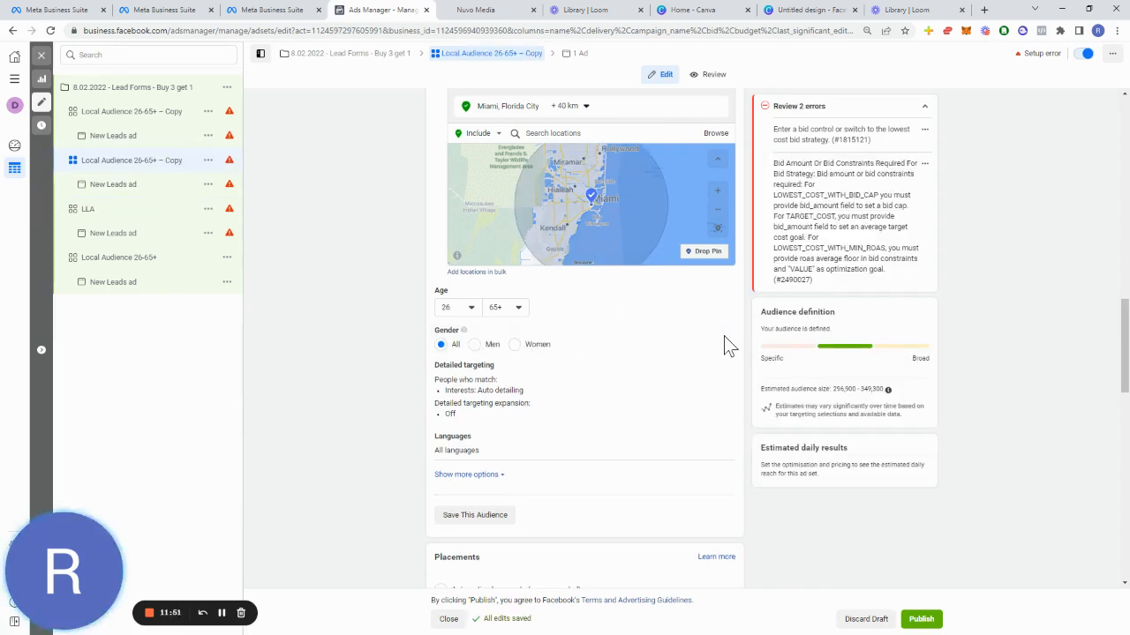
pyautogui.click(487, 346)
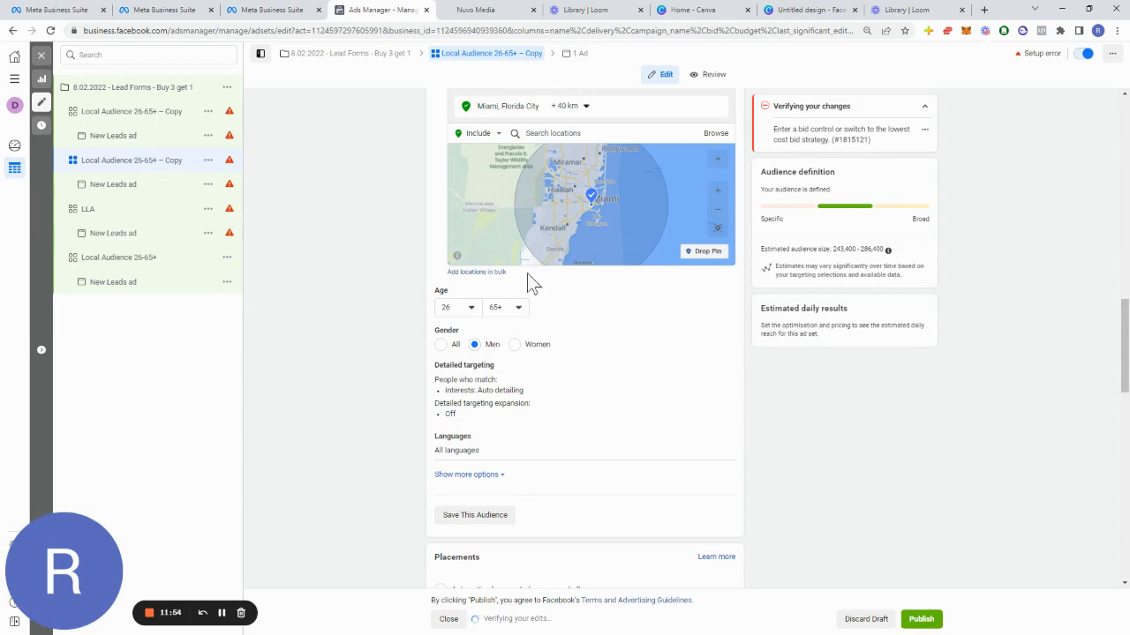
# Step: Rename that ad set as Local Leads - Males
pyautogui.scroll(12, 527, 282)
pyautogui.moveTo(557, 133); pyautogui.dragTo(118, 105)
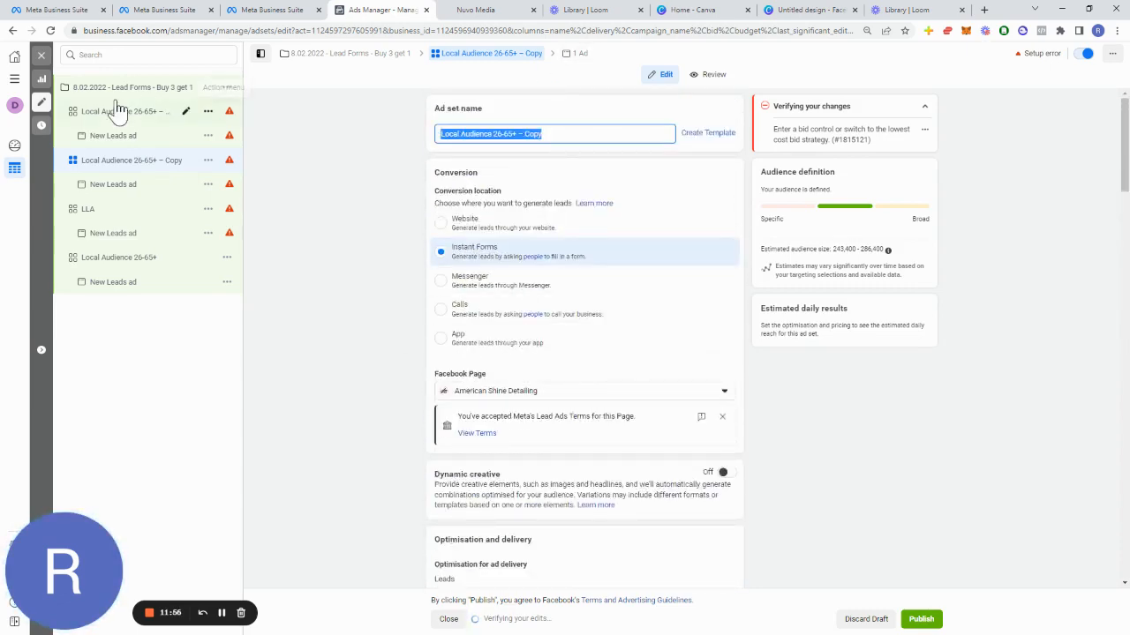
pyautogui.write('Local Leads')
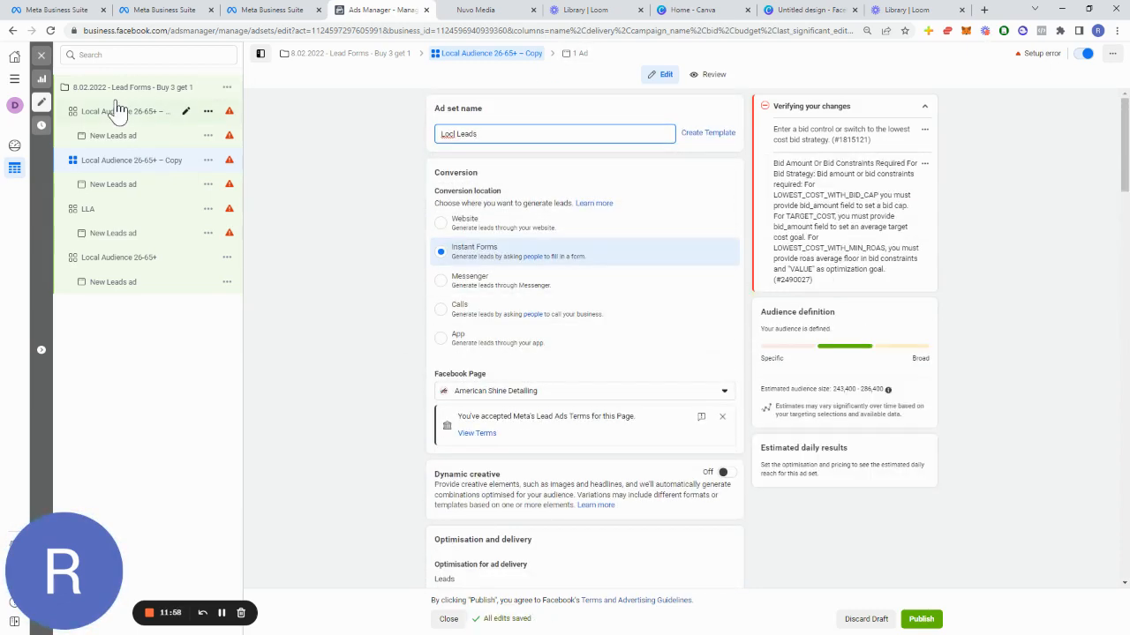
pyautogui.press('BackSpace')
pyautogui.press('BackSpace')
pyautogui.press('BackSpace')
pyautogui.press('BackSpace')
pyautogui.press('BackSpace')
pyautogui.press('BackSpace')
pyautogui.press('BackSpace')
pyautogui.press('BackSpace')
pyautogui.press('BackSpace')
pyautogui.press('BackSpace')
pyautogui.write('Local Leads - Males')
# Step: Open the first Local Audience 26-65+ – Copy ad set and set its gender to Women
pyautogui.click(137, 112)
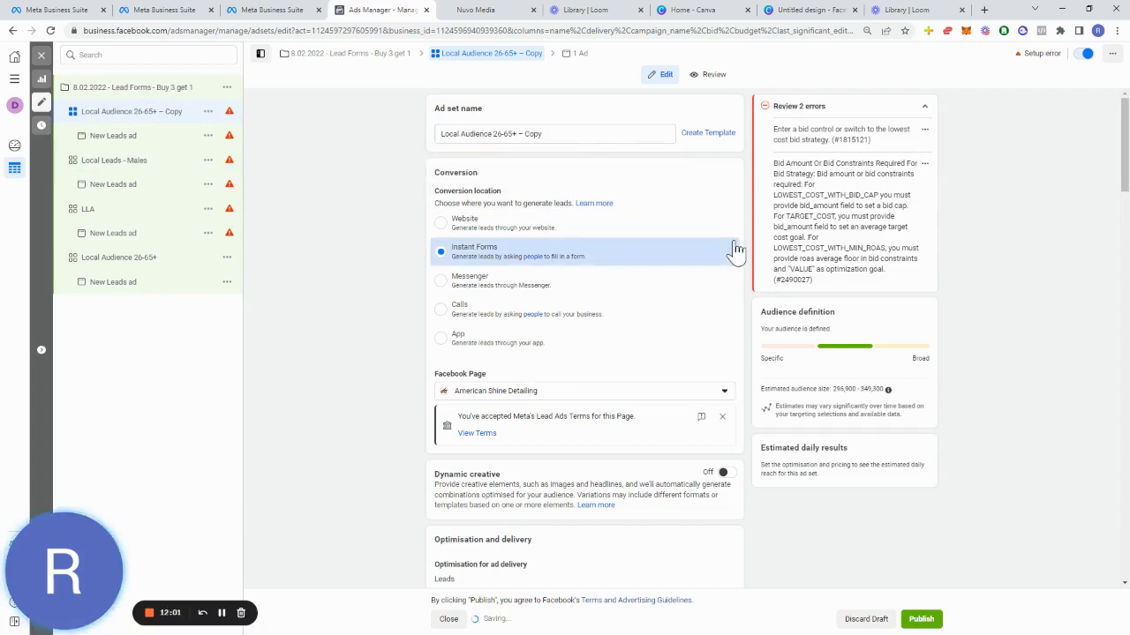
pyautogui.scroll(-4, 517, 479)
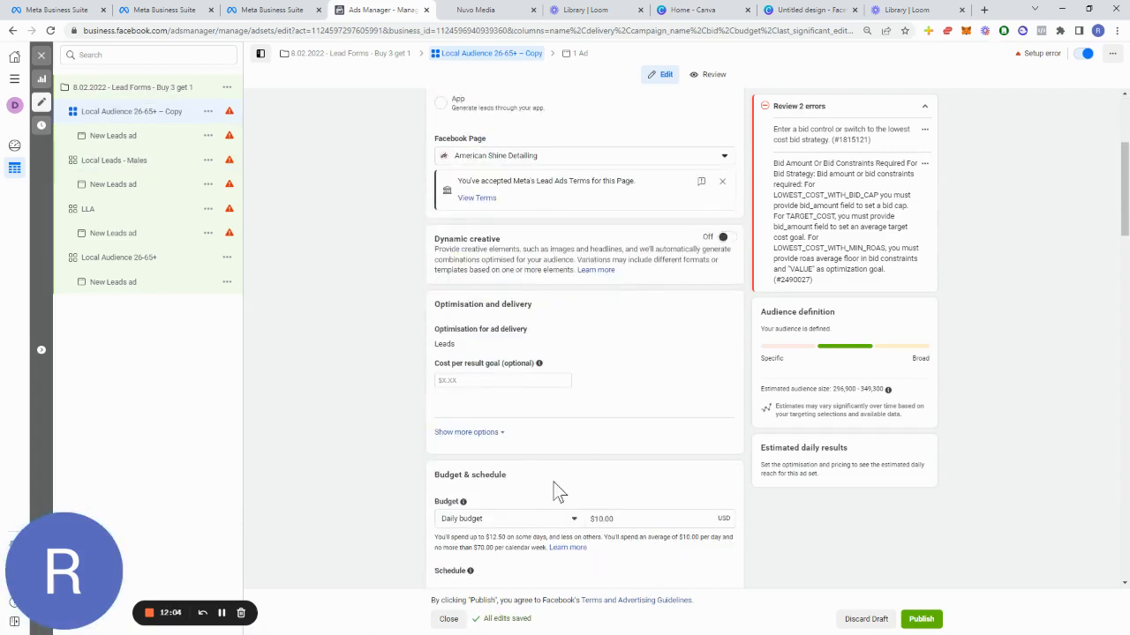
pyautogui.scroll(-6, 529, 477)
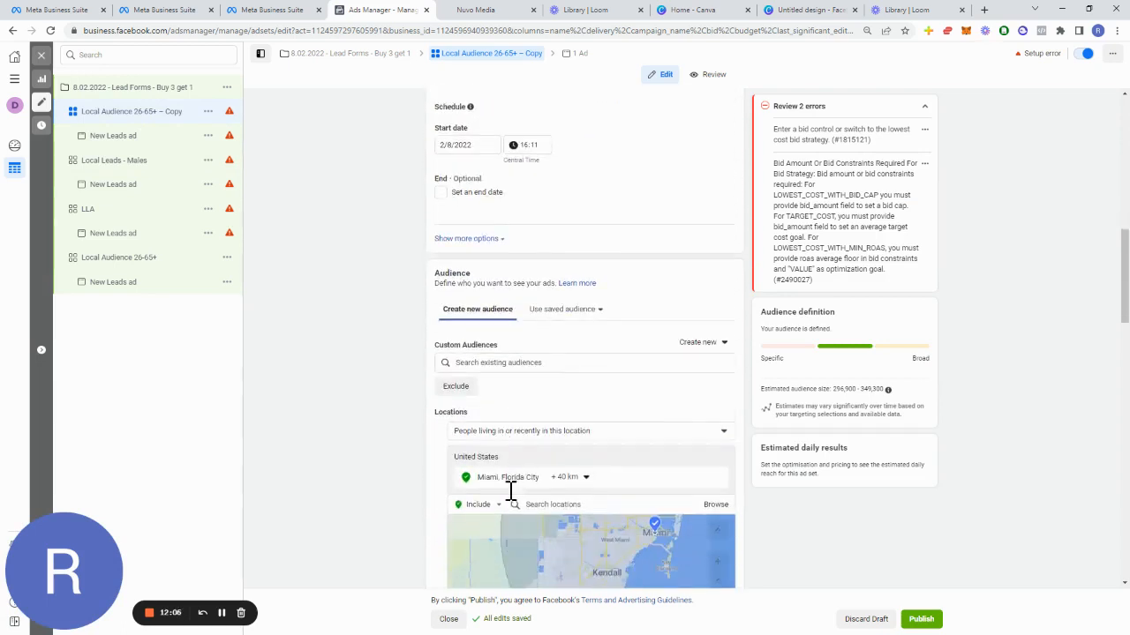
pyautogui.scroll(-2, 502, 499)
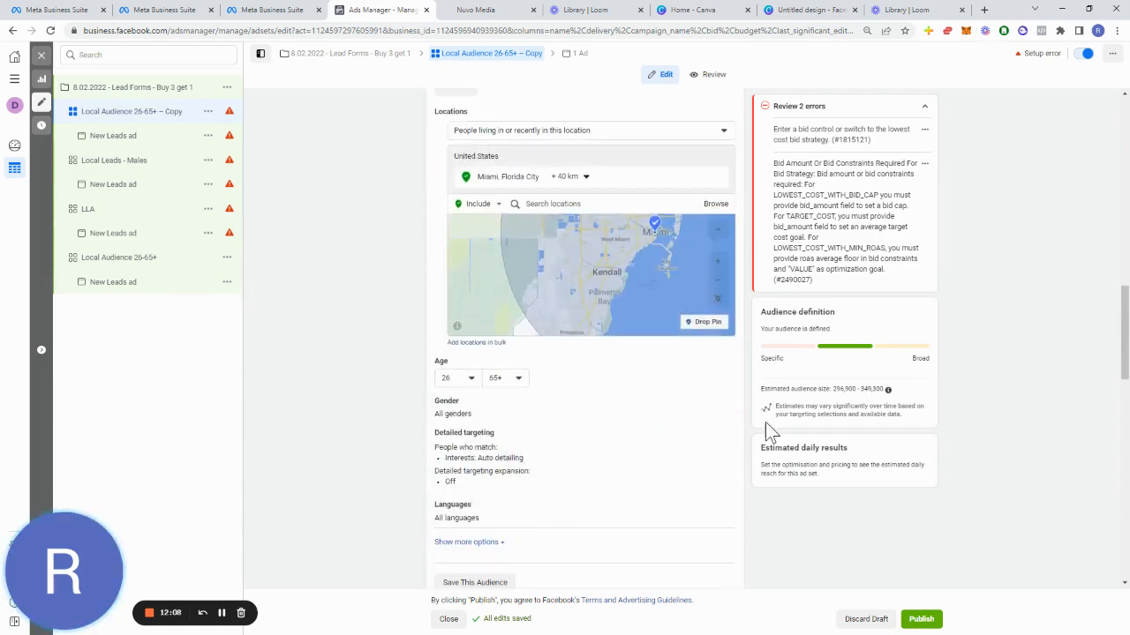
pyautogui.click(722, 402)
pyautogui.click(516, 420)
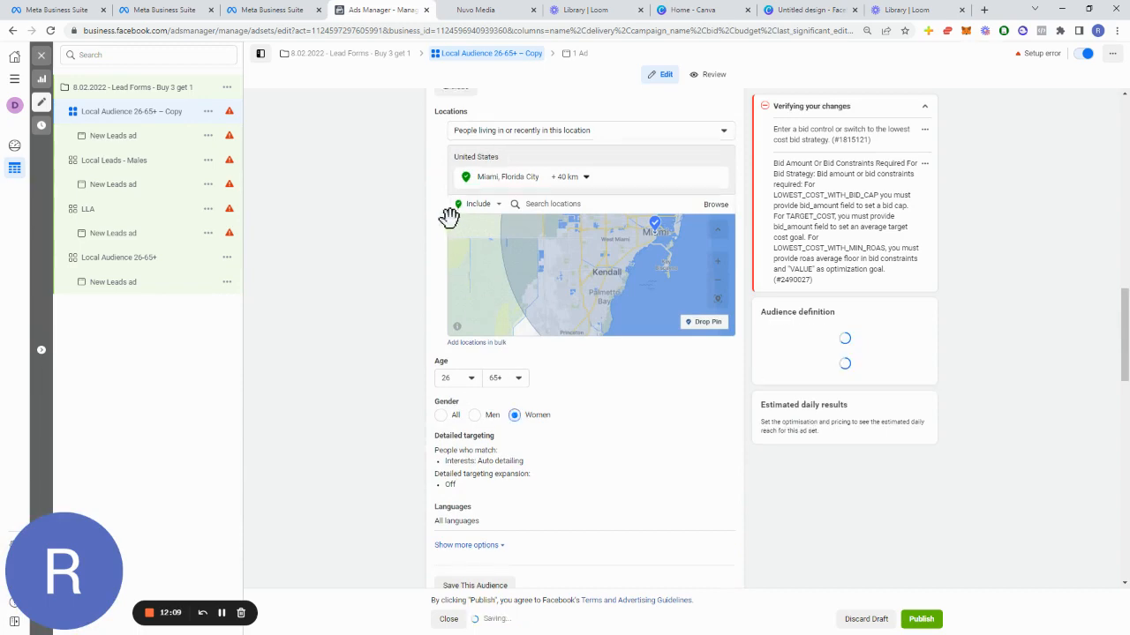
# Step: Rename the women's ad set as Local Audience - Females
pyautogui.scroll(10, 481, 333)
pyautogui.scroll(2, 495, 329)
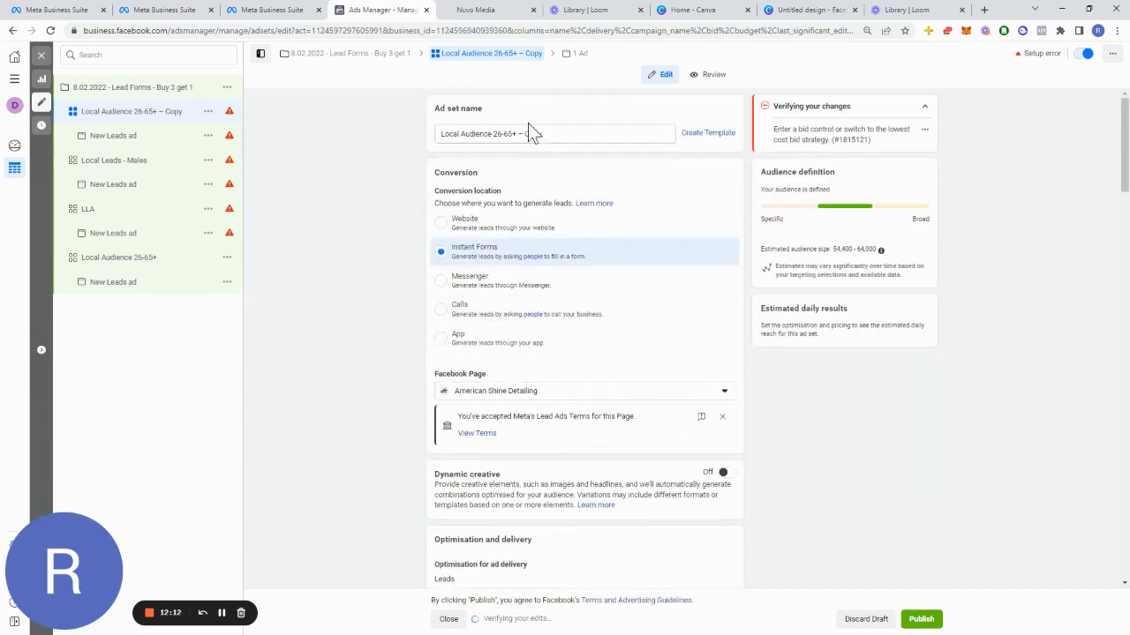
pyautogui.moveTo(559, 132); pyautogui.dragTo(497, 150)
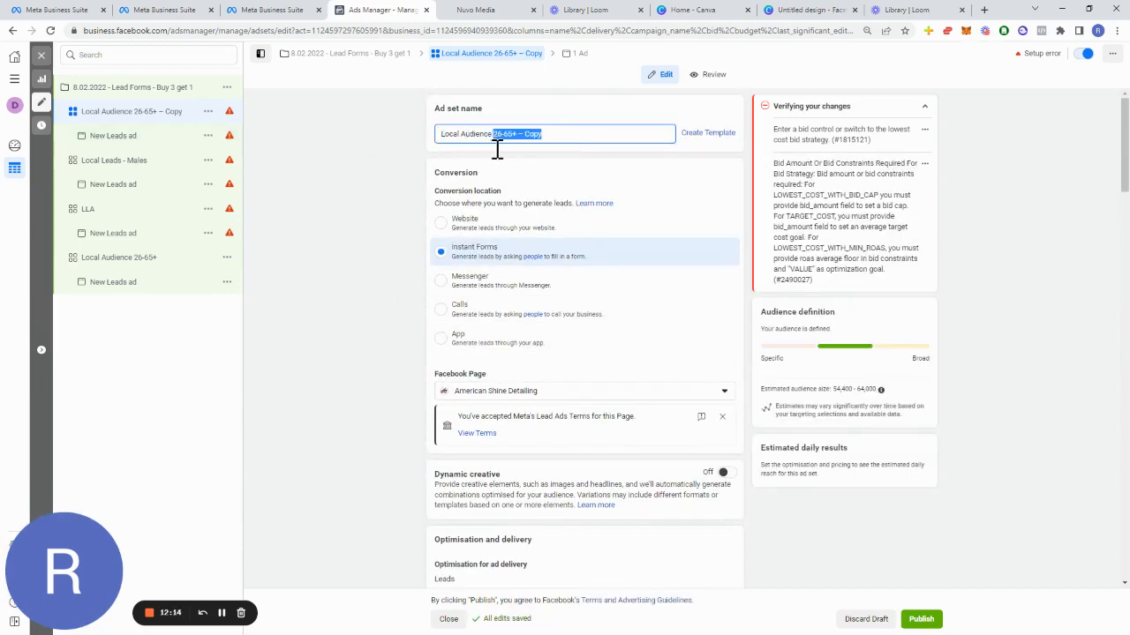
pyautogui.write('- Females')
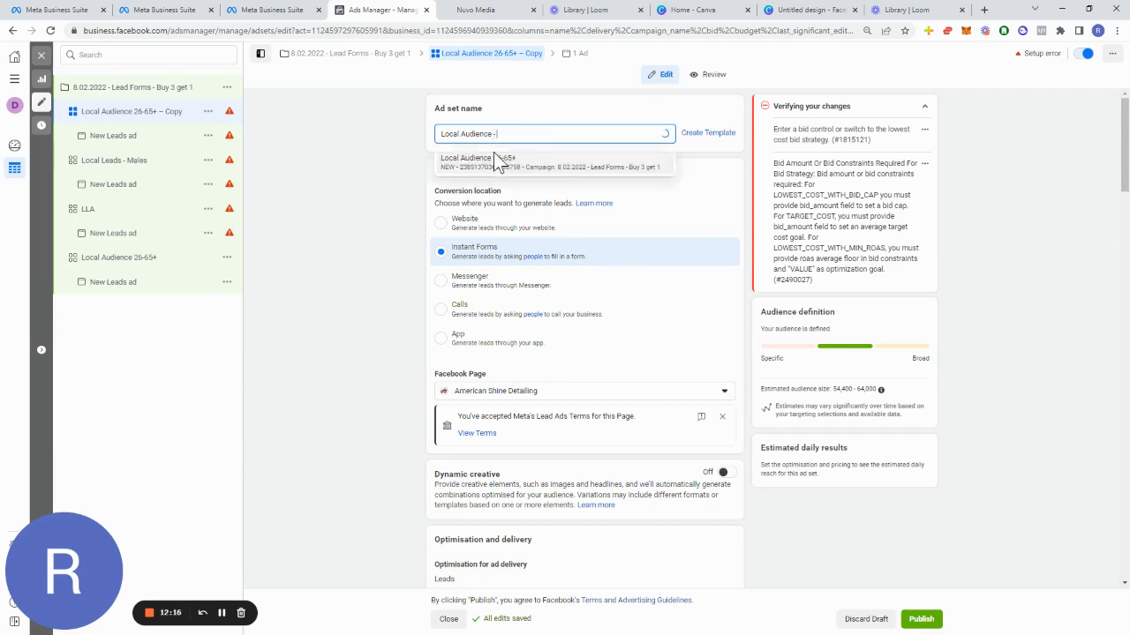
# Step: Rename the Local Leads - Males ad set as Local Audience - Males
pyautogui.click(208, 160)
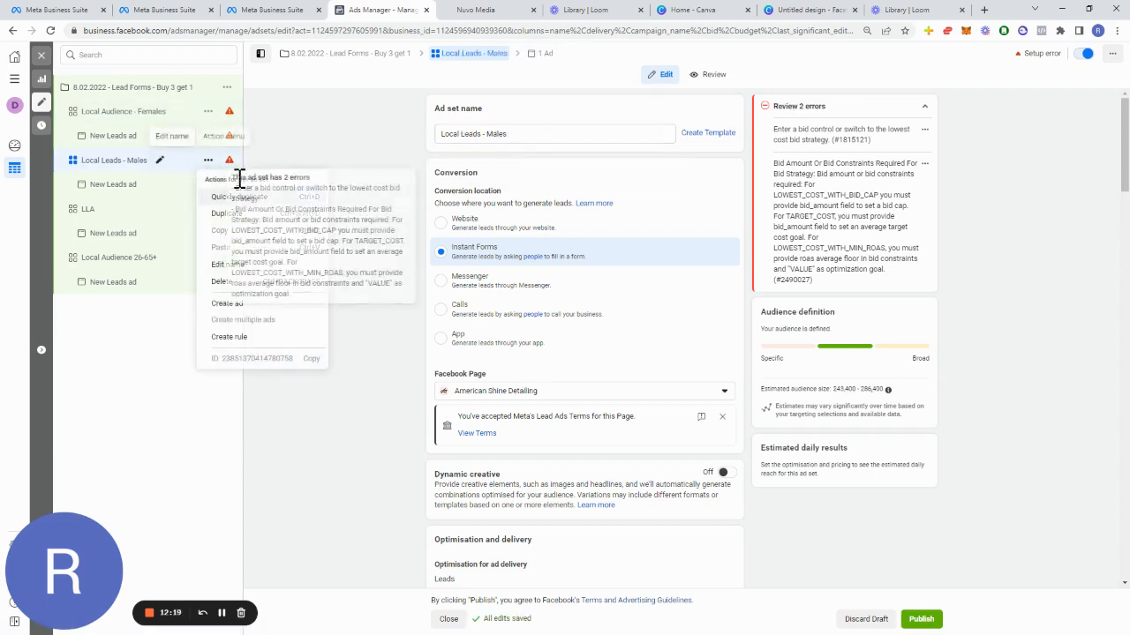
pyautogui.click(159, 160)
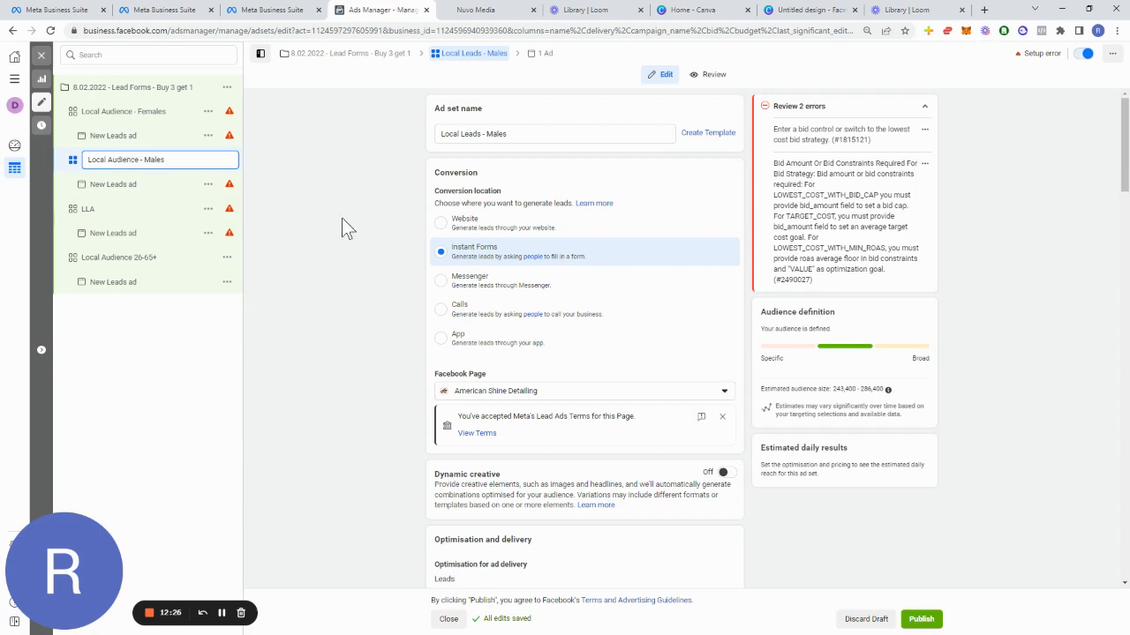
pyautogui.press('Return')
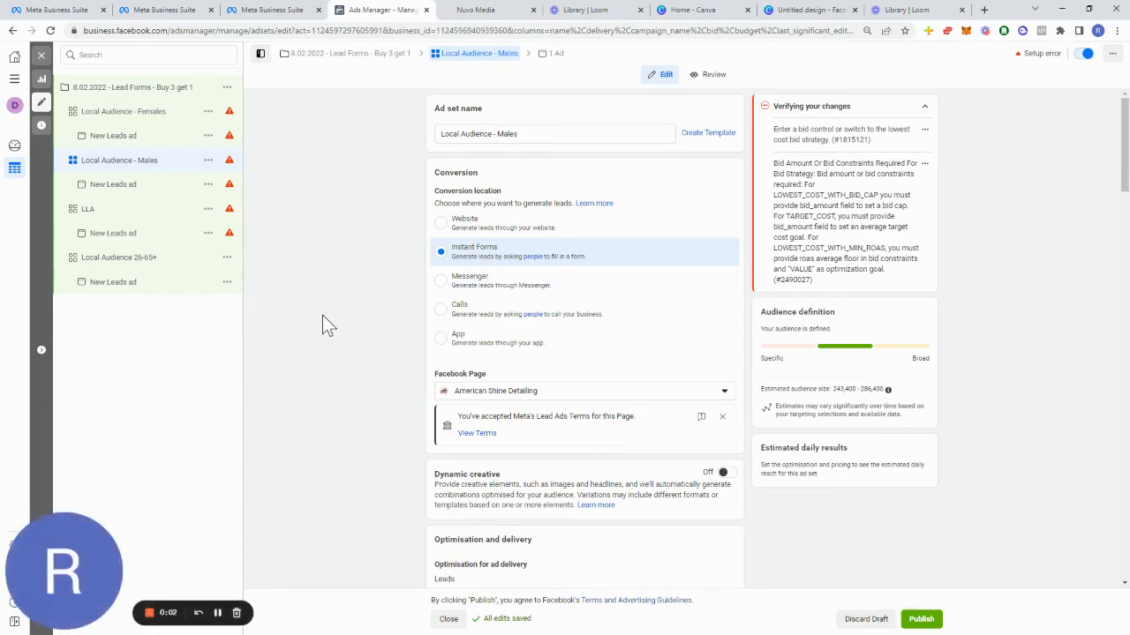
# Step: Rename the ad under Local Audience - Females as Image 1
pyautogui.moveTo(229, 141)
pyautogui.click(110, 139)
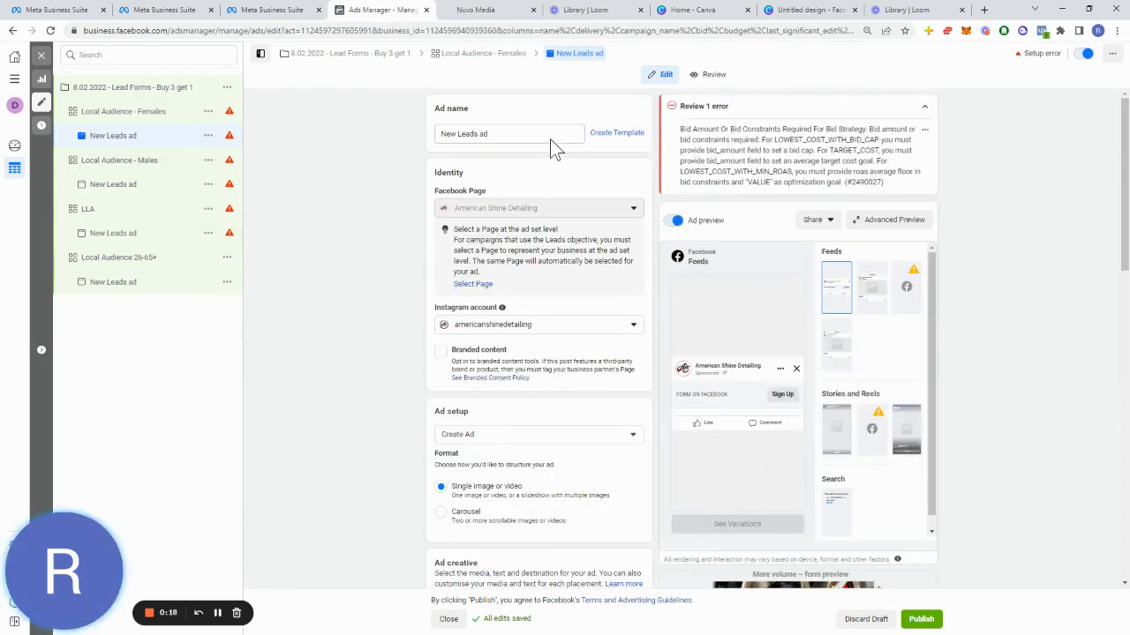
pyautogui.moveTo(550, 138); pyautogui.dragTo(264, 115)
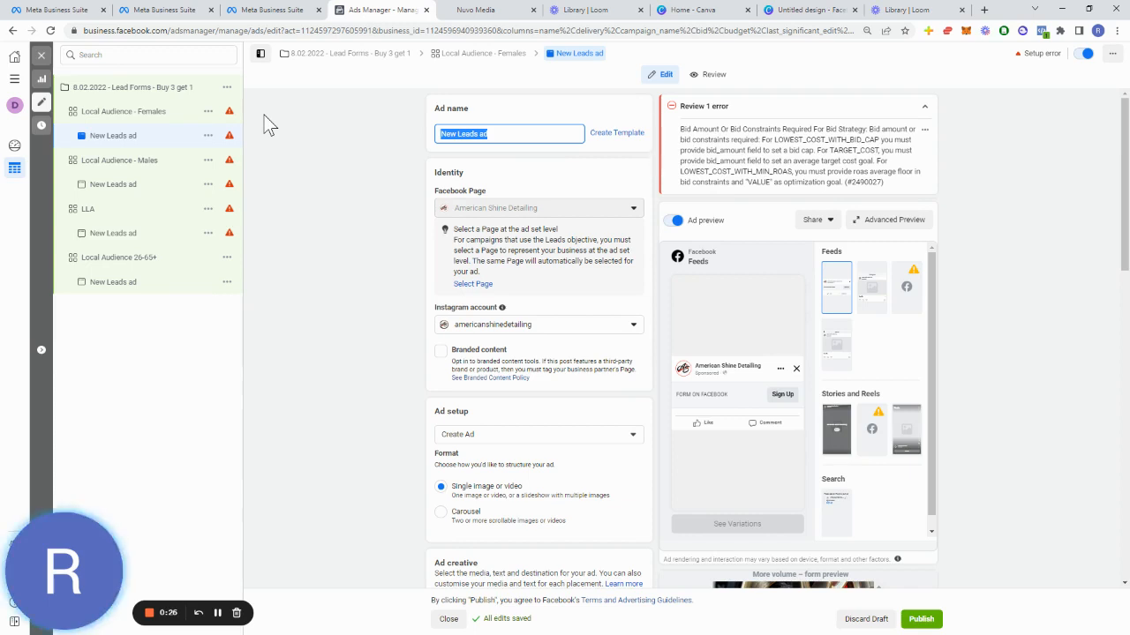
pyautogui.write('Image 1')
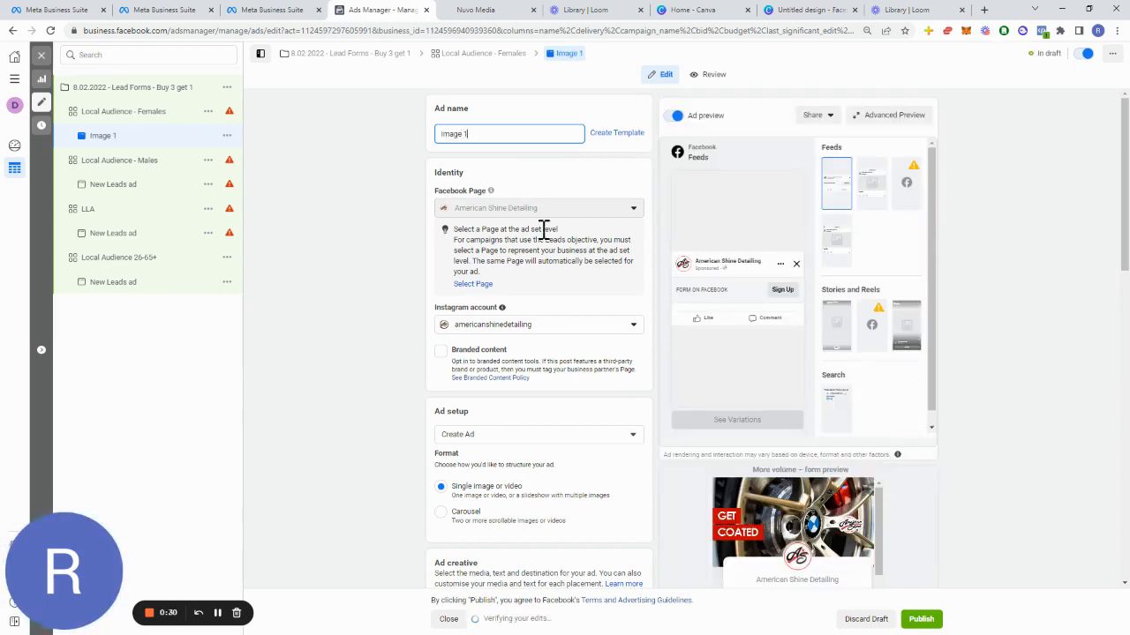
pyautogui.scroll(-3, 574, 370)
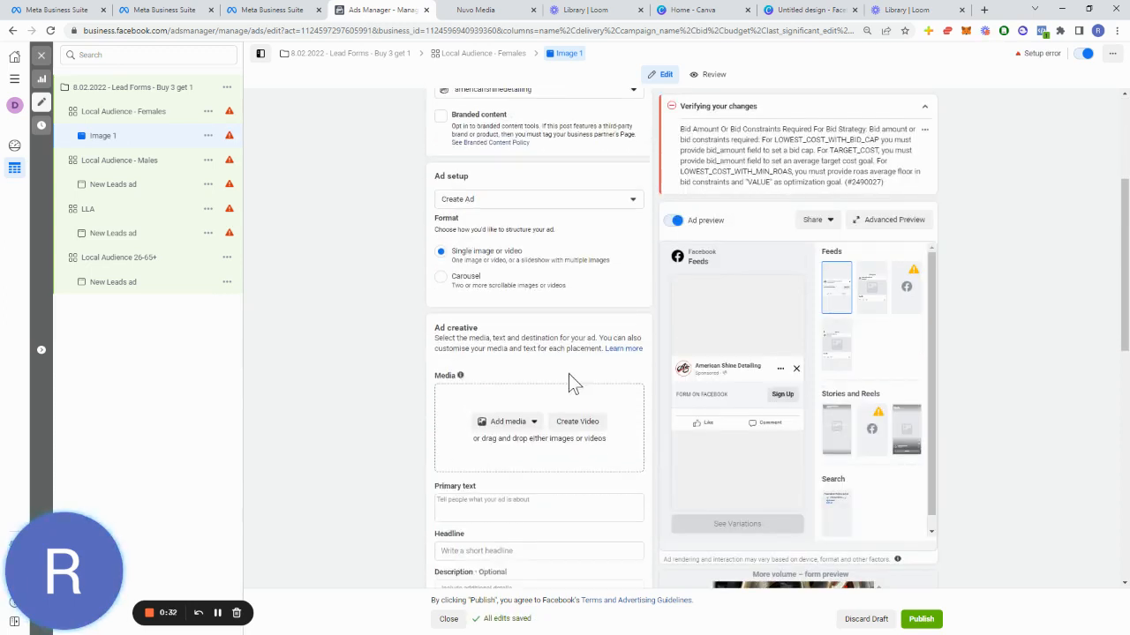
# Step: Enter 'Want to customize your wheels?' as the first line of the ad's primary text
pyautogui.scroll(-1, 600, 344)
pyautogui.scroll(1, 587, 265)
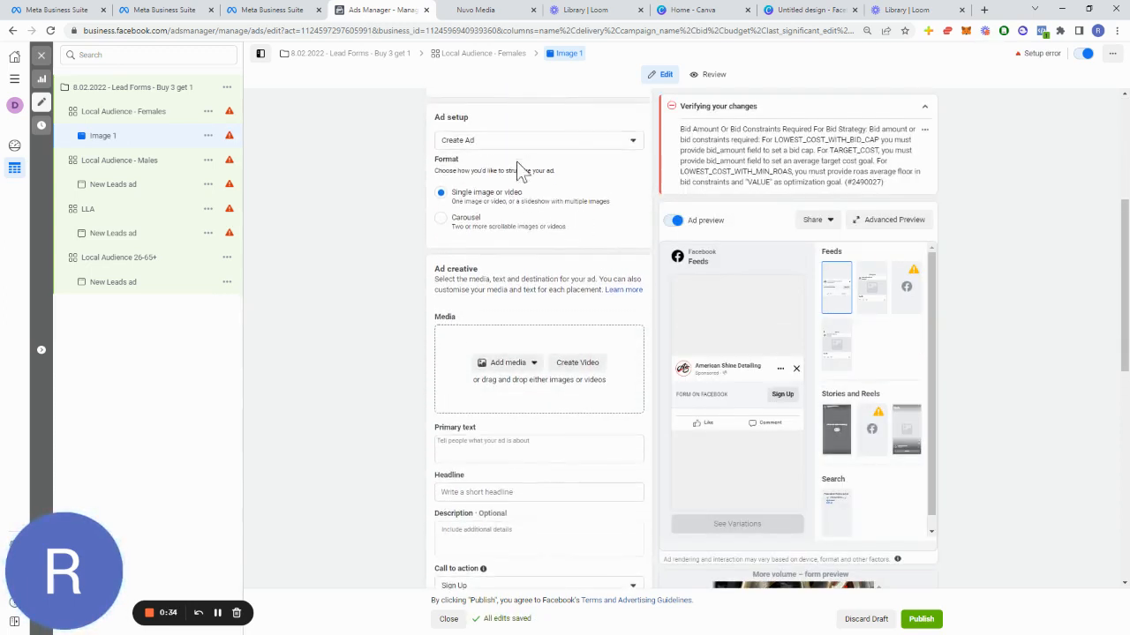
pyautogui.click(539, 138)
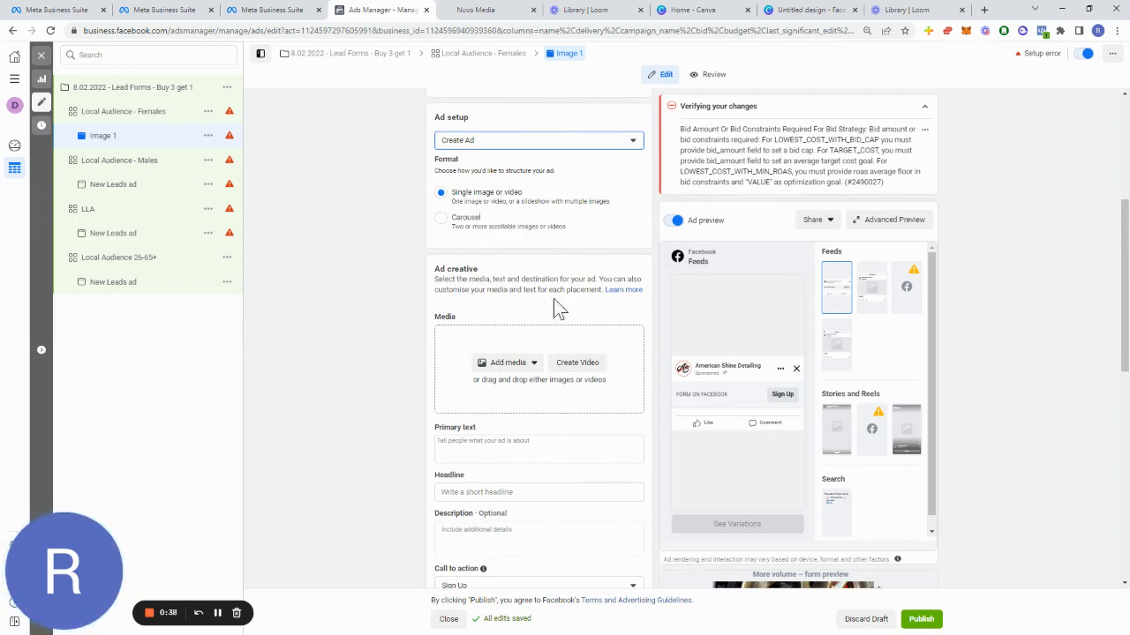
pyautogui.scroll(-1, 527, 379)
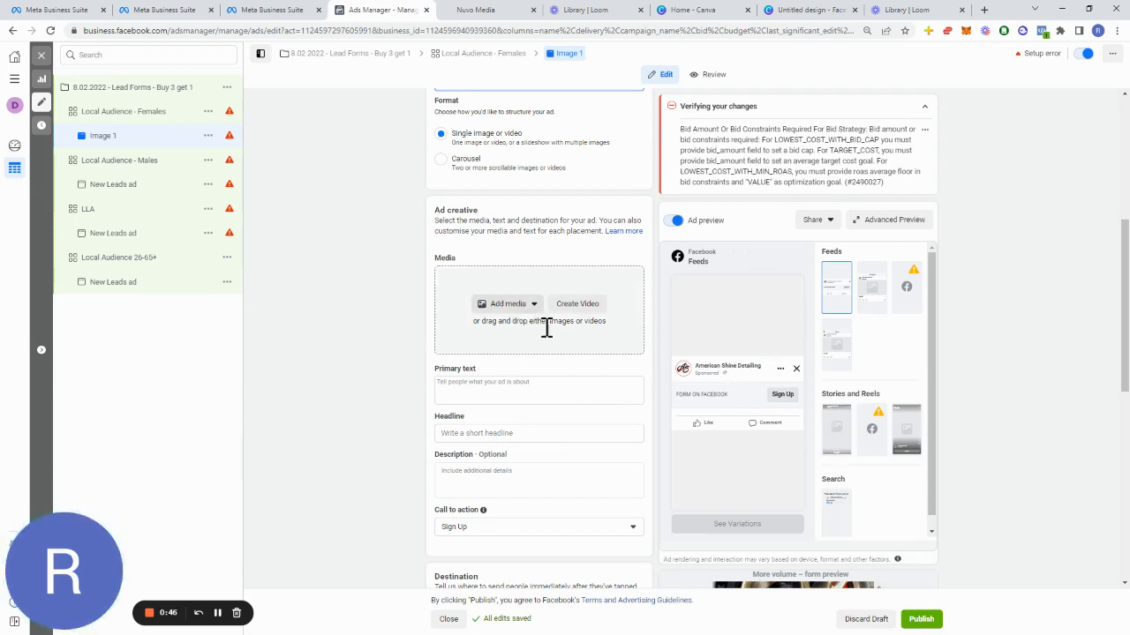
pyautogui.click(557, 389)
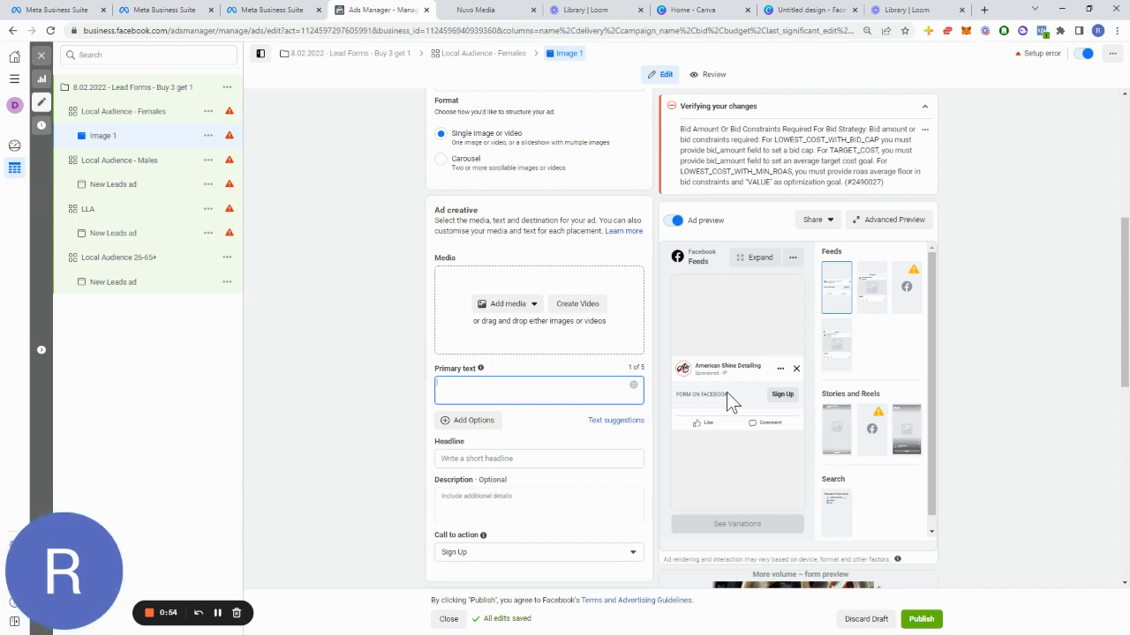
pyautogui.write('to d')
pyautogui.write('ustomize you')
pyautogui.write('r wi')
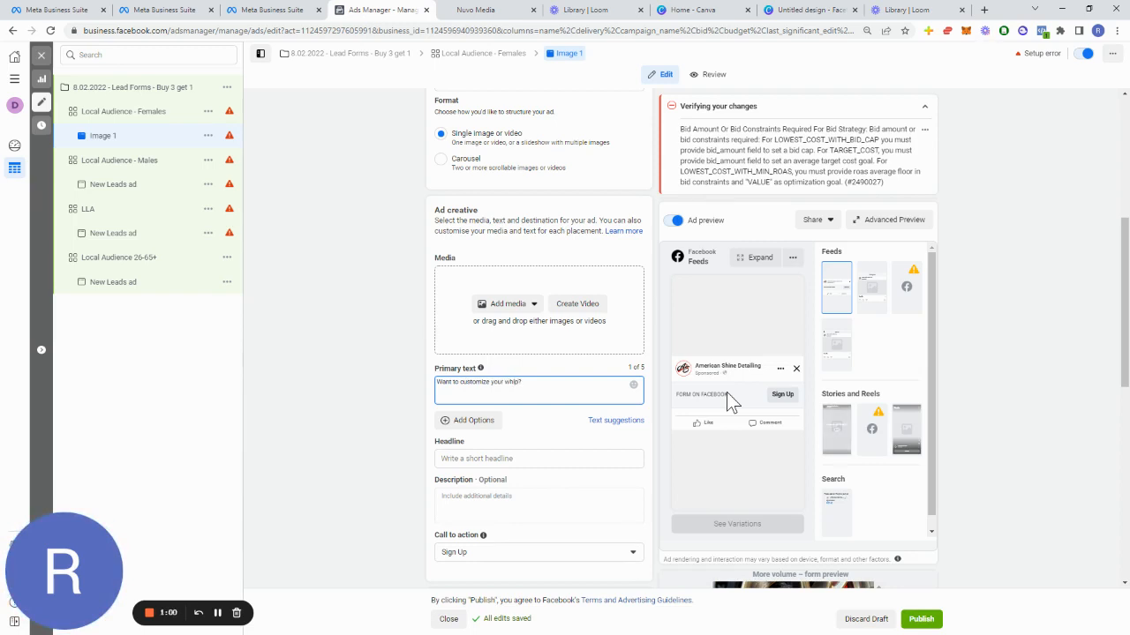
pyautogui.press('BackSpace')
pyautogui.press('BackSpace')
pyautogui.press('BackSpace')
pyautogui.press('BackSpace')
pyautogui.write('heels')
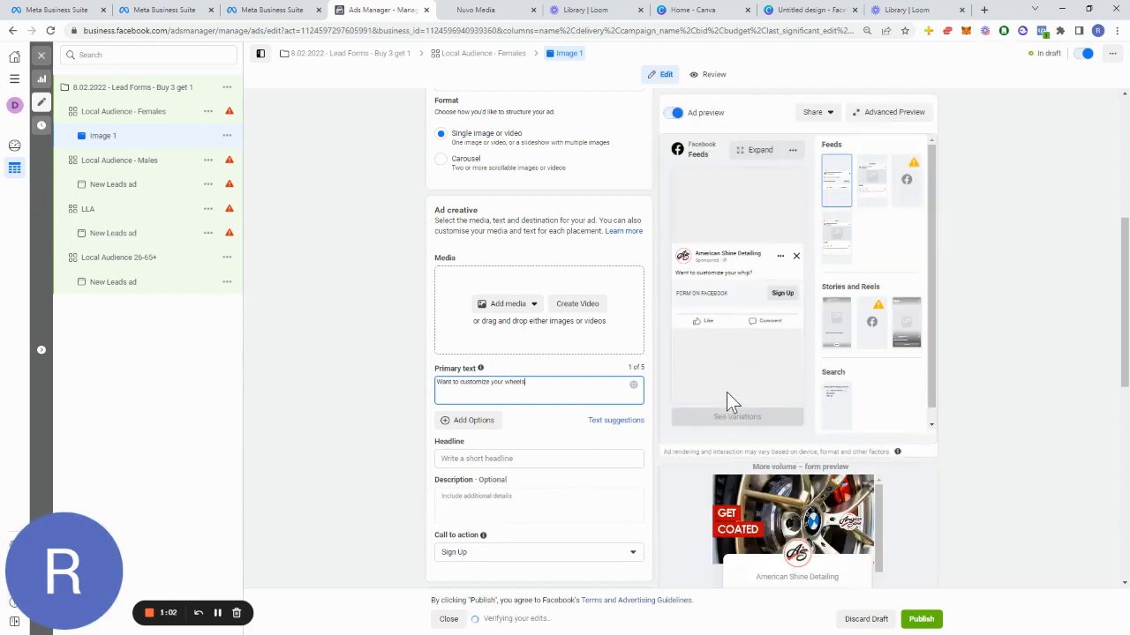
pyautogui.write('?')
# Step: Add the lines 'Get all your wheels Powder Coated for the price of 3.' and 'Choose whatever color you want' to the primary text
pyautogui.press('Return')
pyautogui.press('Return')
pyautogui.write('Add')
pyautogui.press('BackSpace')
pyautogui.press('BackSpace')
pyautogui.press('BackSpace')
pyautogui.press('BackSpace')
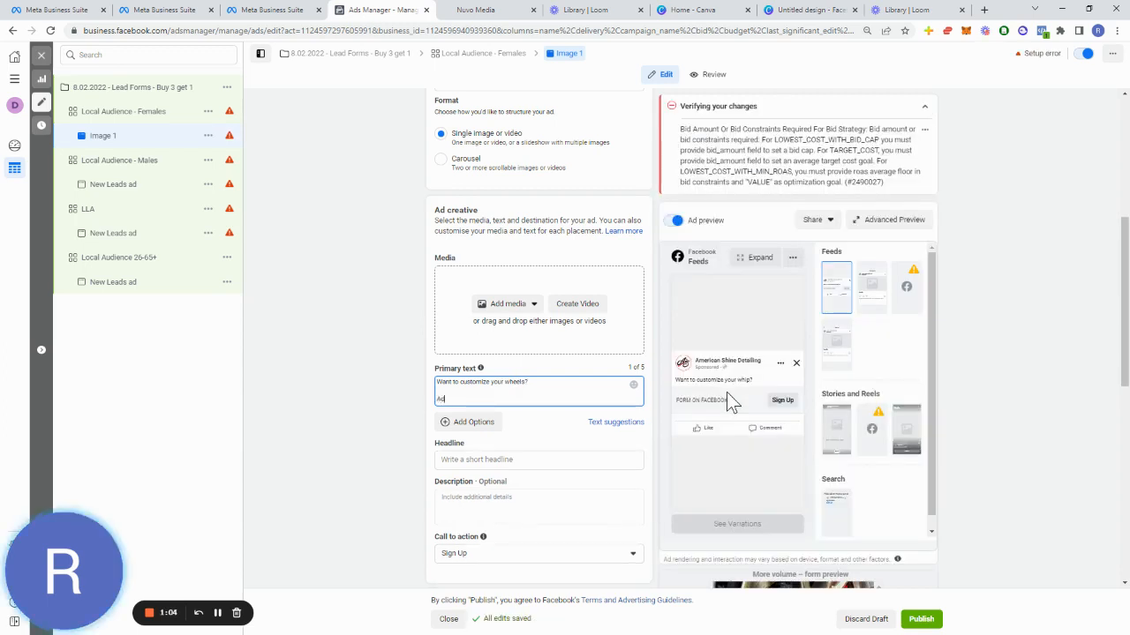
pyautogui.press('Return')
pyautogui.write('Buy')
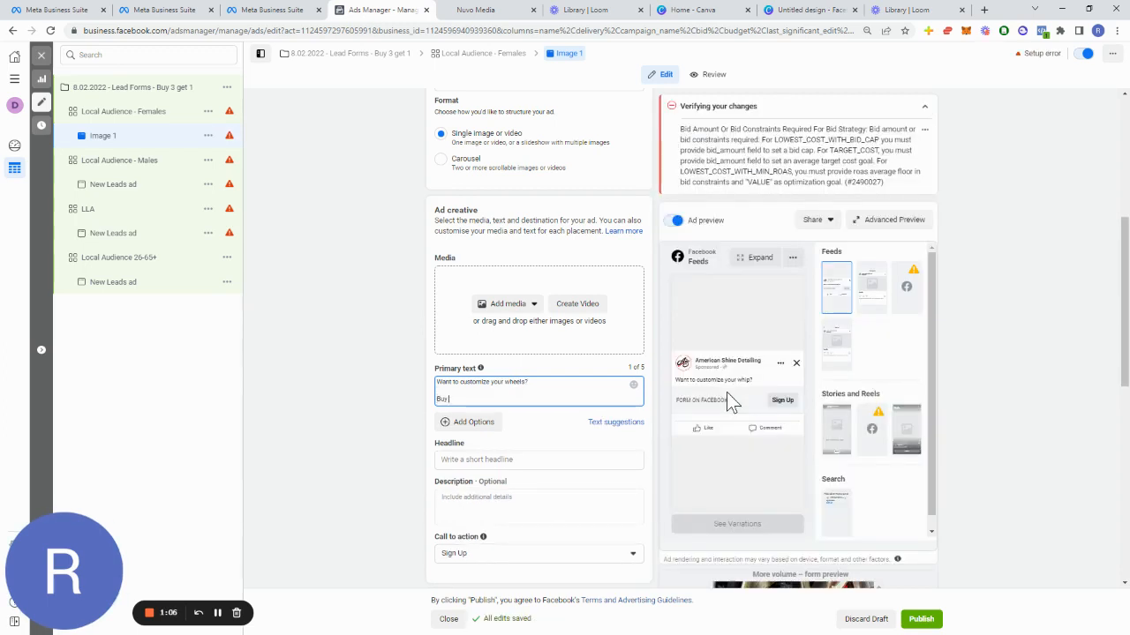
pyautogui.press('BackSpace')
pyautogui.press('BackSpace')
pyautogui.press('BackSpace')
pyautogui.write('Get')
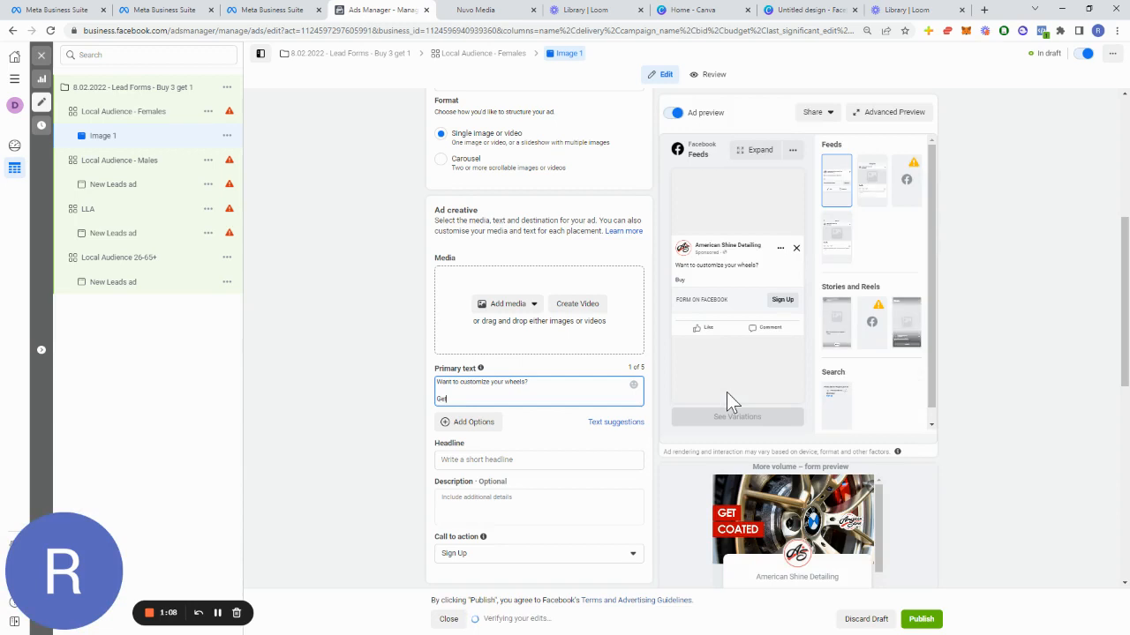
pyautogui.write(' all your a')
pyautogui.write('heels')
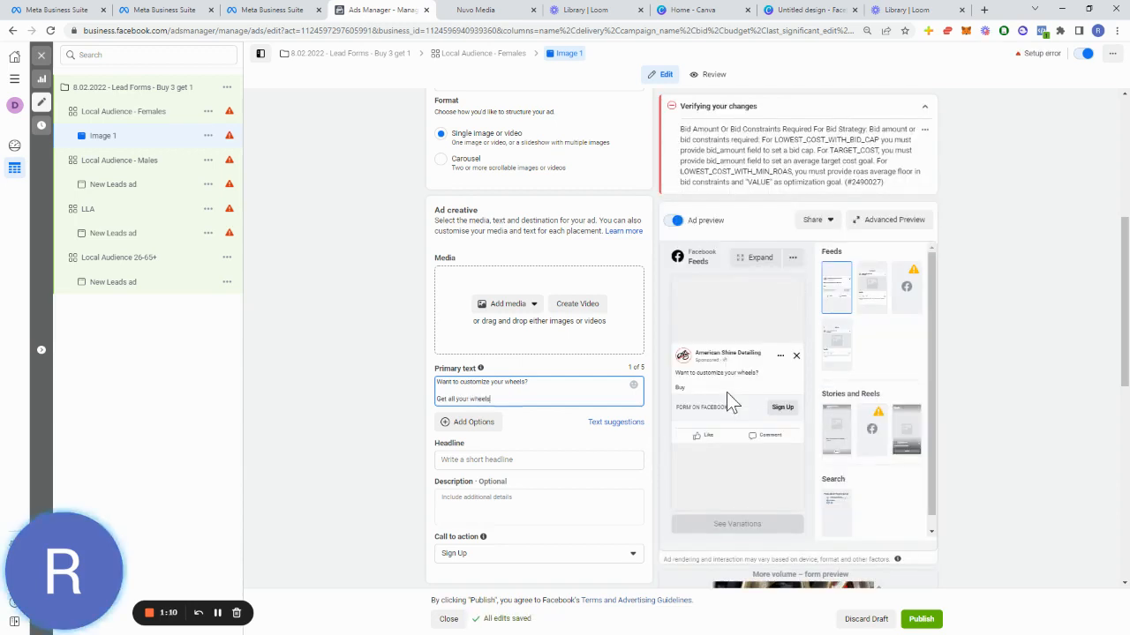
pyautogui.write(' Porder Coated for the price o')
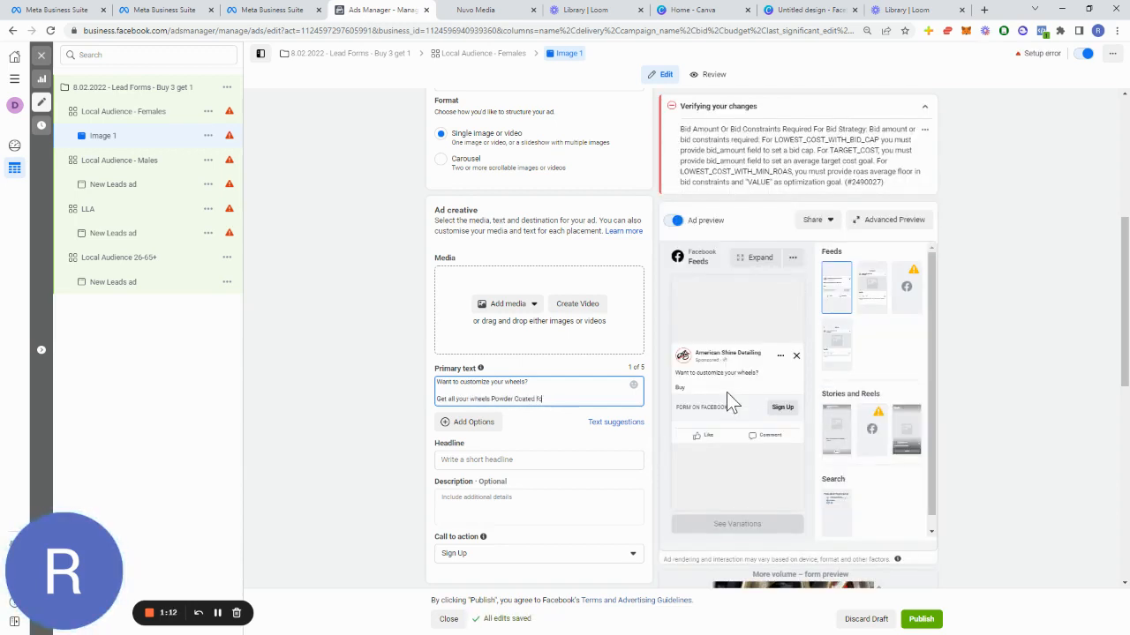
pyautogui.write('f')
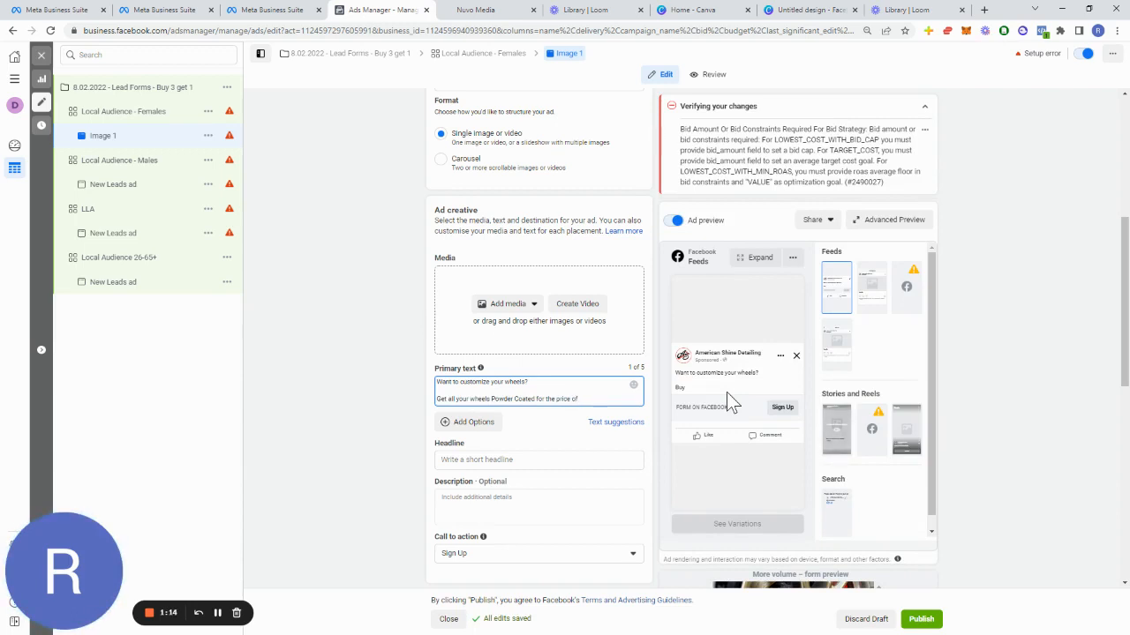
pyautogui.write(' 3.')
pyautogui.press('Return')
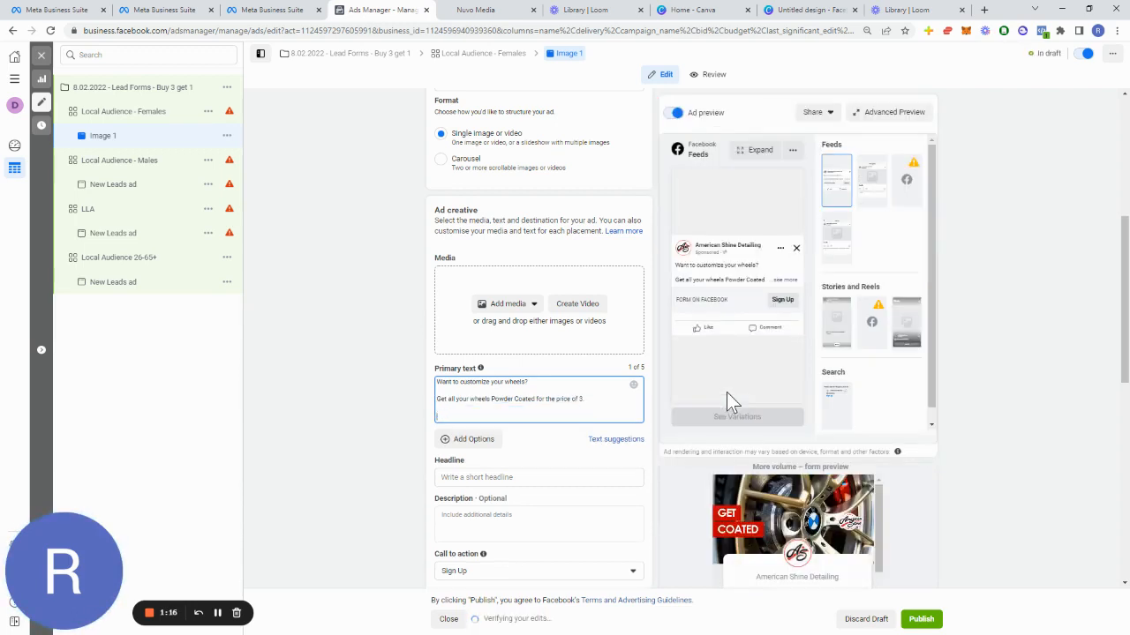
pyautogui.write('Choose whatever color you want')
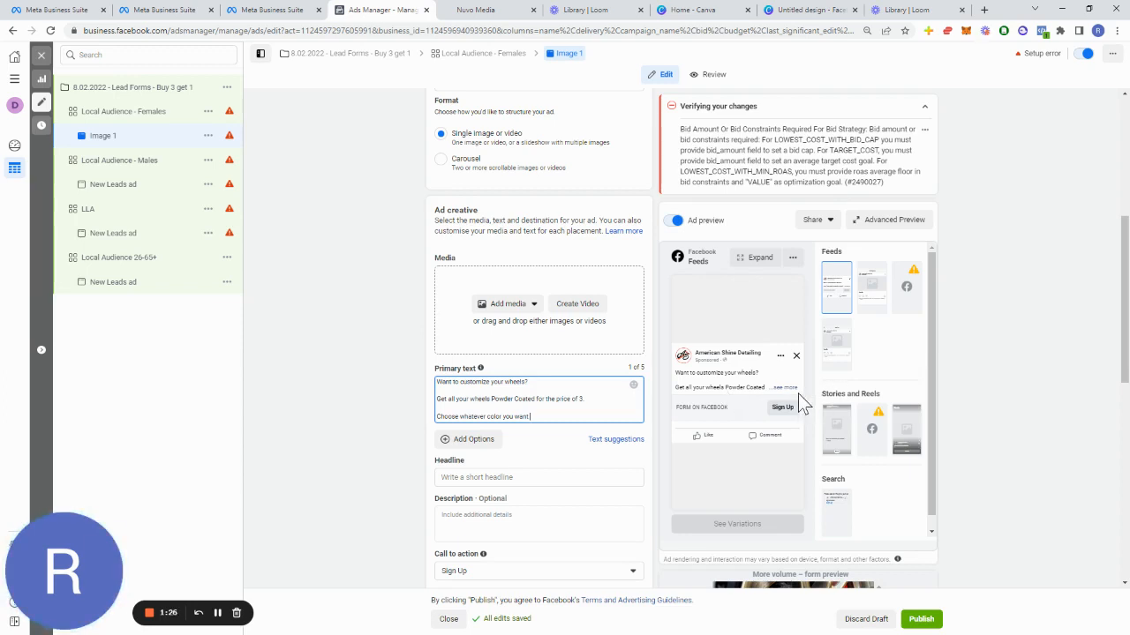
# Step: Set the ad's headline to 'Buy 3 Get 1 For Free'
pyautogui.scroll(-1, 504, 459)
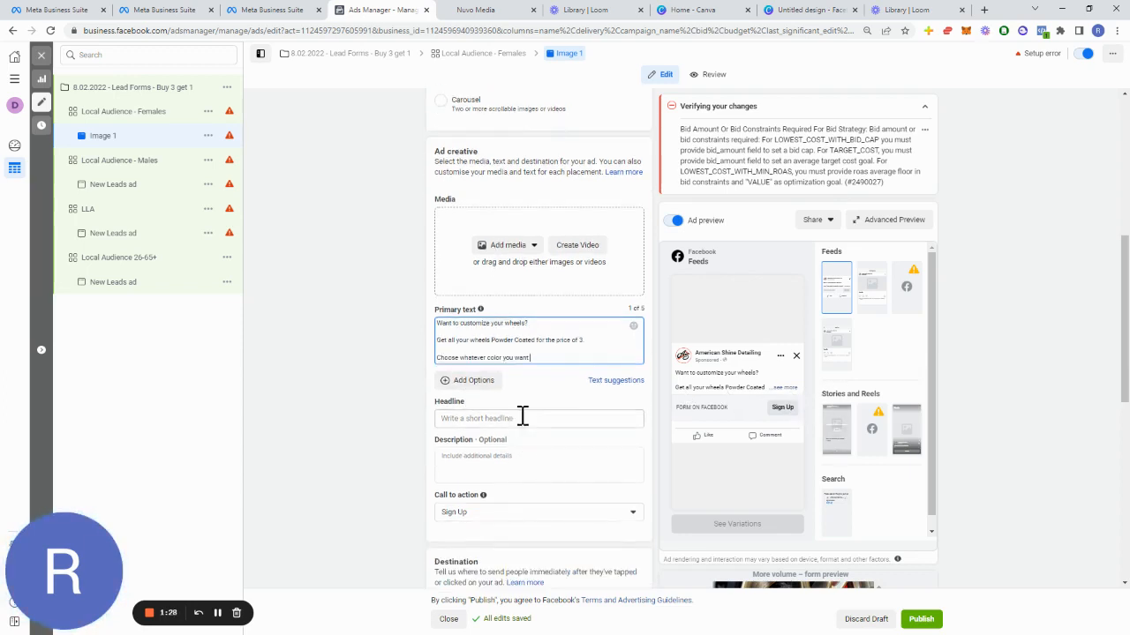
pyautogui.click(522, 417)
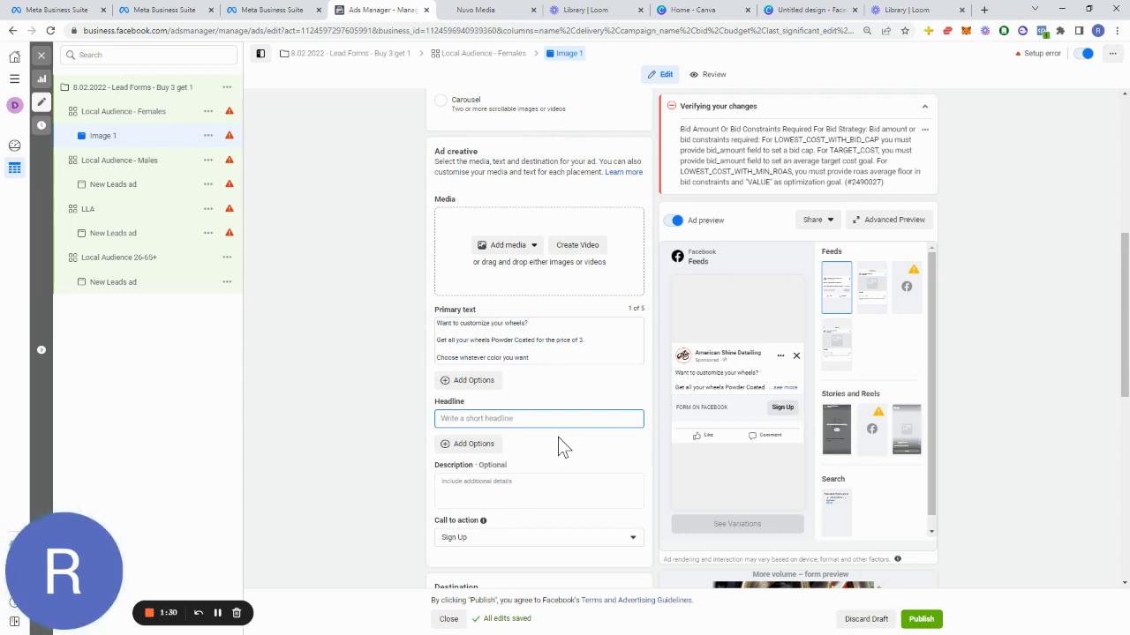
pyautogui.write('Buy 3 get')
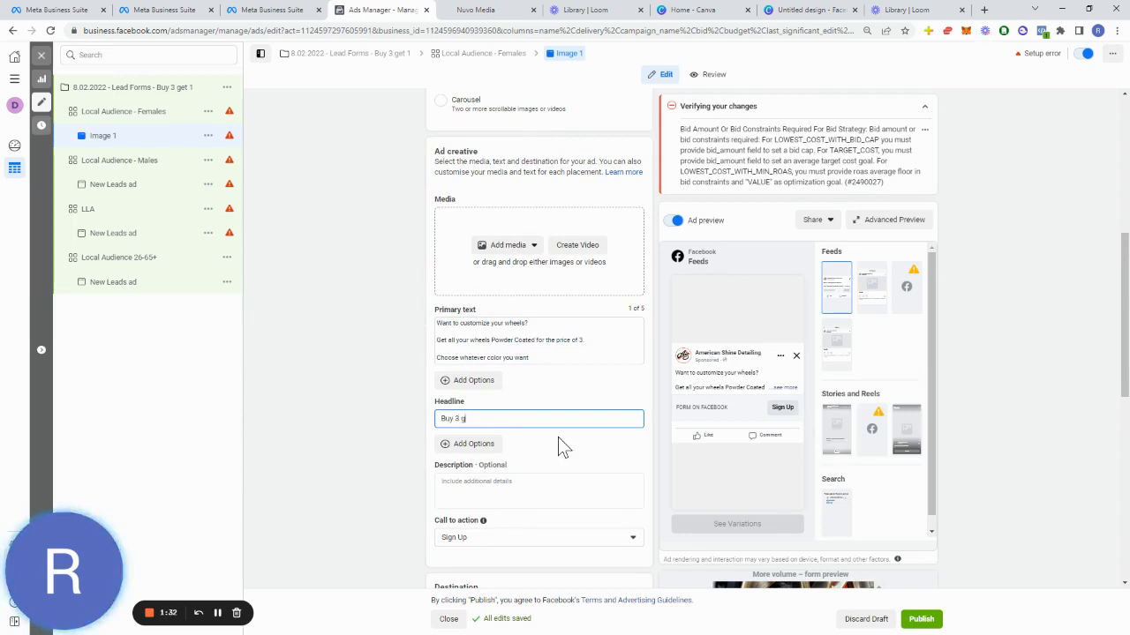
pyautogui.press('BackSpace')
pyautogui.press('BackSpace')
pyautogui.press('BackSpace')
pyautogui.write('Get 1 F')
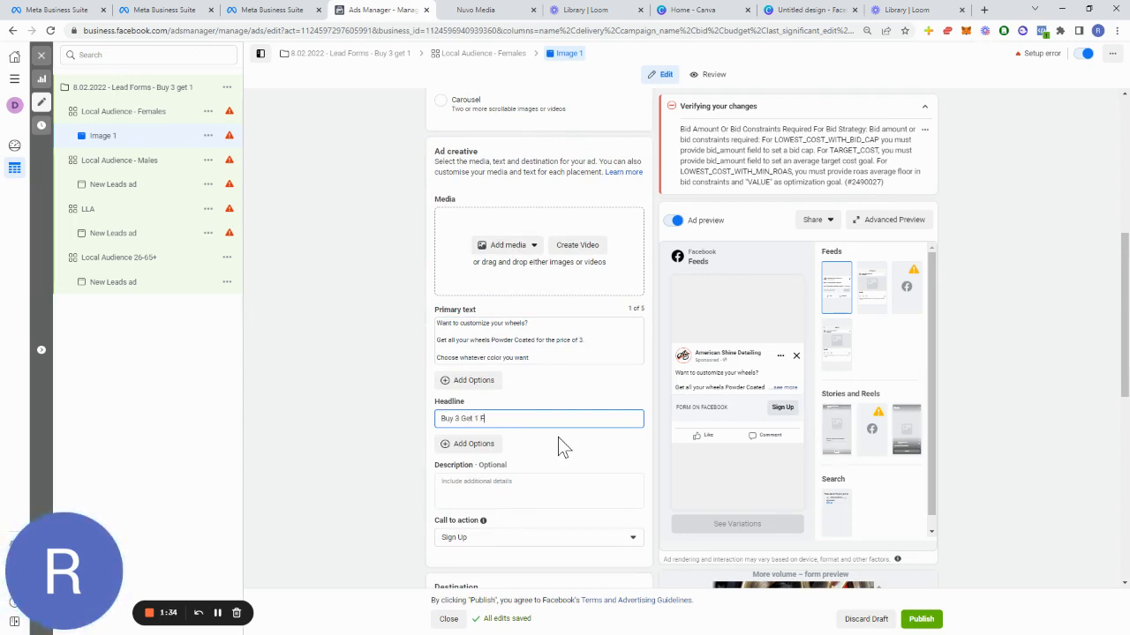
pyautogui.write('or Fiee')
# Step: Set the description to 'Miami's finest powder coating shop, serving Wade County since 1999'
pyautogui.click(533, 486)
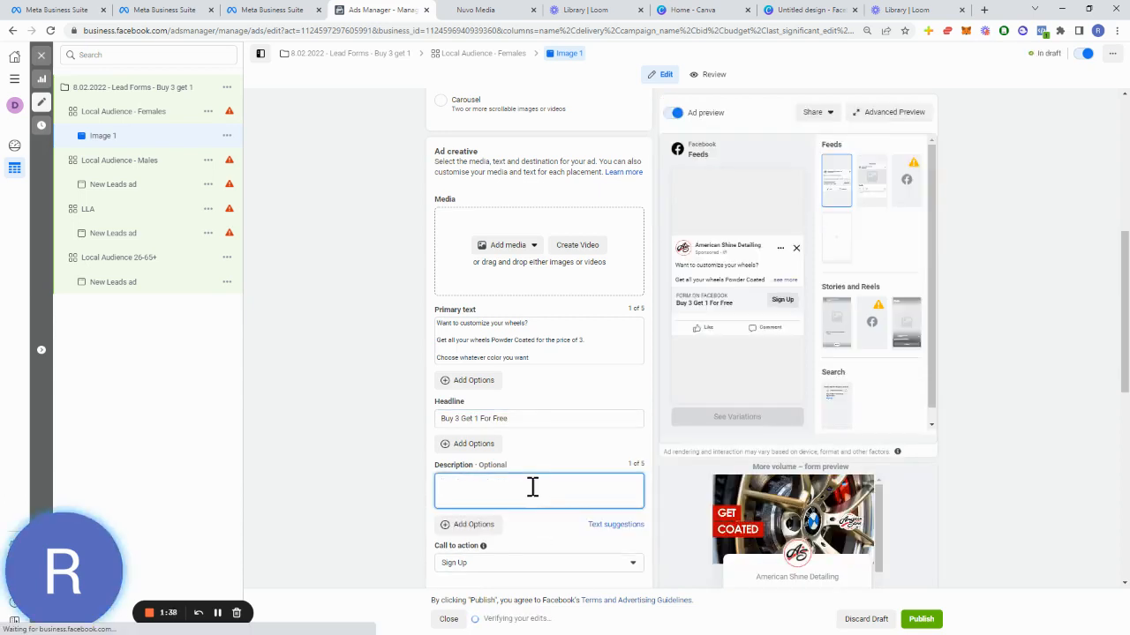
pyautogui.write('Miami')
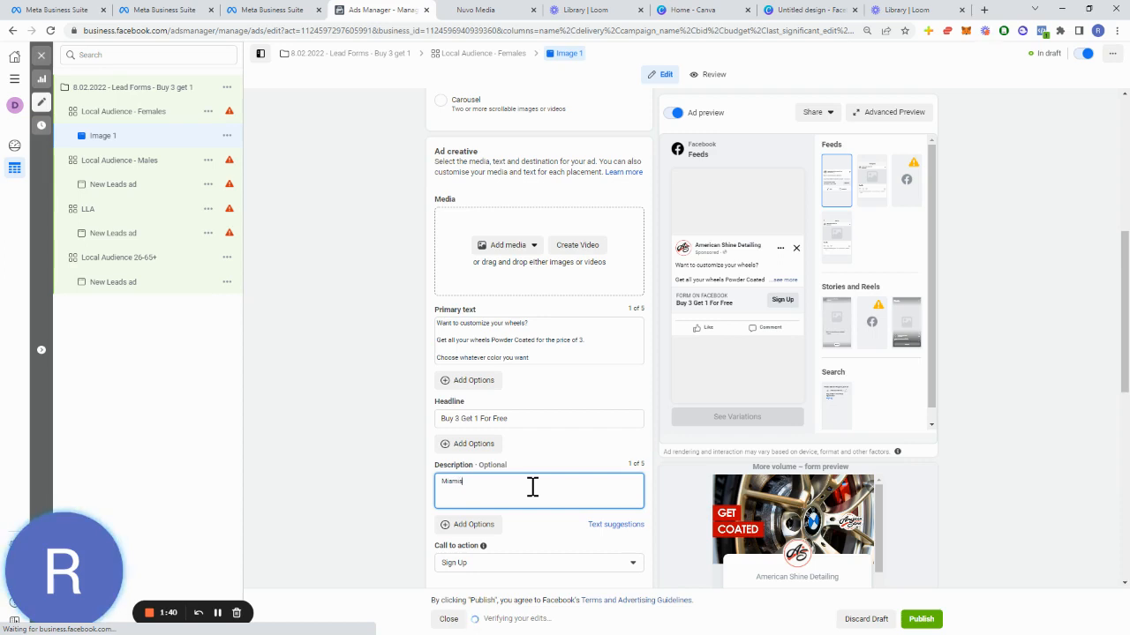
pyautogui.write("'s finest pow")
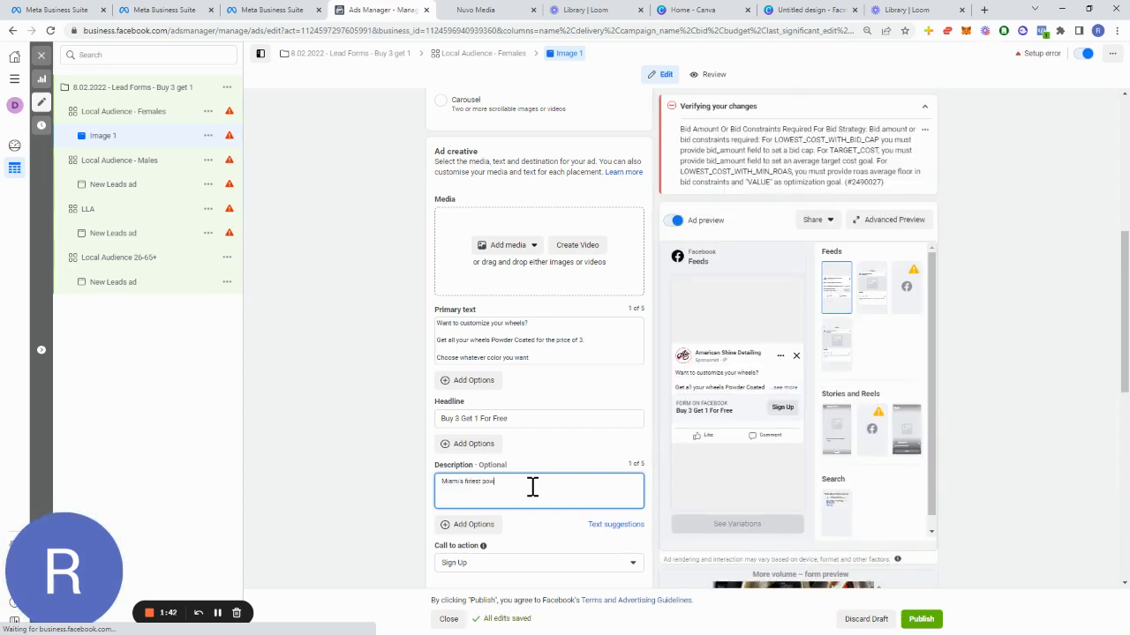
pyautogui.write('der coating s')
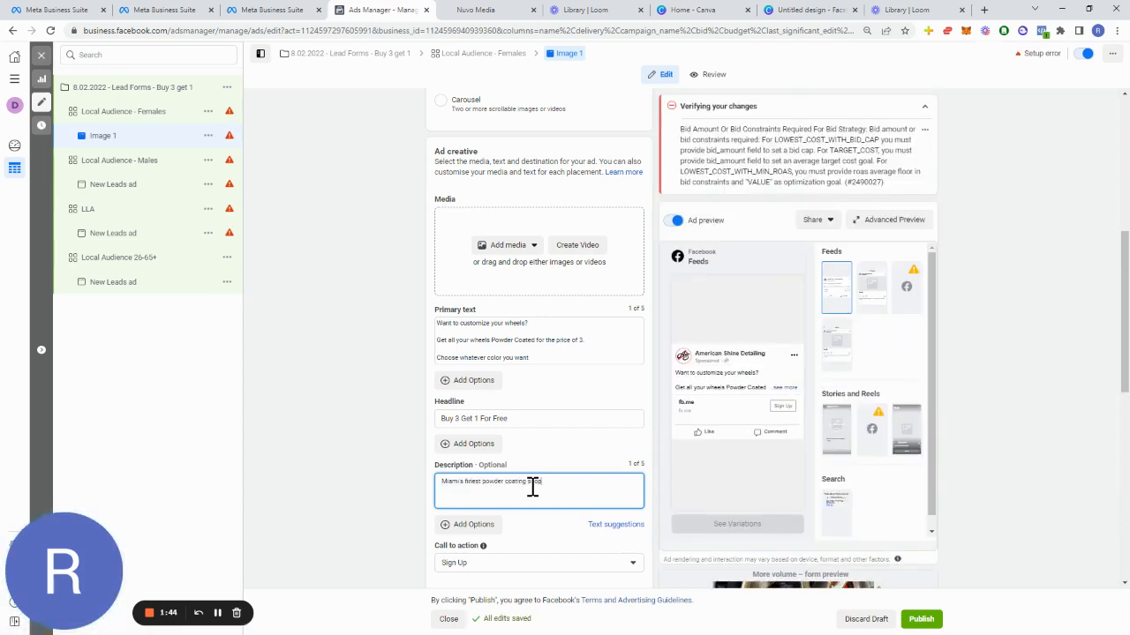
pyautogui.write('hop, serving')
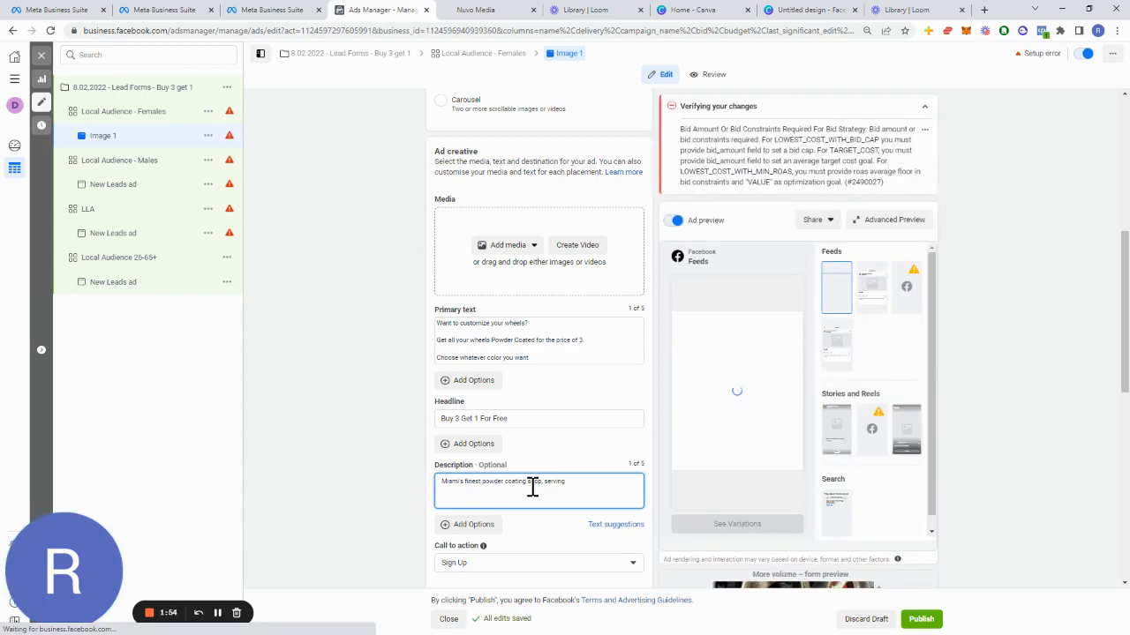
pyautogui.write('e County since ')
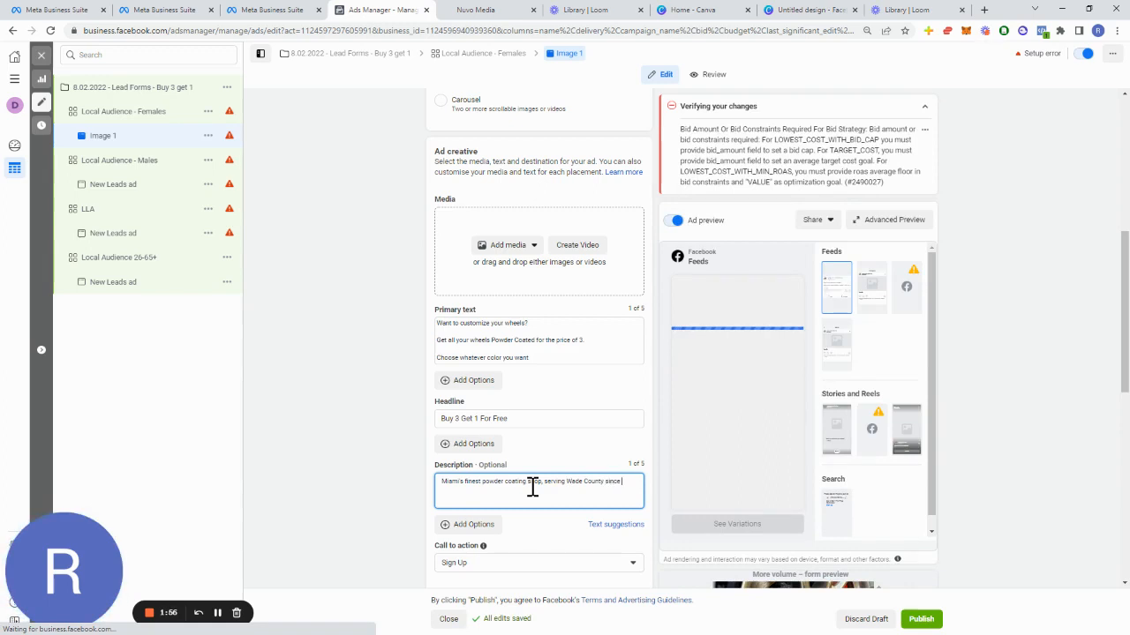
pyautogui.write('1999')
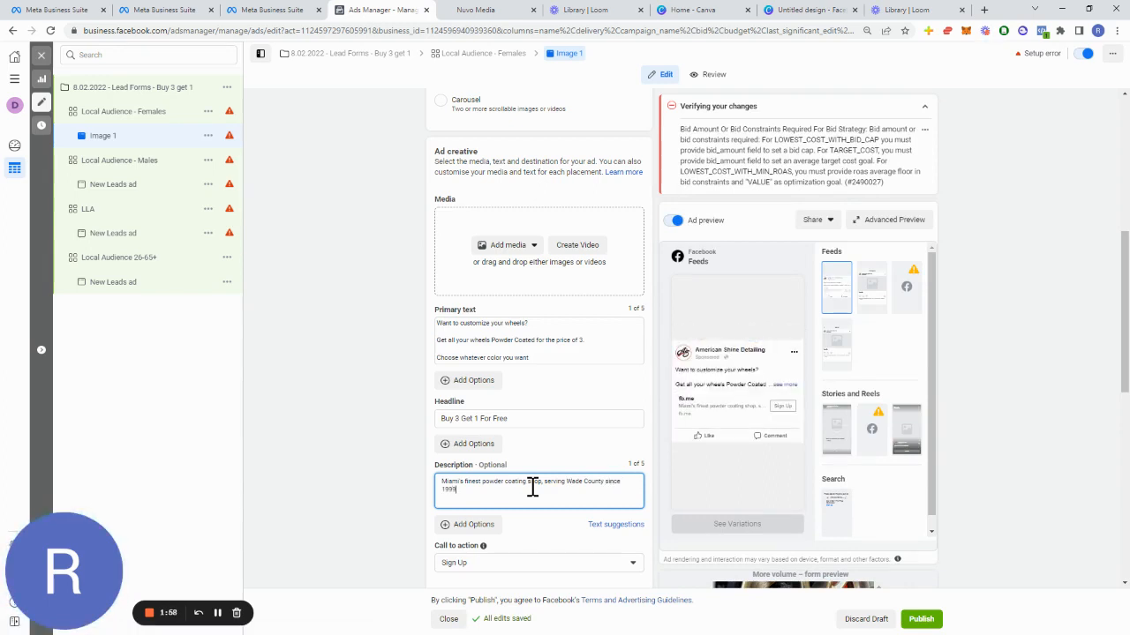
# Step: Change the ad's call to action to Learn More
pyautogui.scroll(-1, 526, 486)
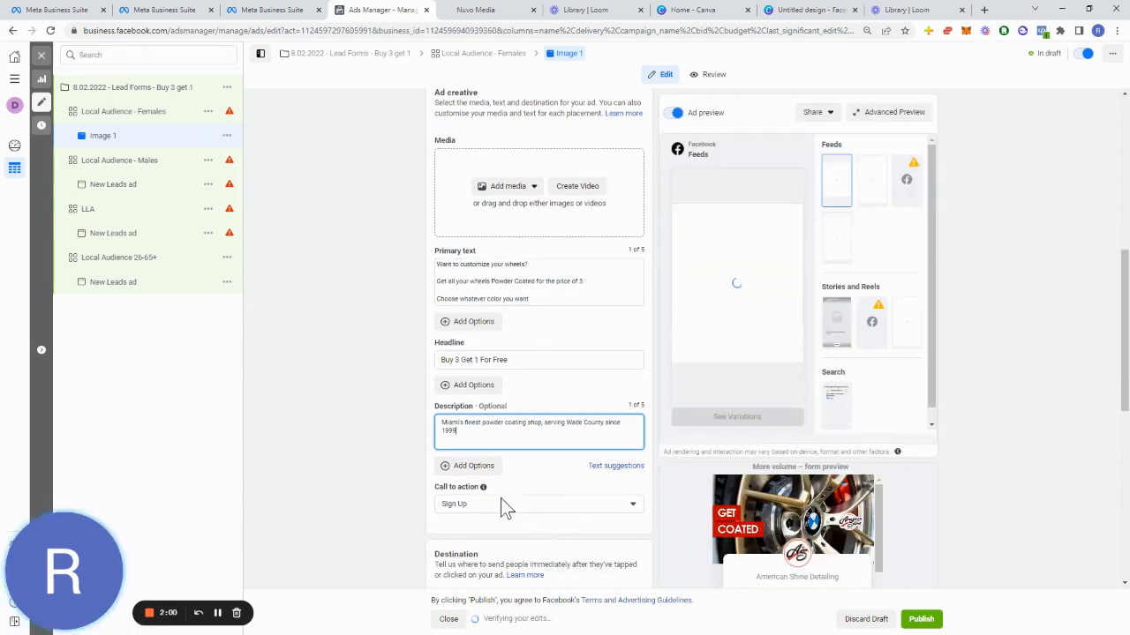
pyautogui.click(500, 499)
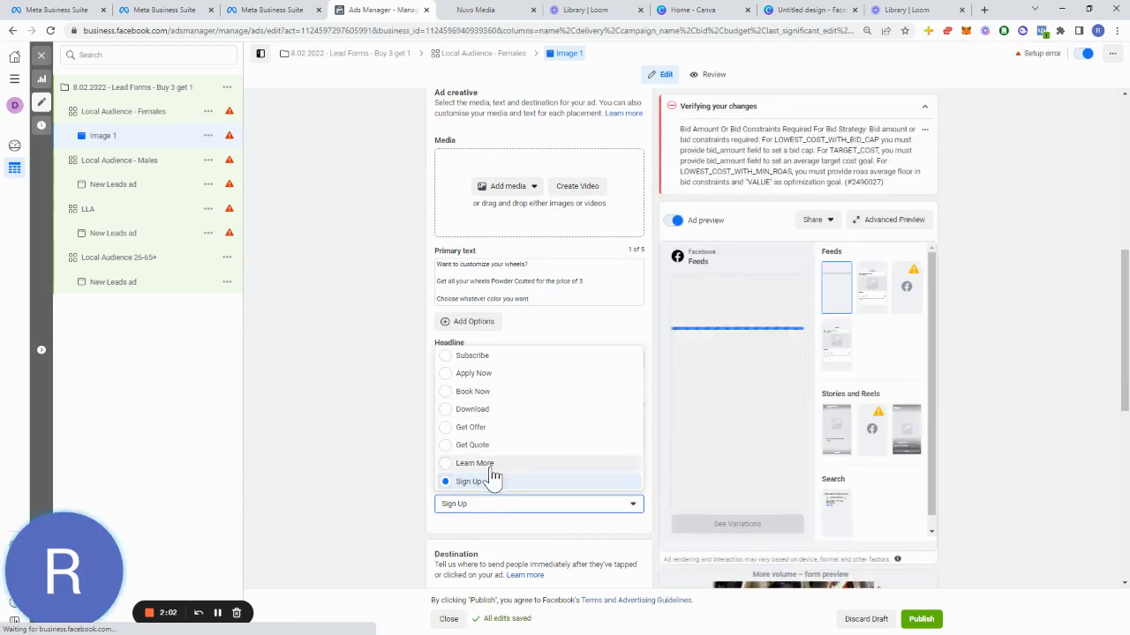
pyautogui.click(474, 462)
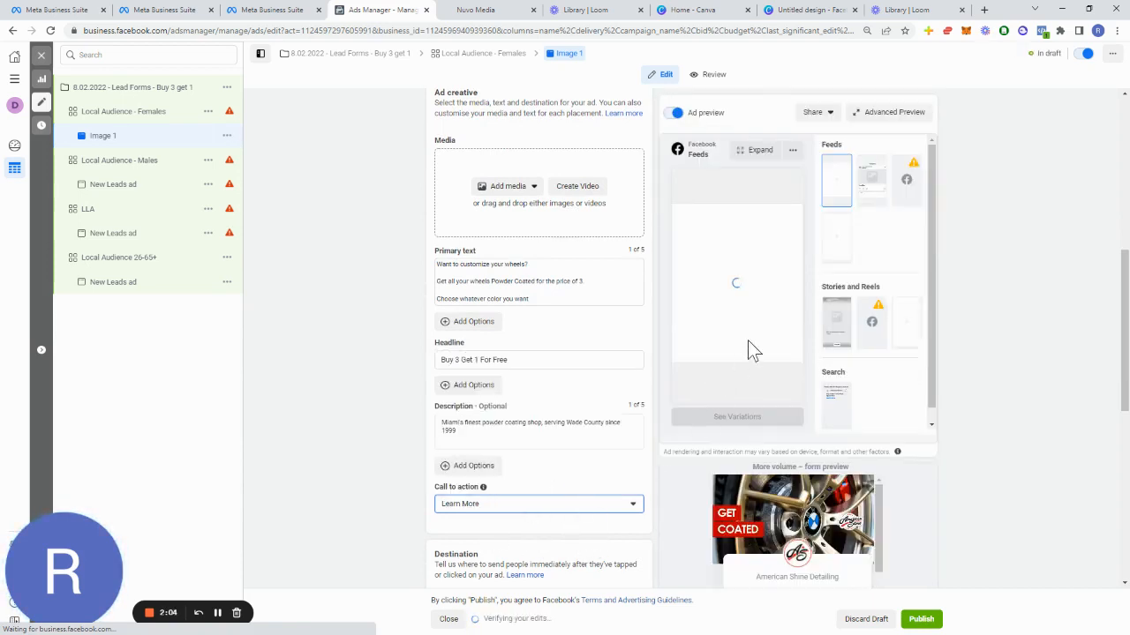
# Step: Switch to the untitled Facebook Post design in Canva
pyautogui.scroll(-3, 548, 443)
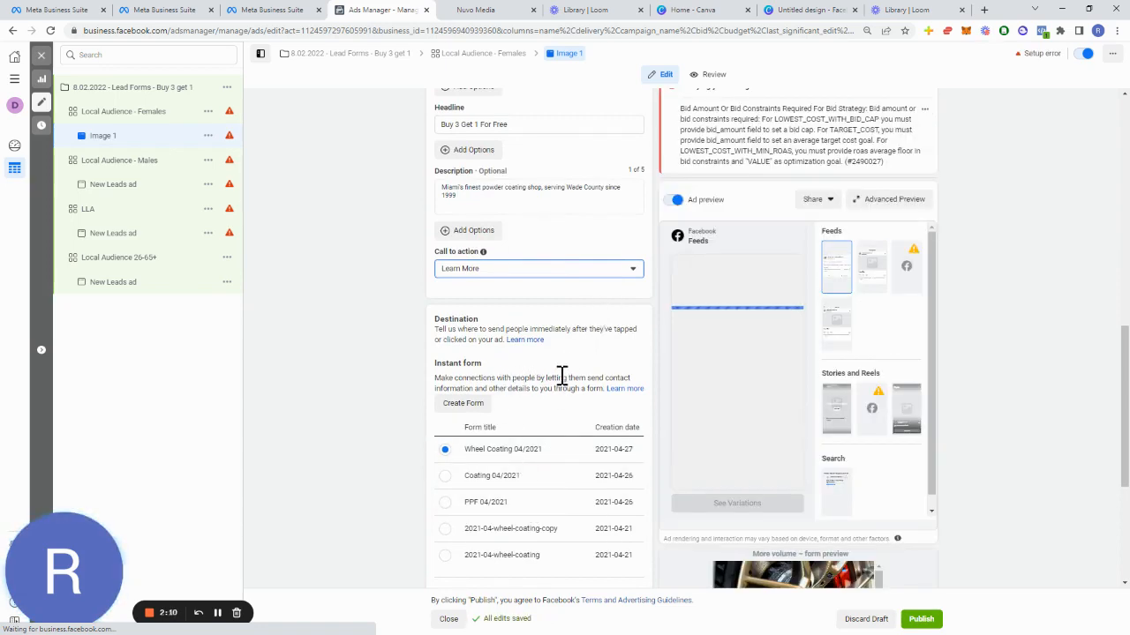
pyautogui.scroll(-2, 549, 489)
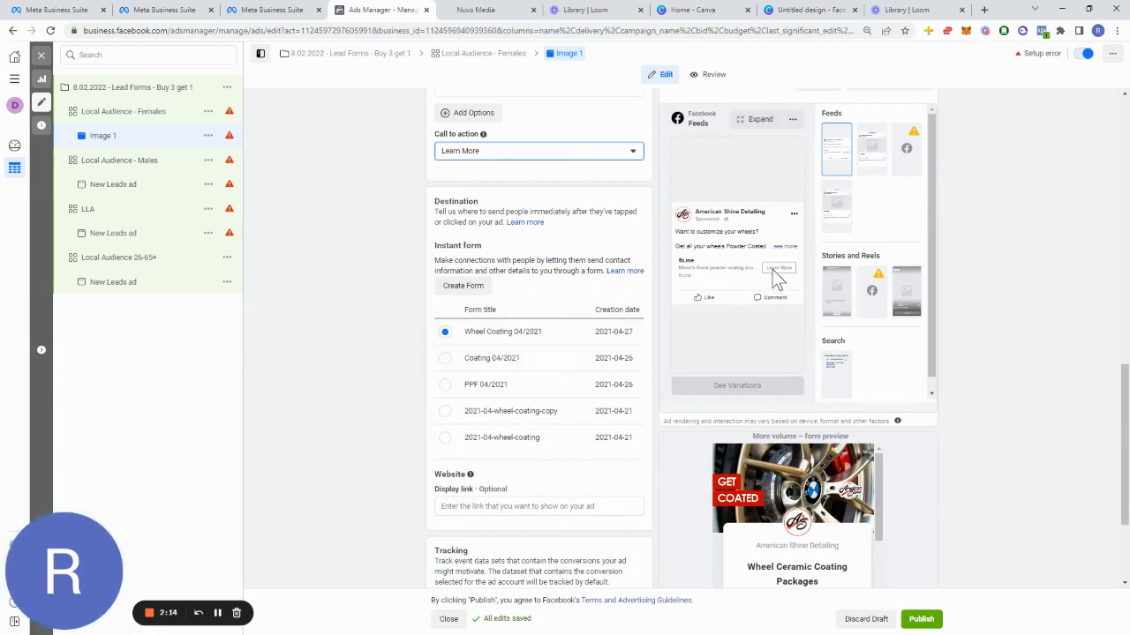
pyautogui.scroll(8, 565, 335)
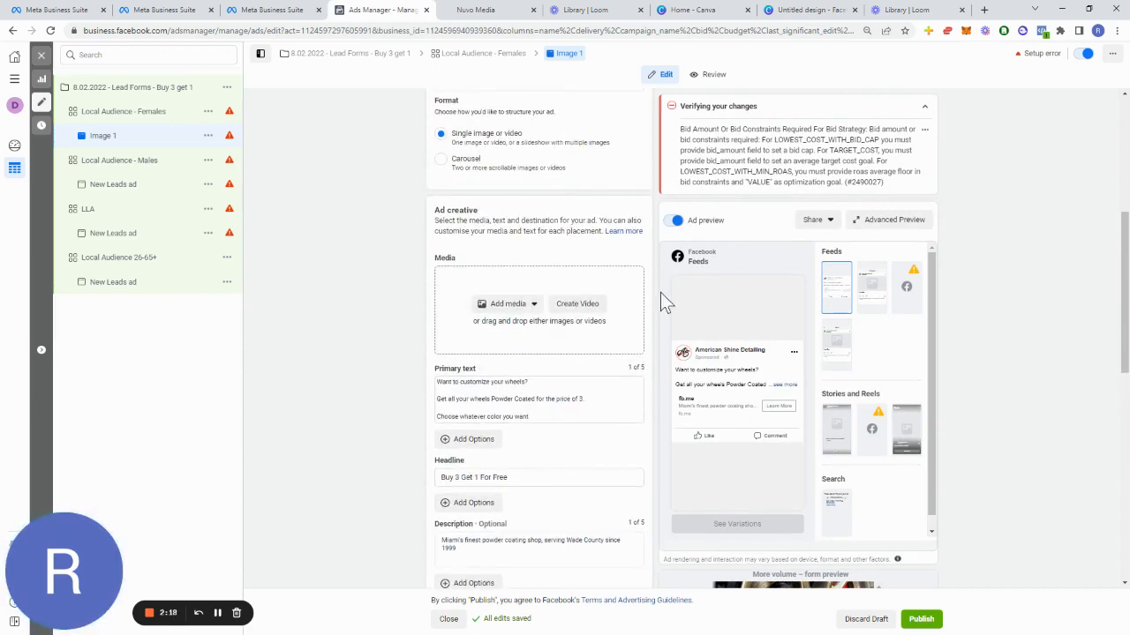
pyautogui.scroll(5, 630, 377)
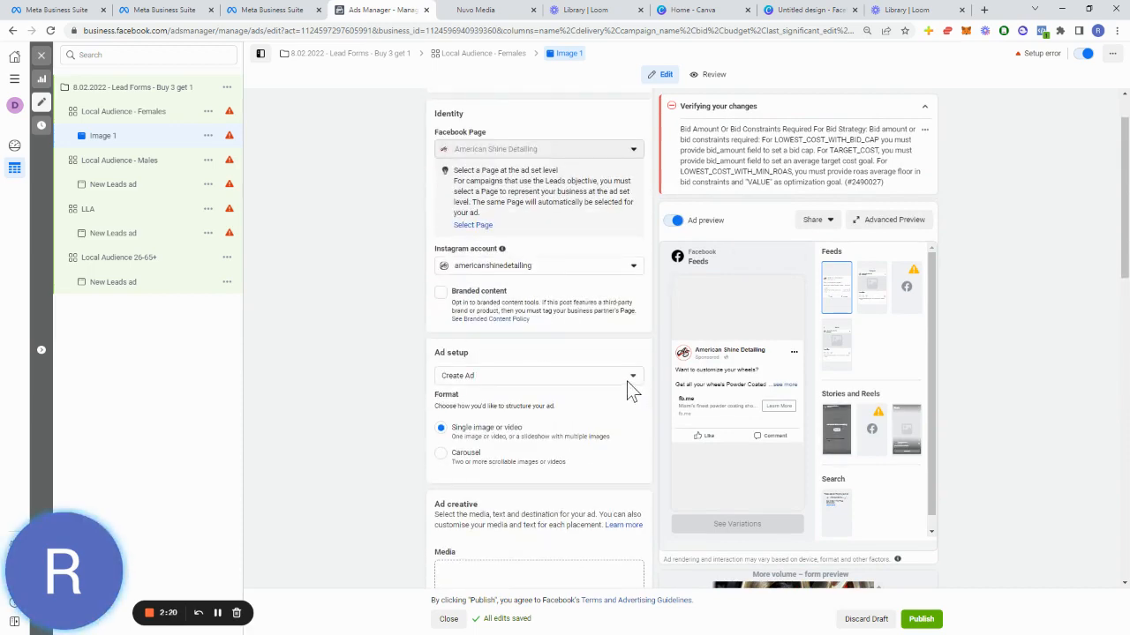
pyautogui.scroll(-2, 625, 383)
pyautogui.scroll(-1, 622, 389)
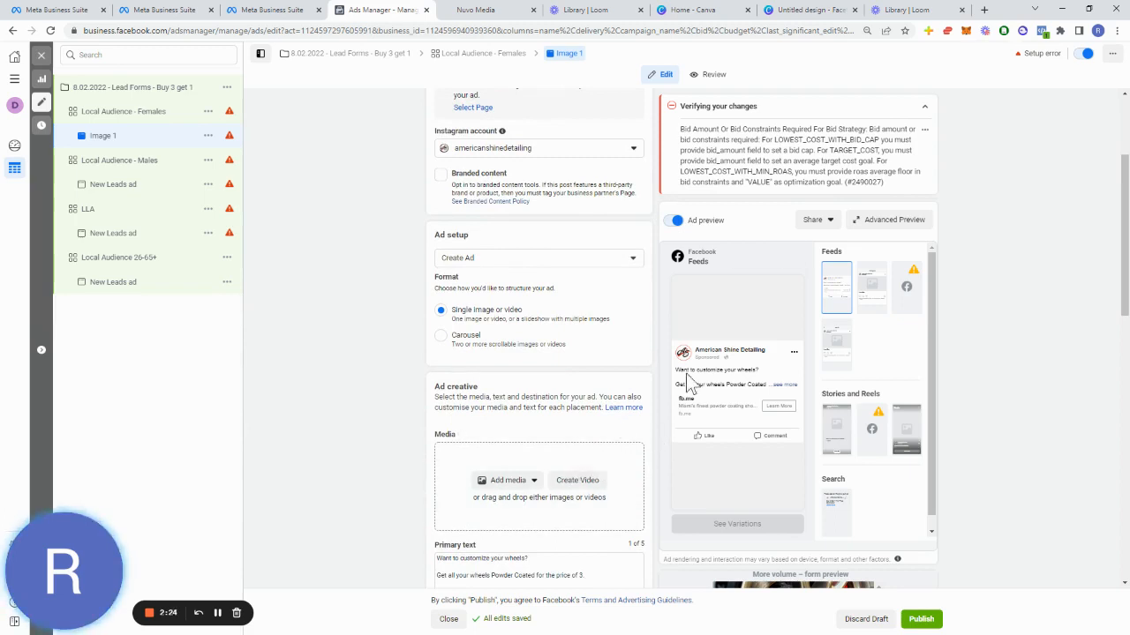
pyautogui.moveTo(730, 394)
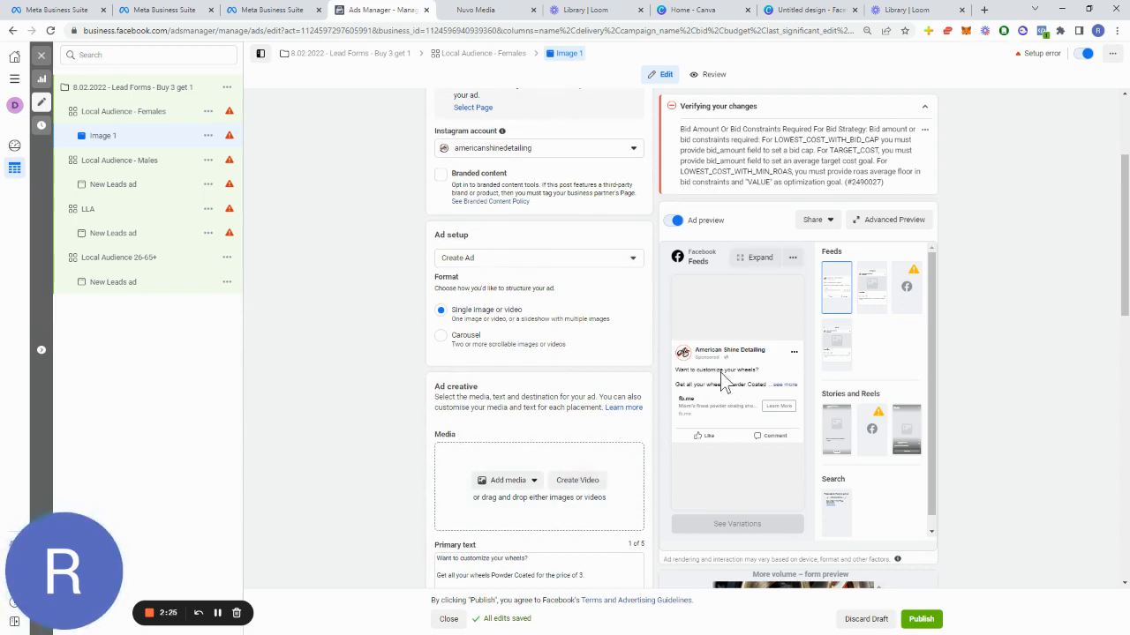
pyautogui.click(804, 11)
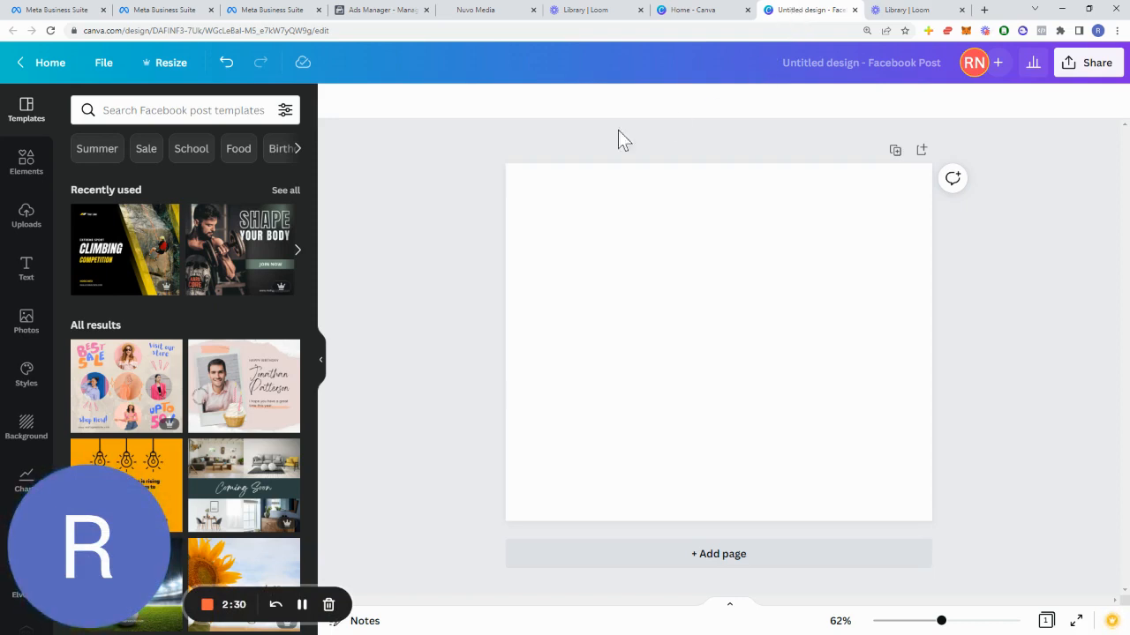
# Step: Search the Facebook post templates for car and browse through the results
pyautogui.click(236, 115)
pyautogui.click(386, 174)
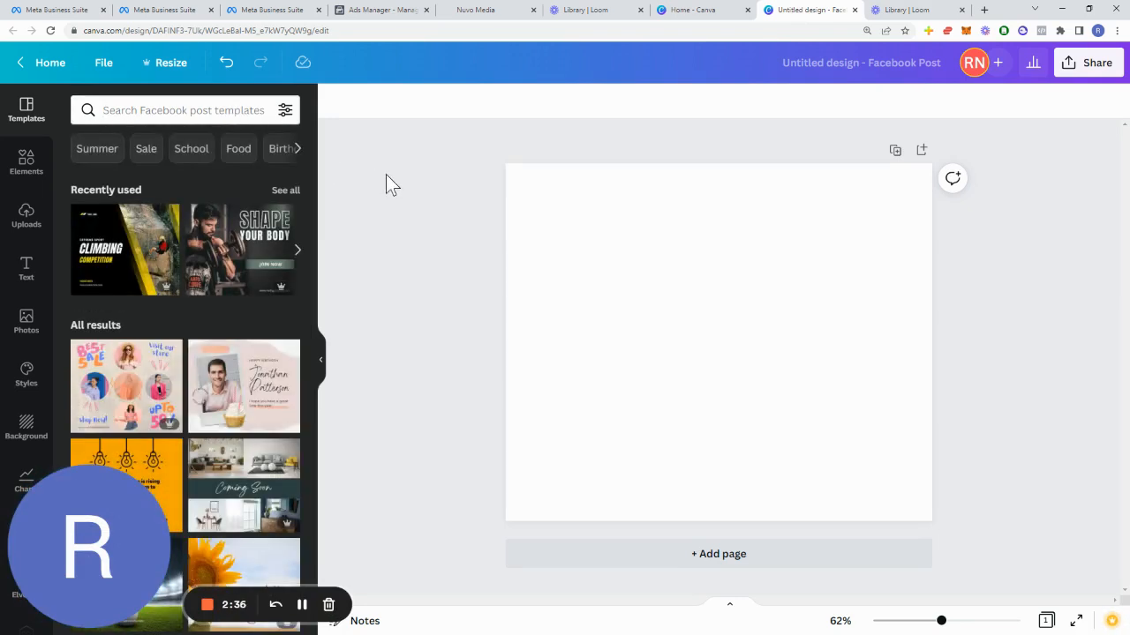
pyautogui.click(202, 108)
pyautogui.write('car')
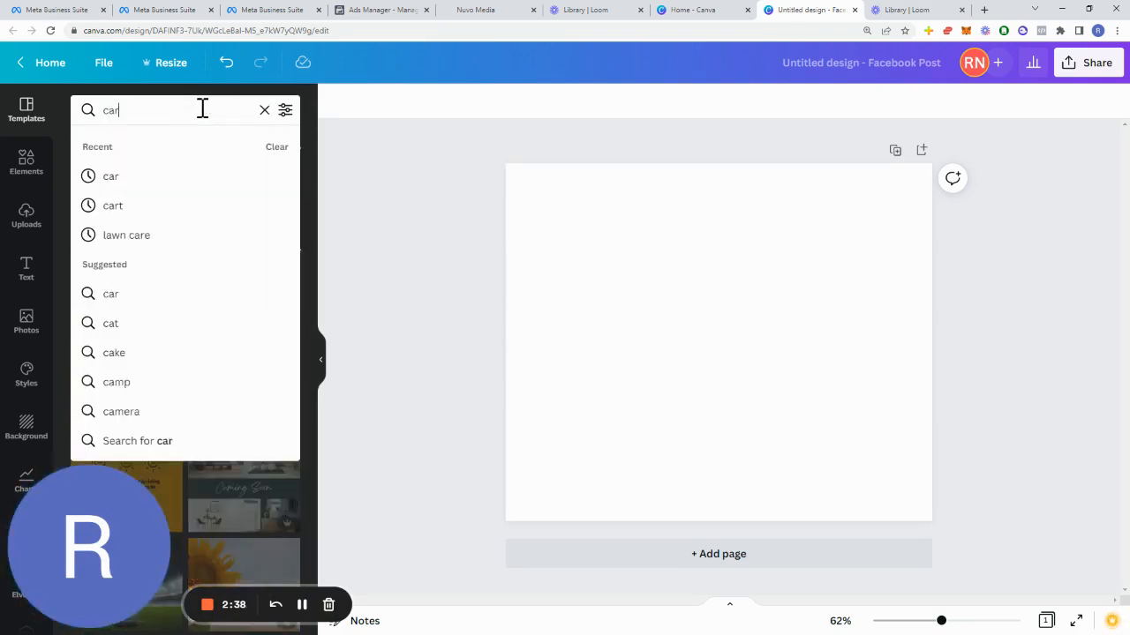
pyautogui.click(164, 178)
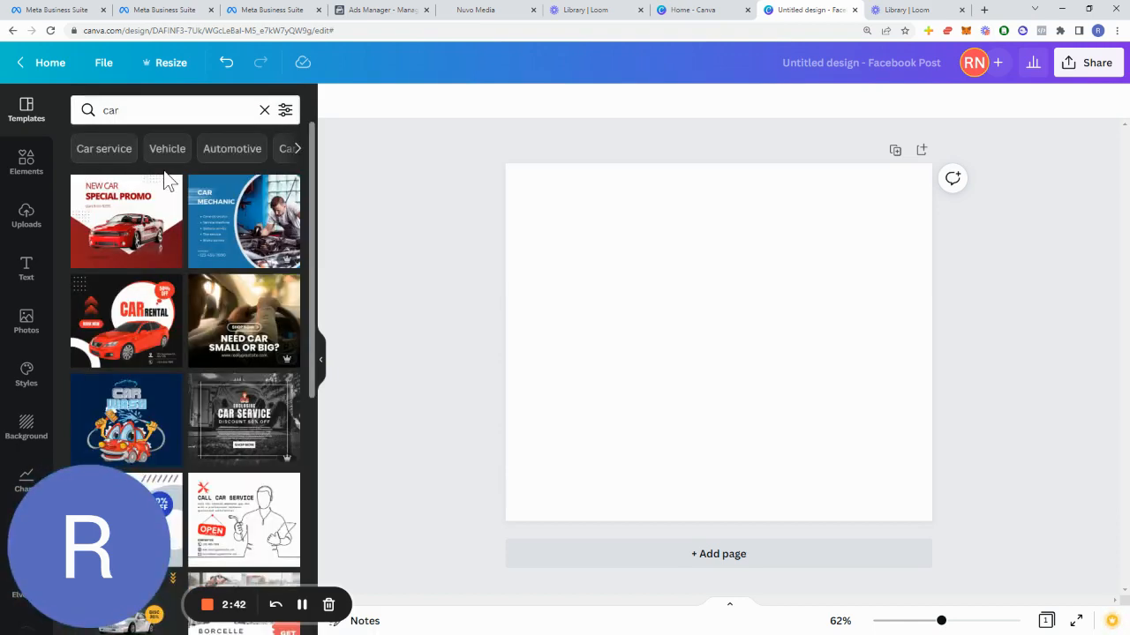
pyautogui.scroll(-3, 176, 319)
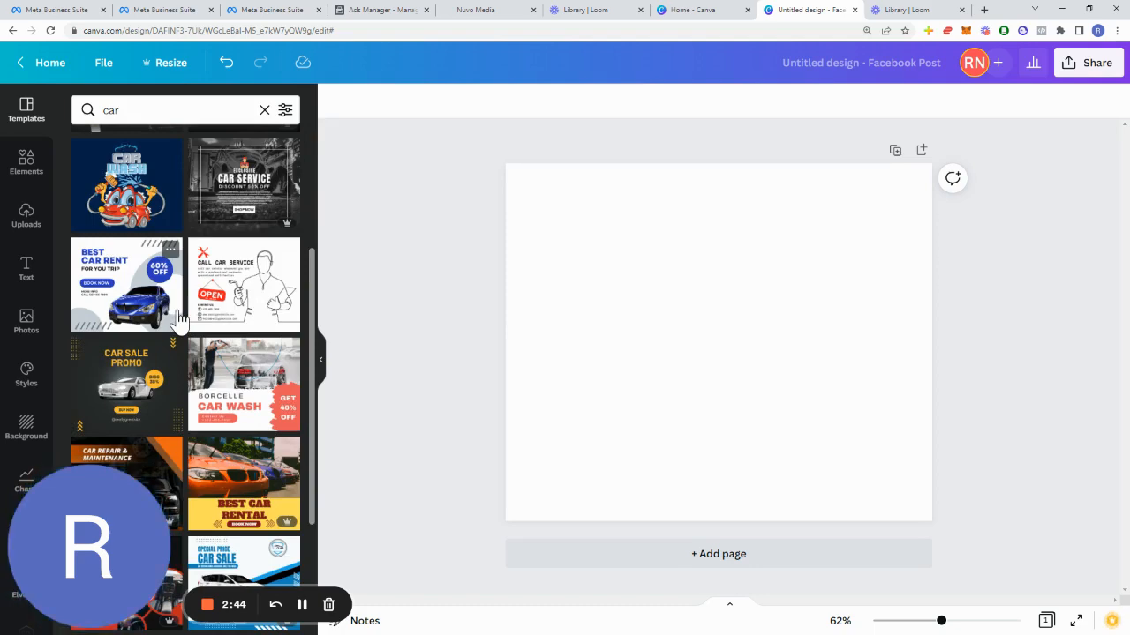
pyautogui.scroll(-2, 177, 319)
pyautogui.scroll(-2, 176, 320)
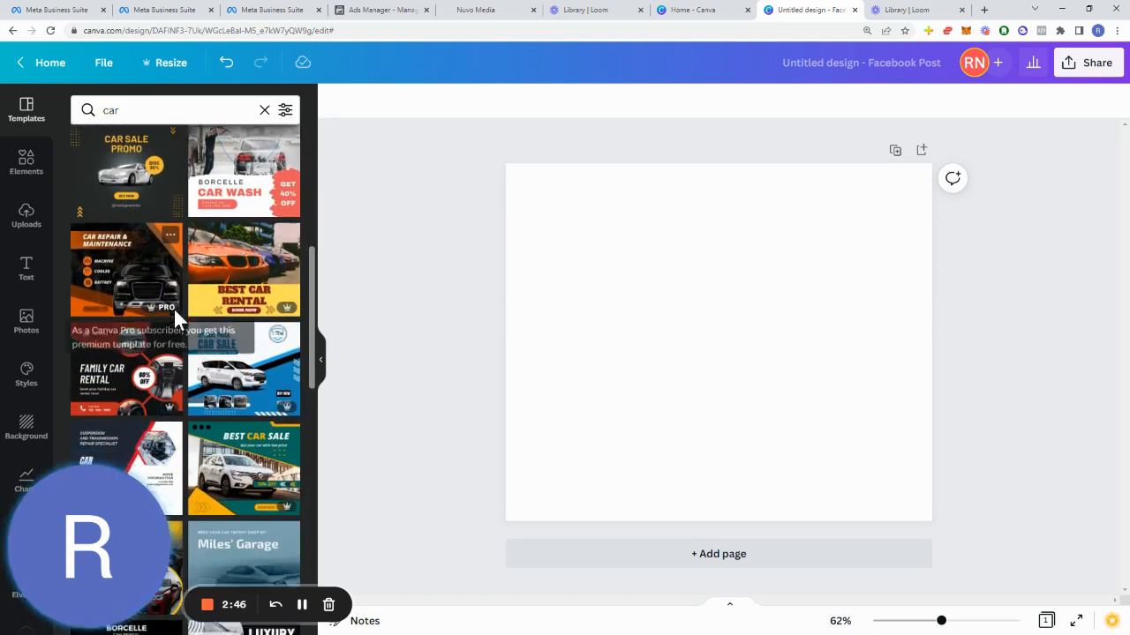
pyautogui.scroll(-3, 174, 309)
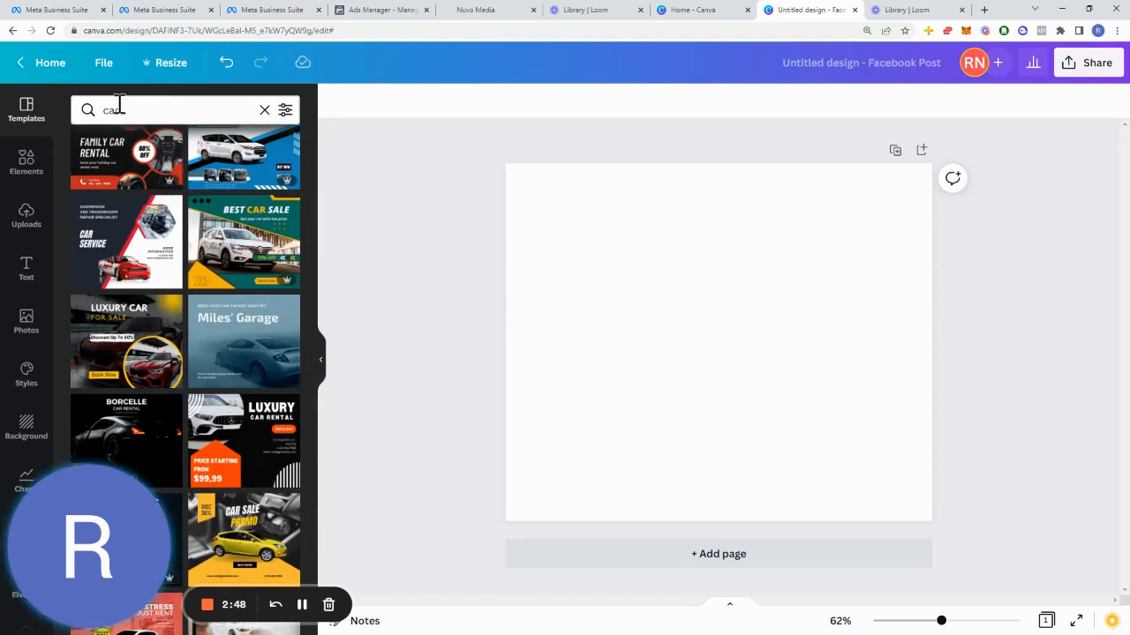
# Step: Search the templates for gym and apply the 'Fitness Gym Special' template to the design
pyautogui.moveTo(119, 106); pyautogui.dragTo(5, 88)
pyautogui.write('gym')
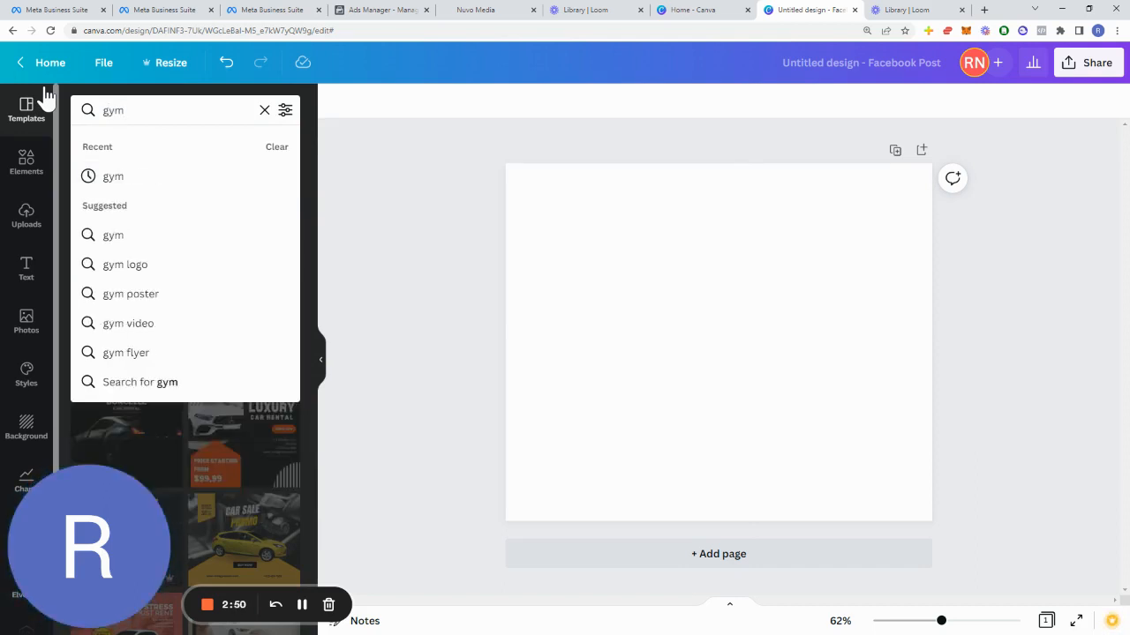
pyautogui.click(162, 176)
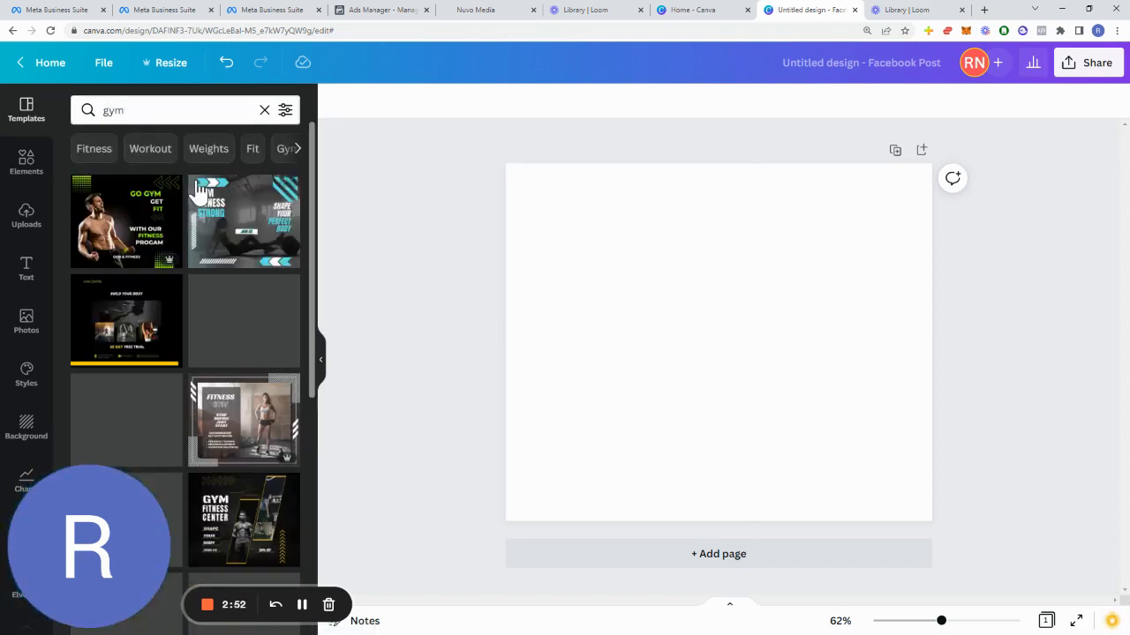
pyautogui.scroll(-2, 174, 358)
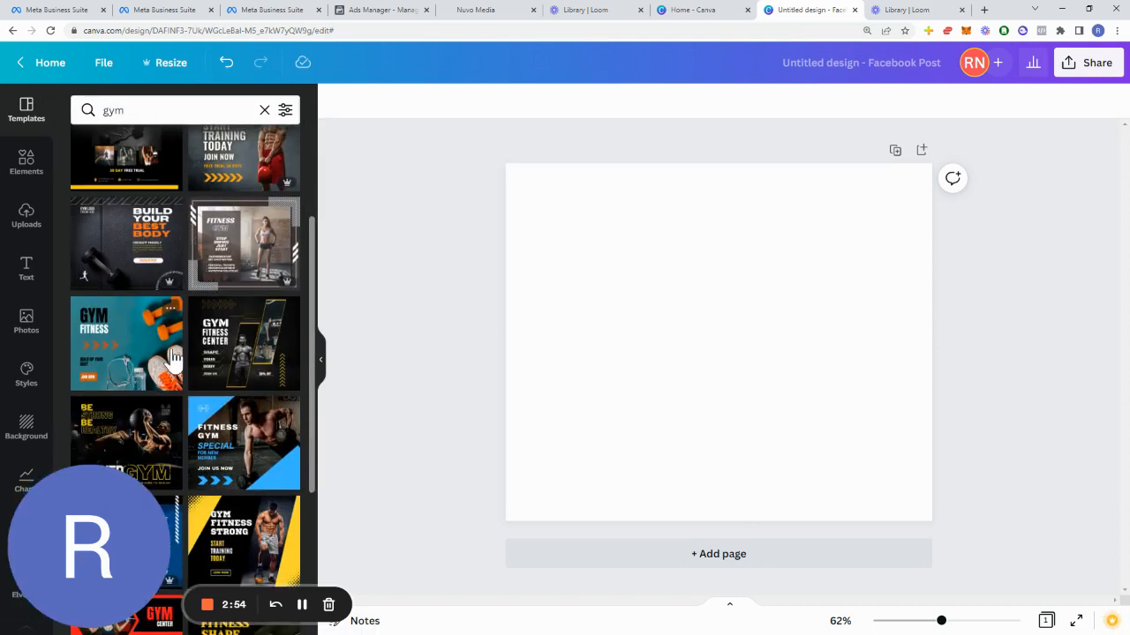
pyautogui.scroll(-3, 174, 357)
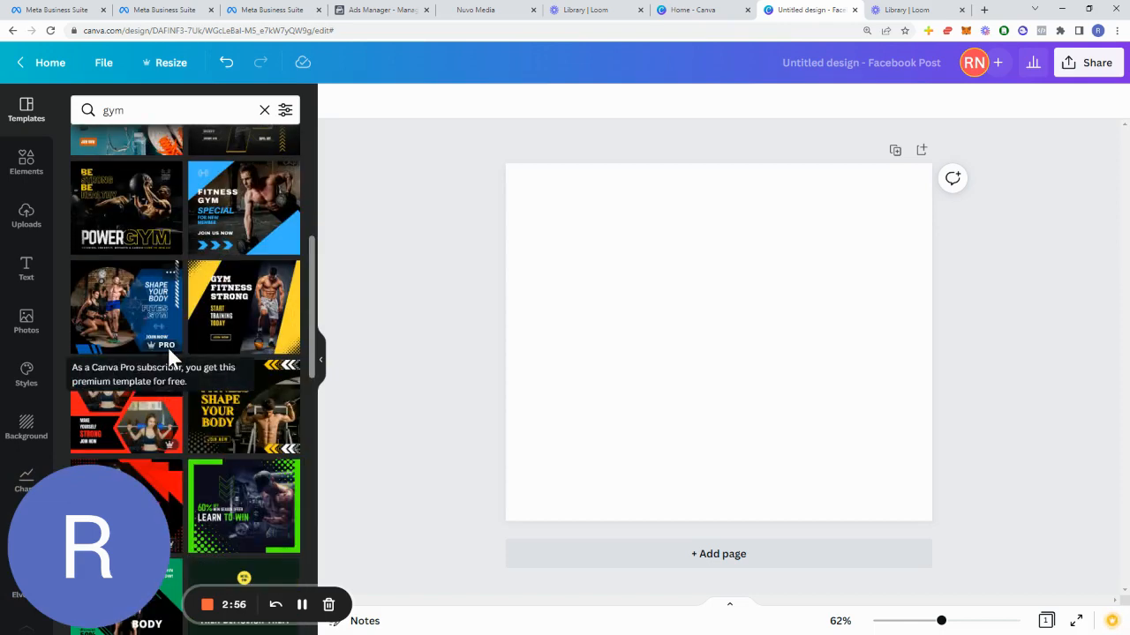
pyautogui.click(270, 221)
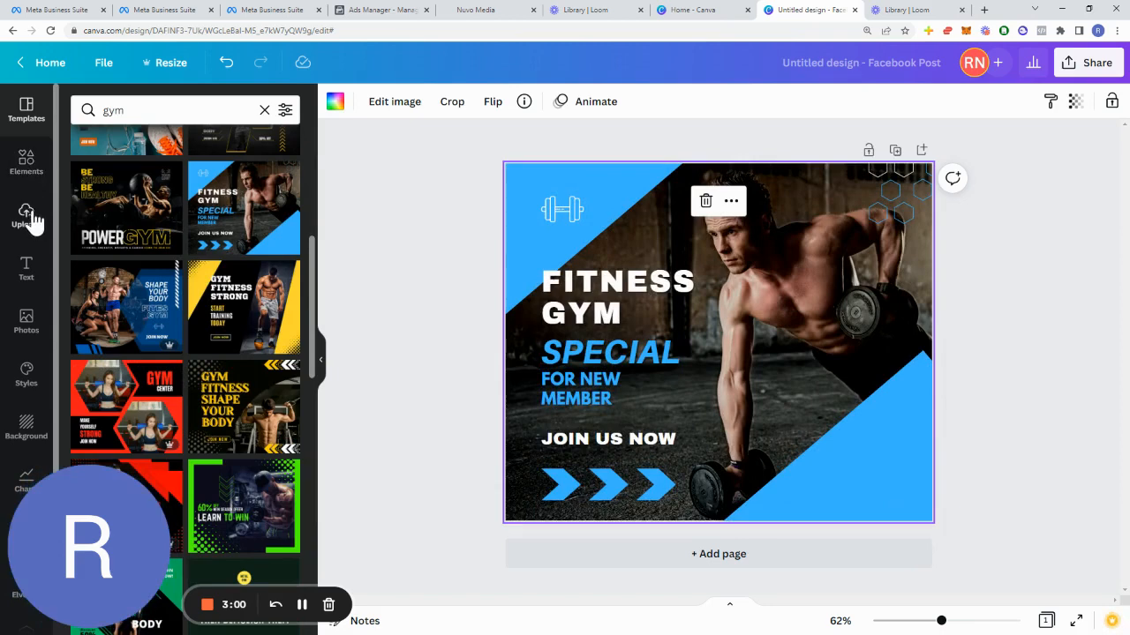
# Step: Search the elements for ferrari and drop a red Ferrari photo onto the template to replace its background photo
pyautogui.click(31, 159)
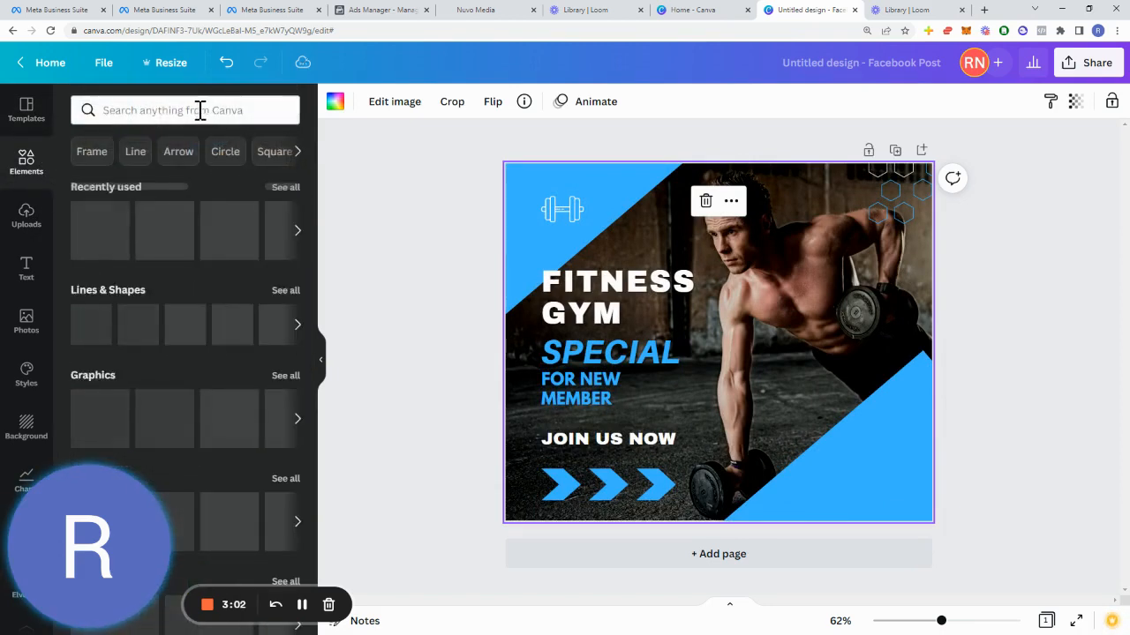
pyautogui.click(199, 110)
pyautogui.write('ferrari')
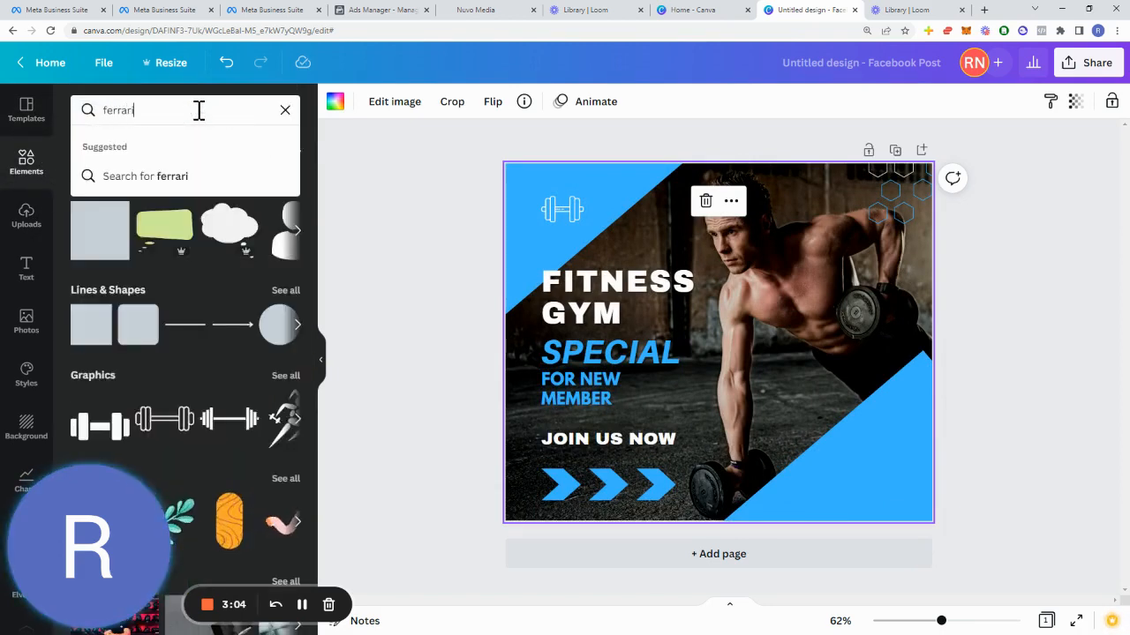
pyautogui.press('Return')
pyautogui.scroll(-1, 169, 358)
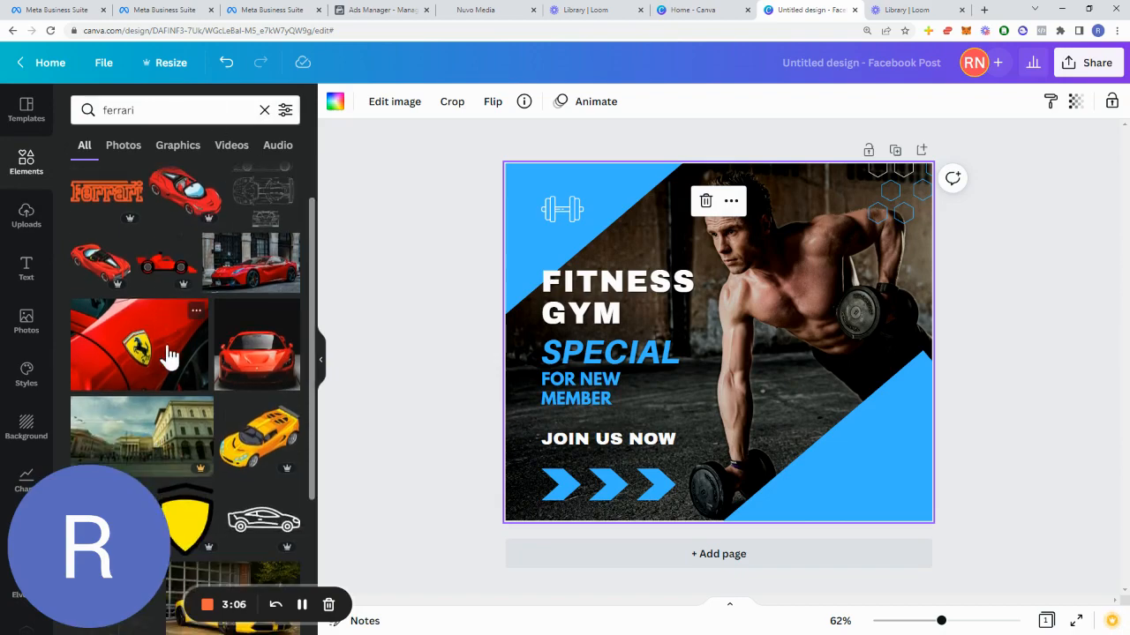
pyautogui.moveTo(260, 269); pyautogui.dragTo(520, 375)
# Step: Shift the Ferrari photo to the right within its frame
pyautogui.doubleClick(746, 302)
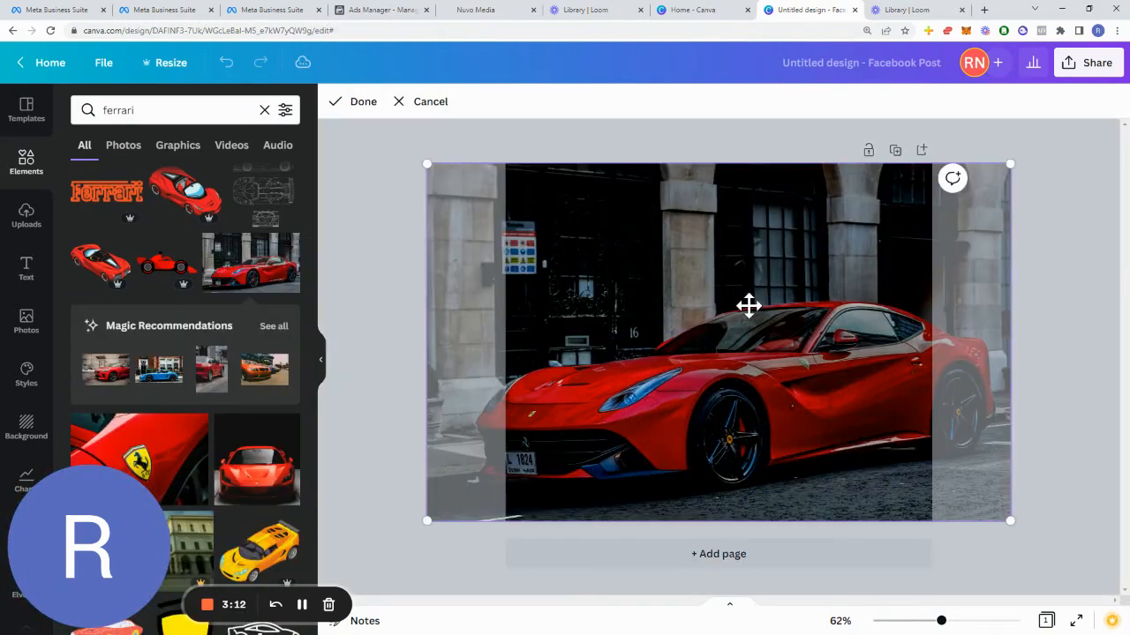
pyautogui.press('Right')
pyautogui.press('Right')
pyautogui.press('Right')
pyautogui.press('Right')
pyautogui.press('Right')
pyautogui.press('Right')
pyautogui.press('Right')
pyautogui.press('Right')
pyautogui.press('Right')
pyautogui.press('Right')
pyautogui.press('Right')
pyautogui.press('Right')
pyautogui.press('Right')
pyautogui.press('Right')
pyautogui.press('Right')
pyautogui.press('Right')
pyautogui.press('Right')
pyautogui.press('Right')
pyautogui.press('Right')
pyautogui.press('Right')
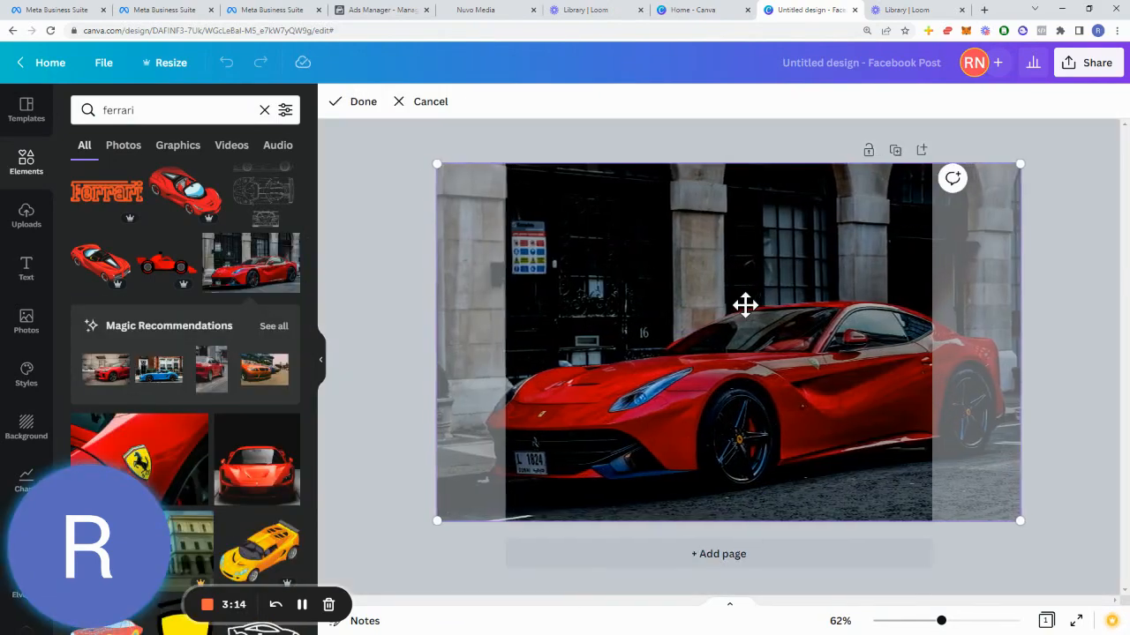
pyautogui.press('Right')
pyautogui.press('Right')
pyautogui.press('Right')
pyautogui.press('Right')
pyautogui.press('Right')
pyautogui.press('Right')
pyautogui.press('Right')
pyautogui.press('Right')
pyautogui.press('Right')
pyautogui.press('Right')
pyautogui.press('Right')
pyautogui.press('Right')
pyautogui.press('Right')
pyautogui.press('Right')
pyautogui.press('Right')
pyautogui.press('Right')
pyautogui.press('Right')
pyautogui.press('Right')
pyautogui.press('Right')
pyautogui.press('Right')
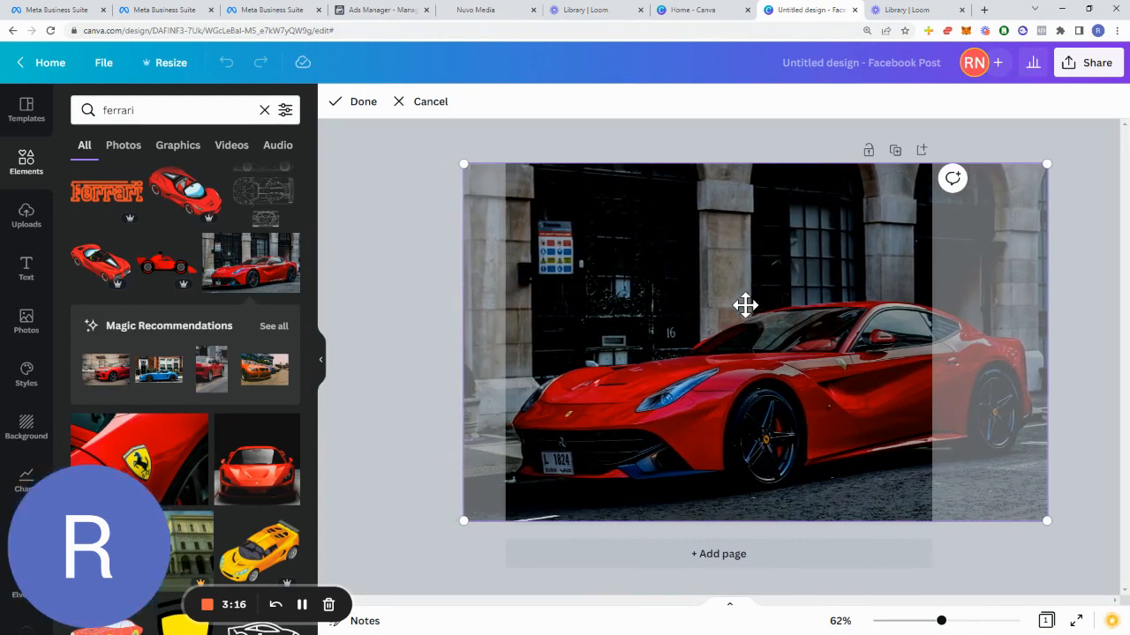
pyautogui.click(454, 332)
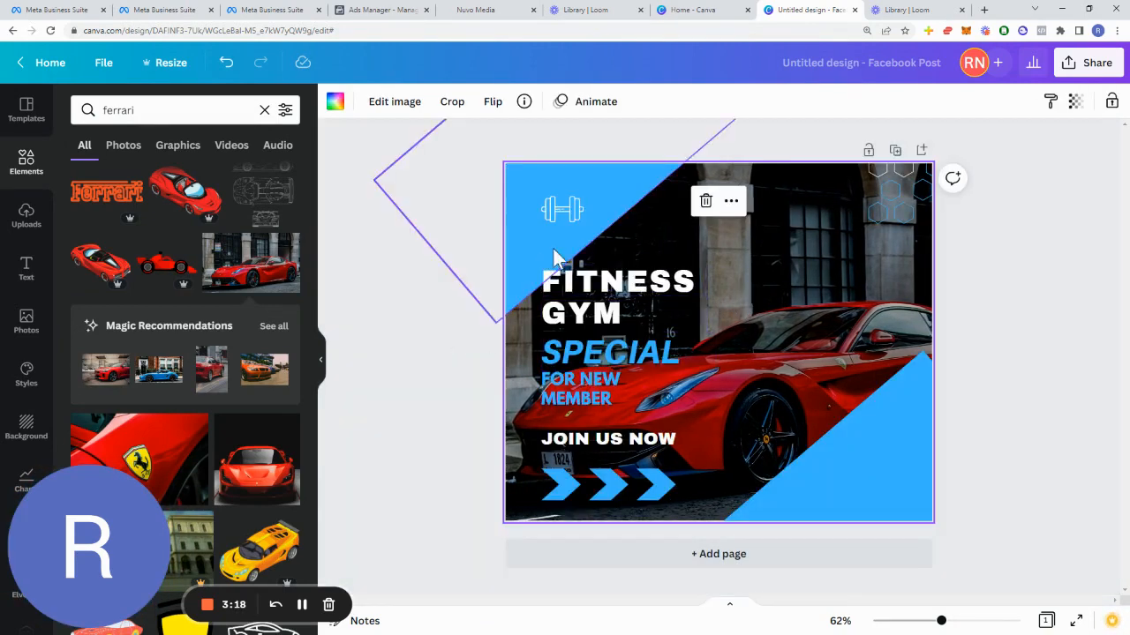
# Step: Search the elements for gear, coating, paint and spray paint logo graphics
pyautogui.click(578, 208)
pyautogui.click(174, 110)
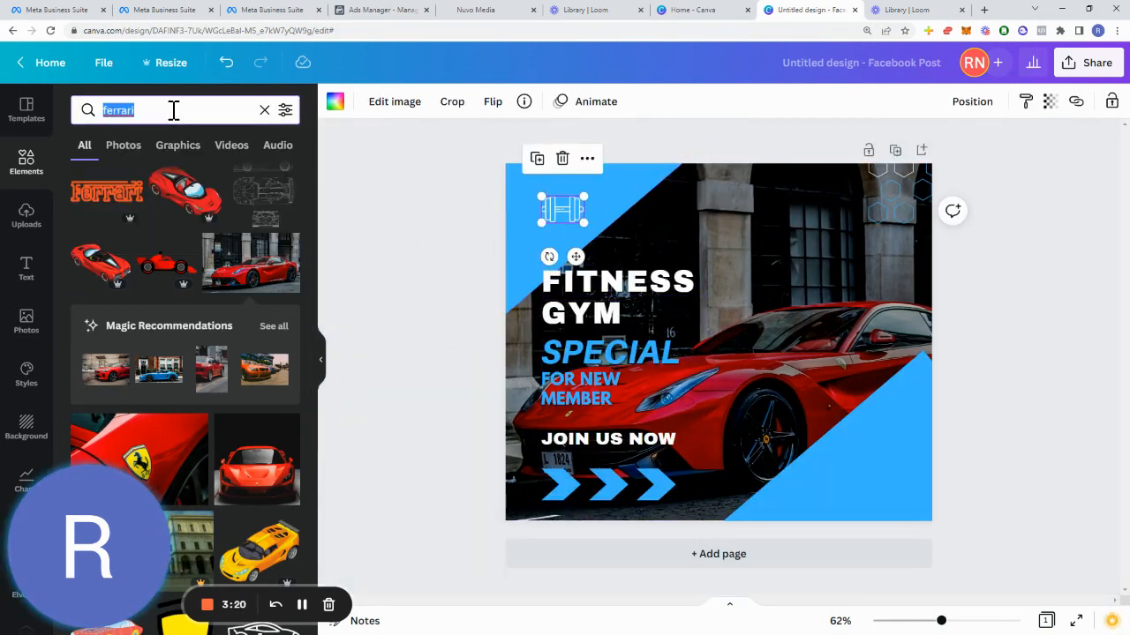
pyautogui.write('gear logo')
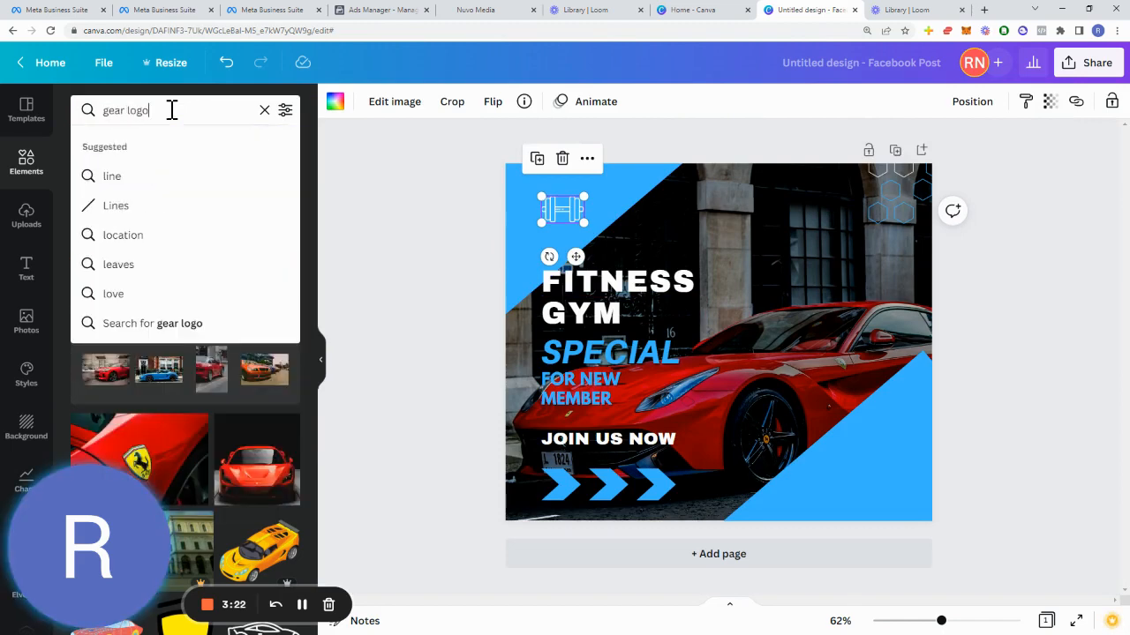
pyautogui.press('BackSpace')
pyautogui.press('BackSpace')
pyautogui.press('BackSpace')
pyautogui.write('coatnig log')
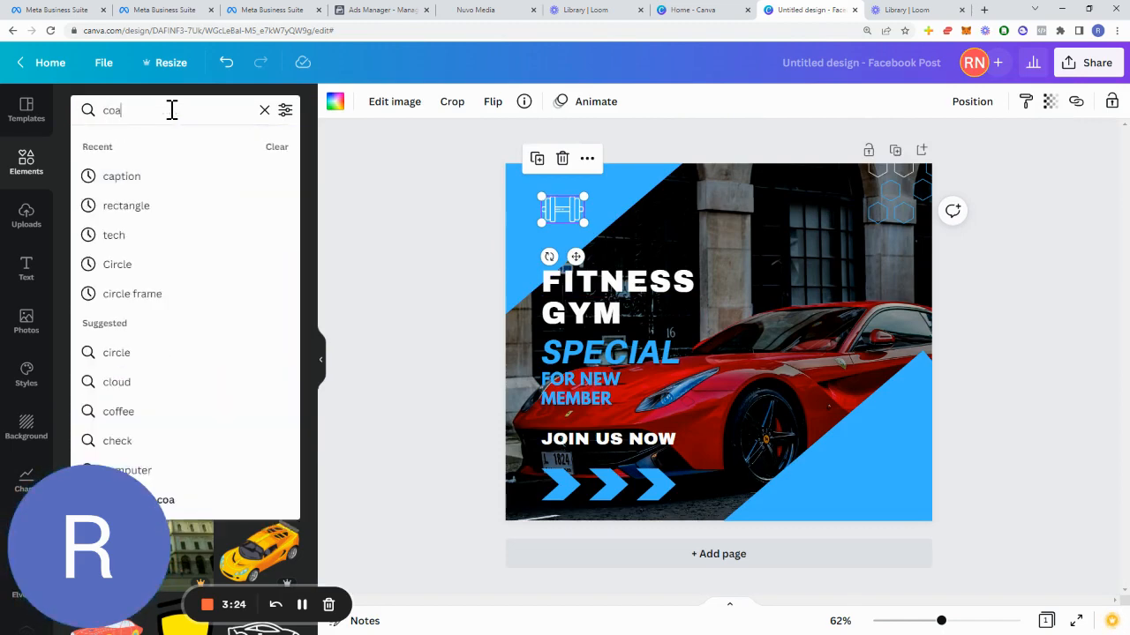
pyautogui.press('BackSpace')
pyautogui.press('BackSpace')
pyautogui.press('BackSpace')
pyautogui.press('BackSpace')
pyautogui.press('BackSpace')
pyautogui.press('BackSpace')
pyautogui.write('ing logo')
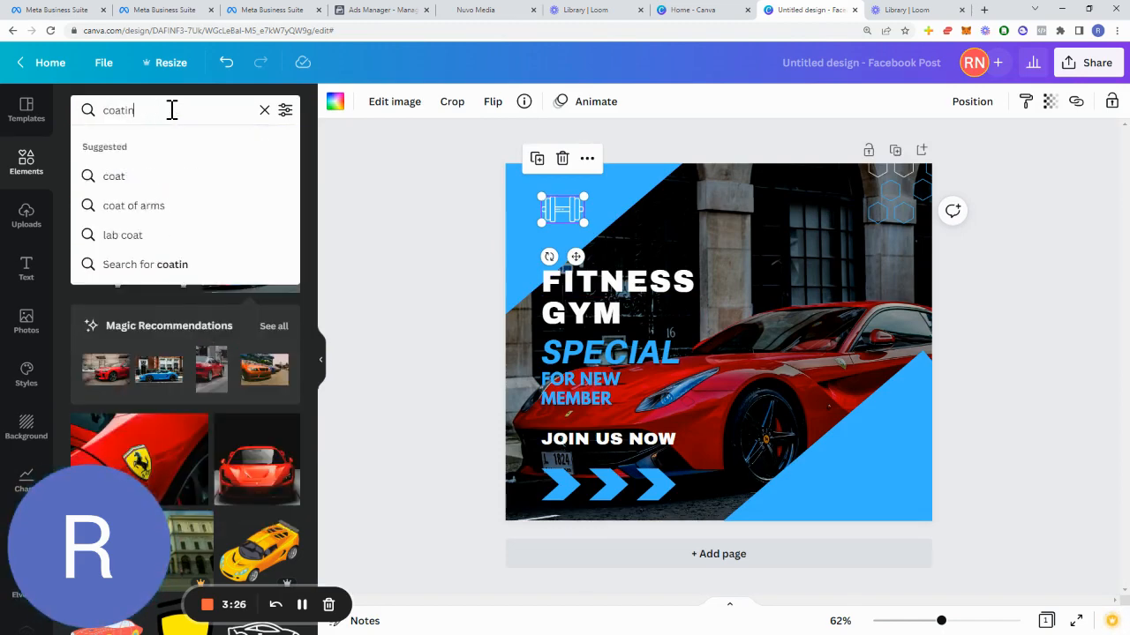
pyautogui.press('Return')
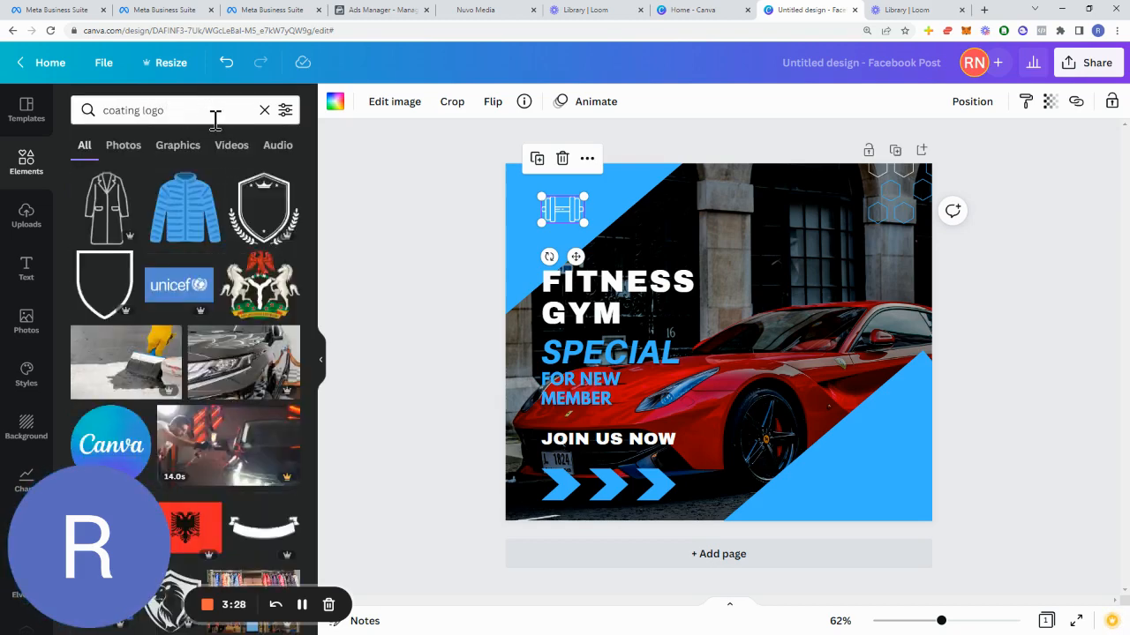
pyautogui.scroll(-4, 225, 256)
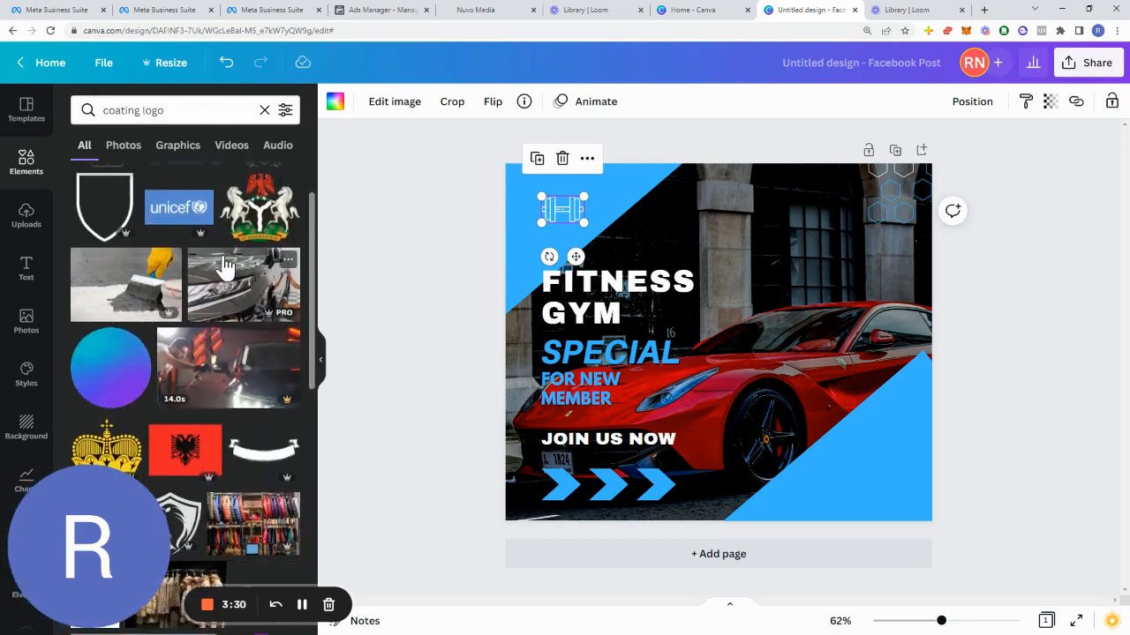
pyautogui.scroll(-2, 224, 265)
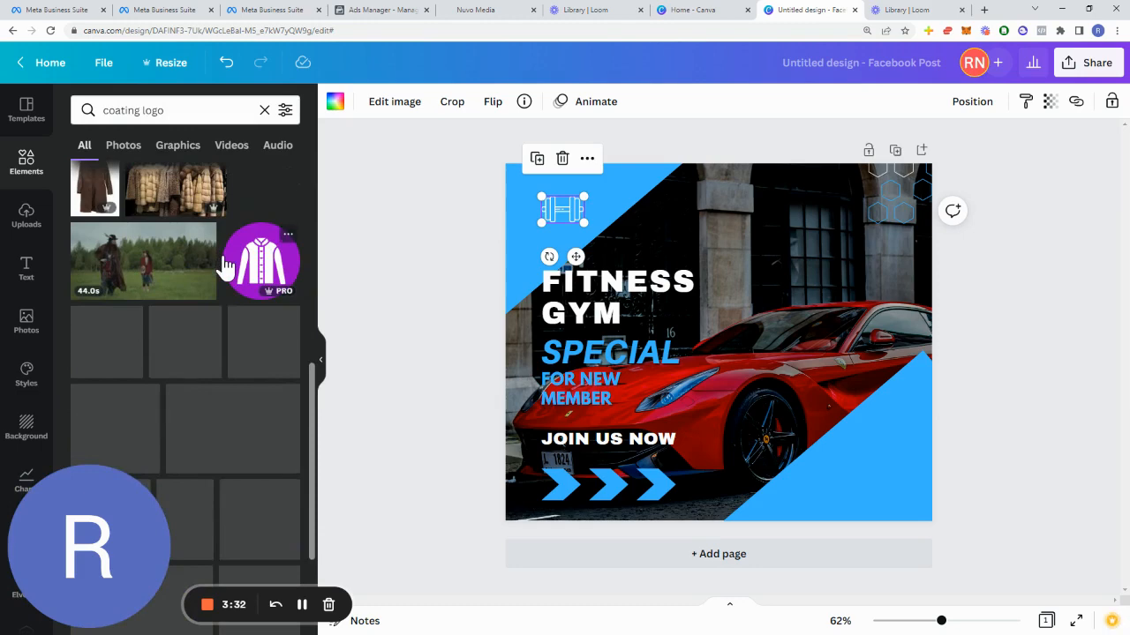
pyautogui.click(186, 110)
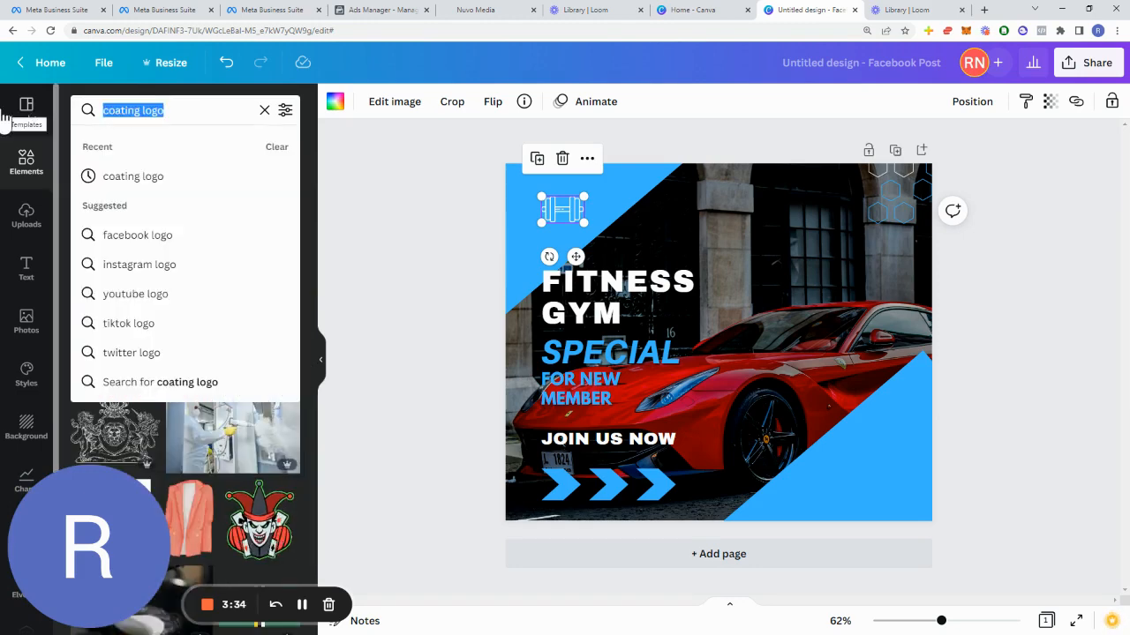
pyautogui.press('BackSpace')
pyautogui.write('paint logo')
pyautogui.press('Return')
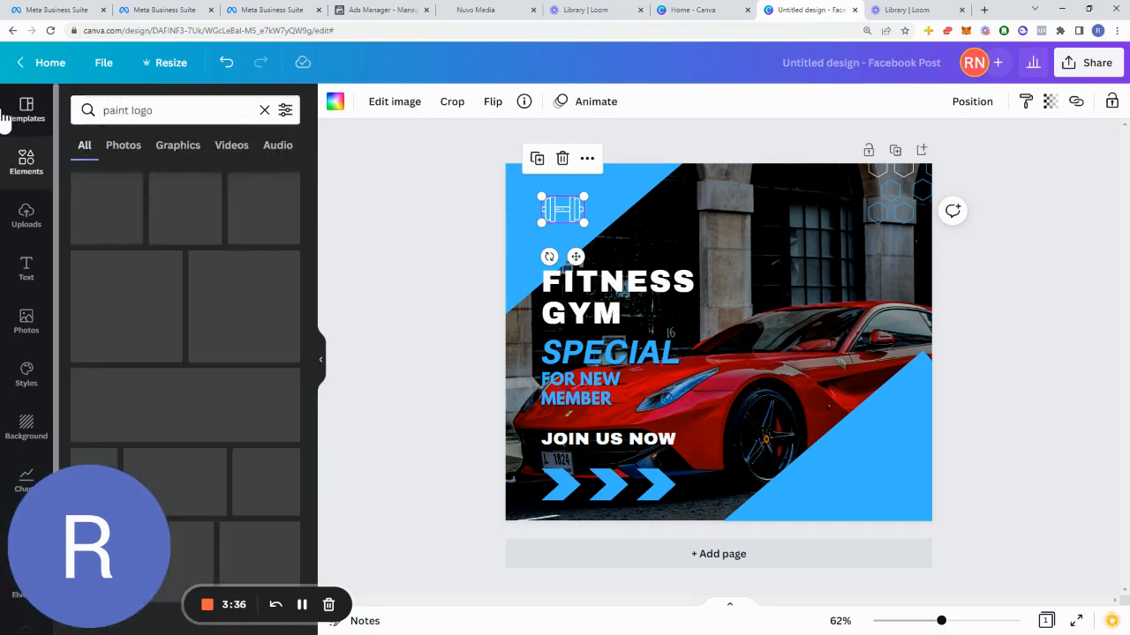
pyautogui.click(174, 117)
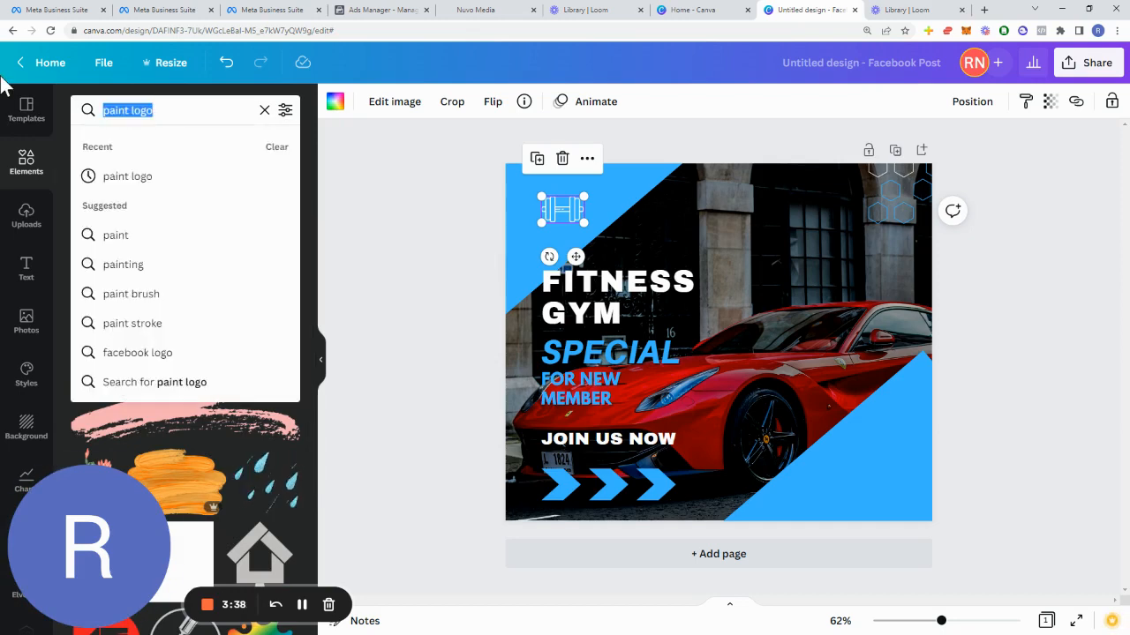
pyautogui.write('spray paint l')
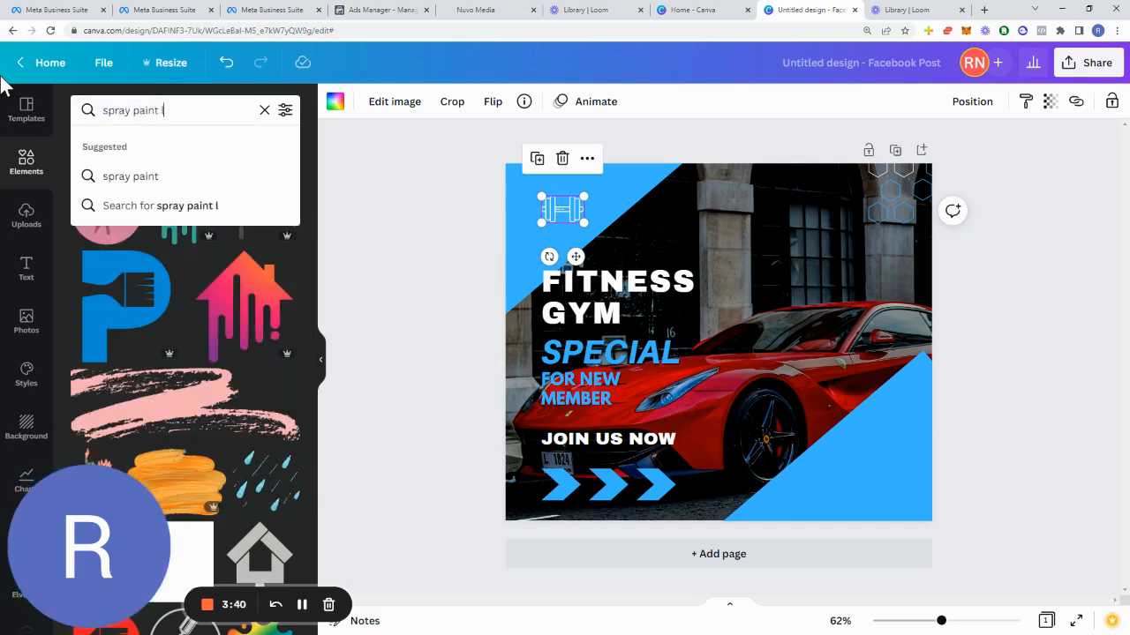
pyautogui.write('ogo')
pyautogui.press('Return')
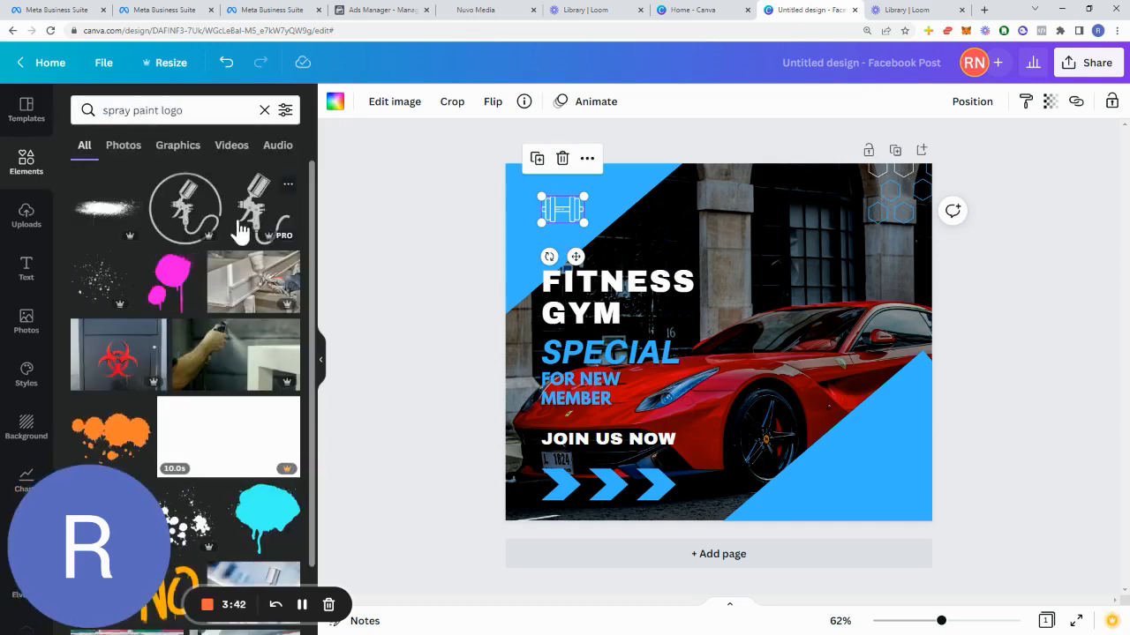
# Step: Replace the dumbbell icon with a spray gun graphic, resized into the icon's spot above the headline
pyautogui.click(568, 215)
pyautogui.press('Delete')
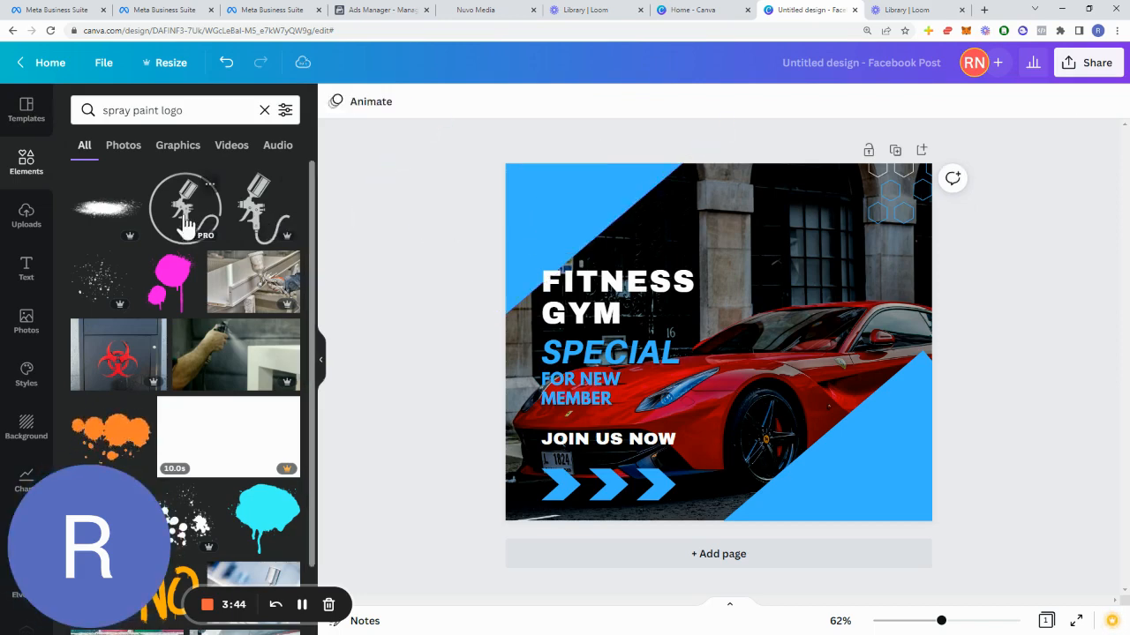
pyautogui.click(185, 228)
pyautogui.moveTo(698, 282)
pyautogui.mouseDown()
pyautogui.moveTo(612, 227)
pyautogui.moveTo(649, 252)
pyautogui.mouseUp()
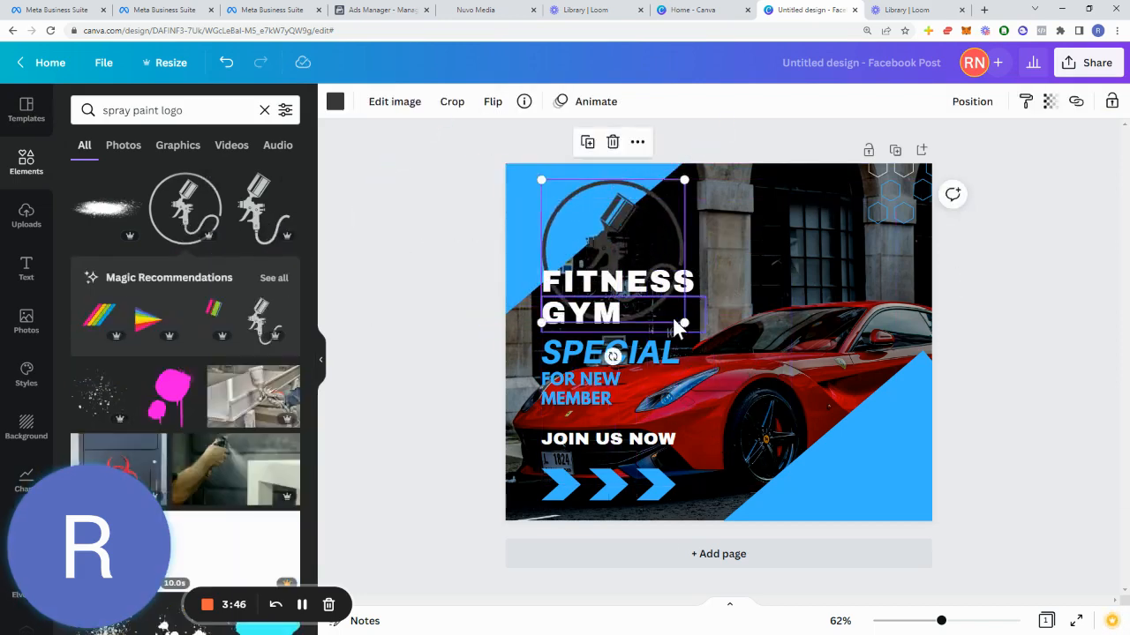
pyautogui.moveTo(684, 323); pyautogui.dragTo(588, 226)
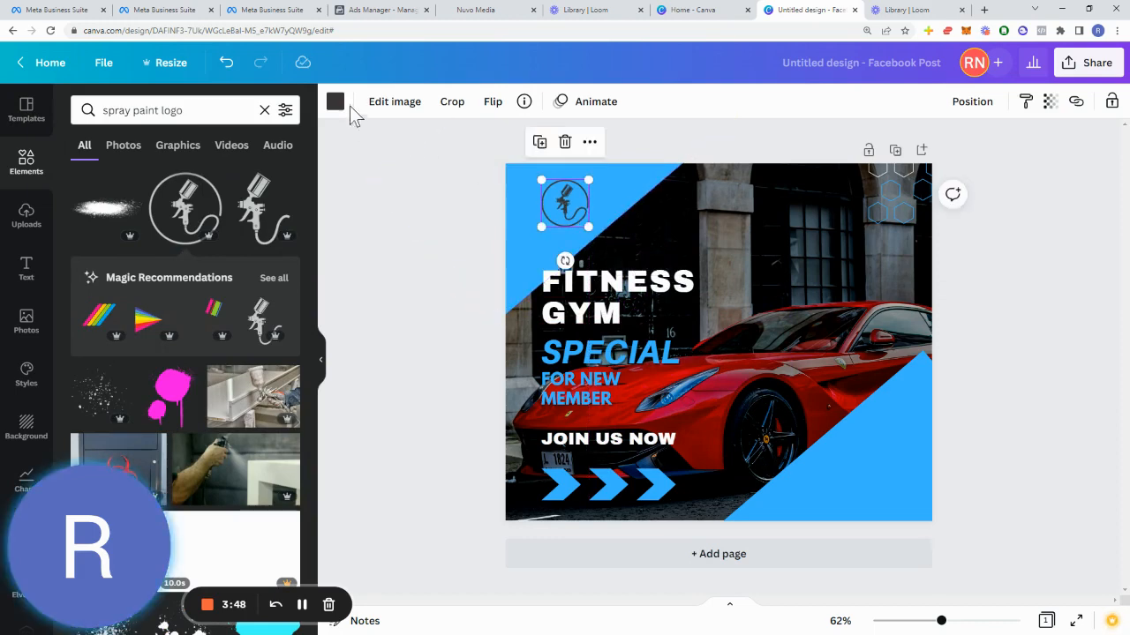
# Step: Recolour the spray gun graphic white
pyautogui.click(336, 102)
pyautogui.click(204, 177)
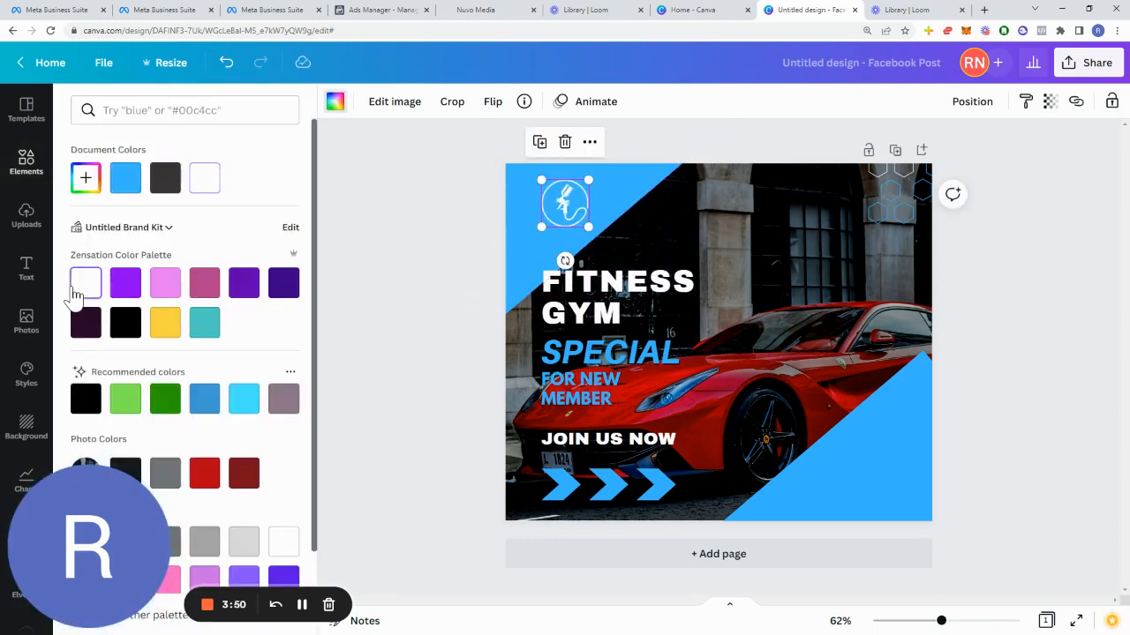
pyautogui.click(469, 203)
pyautogui.click(597, 219)
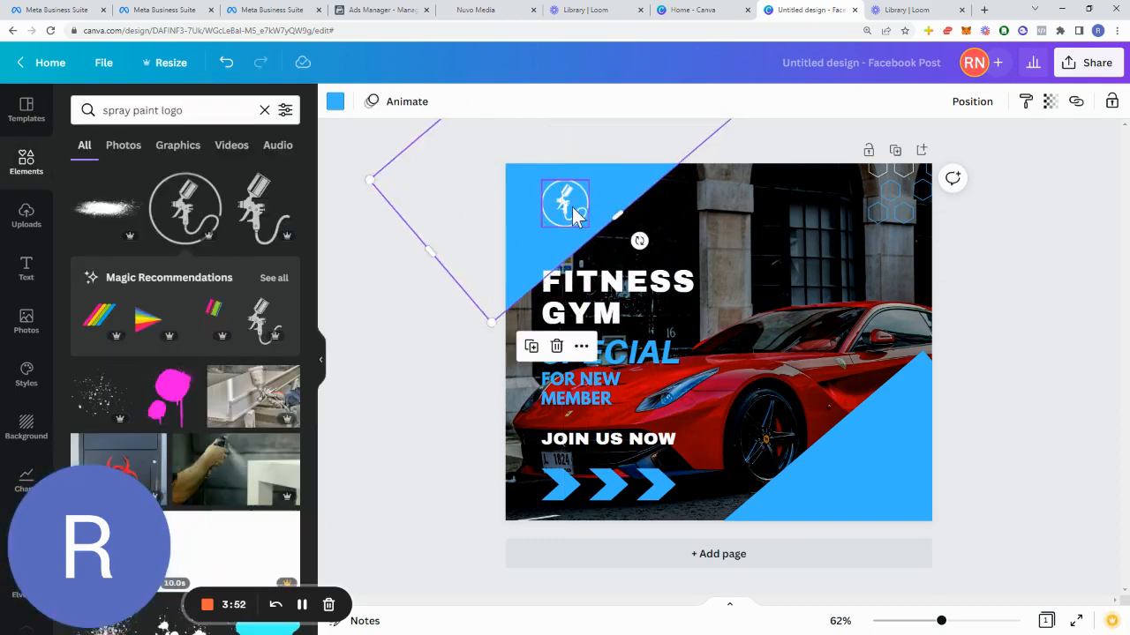
# Step: Nudge the spray gun graphic slightly right and up within its circle above the headline
pyautogui.moveTo(574, 216); pyautogui.dragTo(597, 200)
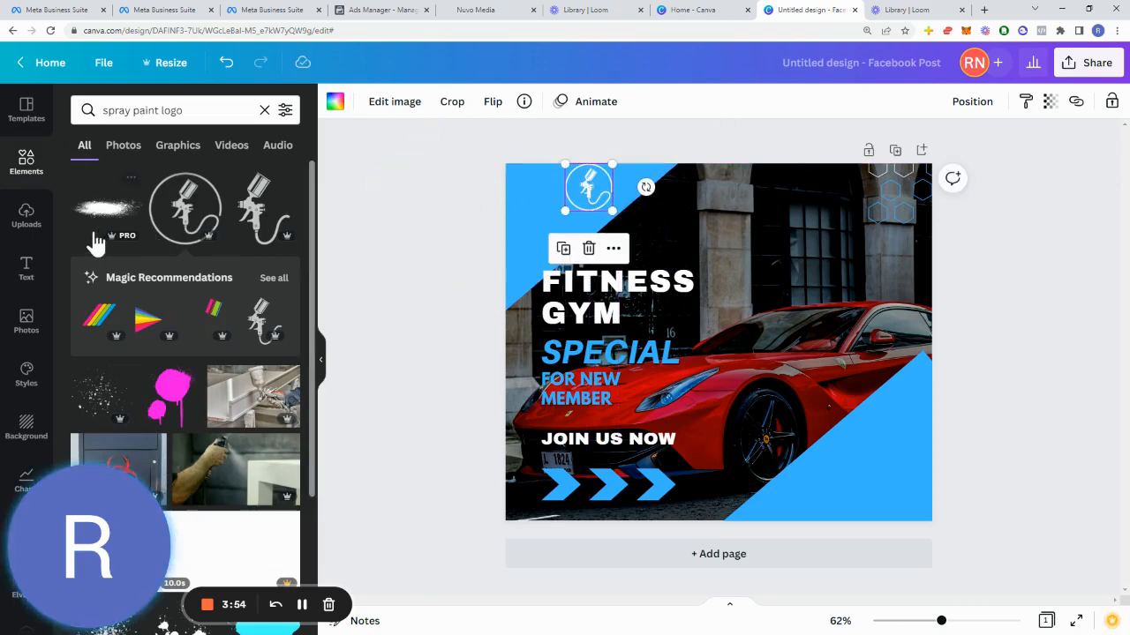
pyautogui.moveTo(68, 585); pyautogui.dragTo(35, 621)
pyautogui.click(53, 607)
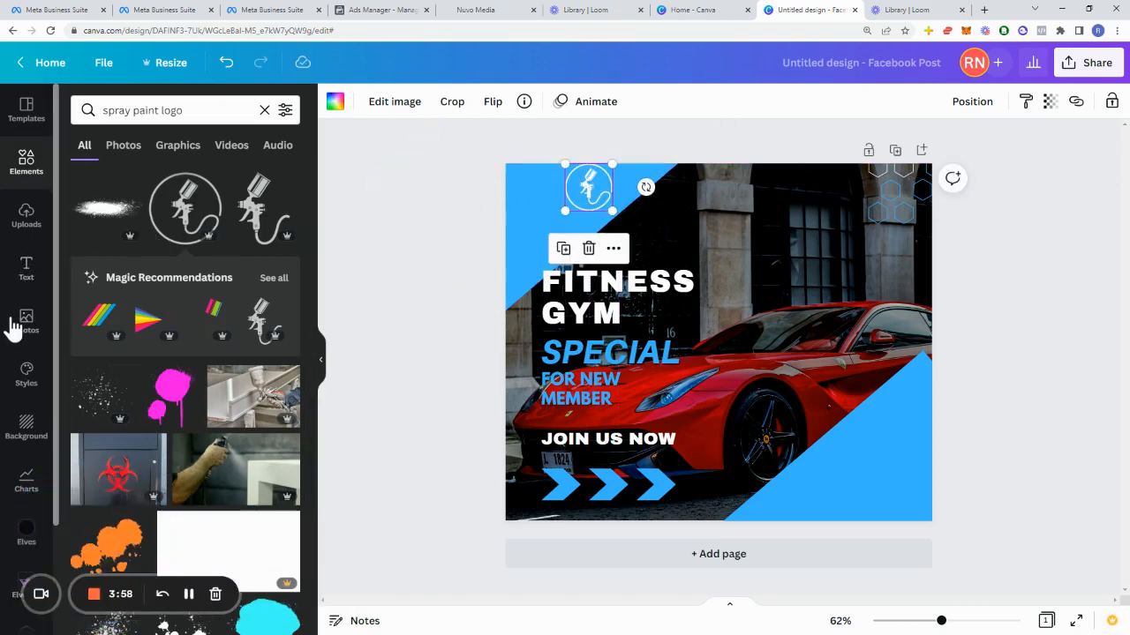
# Step: Add a heading text box near the spray gun graphic reading MIAMI POWDER COATING
pyautogui.scroll(-1, 67, 291)
pyautogui.click(26, 267)
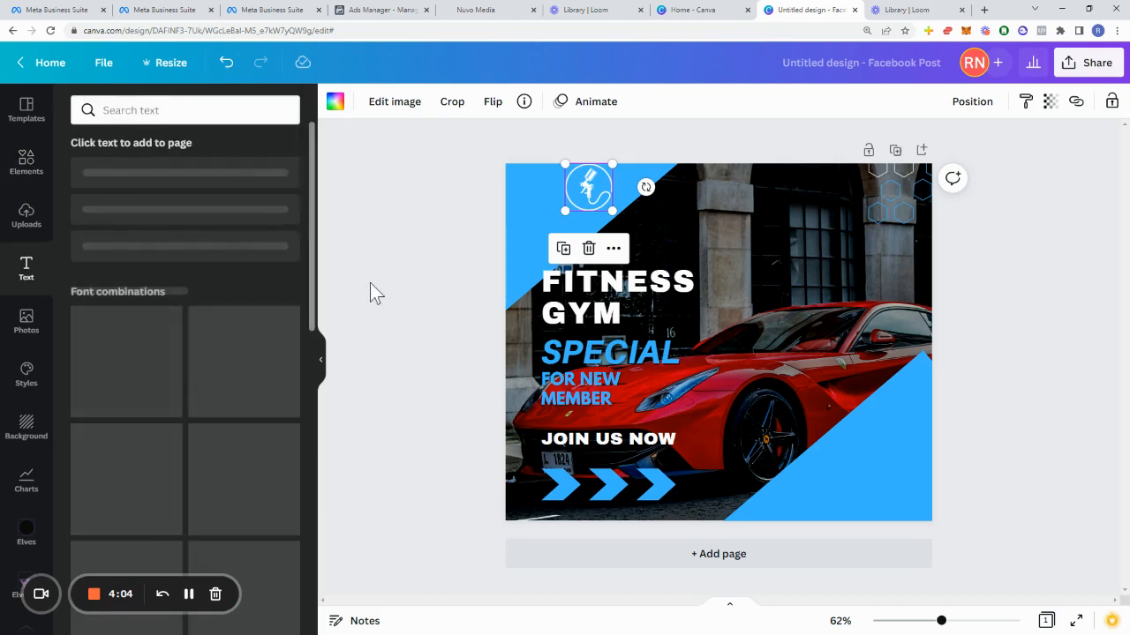
pyautogui.click(211, 185)
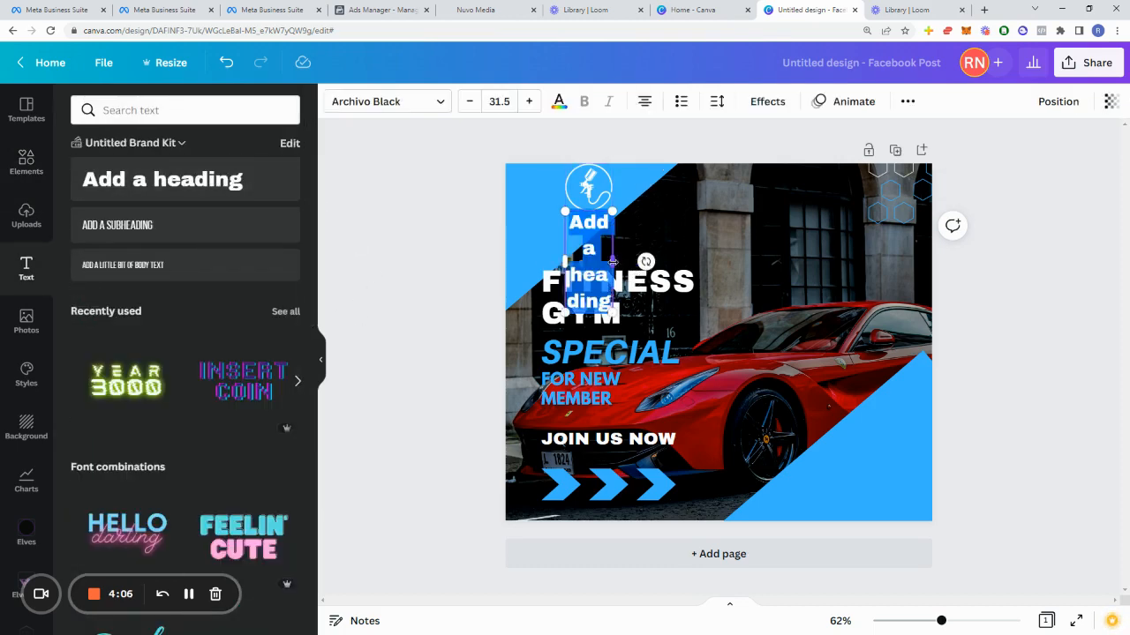
pyautogui.moveTo(613, 261); pyautogui.dragTo(730, 249)
pyautogui.press('BackSpace')
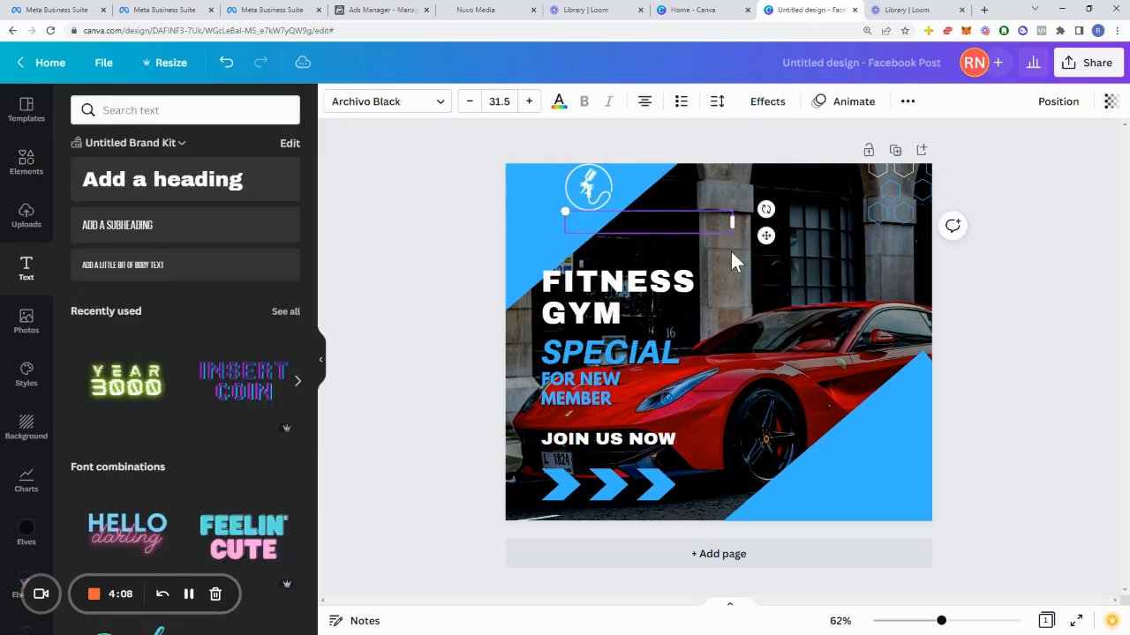
pyautogui.write('MY COMPANY')
pyautogui.hotkey('ctrl', 'a')
pyautogui.write('MIAMI DEALER')
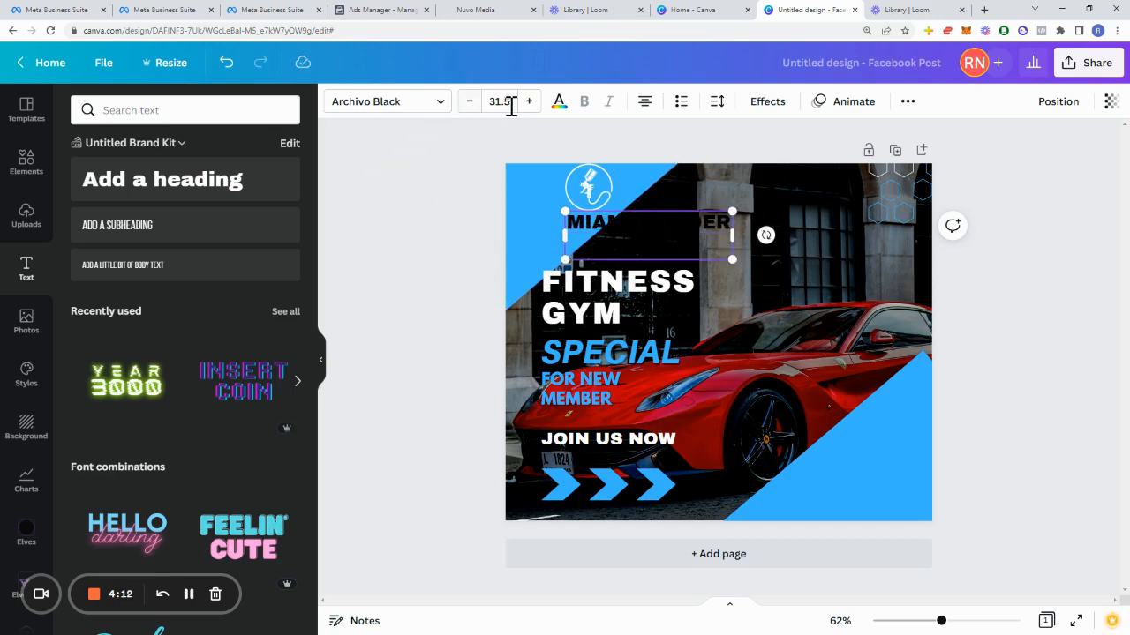
# Step: Set the company name text to size 18 and fit it into the top-left corner beside the spray gun graphic
pyautogui.click(499, 103)
pyautogui.write('18')
pyautogui.press('Return')
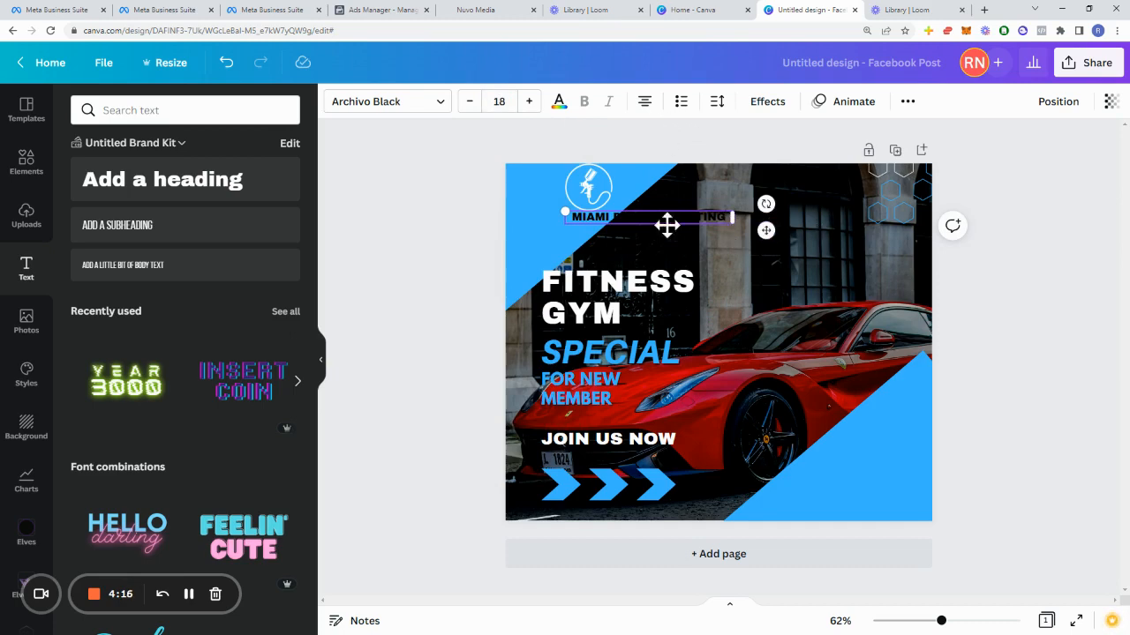
pyautogui.moveTo(733, 217); pyautogui.dragTo(549, 166)
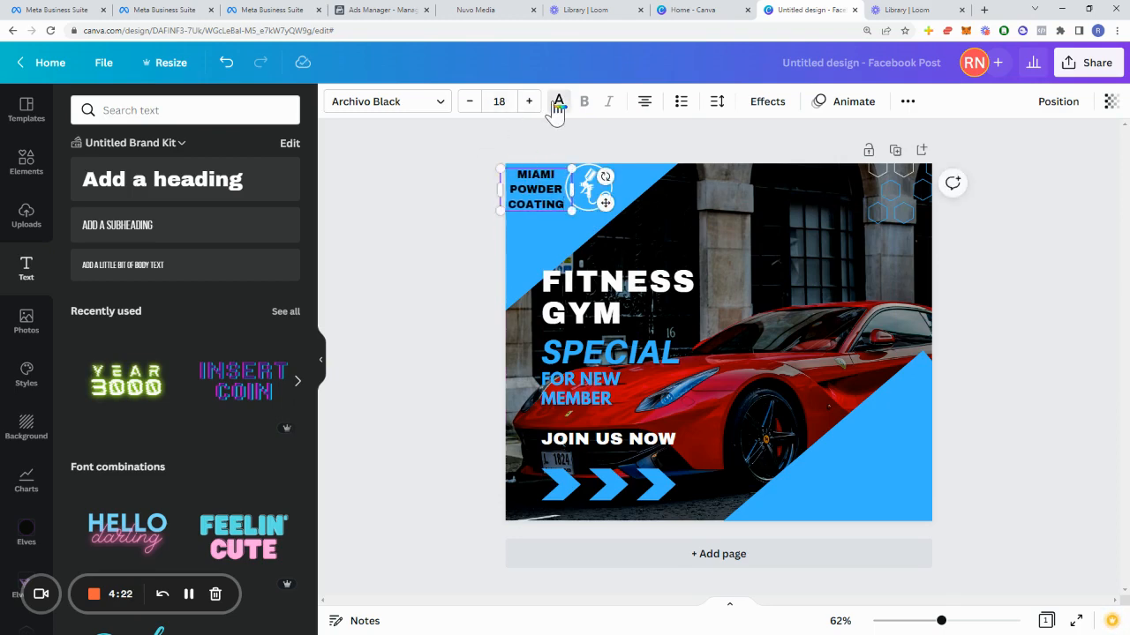
# Step: Recolour the MIAMI POWDER COATING text white and nudge it slightly down
pyautogui.click(558, 102)
pyautogui.click(86, 282)
pyautogui.click(415, 227)
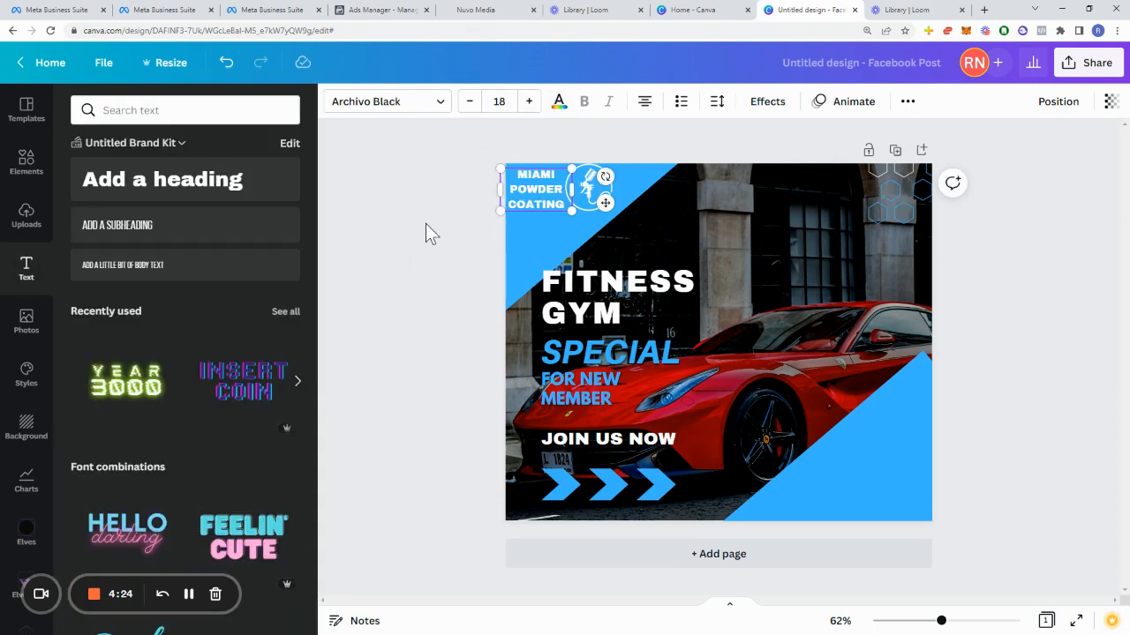
pyautogui.click(590, 187)
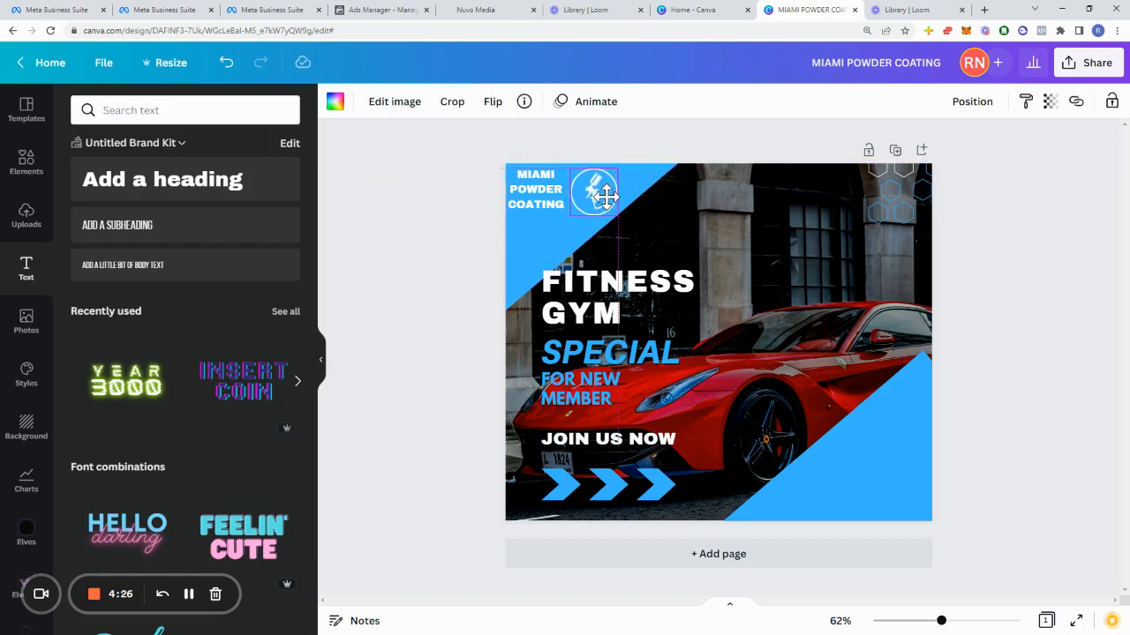
pyautogui.click(526, 204)
pyautogui.moveTo(526, 204); pyautogui.dragTo(524, 208)
# Step: Rewrite the first two headline lines, FITNESS and GYM, as BUY and GET
pyautogui.click(609, 283)
pyautogui.doubleClick(609, 283)
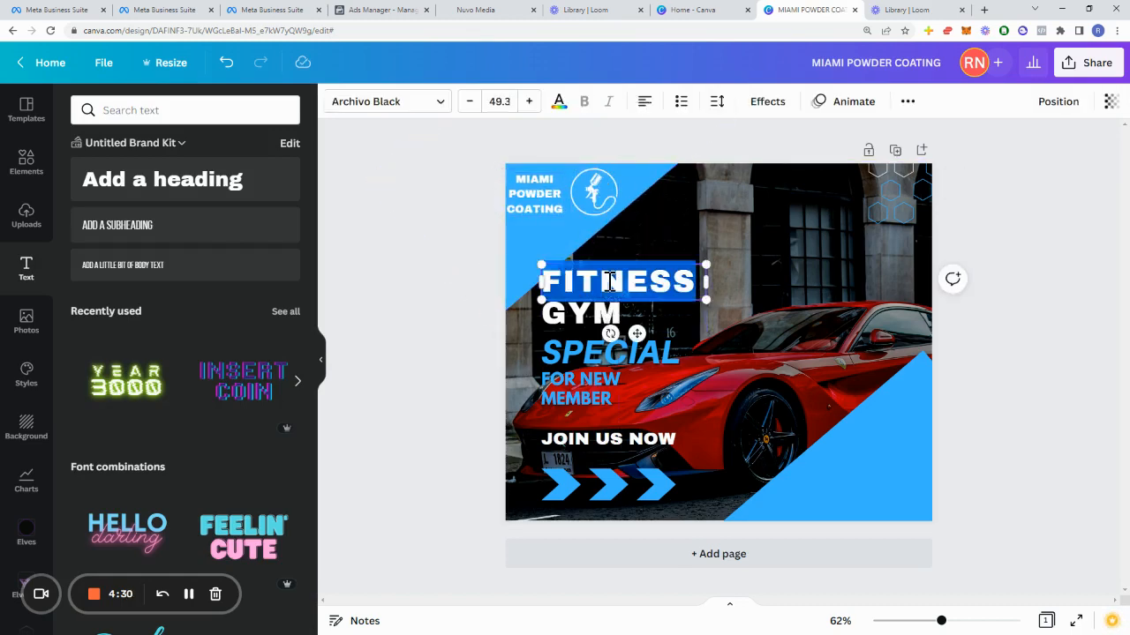
pyautogui.write('BUY 1')
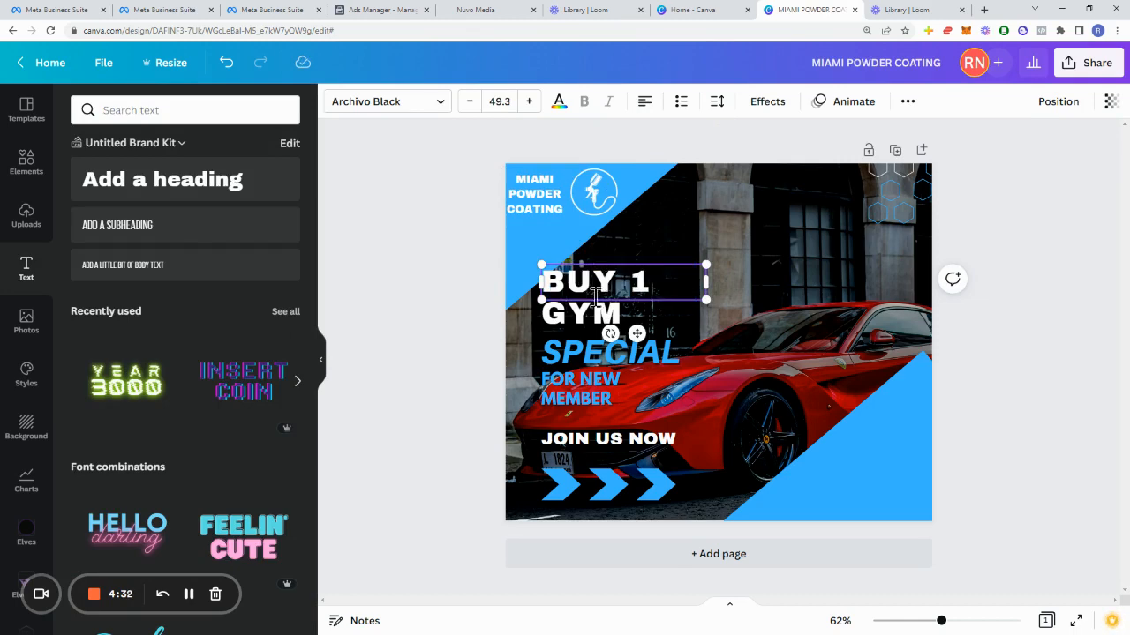
pyautogui.click(596, 316)
pyautogui.doubleClick(595, 316)
pyautogui.write('GET')
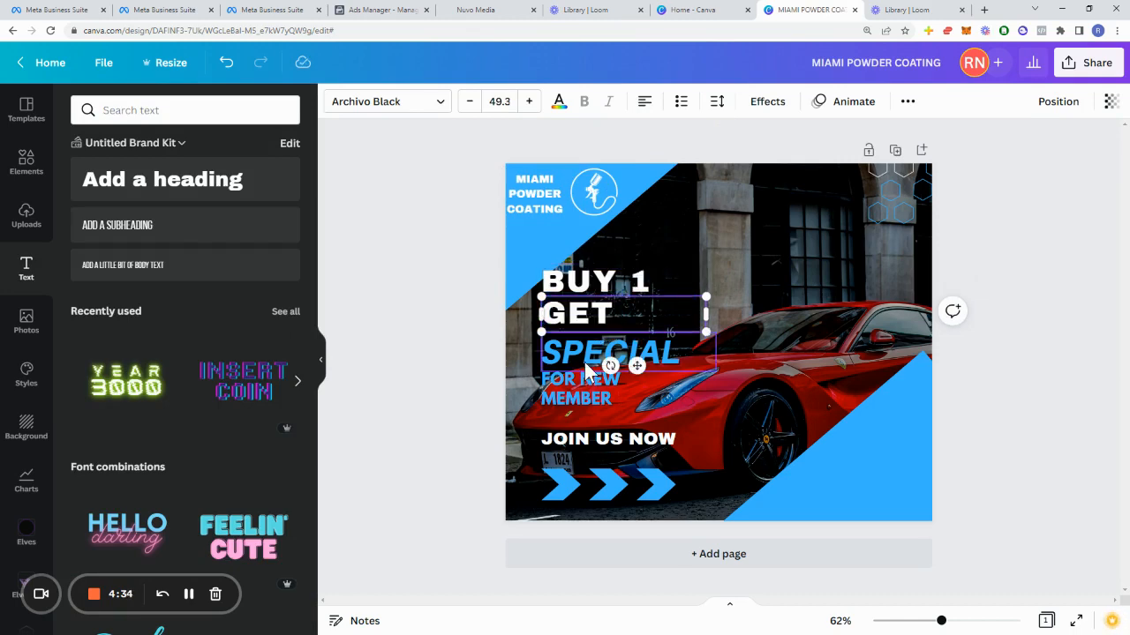
# Step: Replace SPECIAL with 3 and change the first headline line to BUY 3
pyautogui.click(565, 353)
pyautogui.doubleClick(565, 353)
pyautogui.write('3')
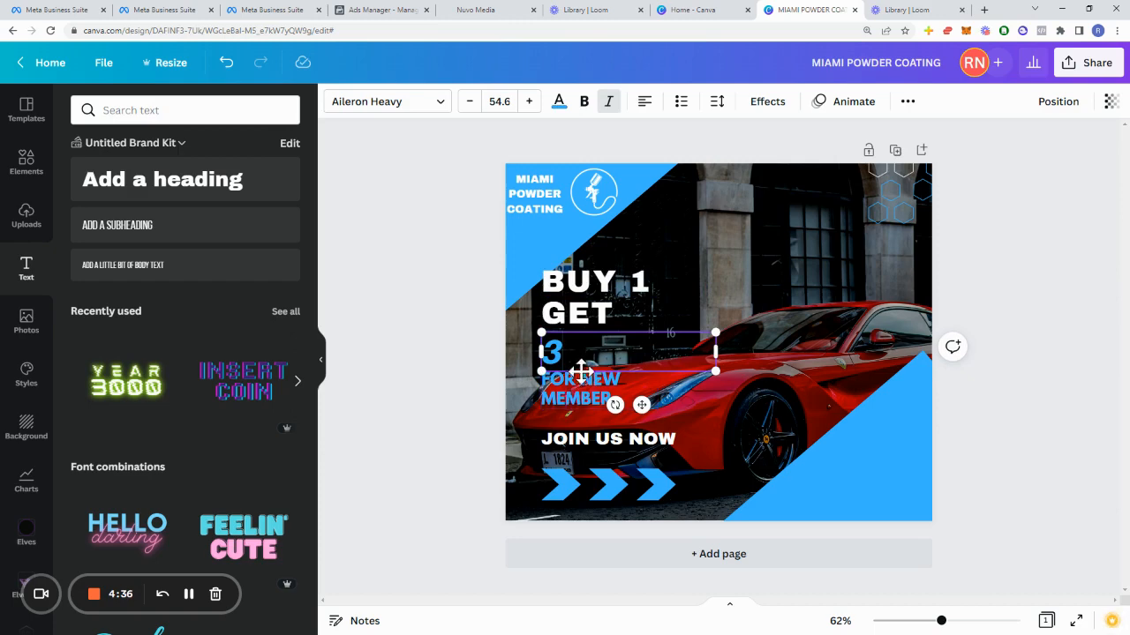
pyautogui.click(638, 284)
pyautogui.doubleClick(640, 282)
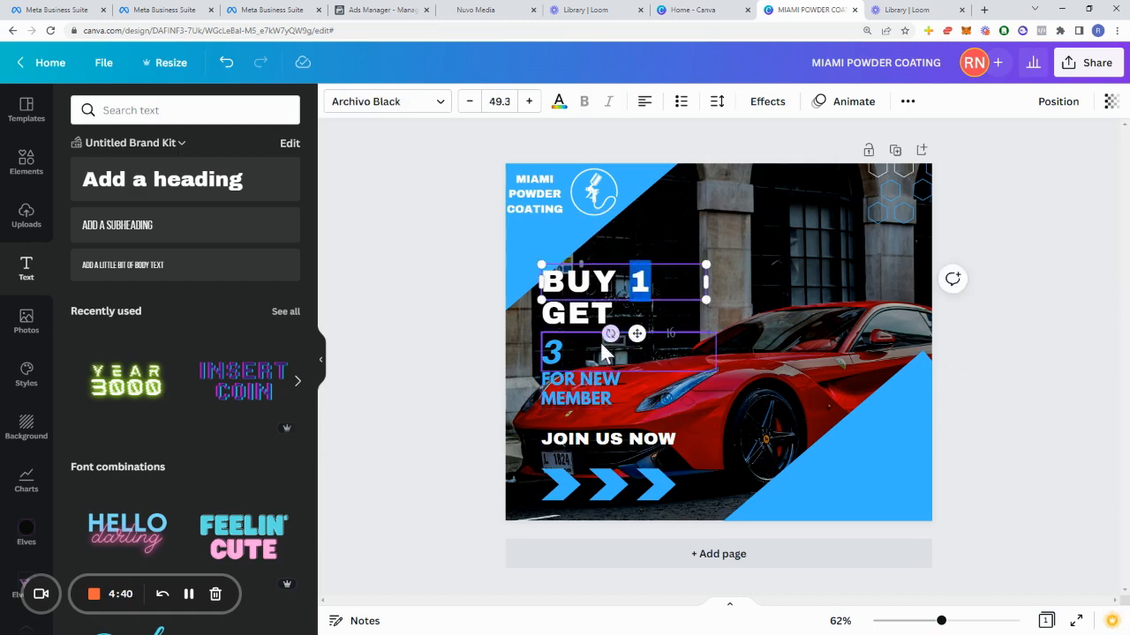
pyautogui.write('3')
# Step: Change the blue line to 1 and undo an attempt to append FOR FREE
pyautogui.click(570, 351)
pyautogui.click(565, 352)
pyautogui.write('1')
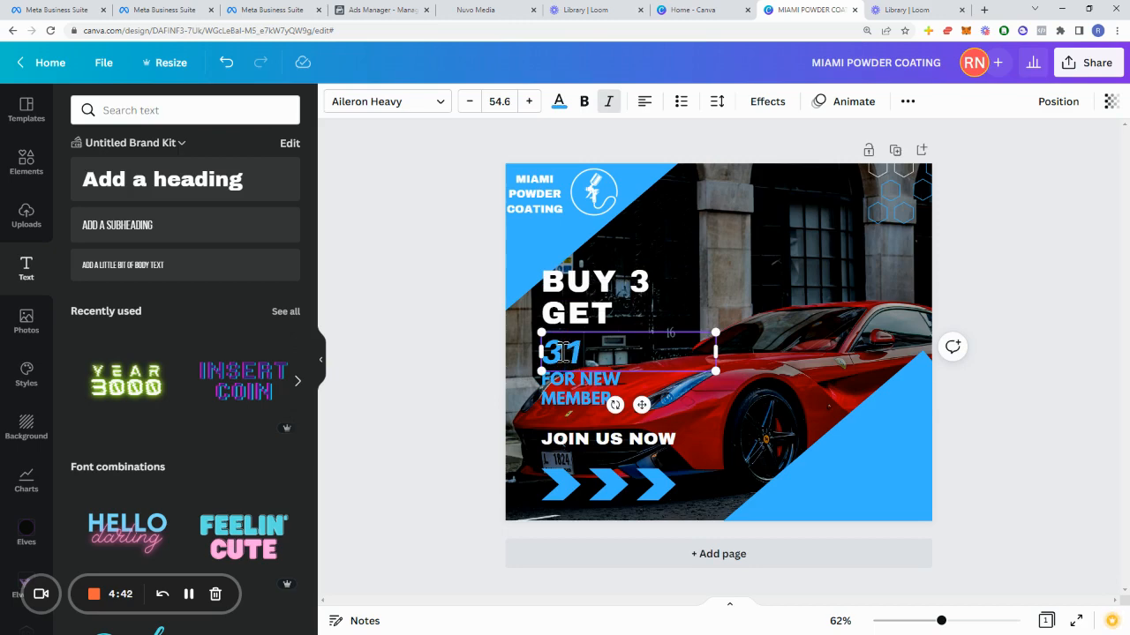
pyautogui.write('1 FOR FREE')
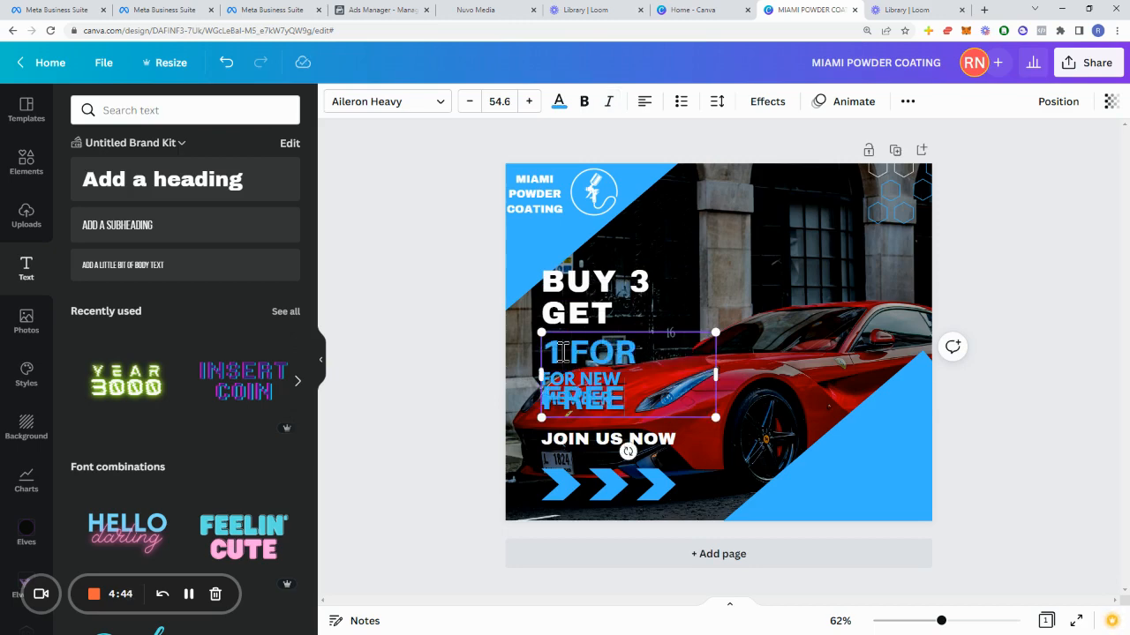
pyautogui.click(626, 380)
pyautogui.hotkey('ctrl', 'z')
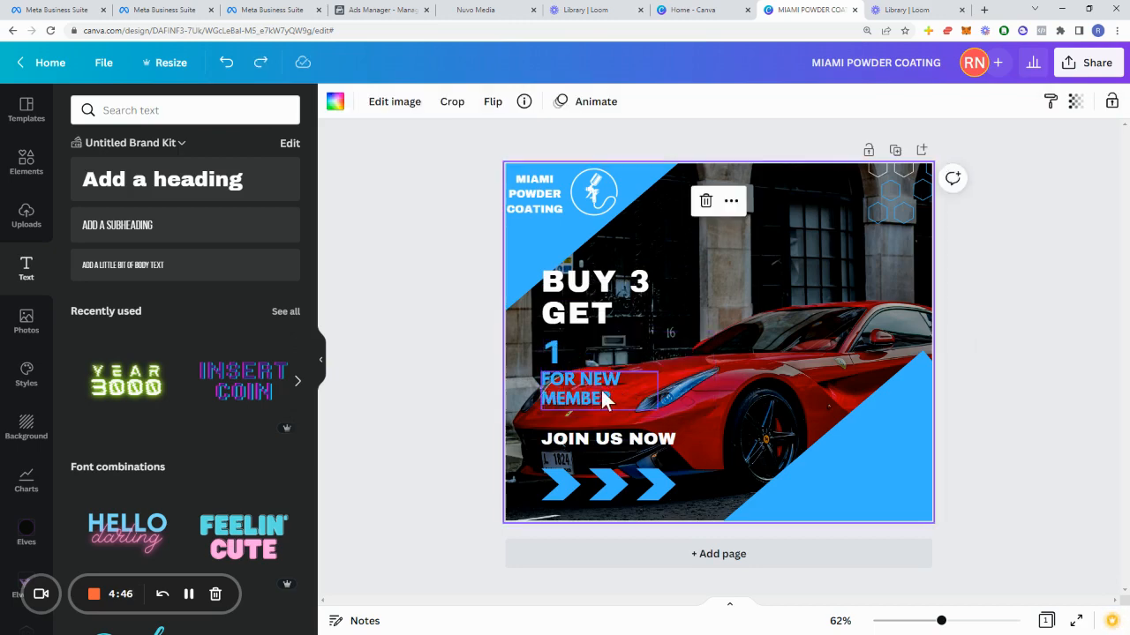
# Step: Delete the FOR NEW MEMBER text and extend the blue line to 1 FOR FREE
pyautogui.click(597, 391)
pyautogui.press('Delete')
pyautogui.click(568, 353)
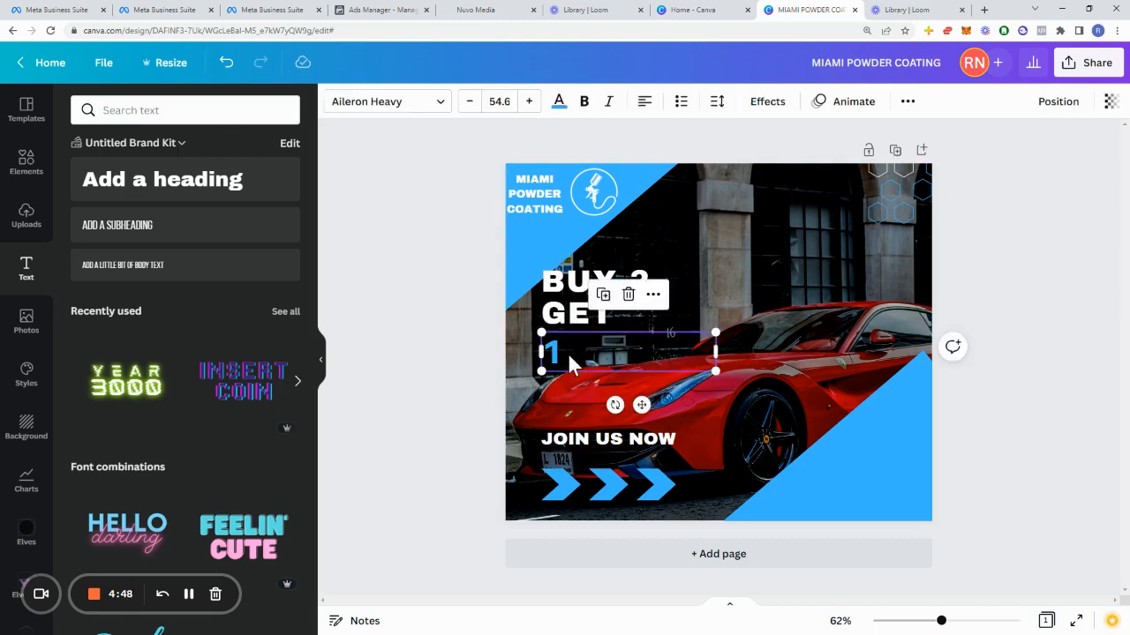
pyautogui.write('FOR FREE')
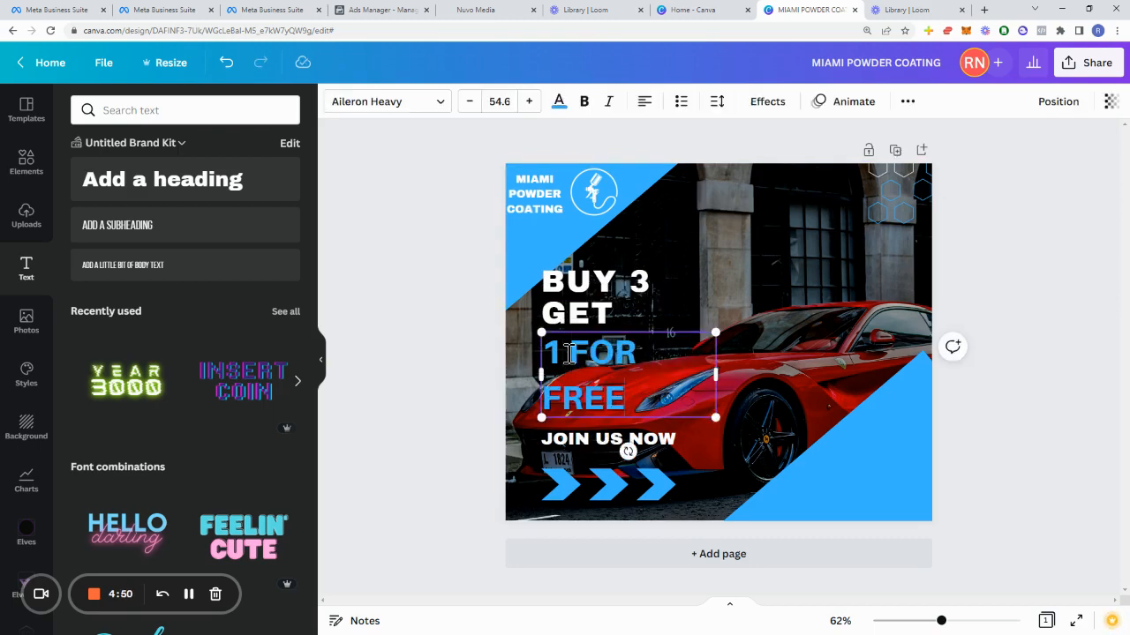
pyautogui.click(762, 270)
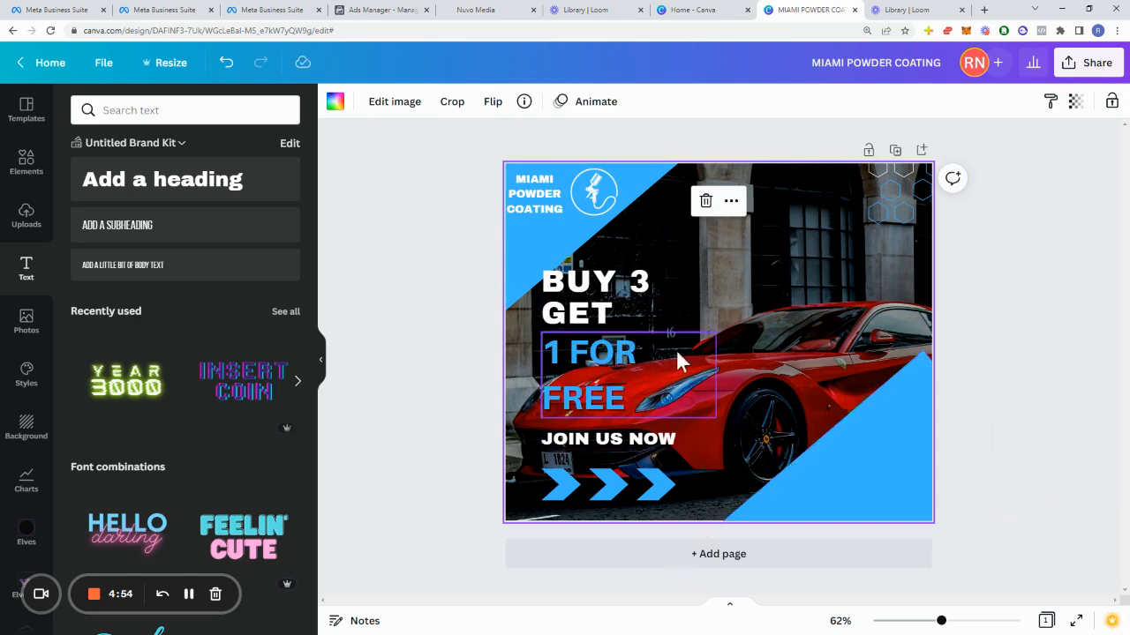
# Step: Replace the JOIN US NOW text with CLICK LEARN MORE NOW
pyautogui.click(604, 446)
pyautogui.click(605, 438)
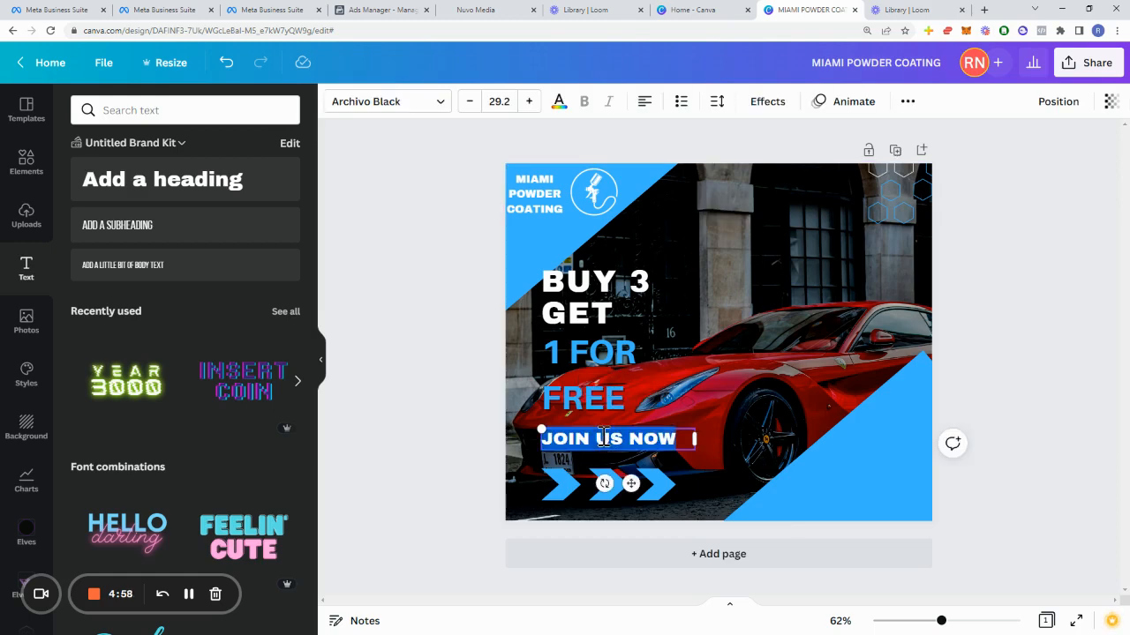
pyautogui.write('C')
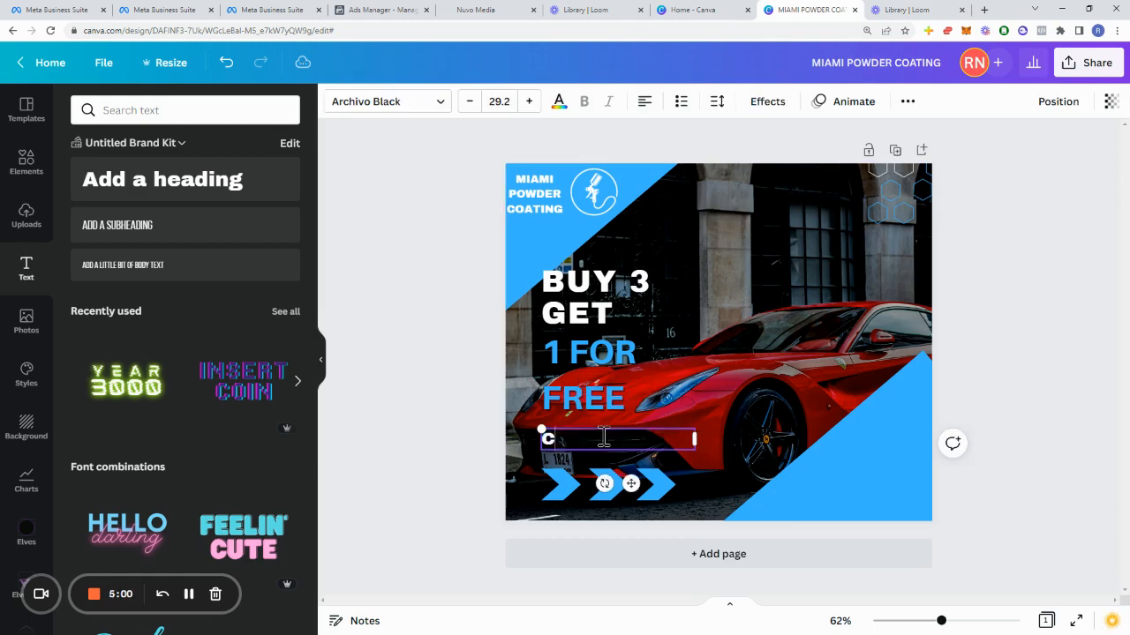
pyautogui.write('LICK LEARN MORE NOW')
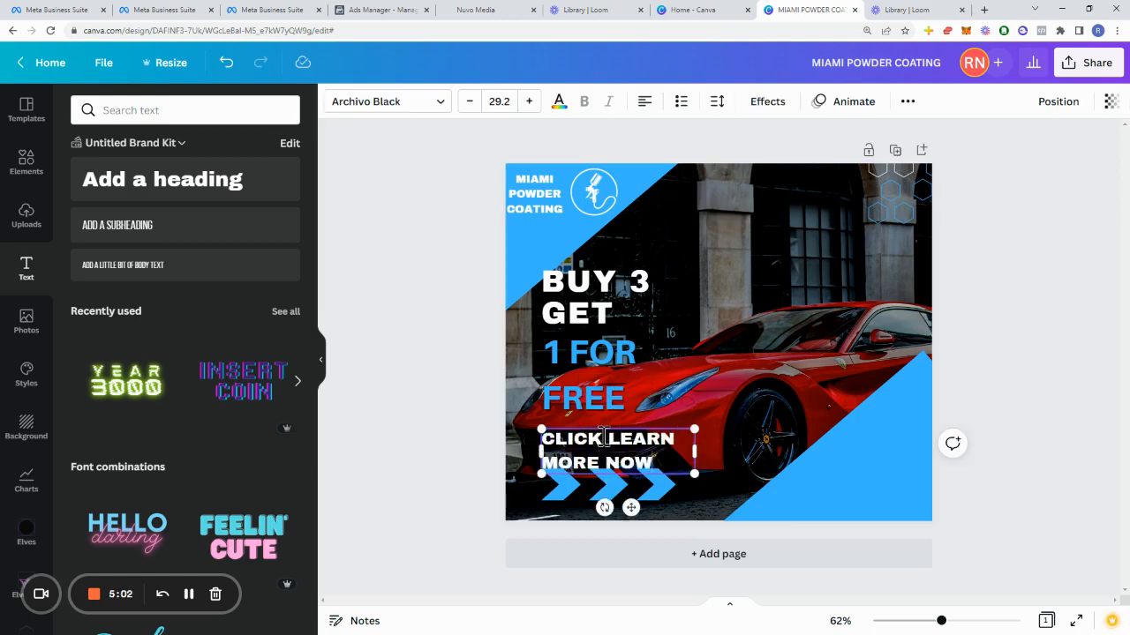
# Step: Set the call-to-action text size to 18 and nudge the company name text slightly
pyautogui.click(499, 102)
pyautogui.write('18')
pyautogui.press('Return')
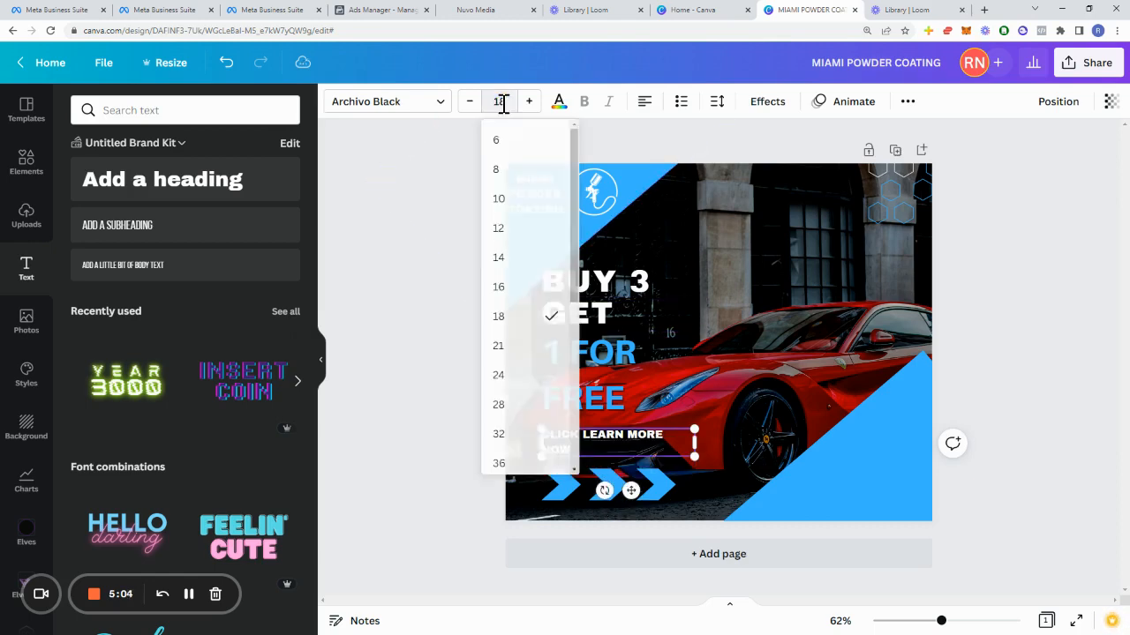
pyautogui.click(488, 420)
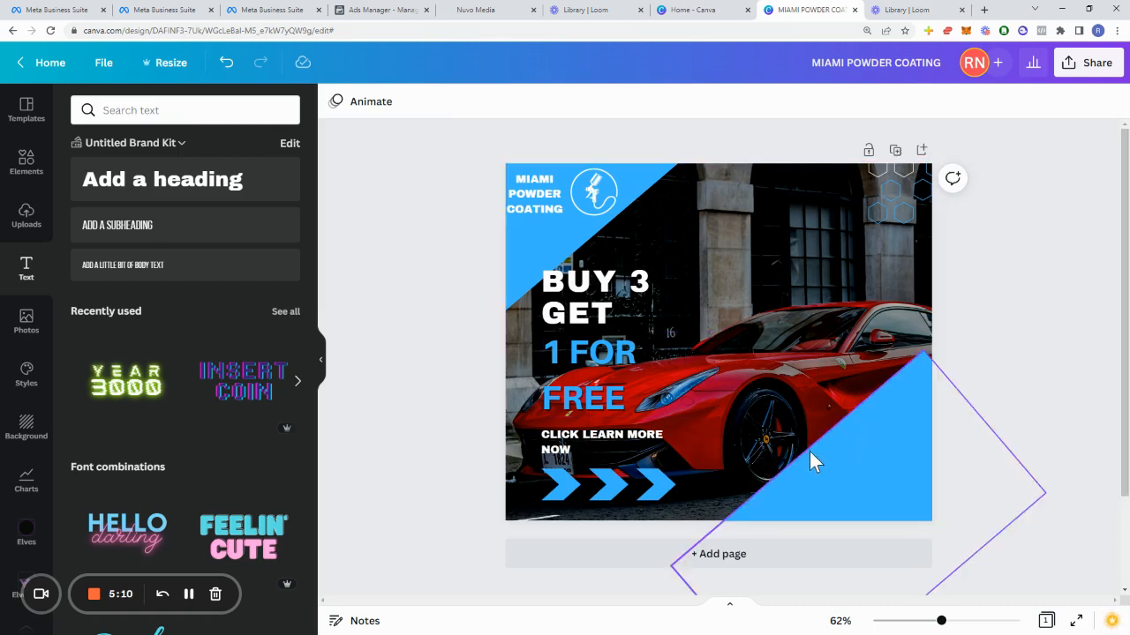
pyautogui.moveTo(535, 196); pyautogui.dragTo(533, 194)
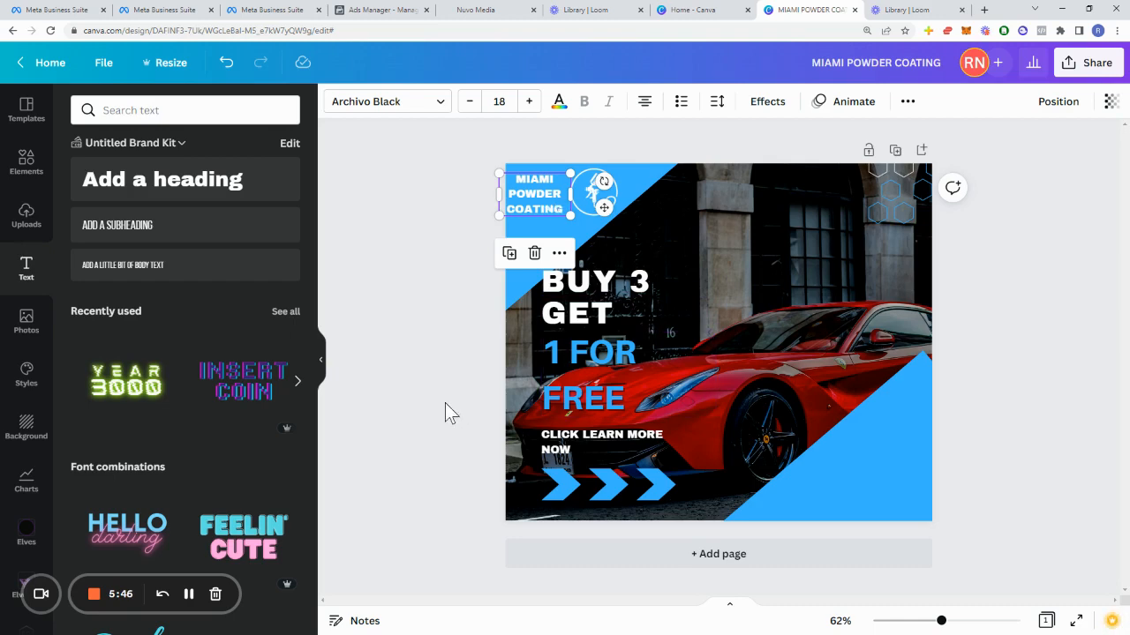
# Step: Recolor the top-left blue triangle to a golden yellow found by searching yellow
pyautogui.click(564, 247)
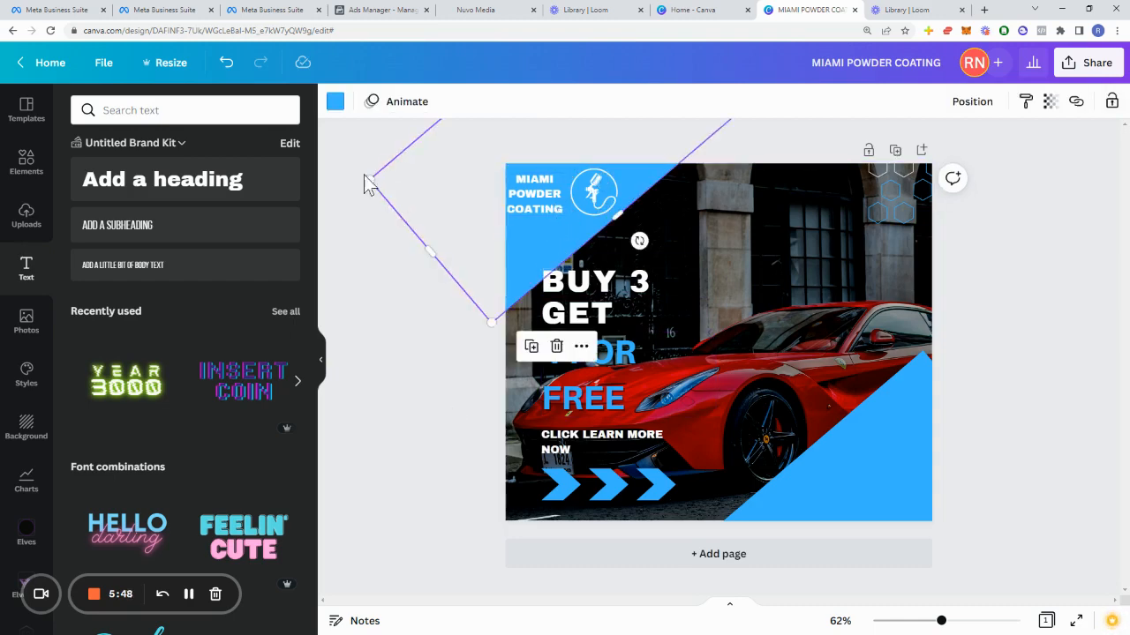
pyautogui.click(336, 102)
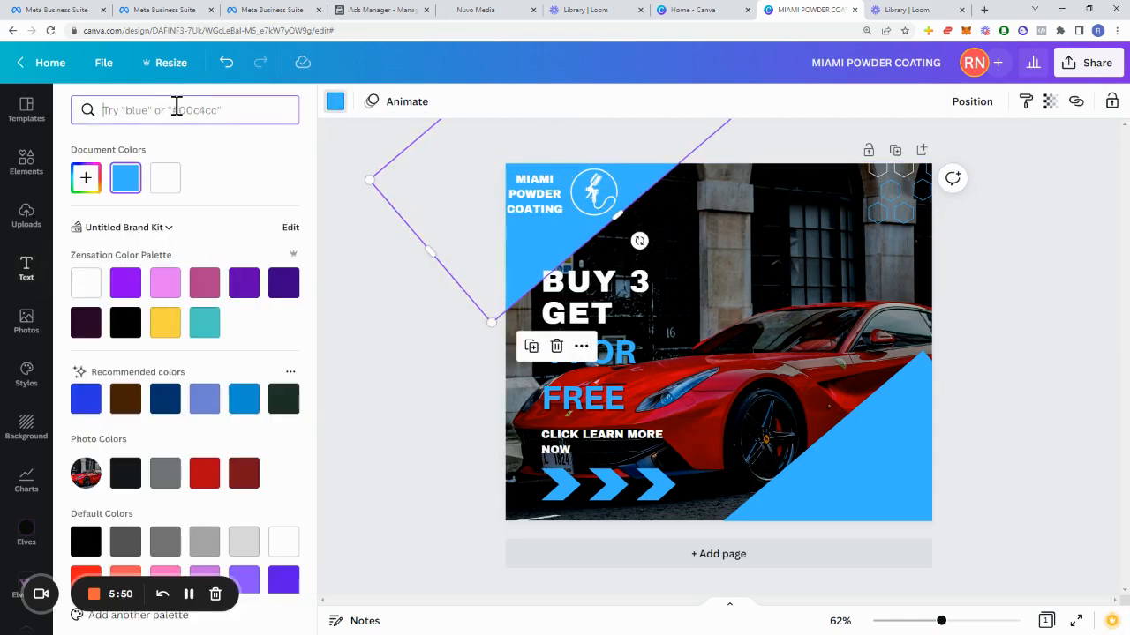
pyautogui.write('yellow')
pyautogui.click(89, 177)
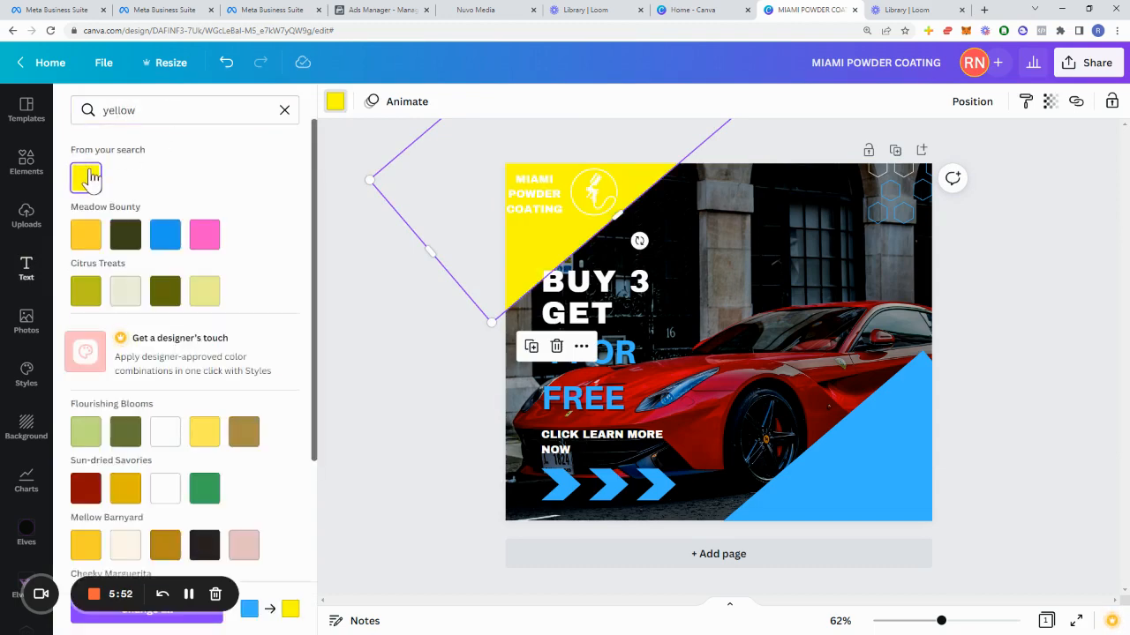
pyautogui.click(86, 544)
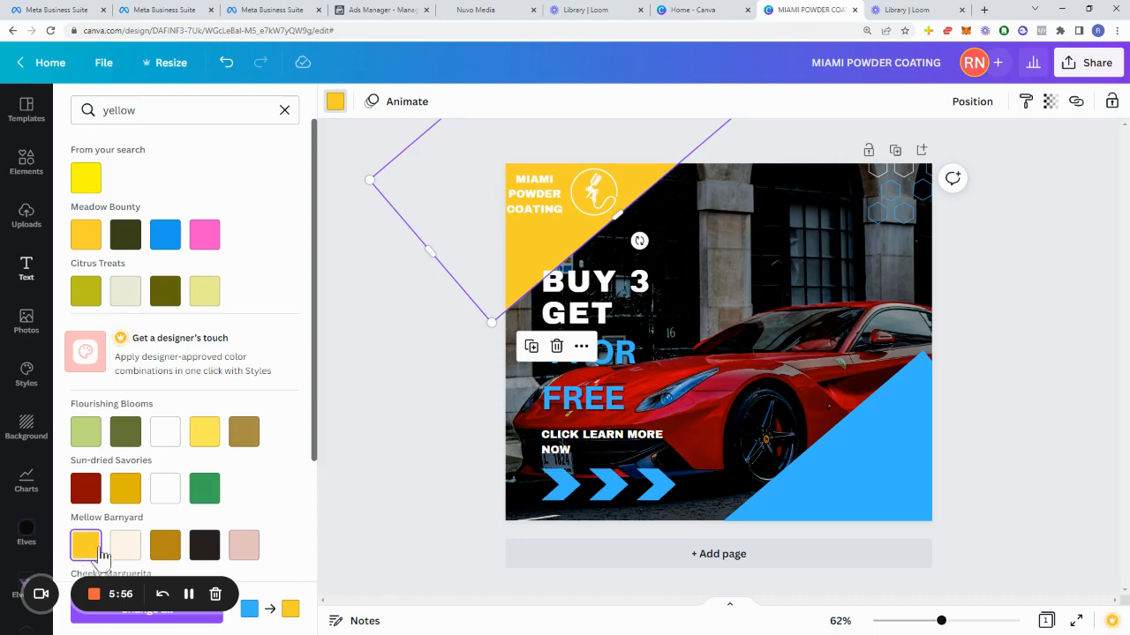
# Step: Recolor the bottom-right blue triangle to the same golden yellow
pyautogui.click(843, 466)
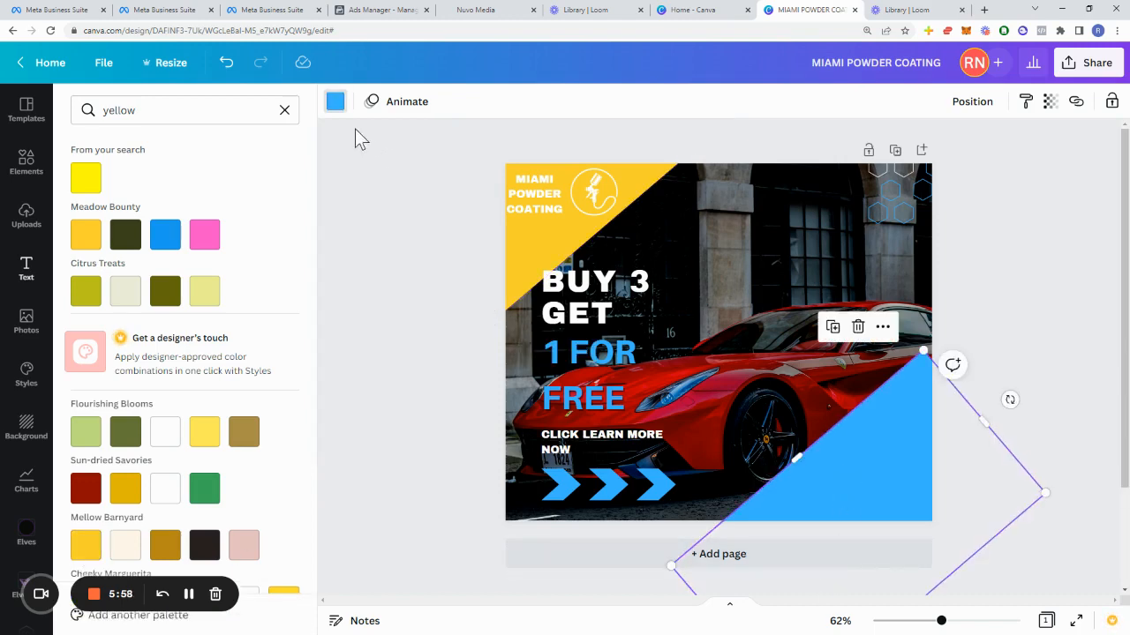
pyautogui.click(86, 234)
# Step: Change the 1 FOR FREE text colour to the golden yellow
pyautogui.click(587, 363)
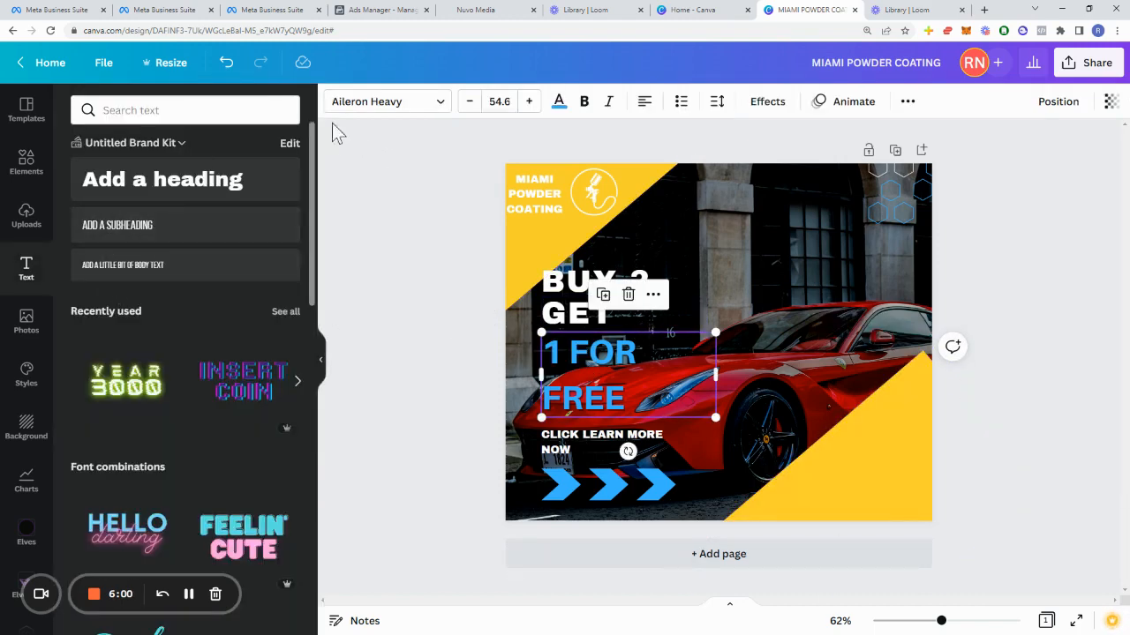
pyautogui.click(560, 103)
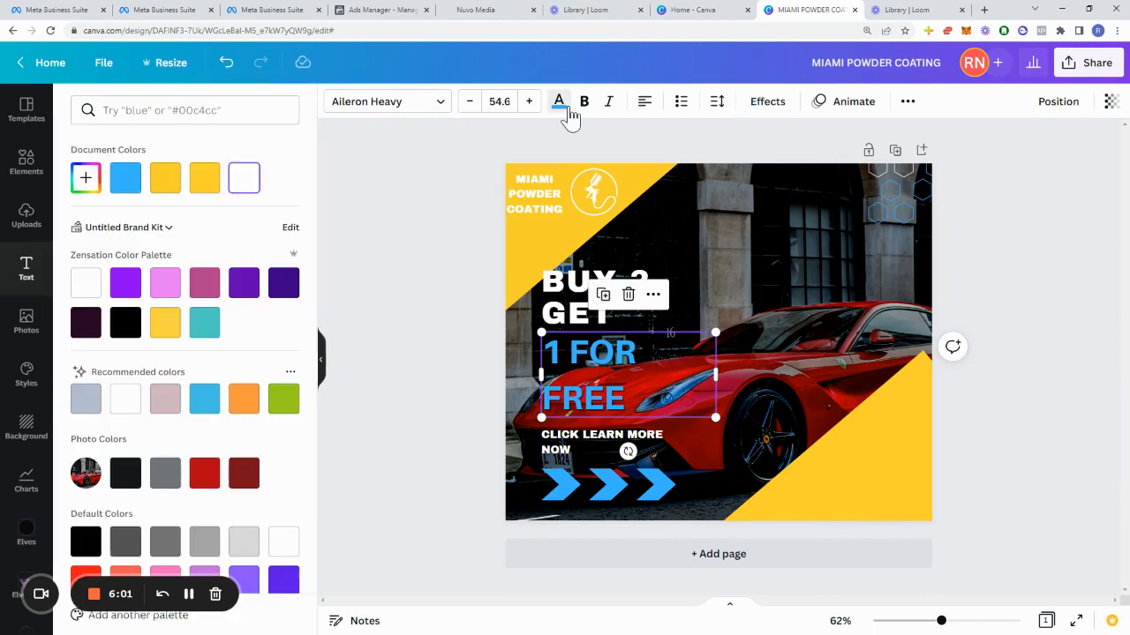
pyautogui.click(176, 120)
pyautogui.write('yellow')
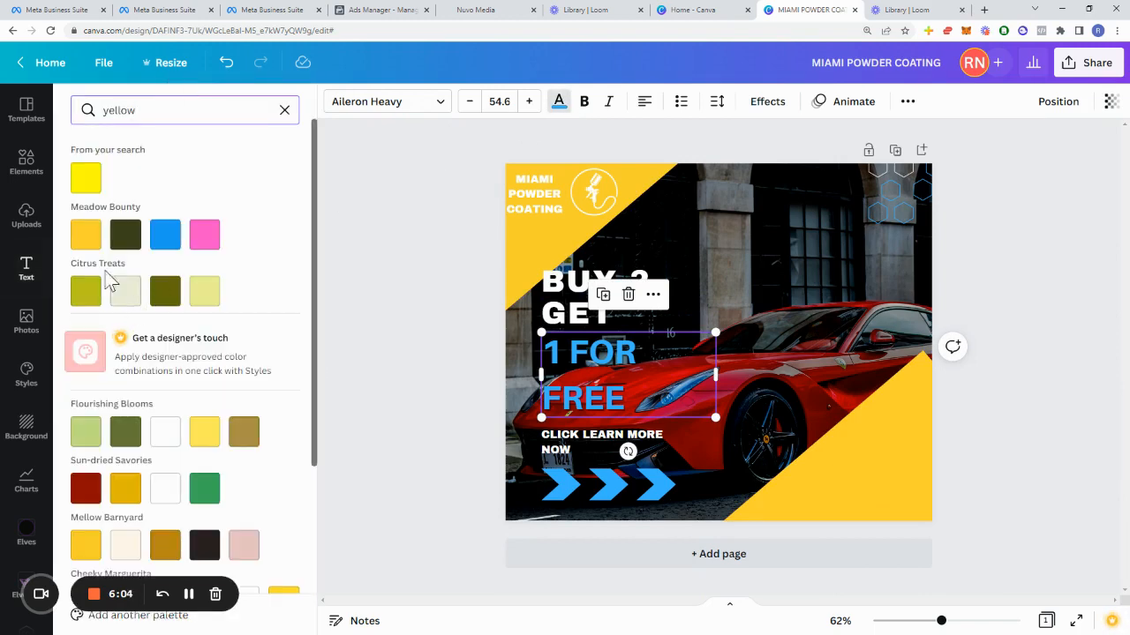
pyautogui.click(85, 238)
# Step: Select the group of three arrows and recolor them golden yellow
pyautogui.click(598, 488)
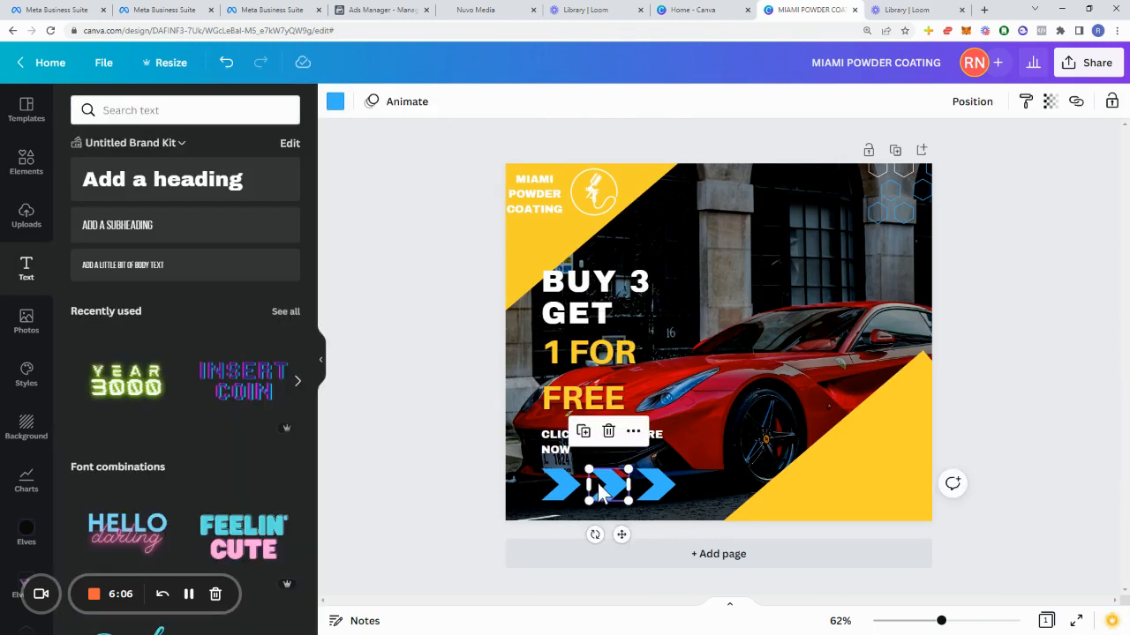
pyautogui.keyDown('shift'); pyautogui.click(565, 496); pyautogui.keyUp('shift')
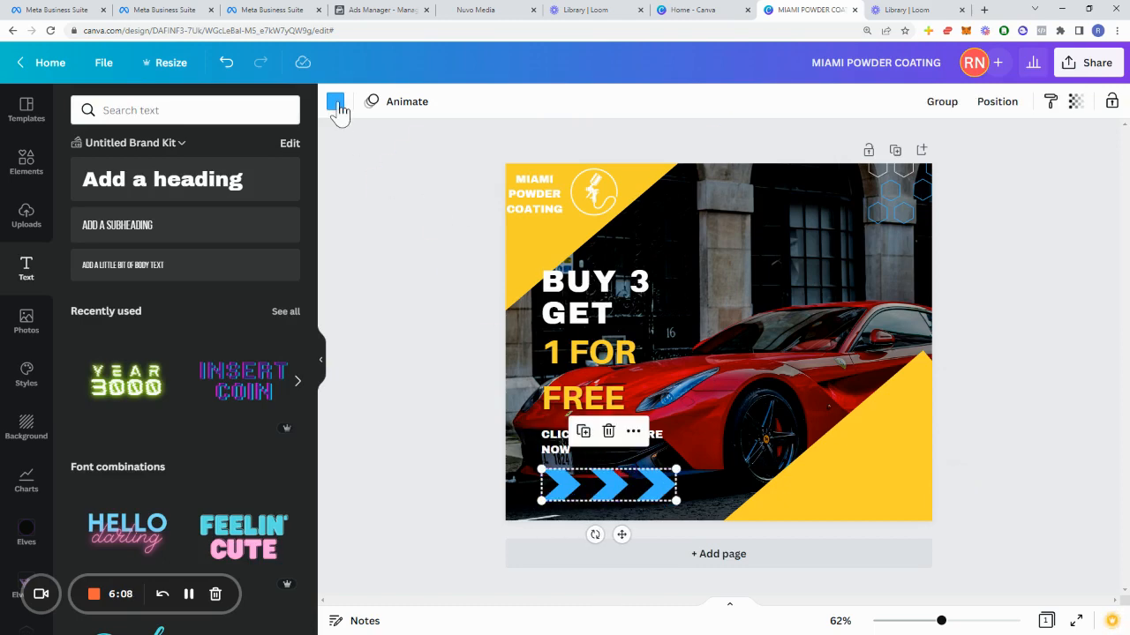
pyautogui.click(334, 103)
pyautogui.click(86, 234)
pyautogui.click(425, 321)
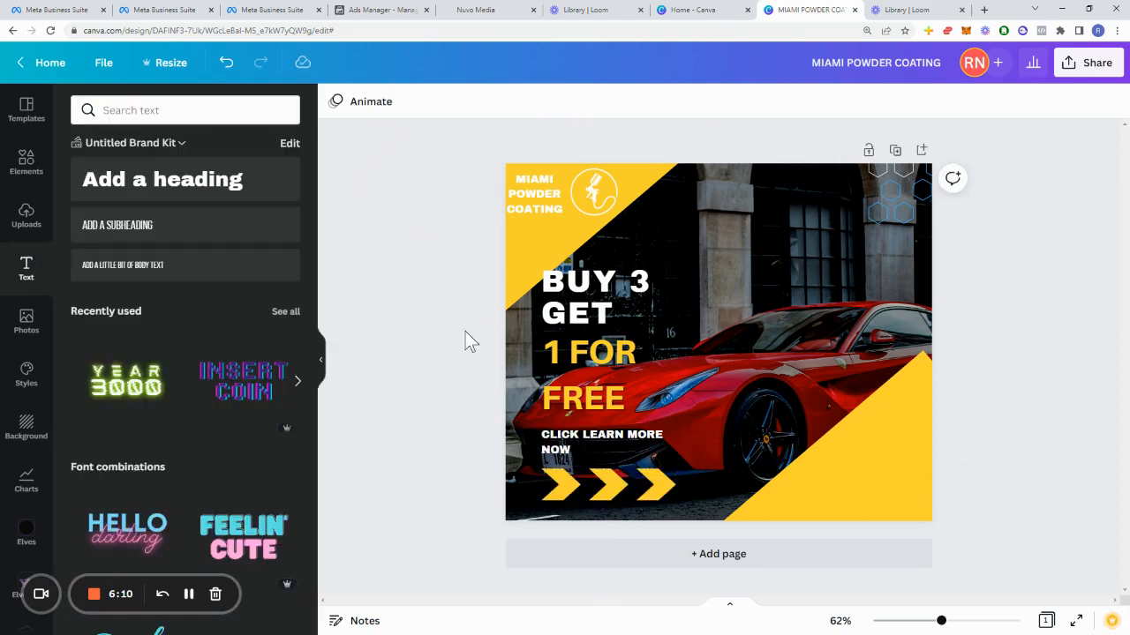
# Step: Recolor the hexagon outline graphic in the top-right corner to golden yellow
pyautogui.click(884, 208)
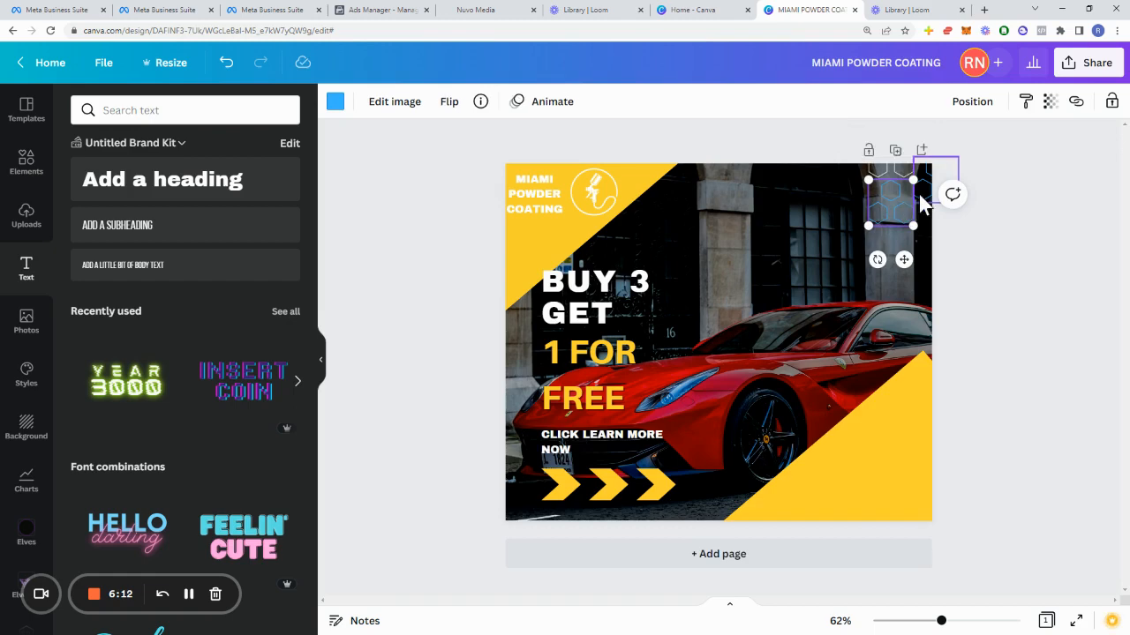
pyautogui.keyDown('shift'); pyautogui.click(920, 198); pyautogui.keyUp('shift')
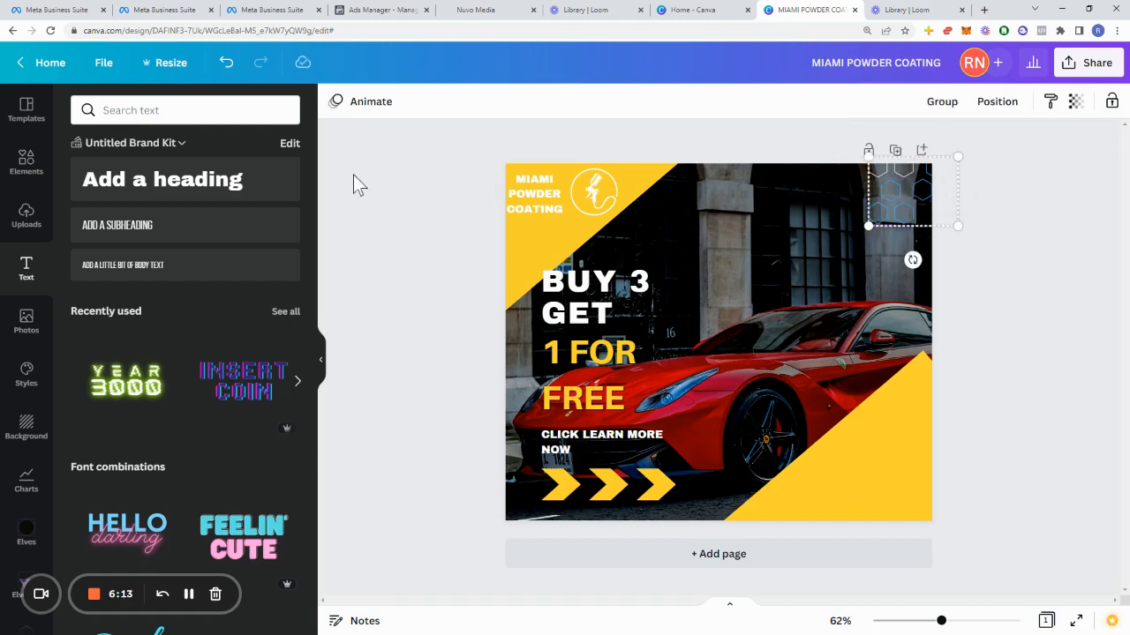
pyautogui.click(434, 232)
pyautogui.click(885, 212)
pyautogui.click(334, 100)
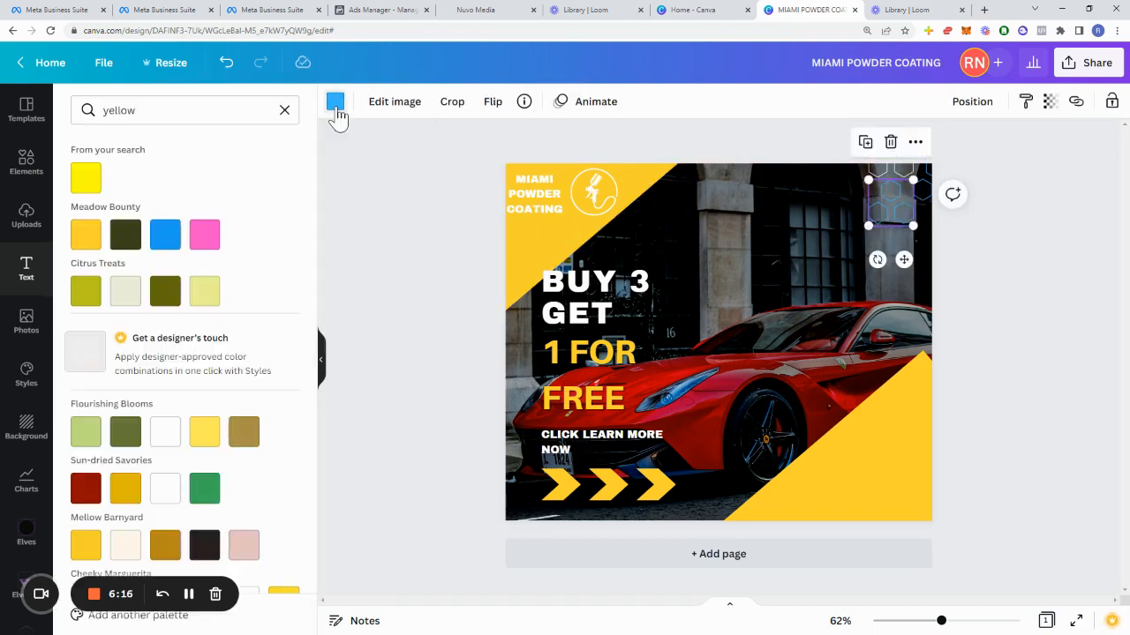
pyautogui.click(949, 220)
pyautogui.click(918, 192)
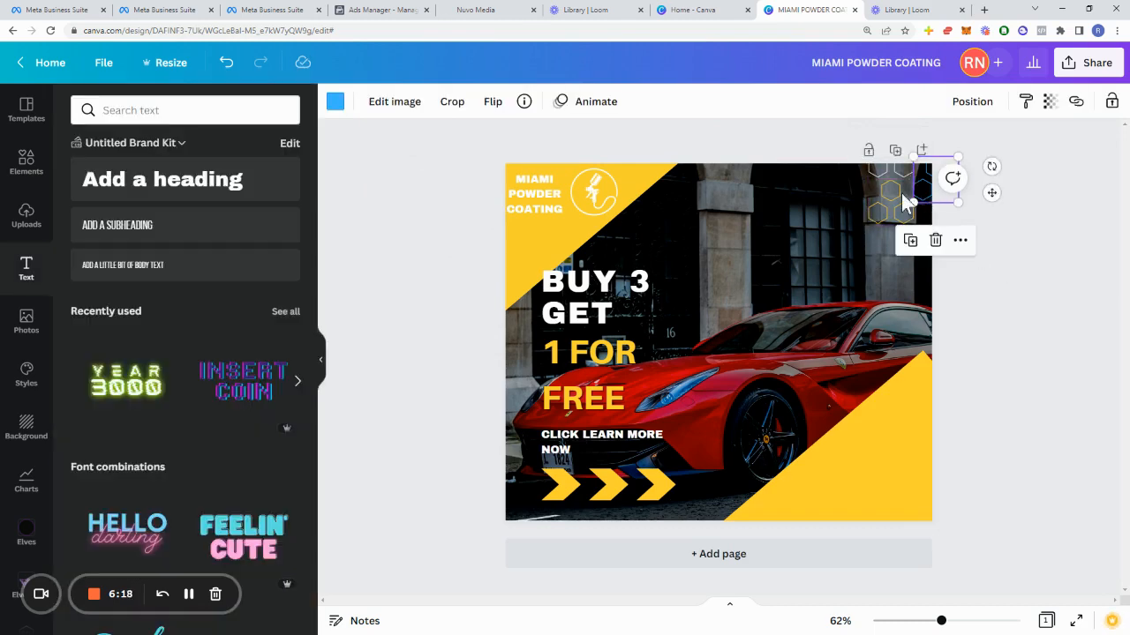
pyautogui.click(334, 101)
pyautogui.click(86, 234)
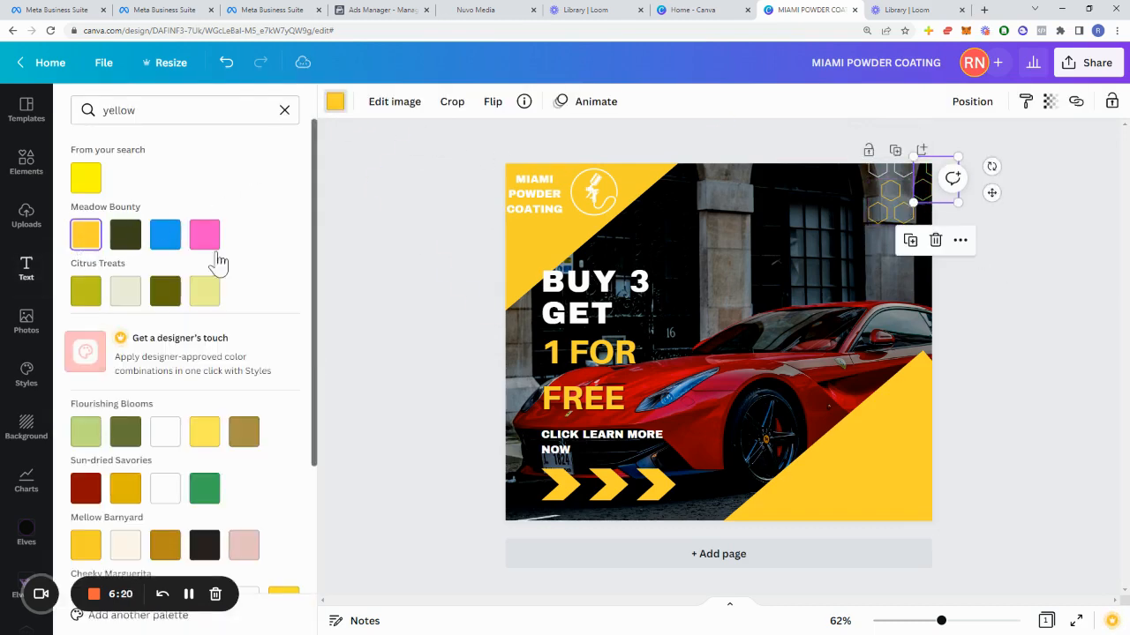
pyautogui.click(445, 253)
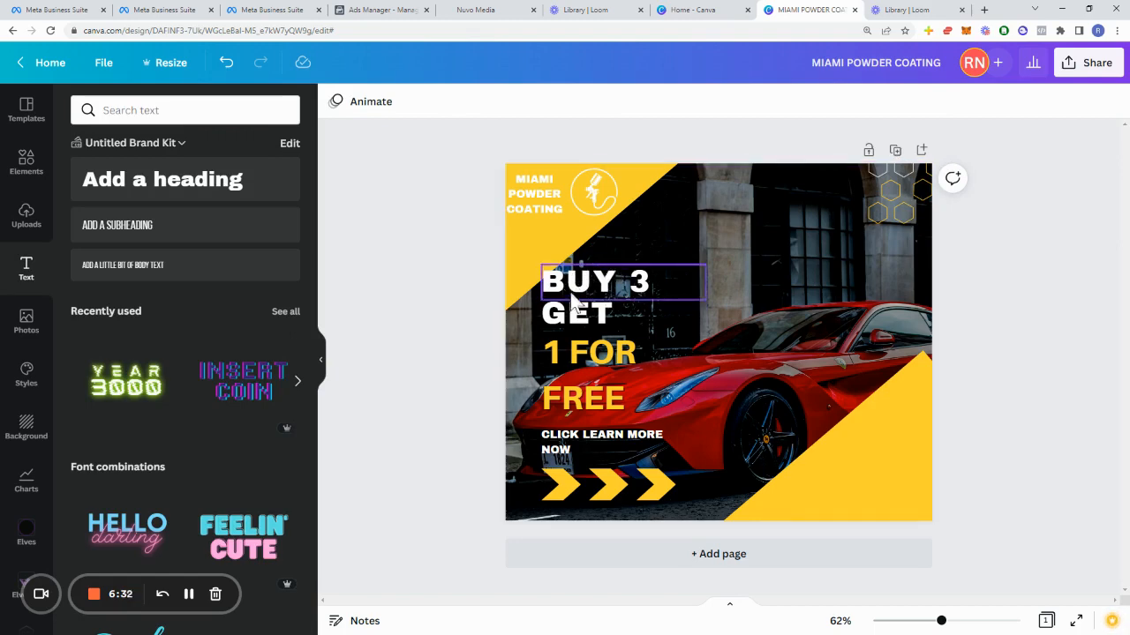
# Step: Switch to Ads Manager and review the ad's creative fields and instant form section
pyautogui.click(394, 13)
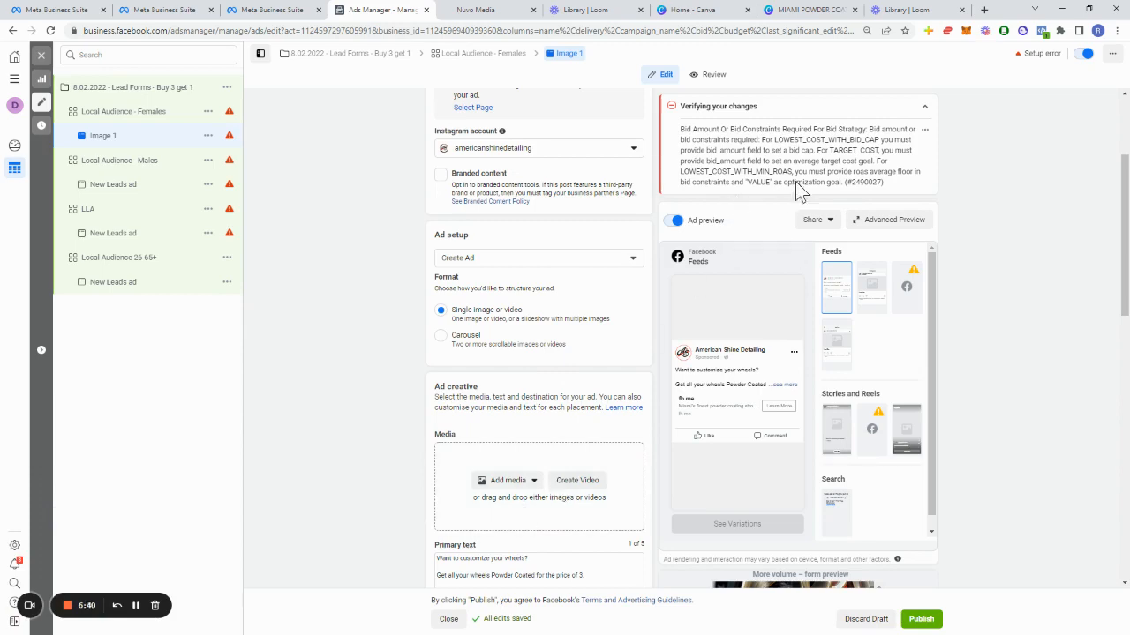
pyautogui.click(810, 9)
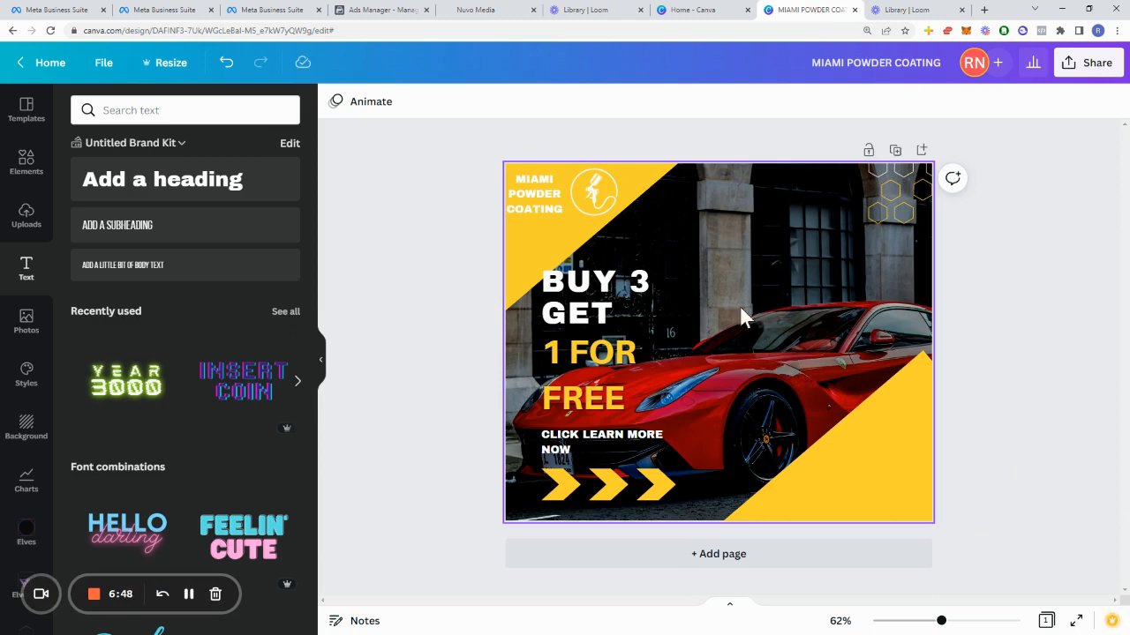
pyautogui.click(386, 10)
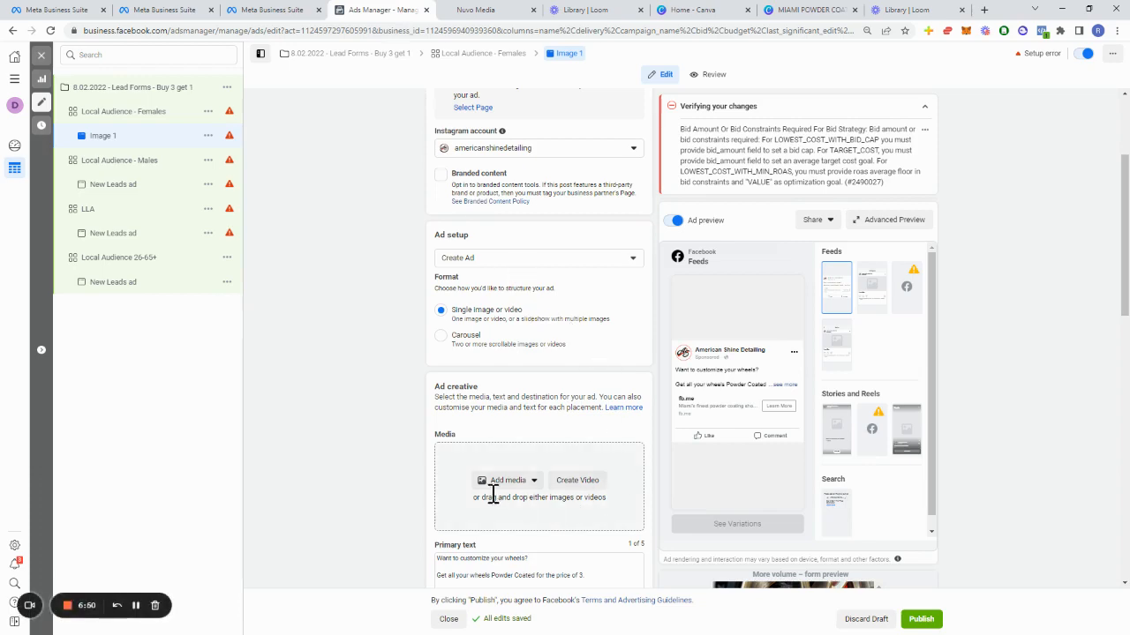
pyautogui.scroll(-1, 512, 481)
pyautogui.scroll(2, 516, 476)
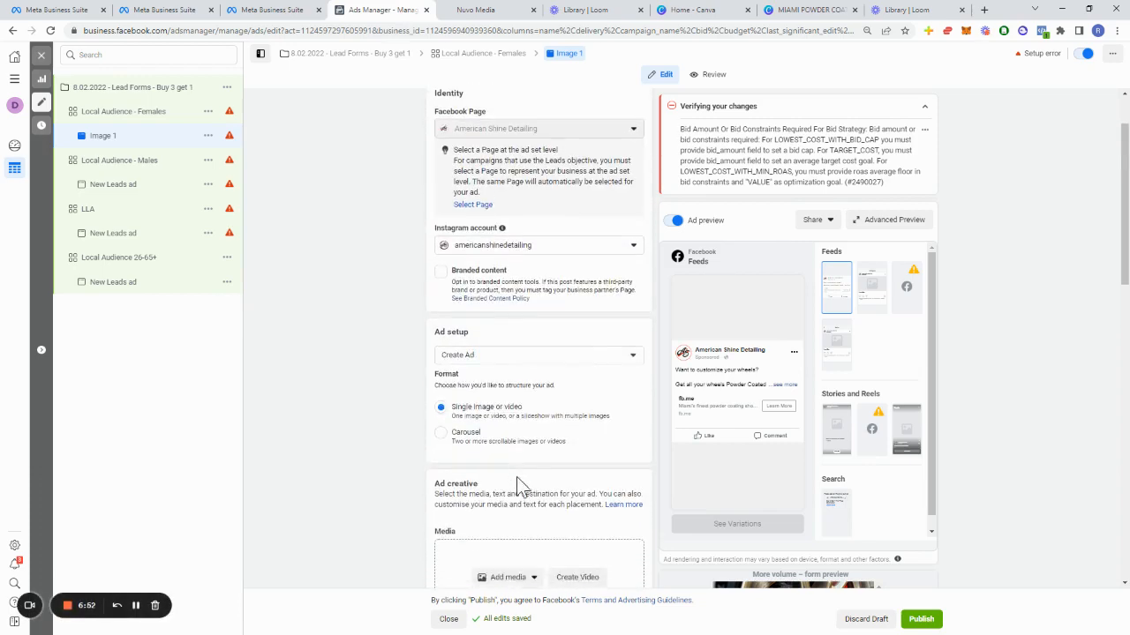
pyautogui.scroll(-3, 520, 485)
pyautogui.scroll(-6, 517, 454)
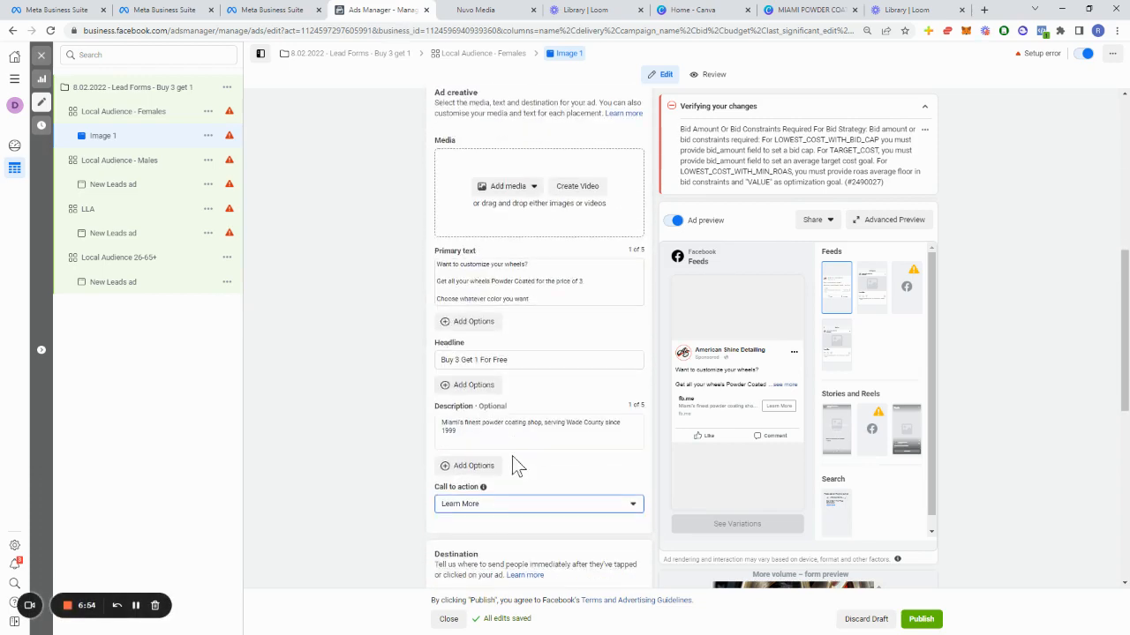
pyautogui.scroll(-2, 507, 454)
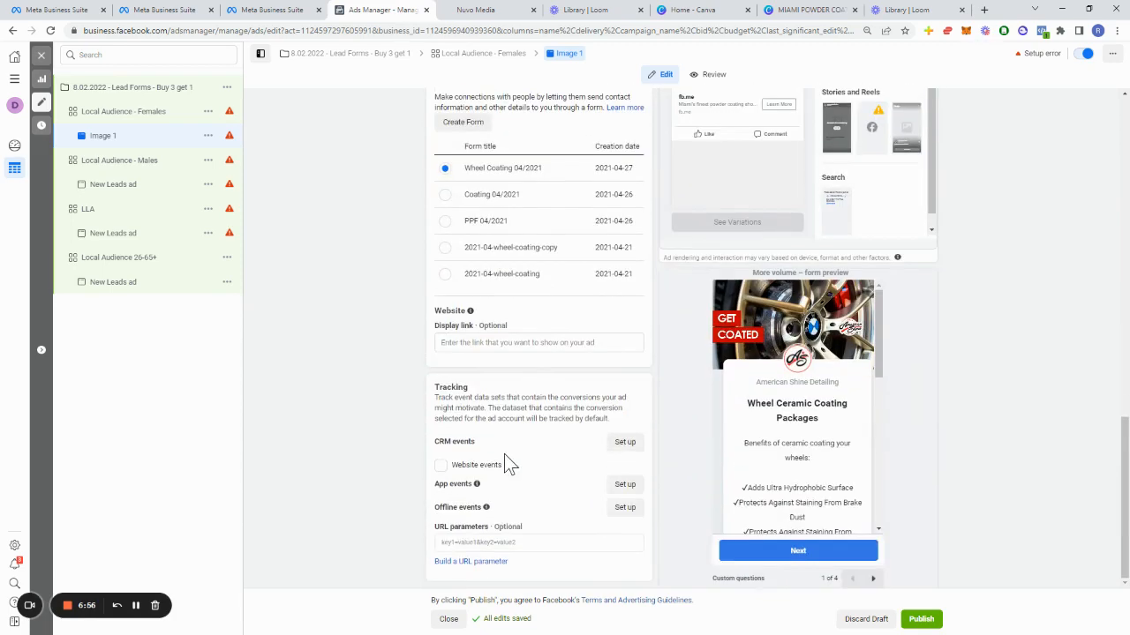
pyautogui.scroll(8, 521, 481)
pyautogui.scroll(-1, 520, 485)
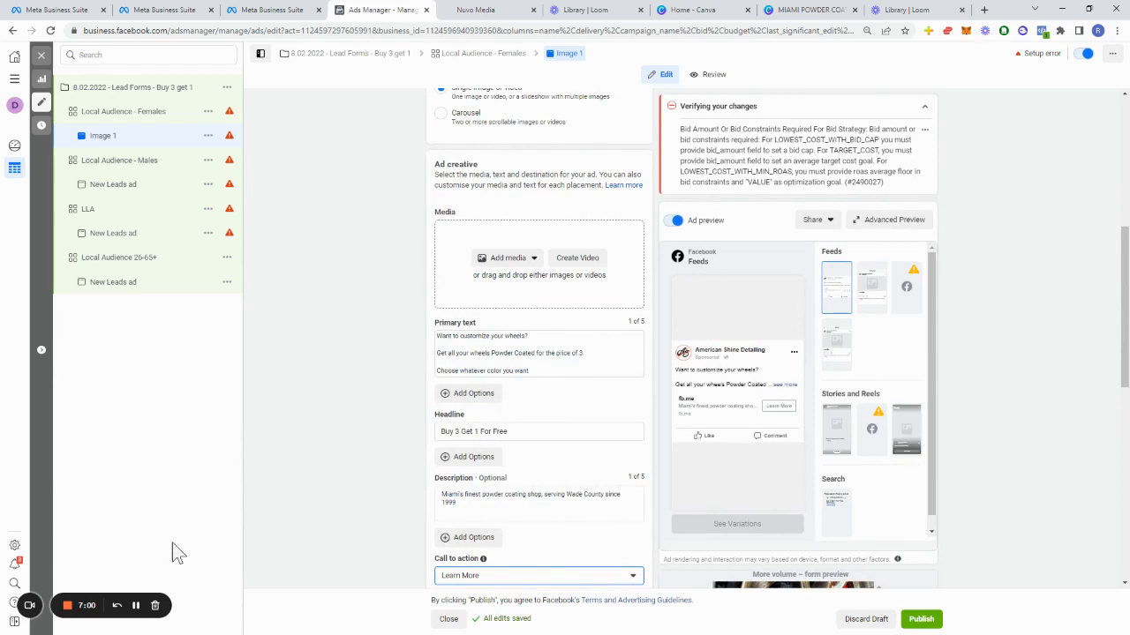
# Step: Add an existing account image as the ad's media and accept the suggested placement crops
pyautogui.click(141, 607)
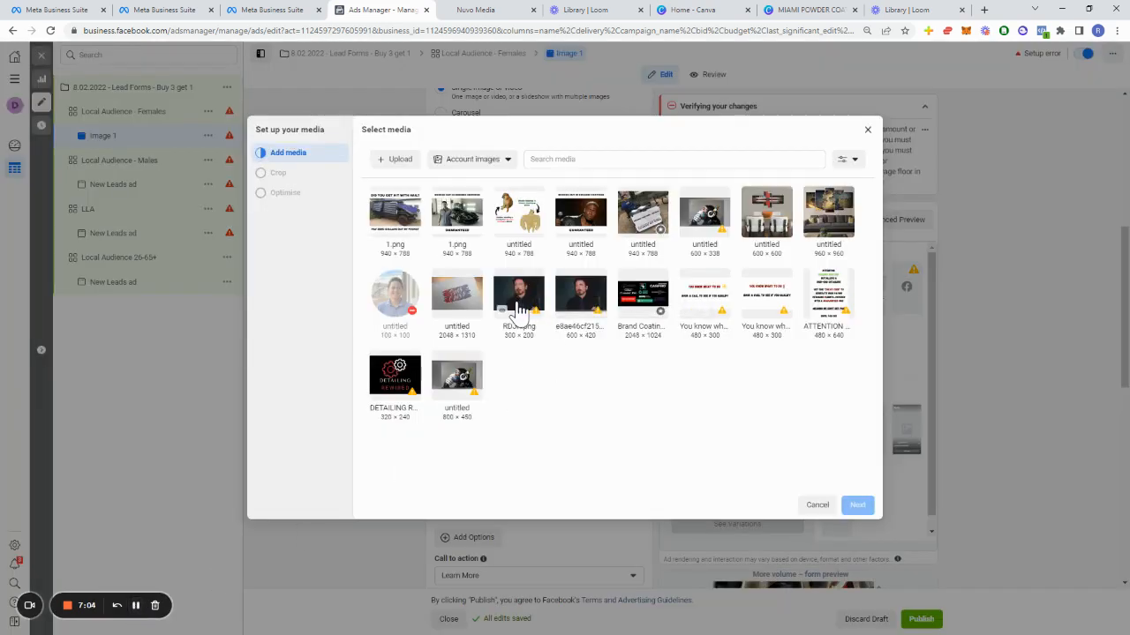
pyautogui.click(519, 220)
pyautogui.click(856, 505)
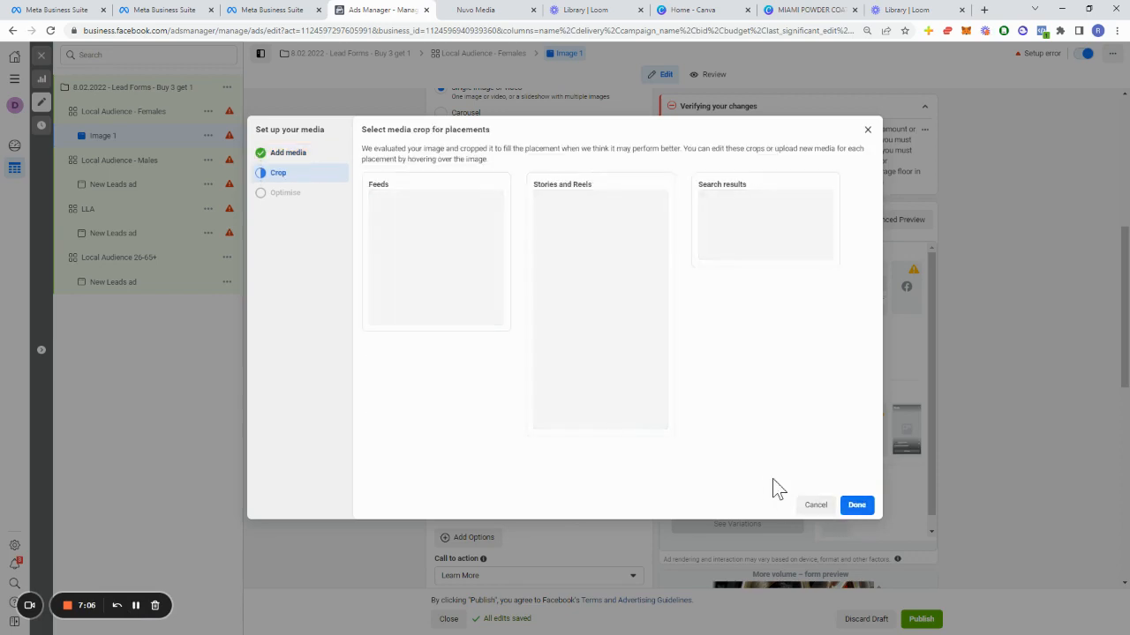
pyautogui.click(854, 506)
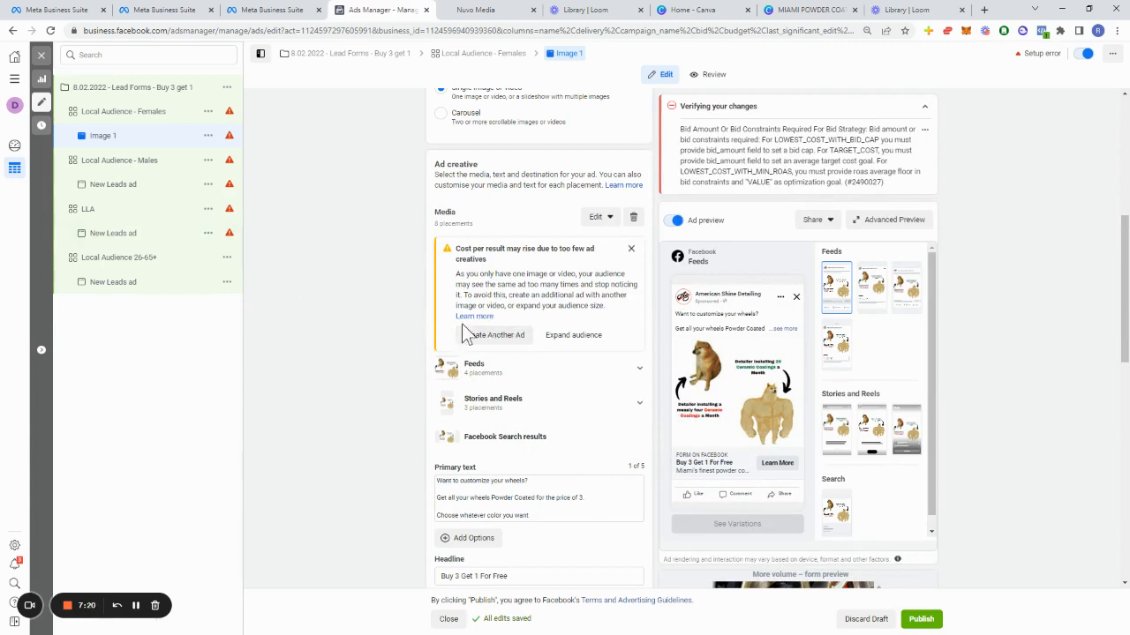
# Step: Review the ad setup options and the ad creative text fields
pyautogui.scroll(3, 565, 331)
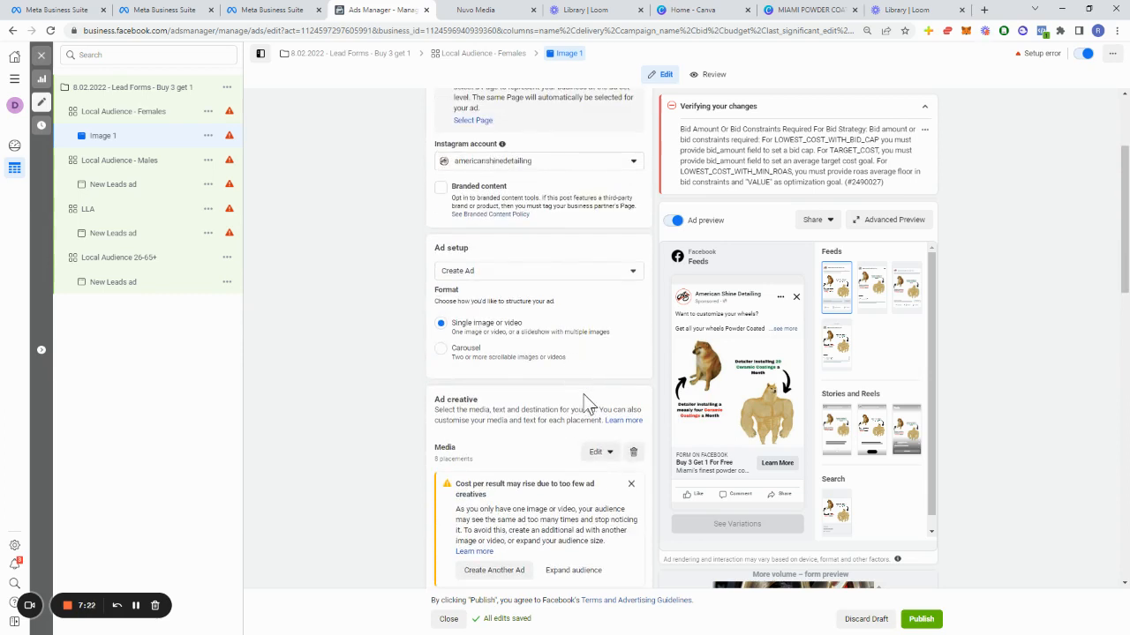
pyautogui.click(539, 272)
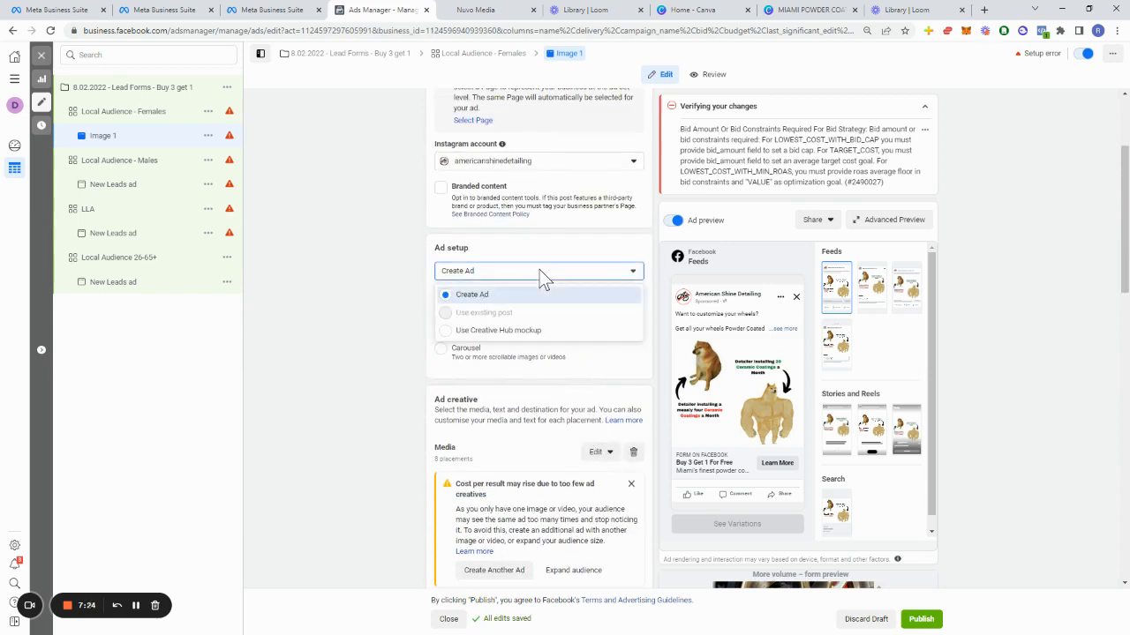
pyautogui.click(538, 272)
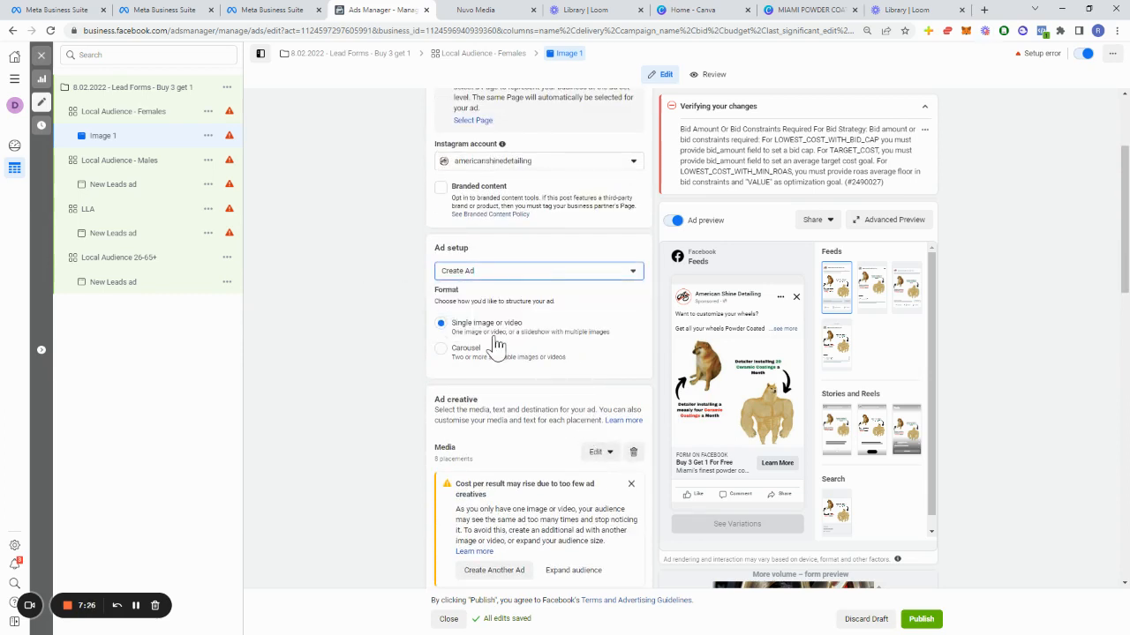
pyautogui.scroll(2, 497, 344)
pyautogui.scroll(-10, 557, 337)
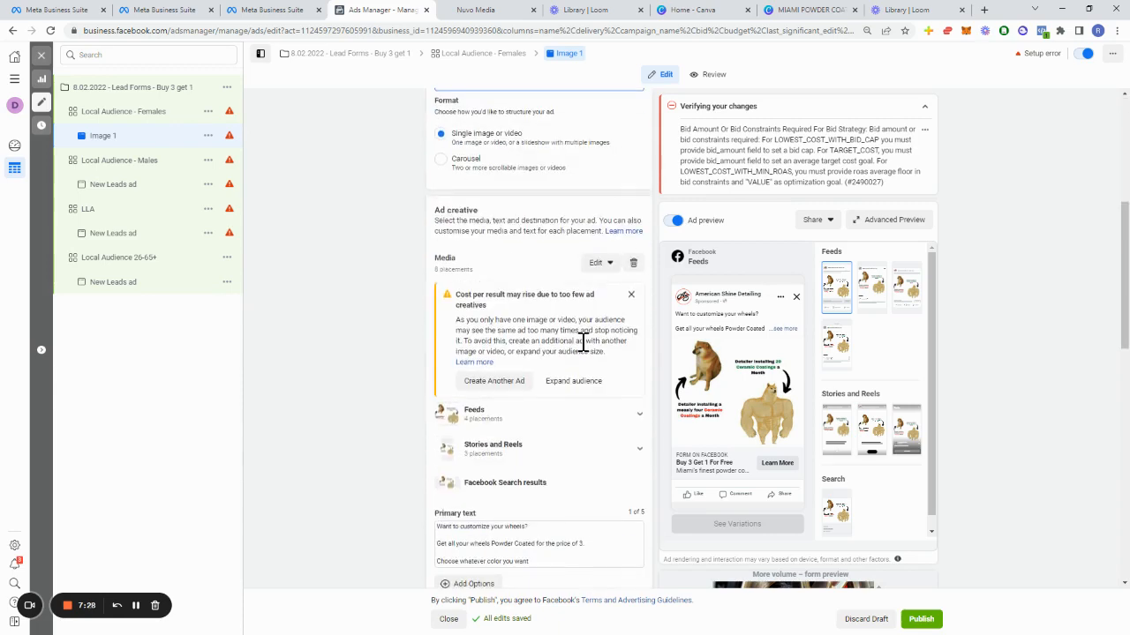
pyautogui.scroll(2, 580, 345)
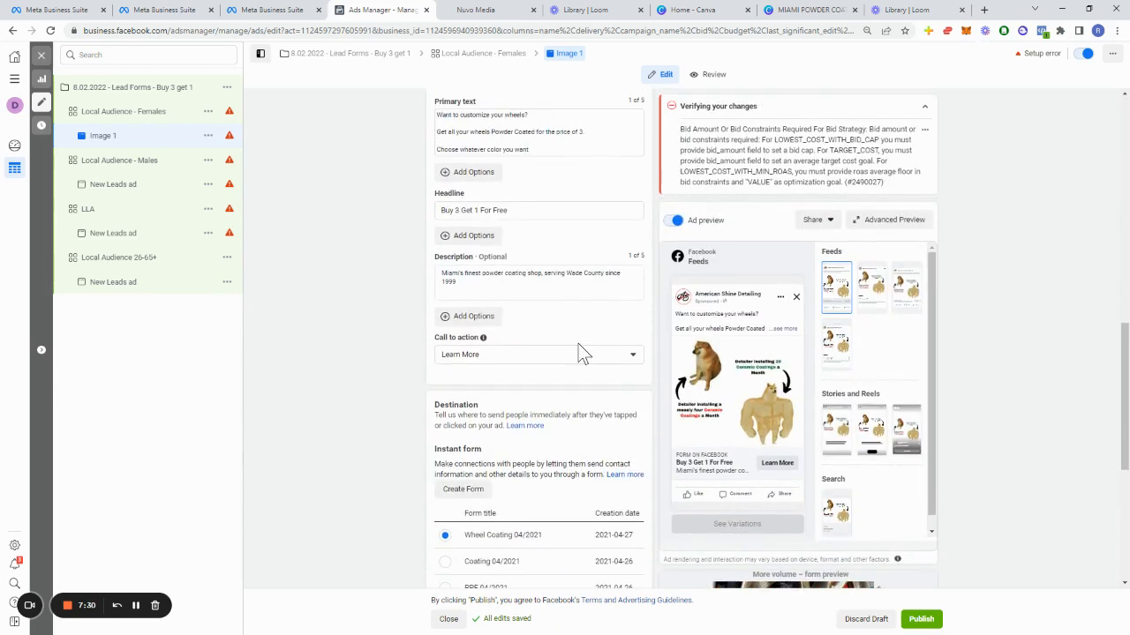
pyautogui.scroll(5, 494, 212)
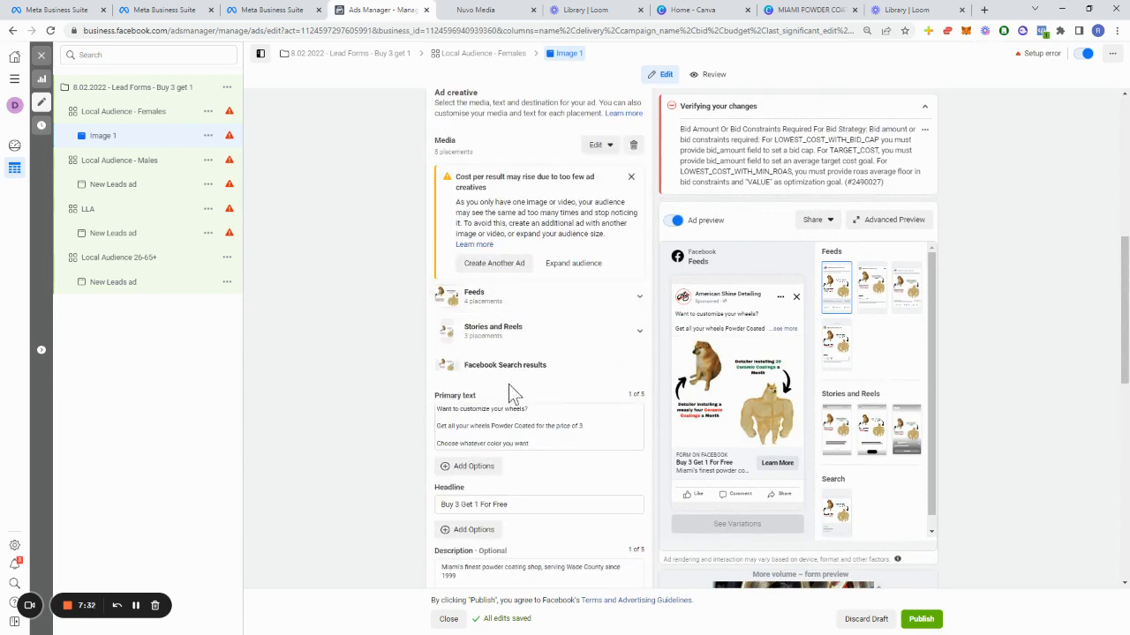
pyautogui.scroll(-3, 530, 425)
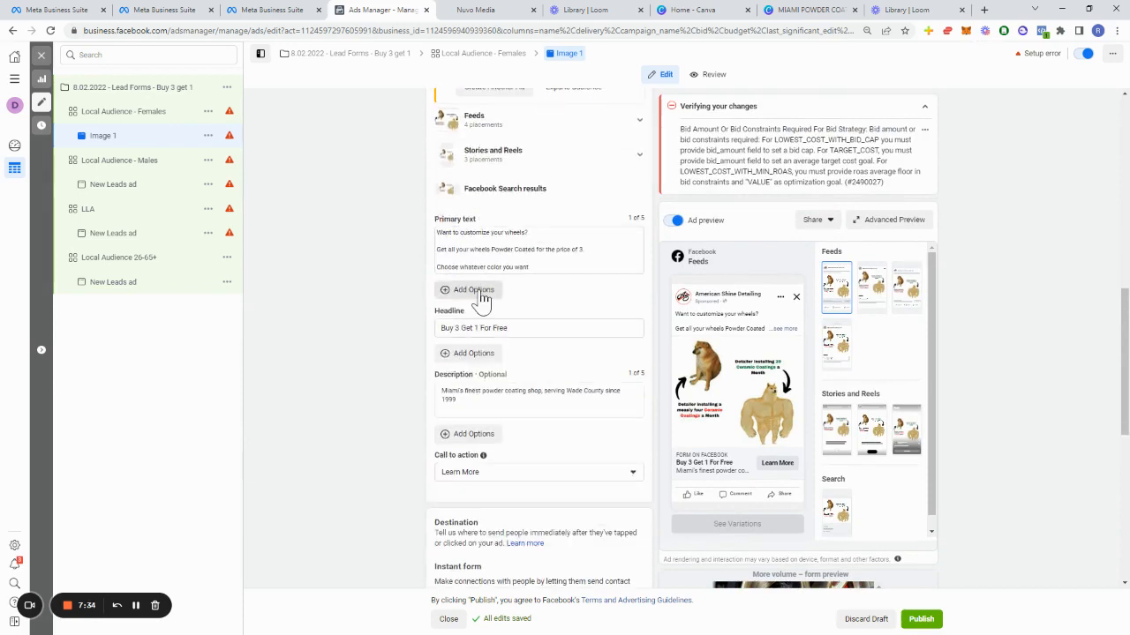
# Step: Add a second primary text option reading "COME TO UR SHOP NOW"
pyautogui.click(455, 296)
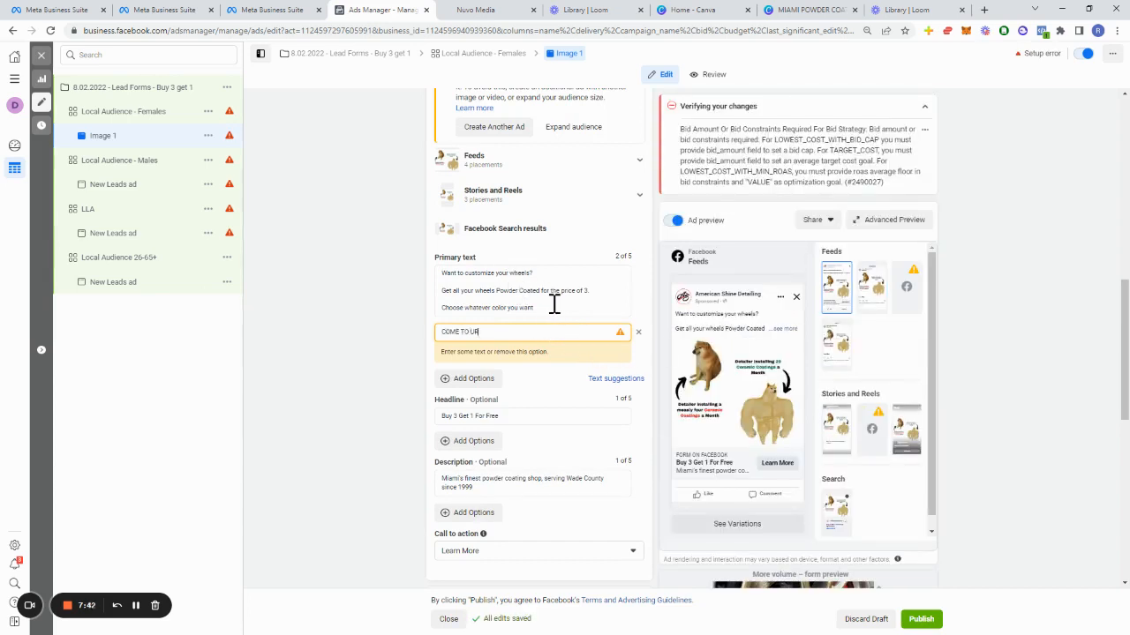
pyautogui.click(397, 389)
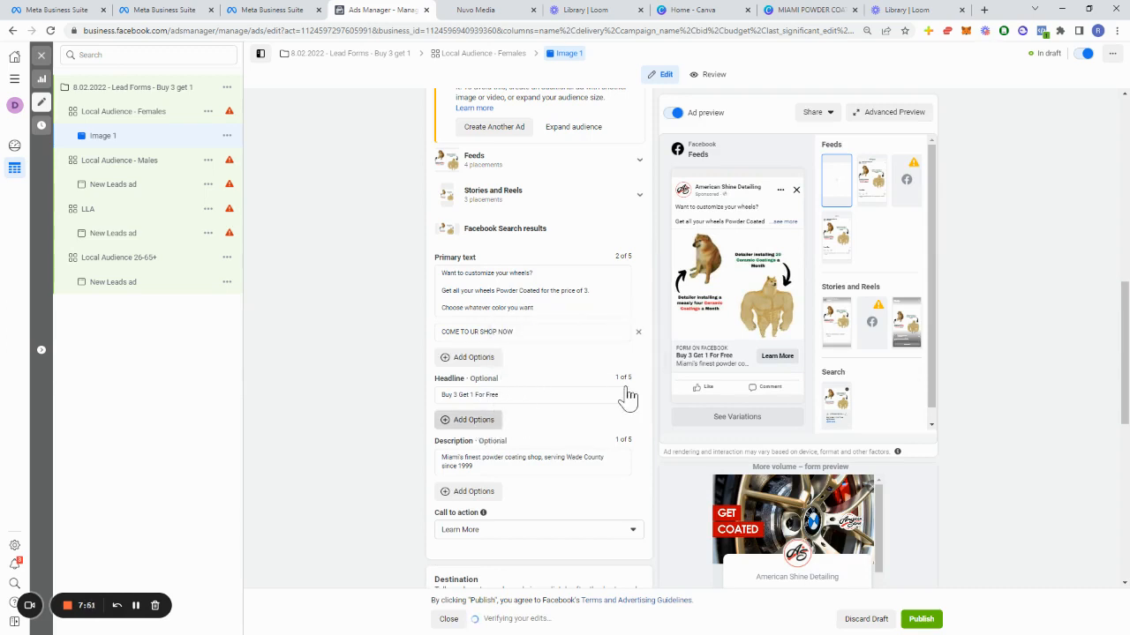
# Step: Add a second headline option reading "Save Up To $200 OFF TODAY"
pyautogui.click(469, 419)
pyautogui.click(498, 419)
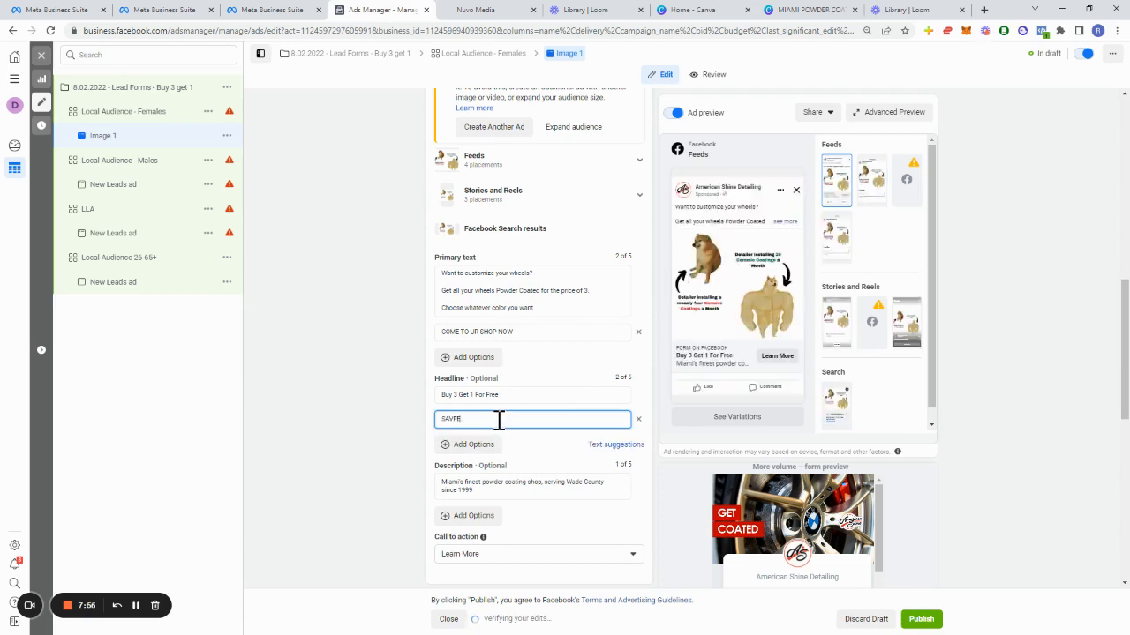
pyautogui.write('SAVFE')
pyautogui.press('BackSpace')
pyautogui.press('BackSpace')
pyautogui.press('BackSpace')
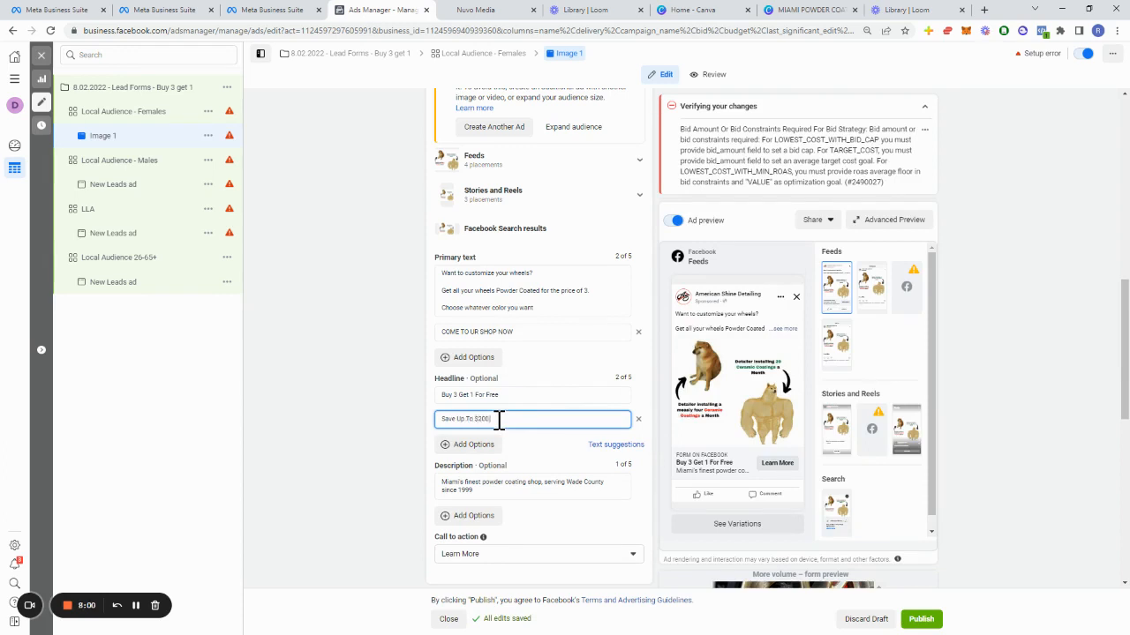
pyautogui.write('AY')
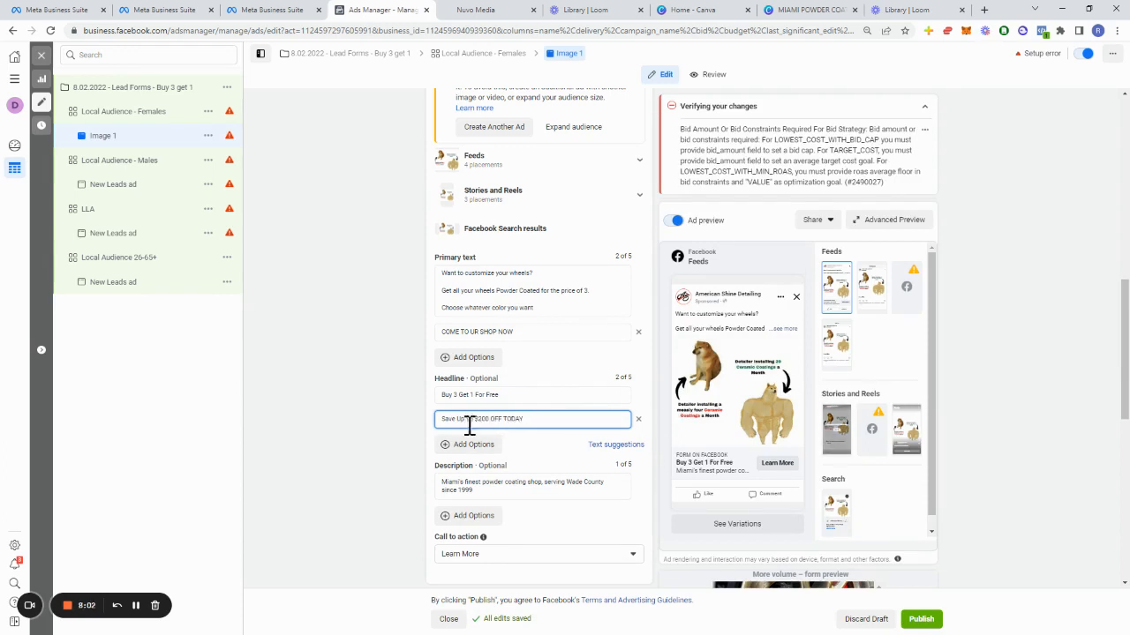
pyautogui.click(373, 432)
# Step: Quickly duplicate the Image 1 ad within the Local Audience - Females ad set
pyautogui.scroll(-1, 464, 466)
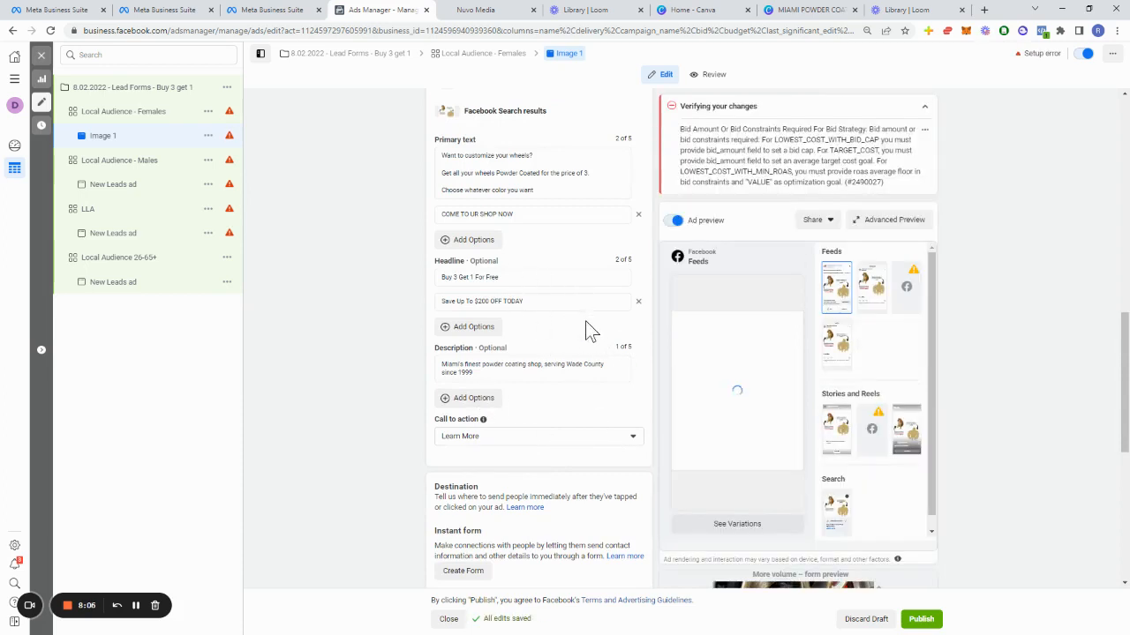
pyautogui.scroll(1, 550, 373)
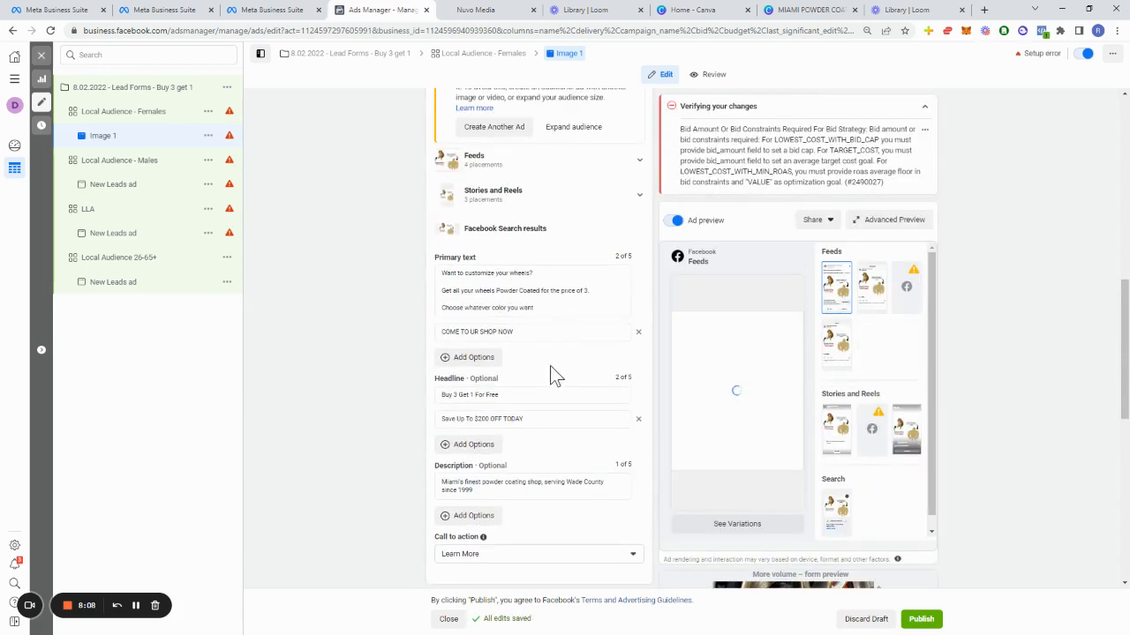
pyautogui.scroll(1, 569, 291)
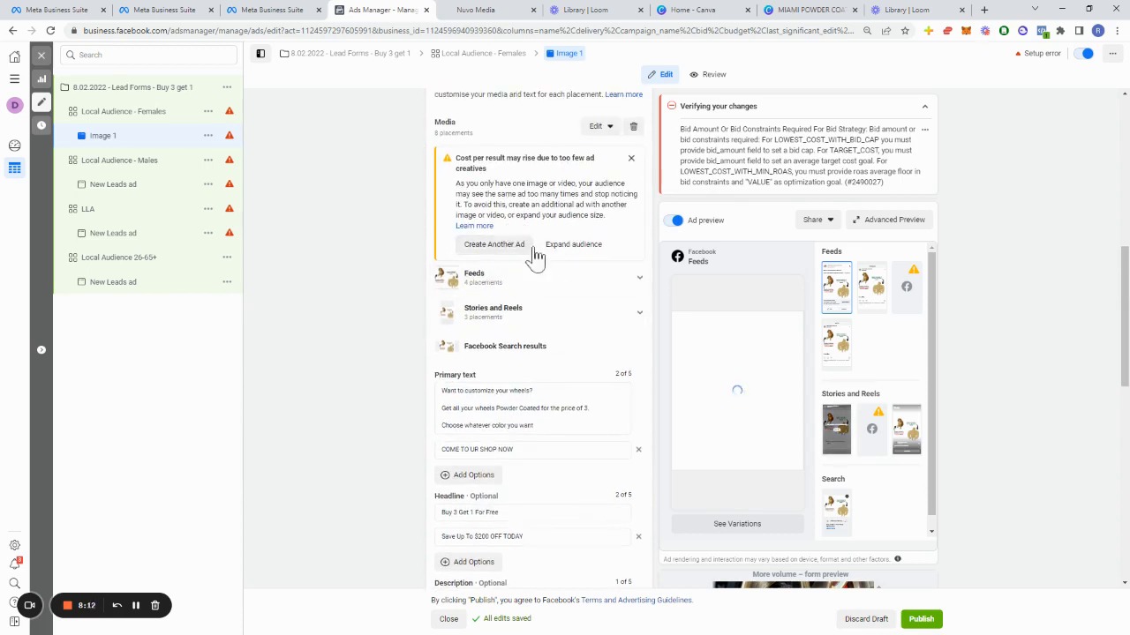
pyautogui.click(209, 135)
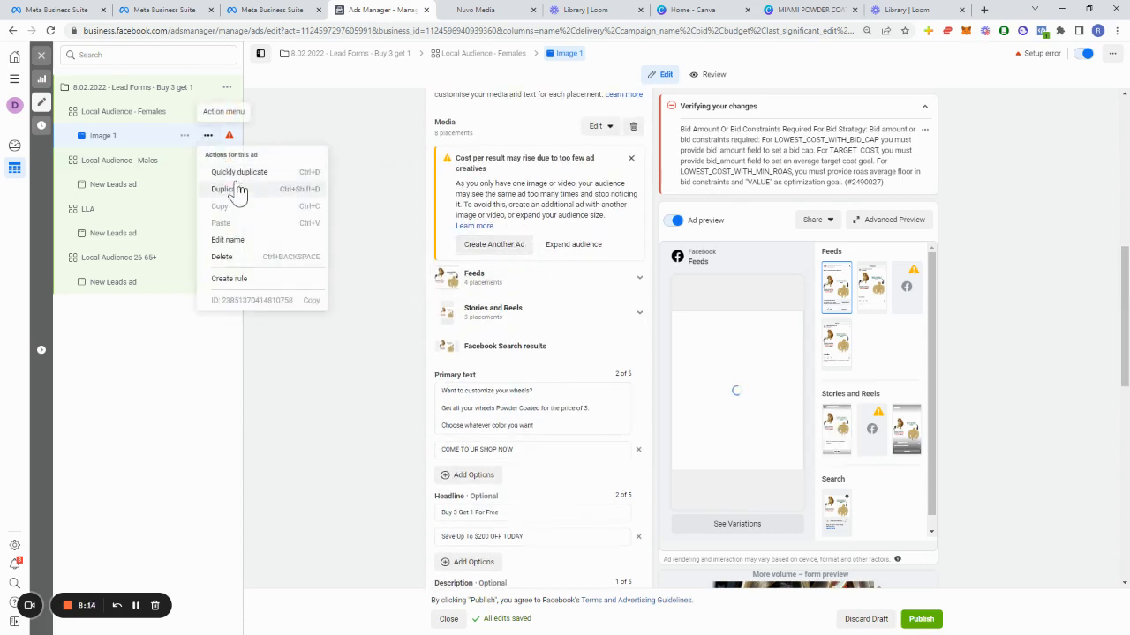
pyautogui.click(238, 173)
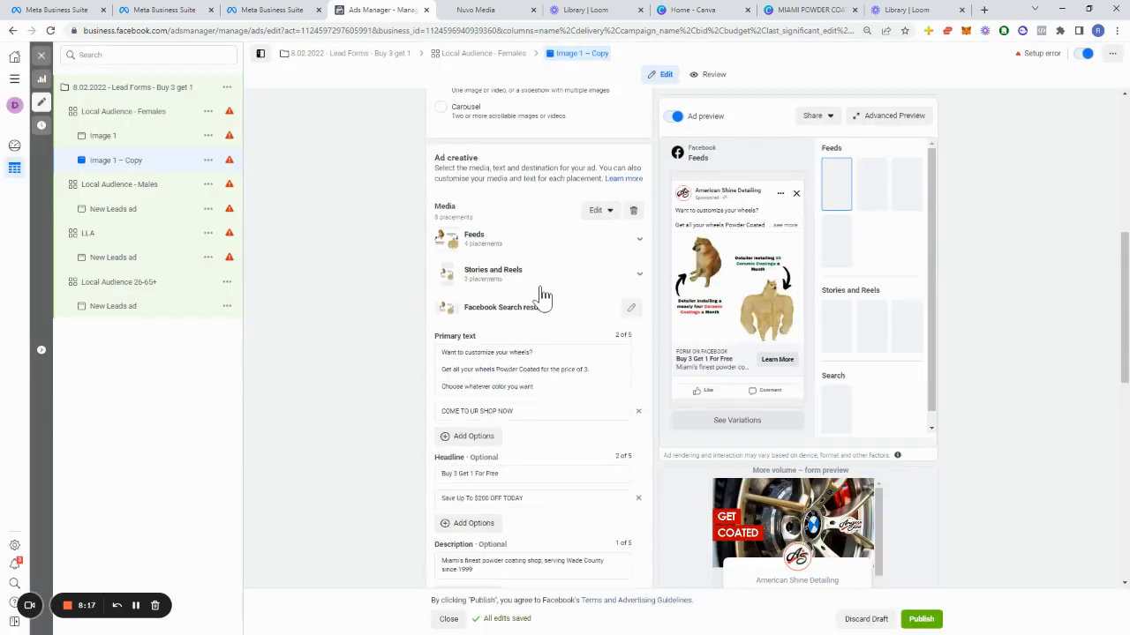
# Step: Replace the duplicated ad's media with a different account image and accept the suggested placement crops
pyautogui.click(597, 244)
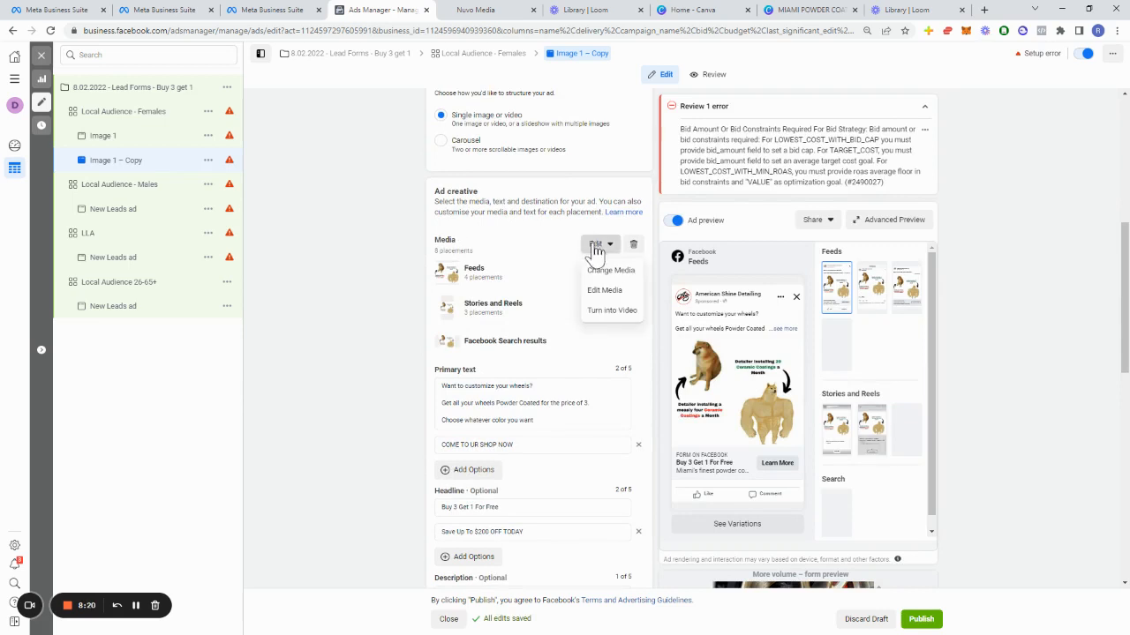
pyautogui.click(601, 274)
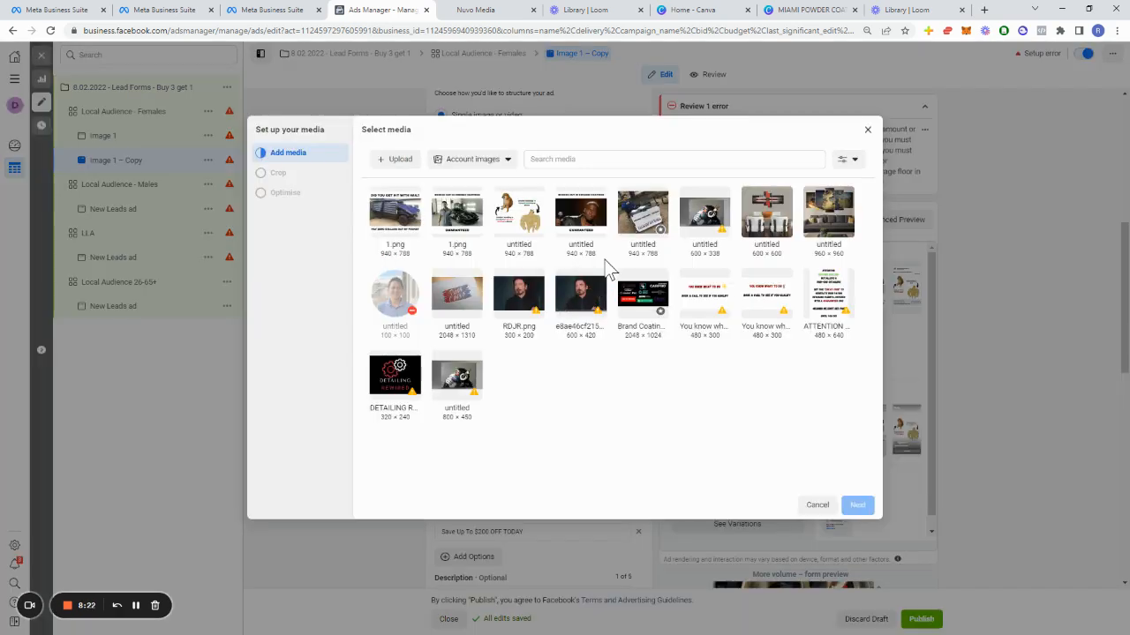
pyautogui.click(597, 247)
pyautogui.click(857, 504)
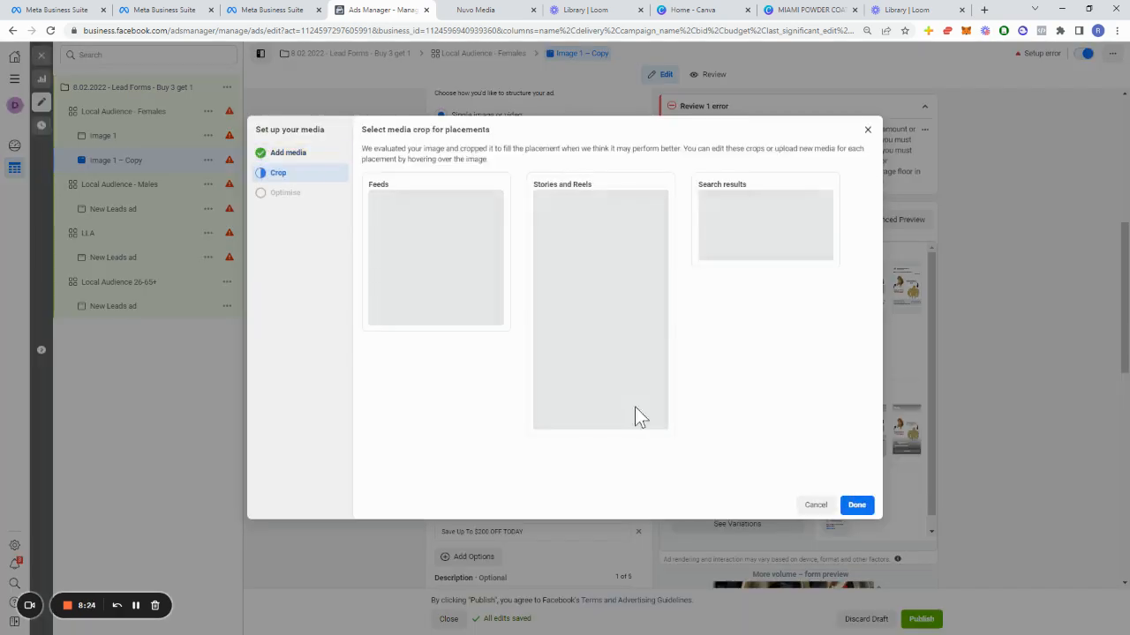
pyautogui.click(861, 512)
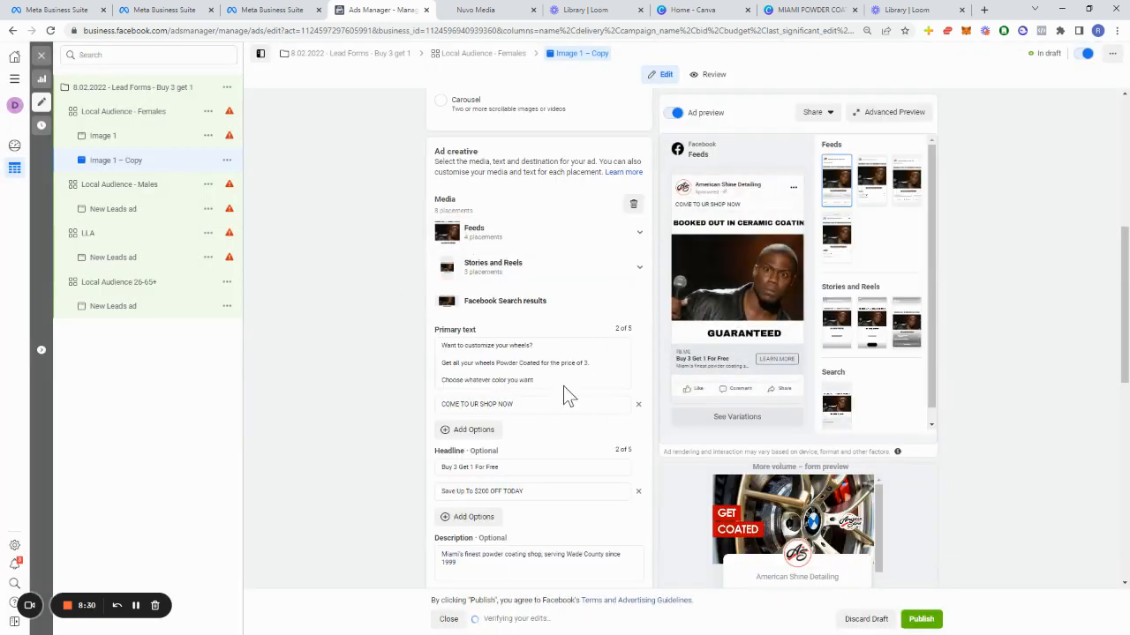
pyautogui.scroll(-2, 563, 385)
pyautogui.scroll(3, 546, 354)
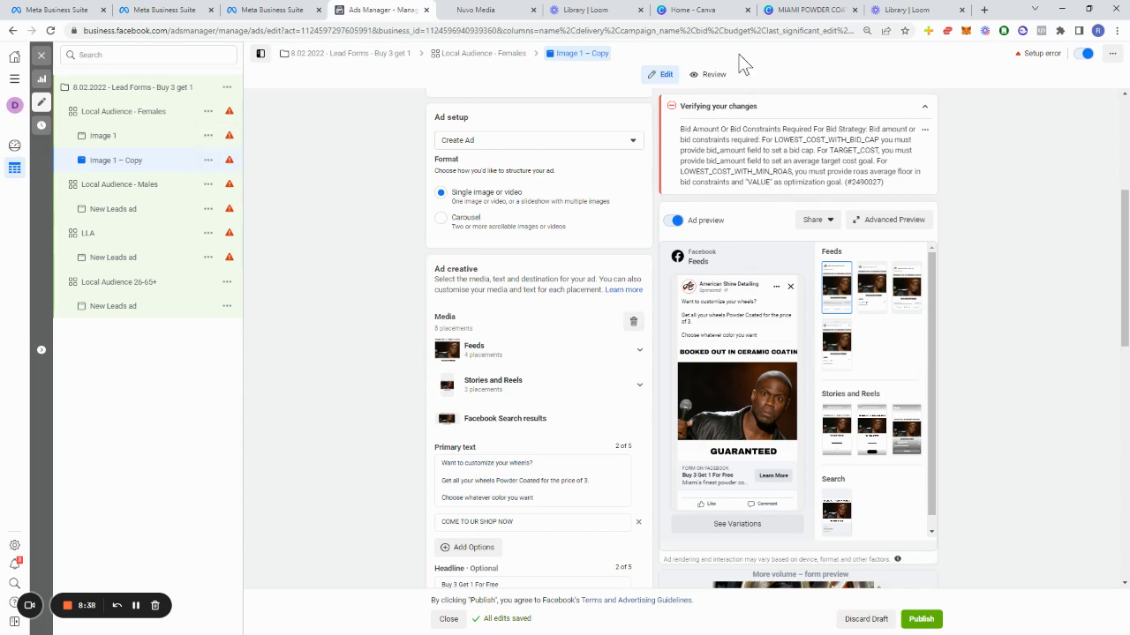
# Step: In the Canva design, move the "BUY 3" and "GET" text blocks toward the right side of the image
pyautogui.click(813, 12)
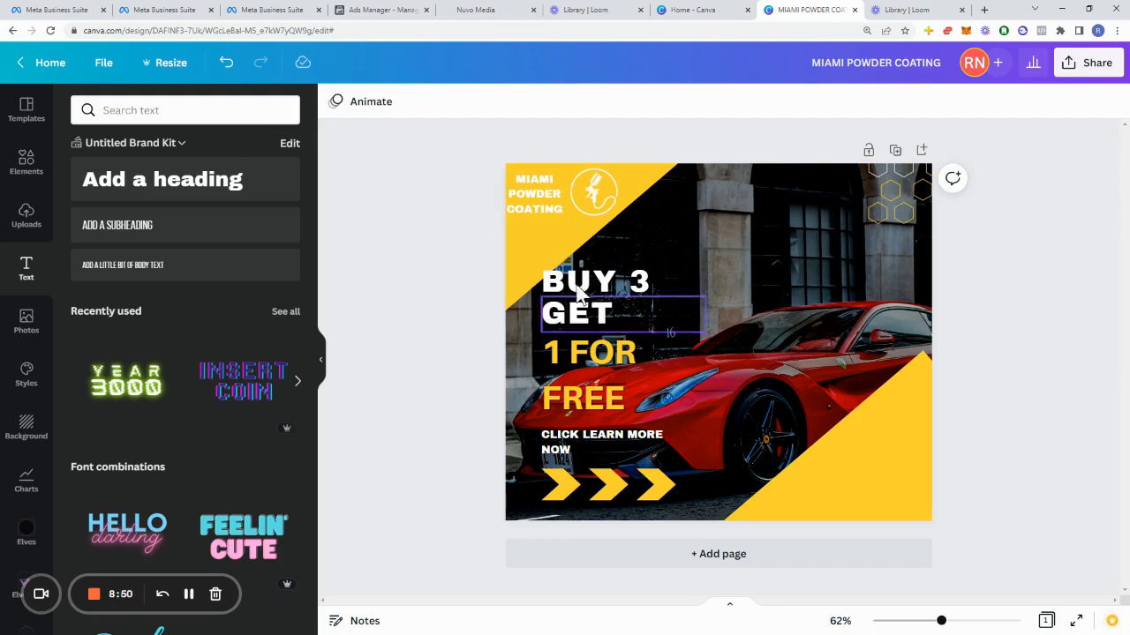
pyautogui.moveTo(587, 290); pyautogui.dragTo(733, 269)
pyautogui.moveTo(655, 316); pyautogui.dragTo(745, 311)
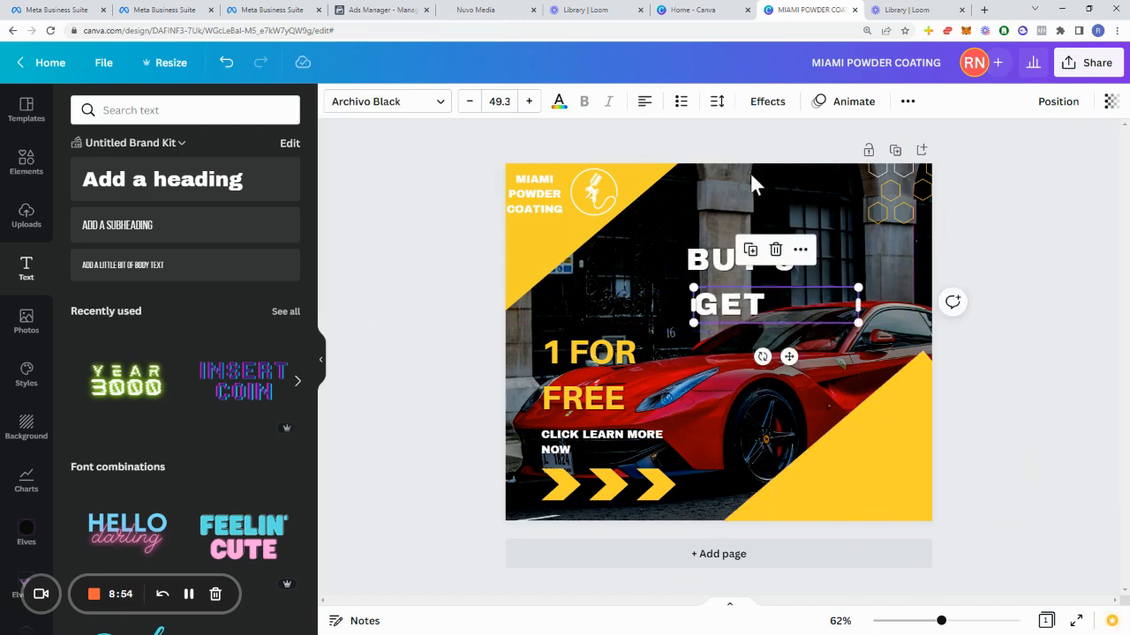
# Step: Back in Ads Manager, delete the Local Audience - Males ad set
pyautogui.click(377, 10)
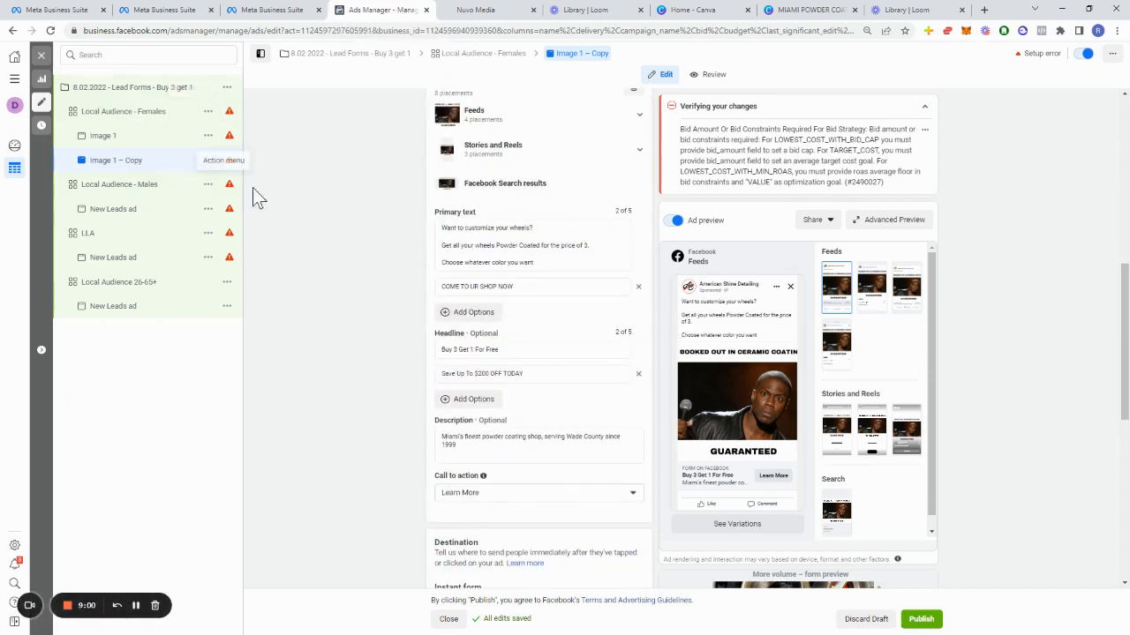
pyautogui.click(208, 185)
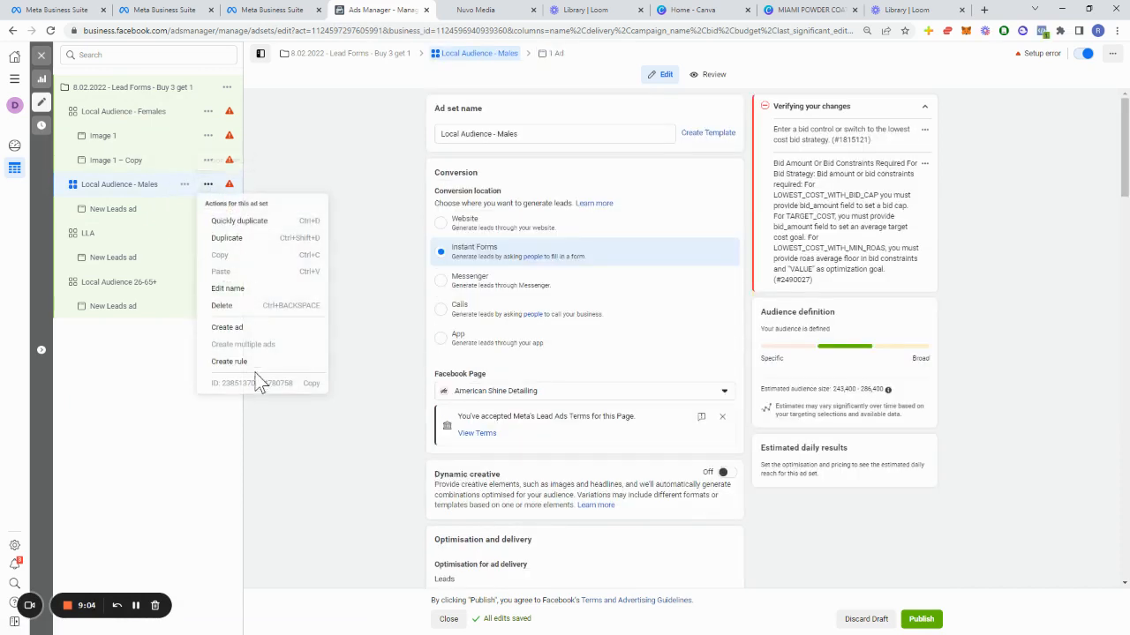
pyautogui.click(355, 181)
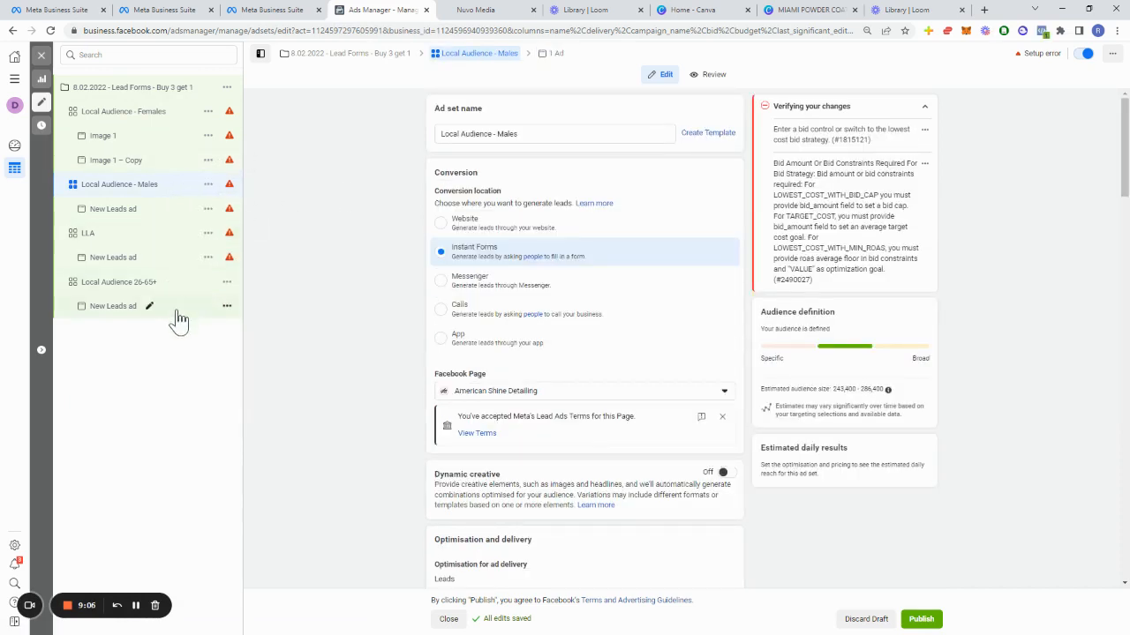
pyautogui.click(209, 184)
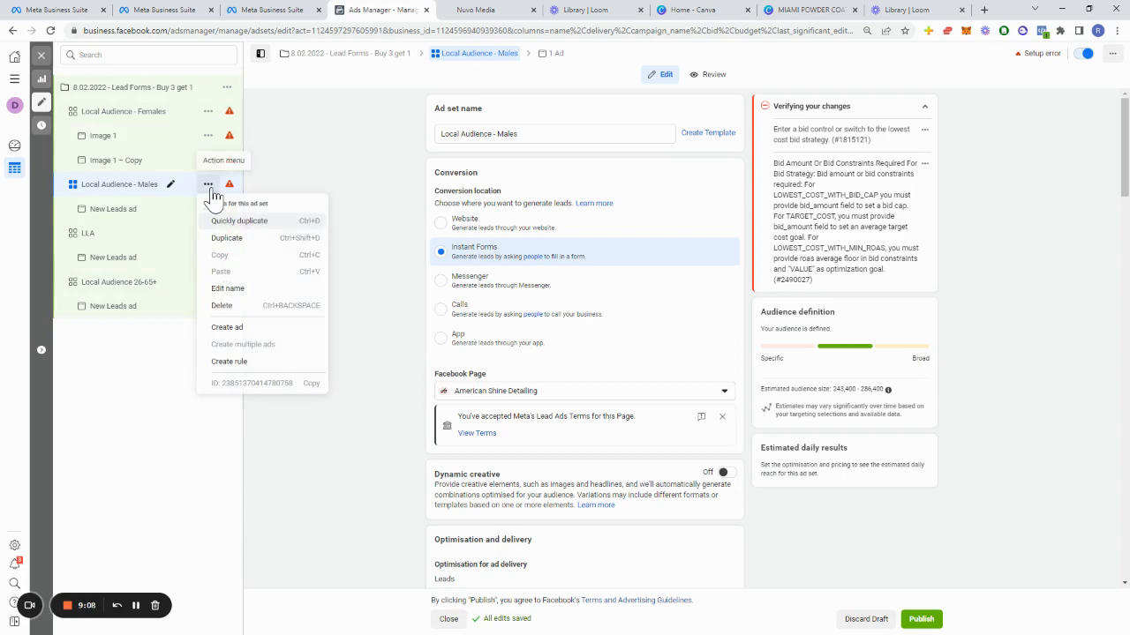
pyautogui.click(223, 305)
pyautogui.click(653, 255)
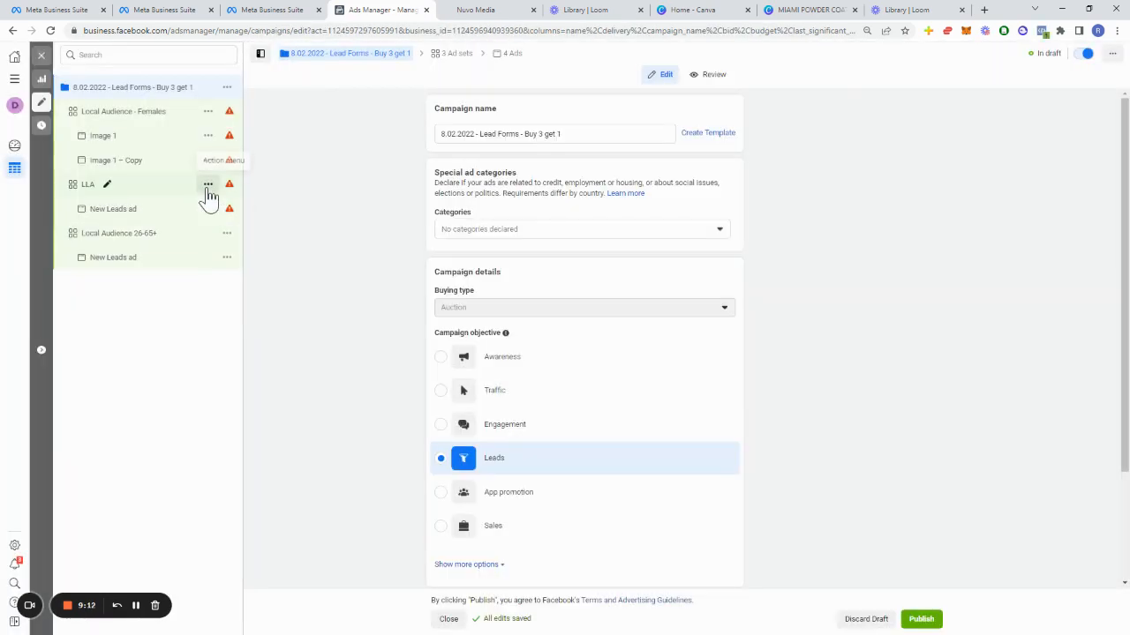
# Step: Delete the LLA ad set from the campaign
pyautogui.click(208, 183)
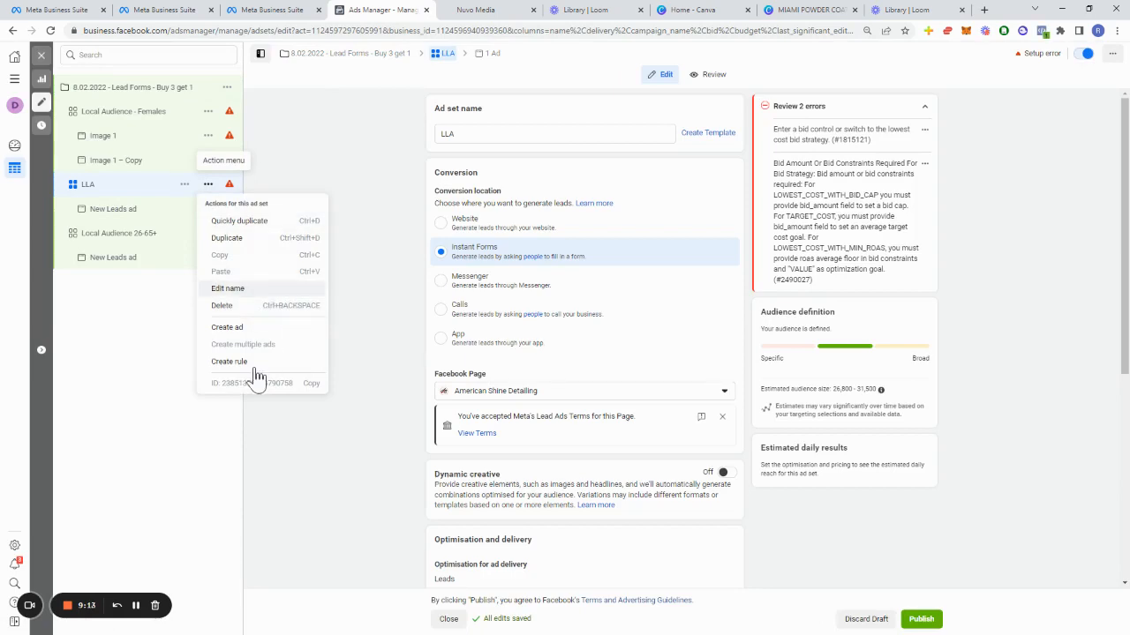
pyautogui.click(256, 309)
pyautogui.click(637, 263)
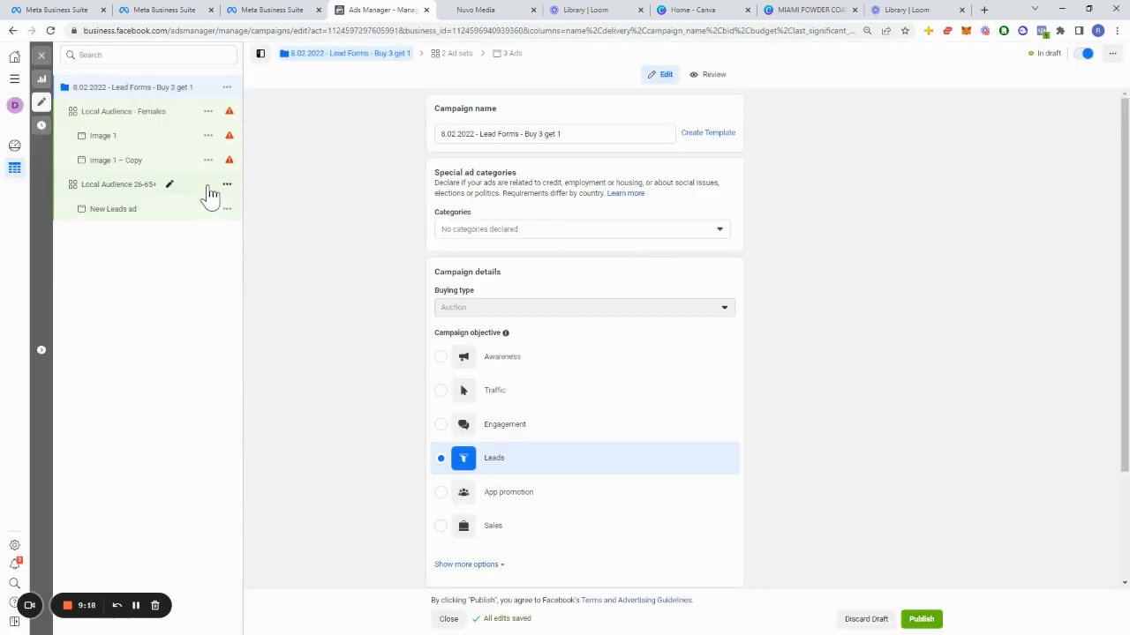
pyautogui.click(225, 193)
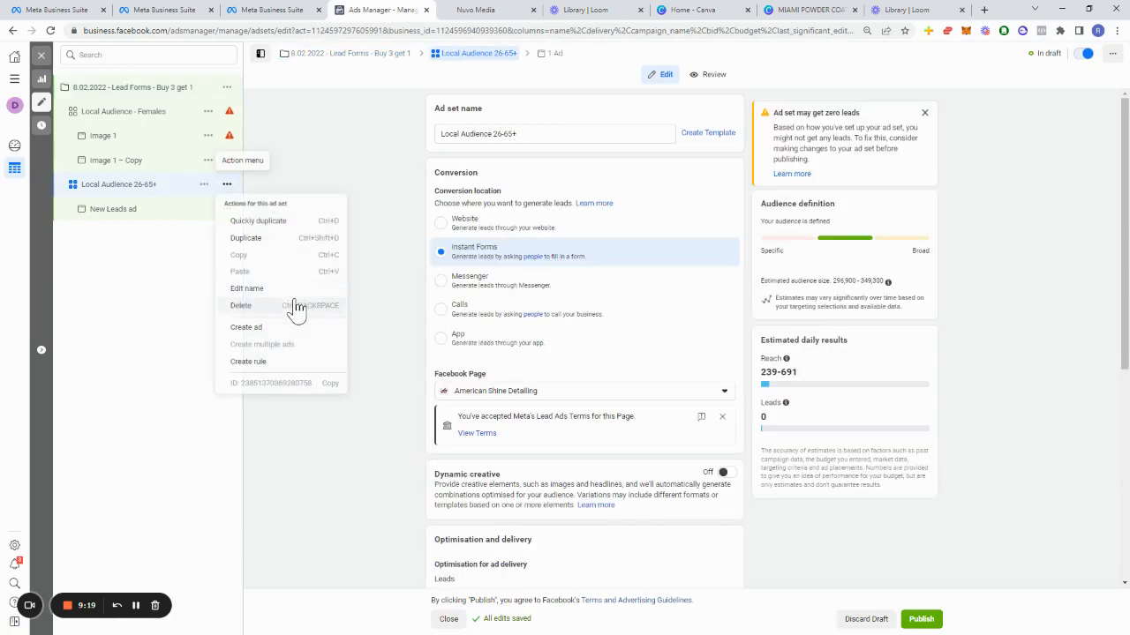
pyautogui.click(287, 238)
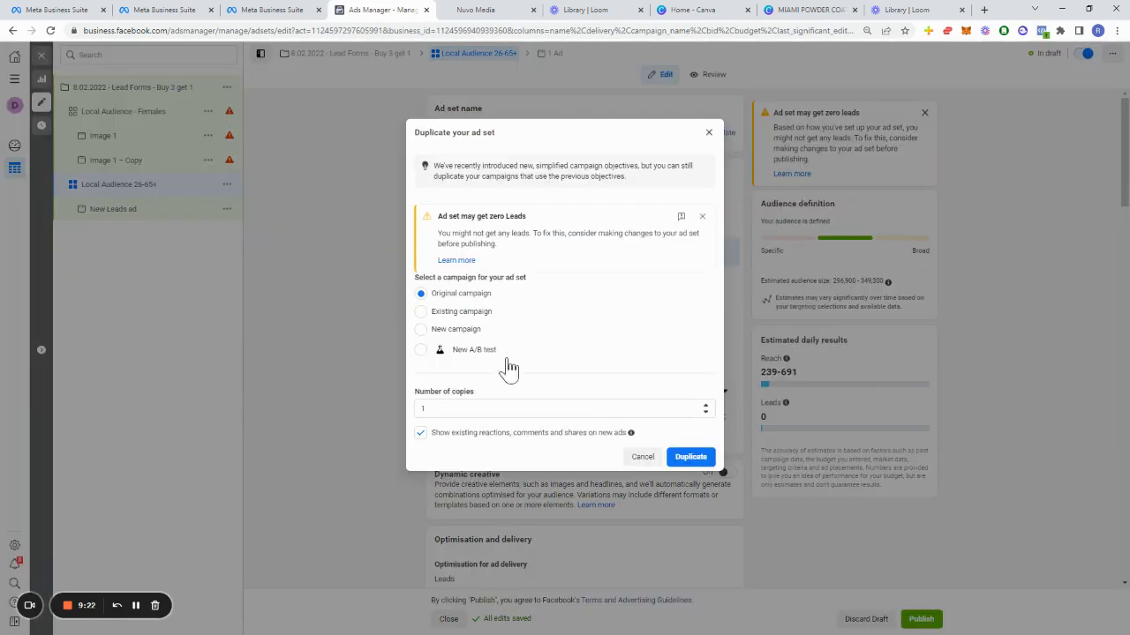
pyautogui.click(627, 456)
# Step: Delete the Local Audience 26-65+ ad set
pyautogui.click(227, 185)
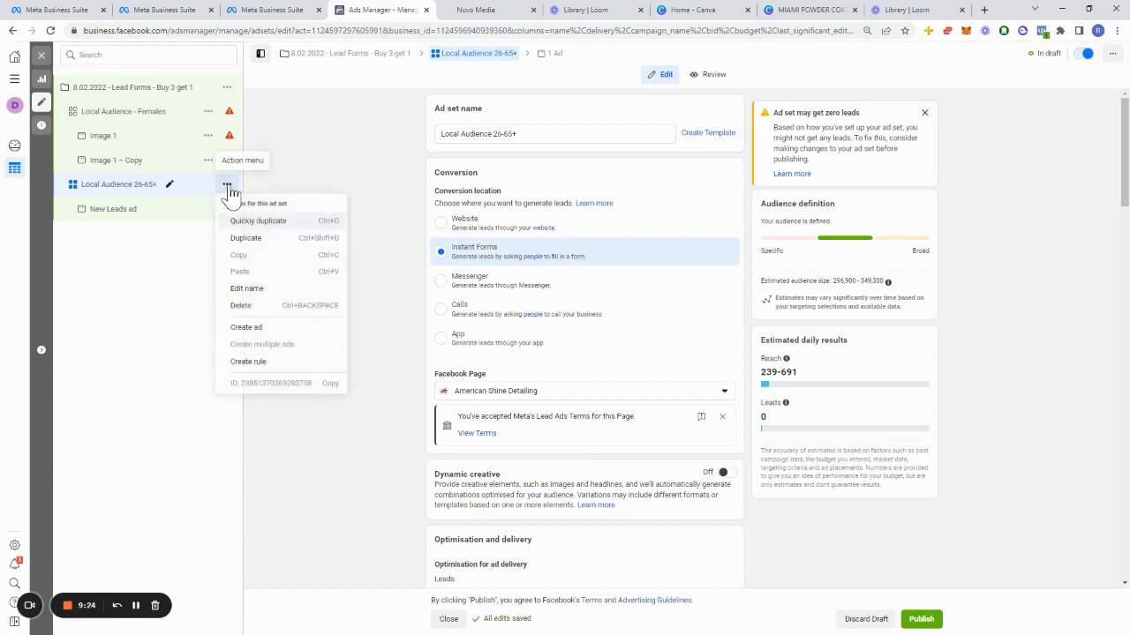
pyautogui.click(260, 306)
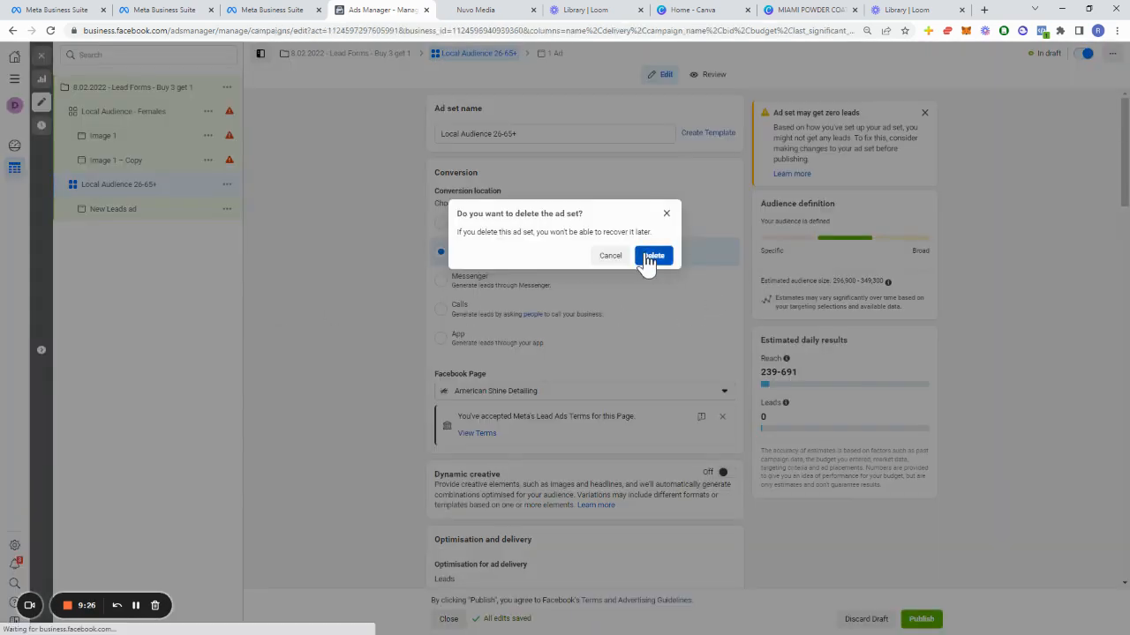
pyautogui.click(651, 258)
# Step: Review the remaining Image 1 ad and the Local Audience - Females ad set's delivery and budget settings
pyautogui.moveTo(229, 141)
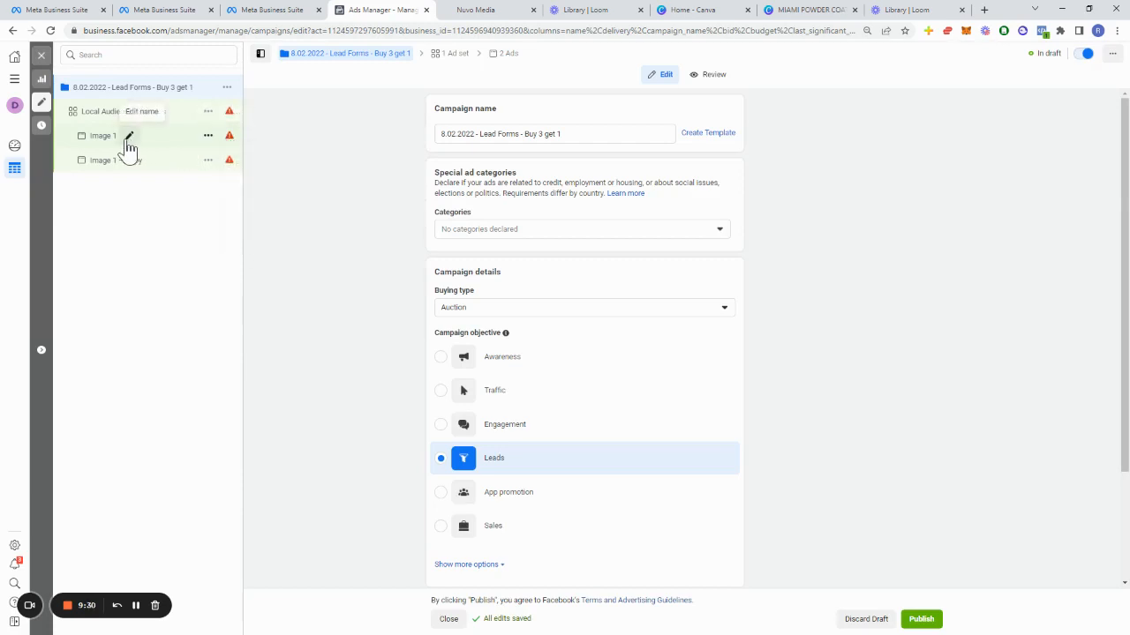
pyautogui.scroll(-1, 455, 441)
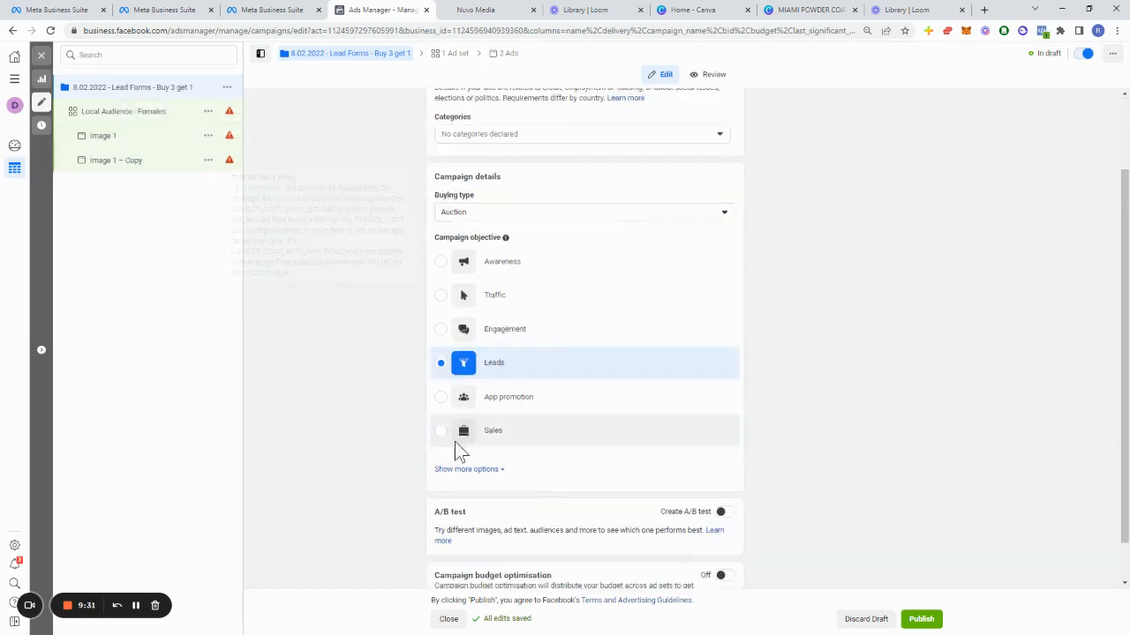
pyautogui.click(93, 137)
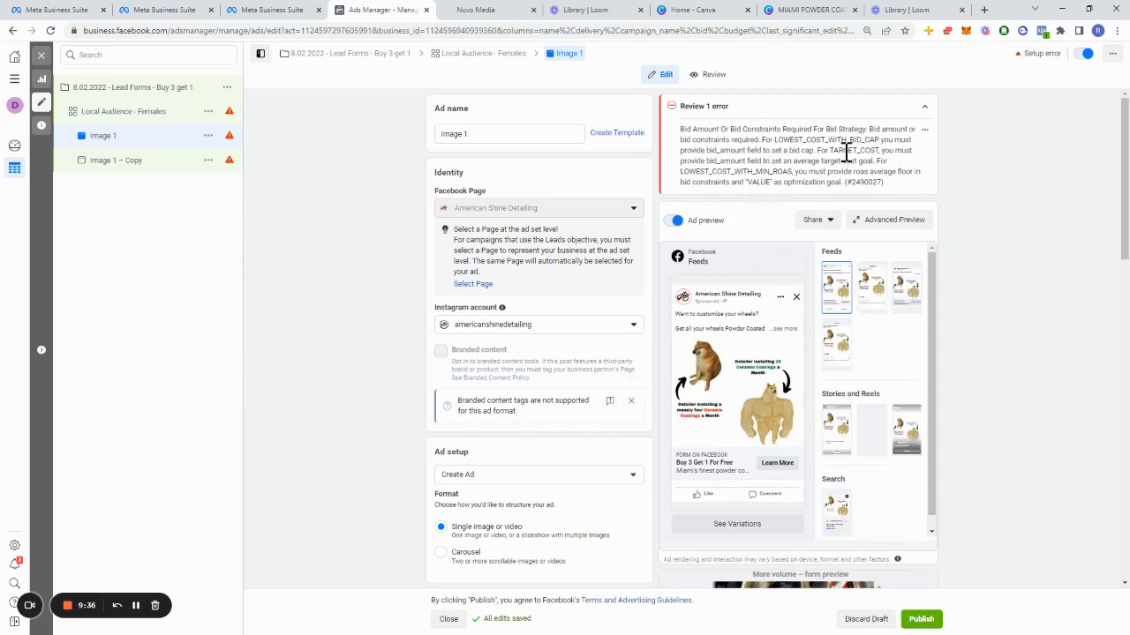
pyautogui.scroll(-5, 535, 361)
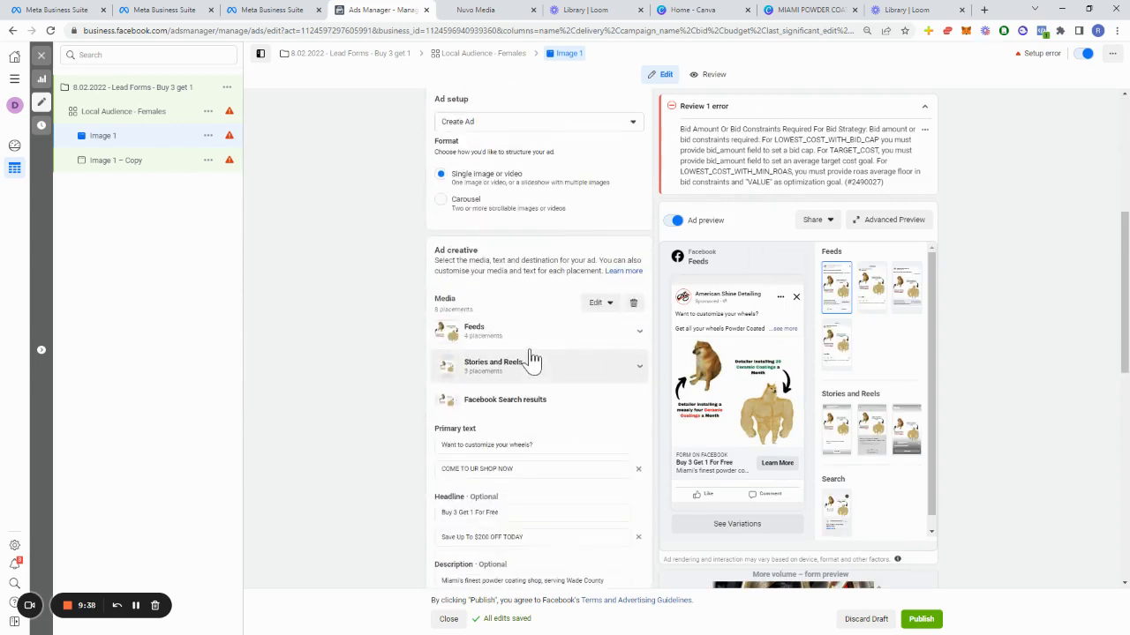
pyautogui.click(148, 113)
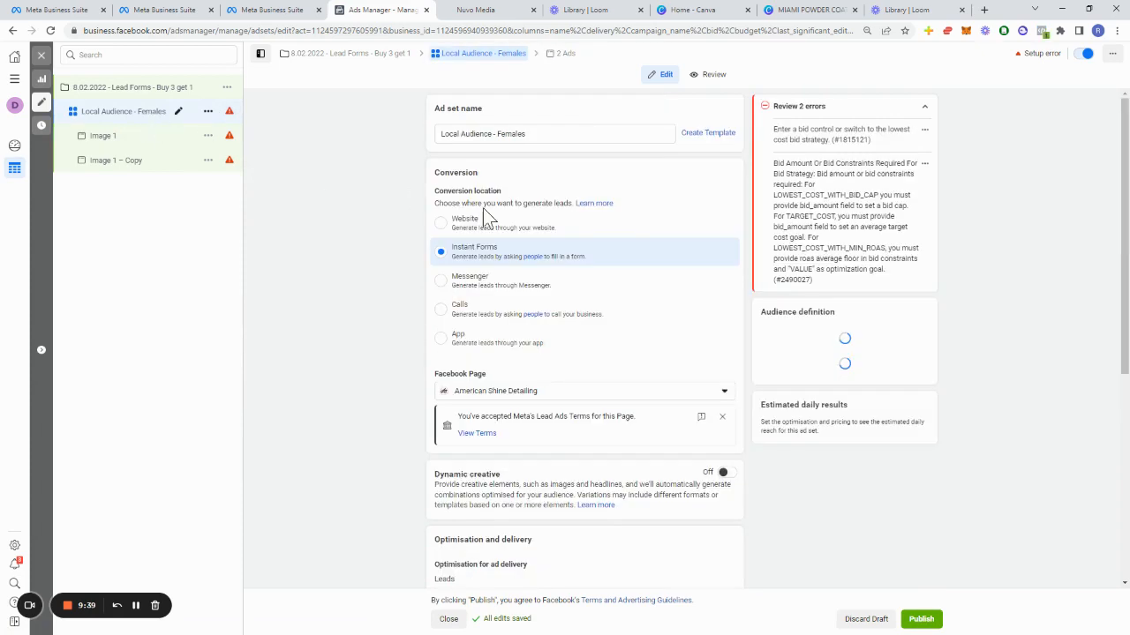
pyautogui.scroll(-3, 544, 350)
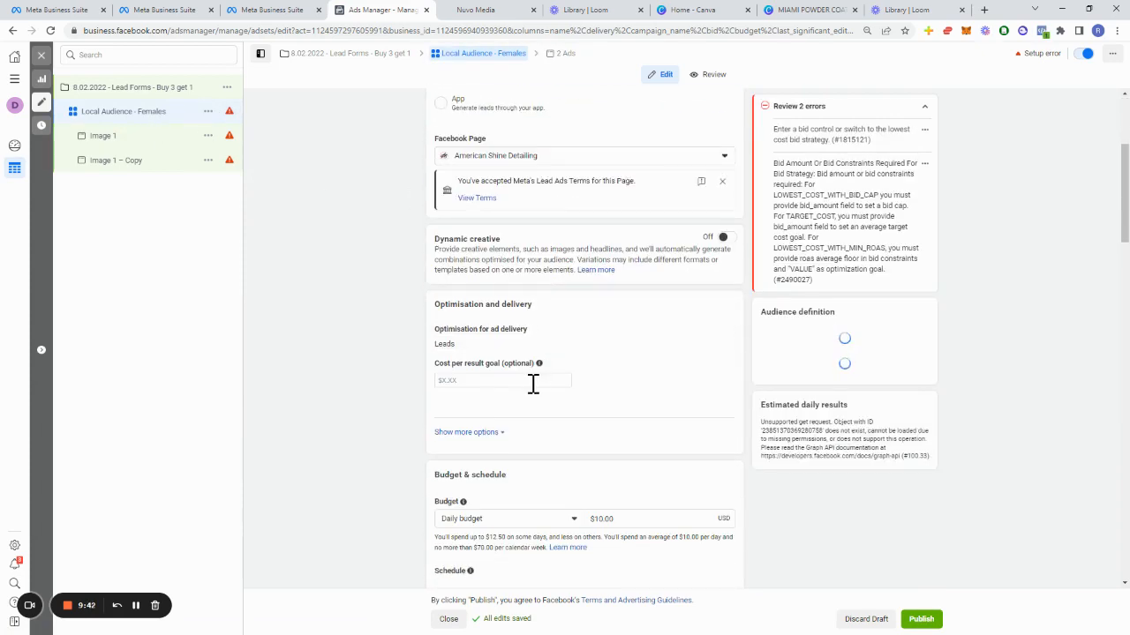
pyautogui.scroll(-1, 533, 384)
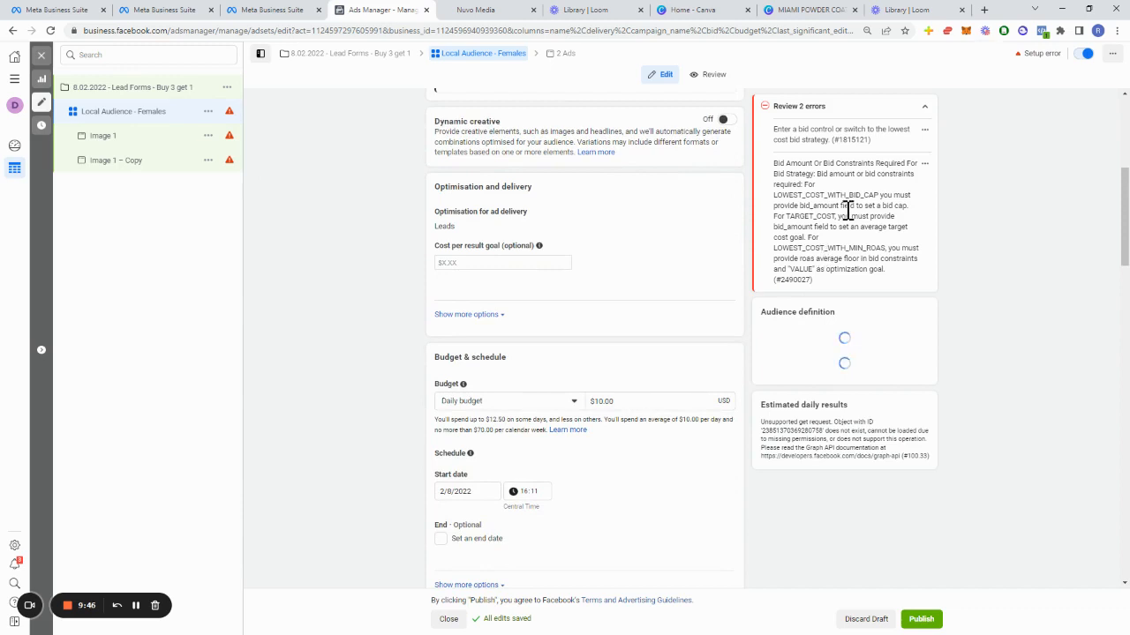
# Step: Review the Local Audience - Females ad set's optimisation options, audience settings and the listed bid errors
pyautogui.click(491, 314)
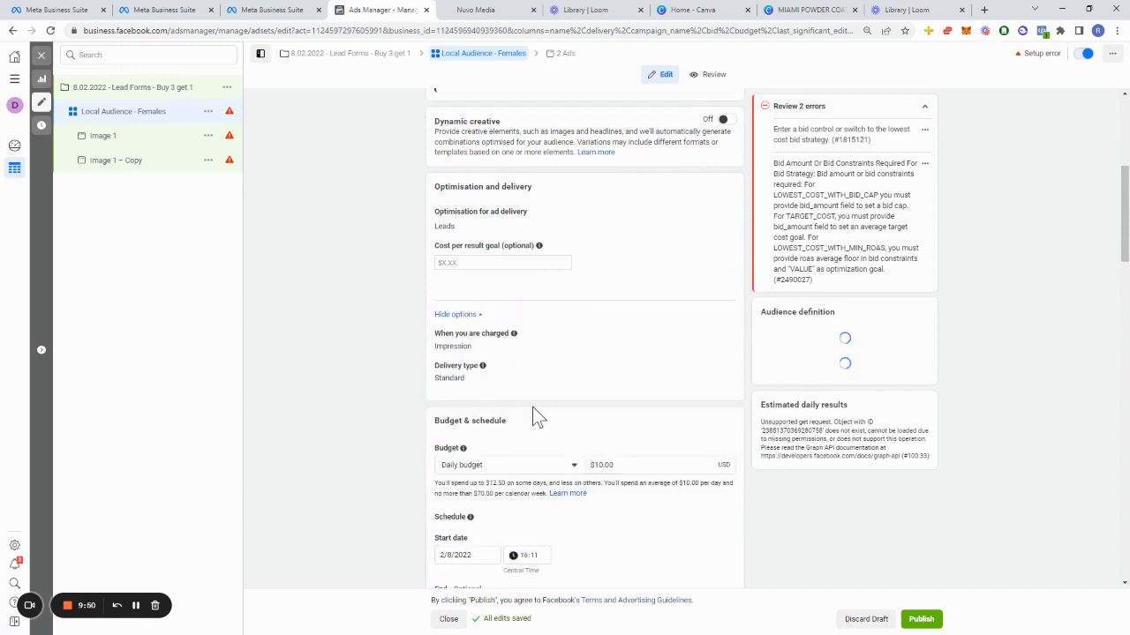
pyautogui.scroll(-4, 486, 255)
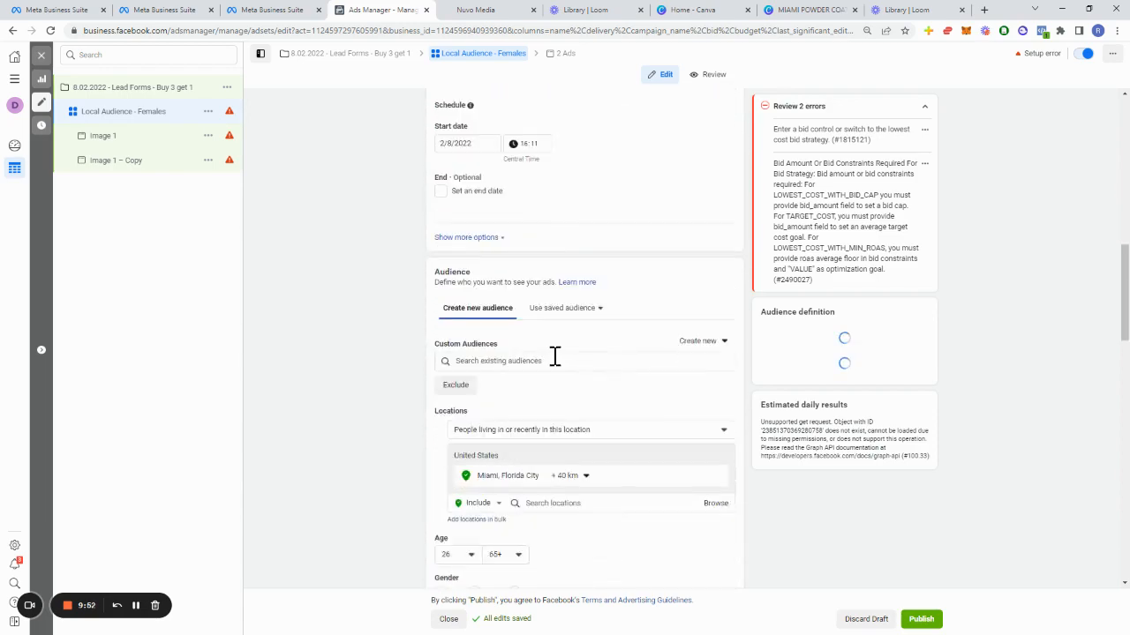
pyautogui.scroll(-13, 554, 356)
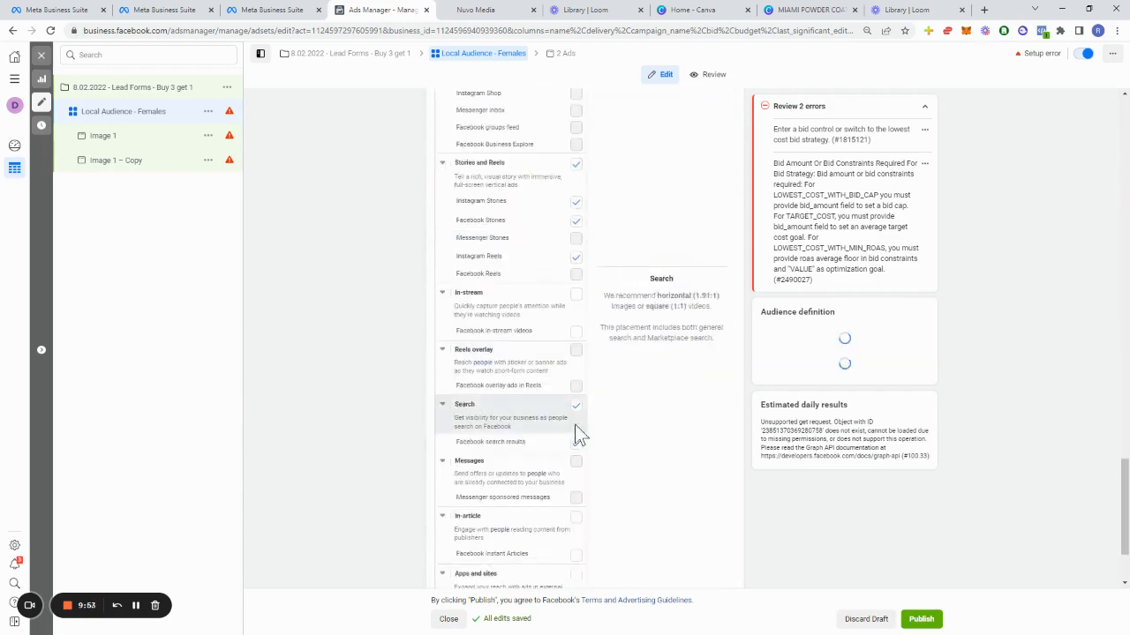
pyautogui.scroll(12, 618, 445)
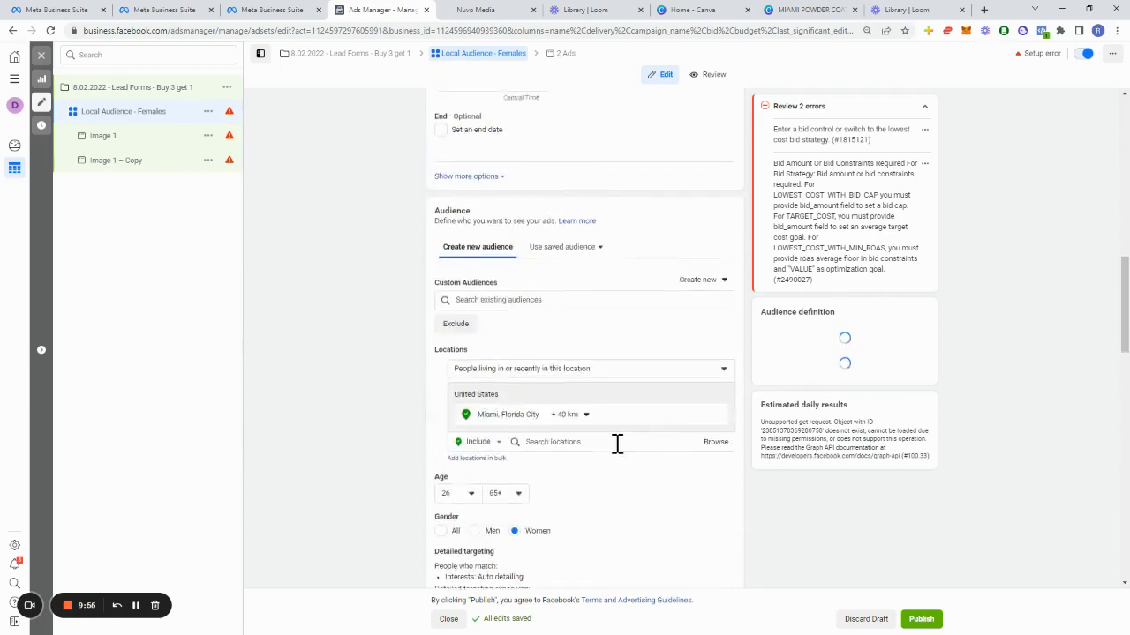
pyautogui.scroll(4, 616, 444)
pyautogui.click(924, 129)
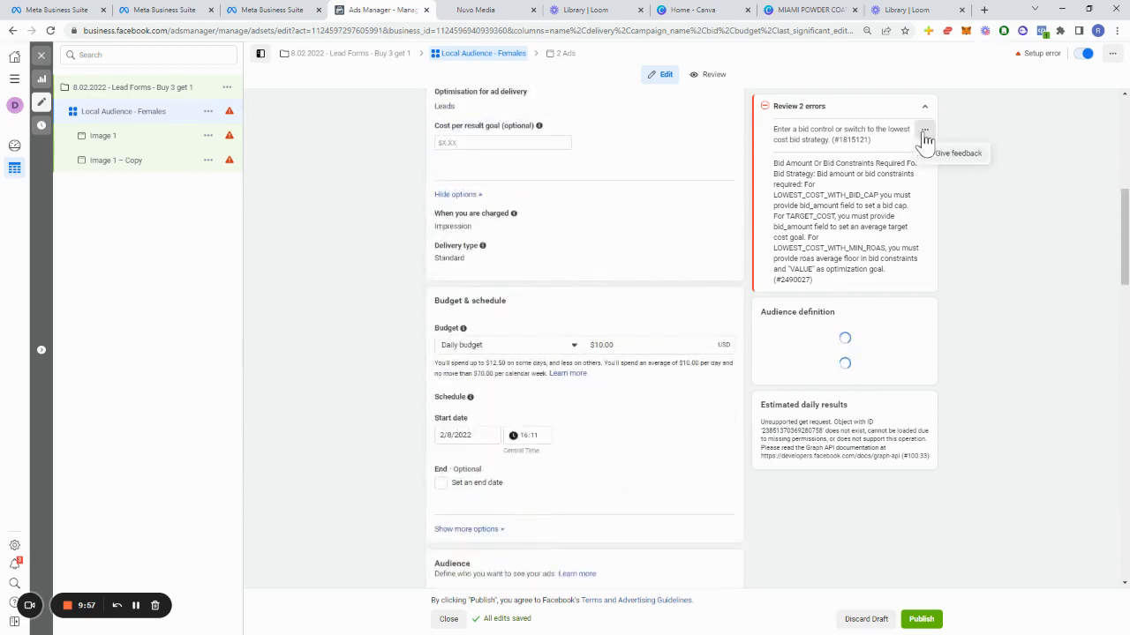
pyautogui.click(972, 126)
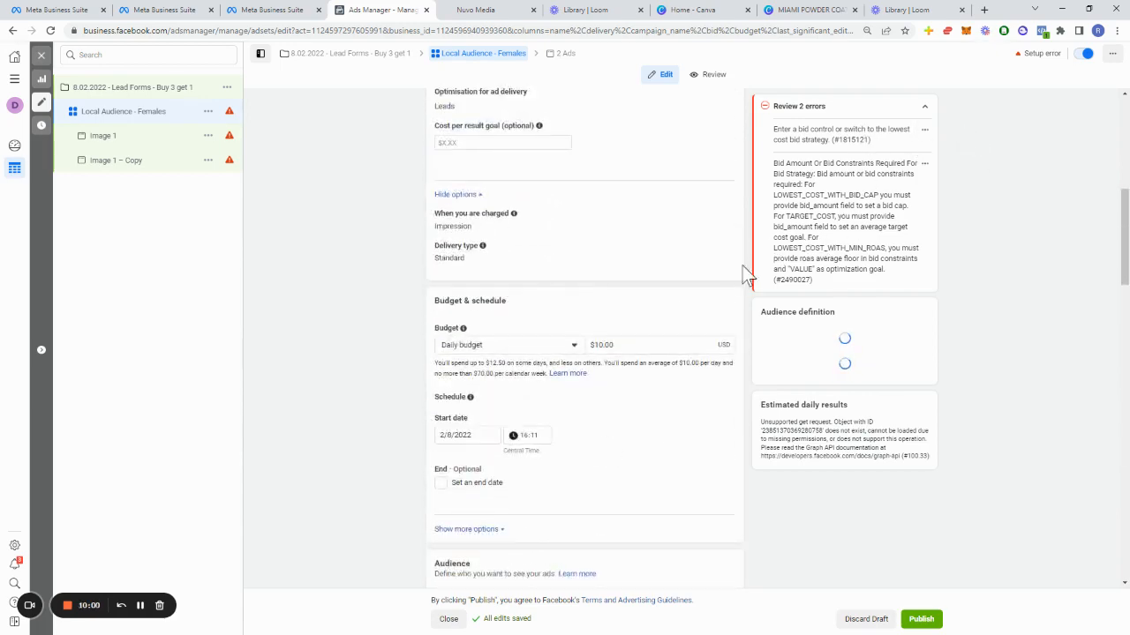
pyautogui.scroll(3, 710, 292)
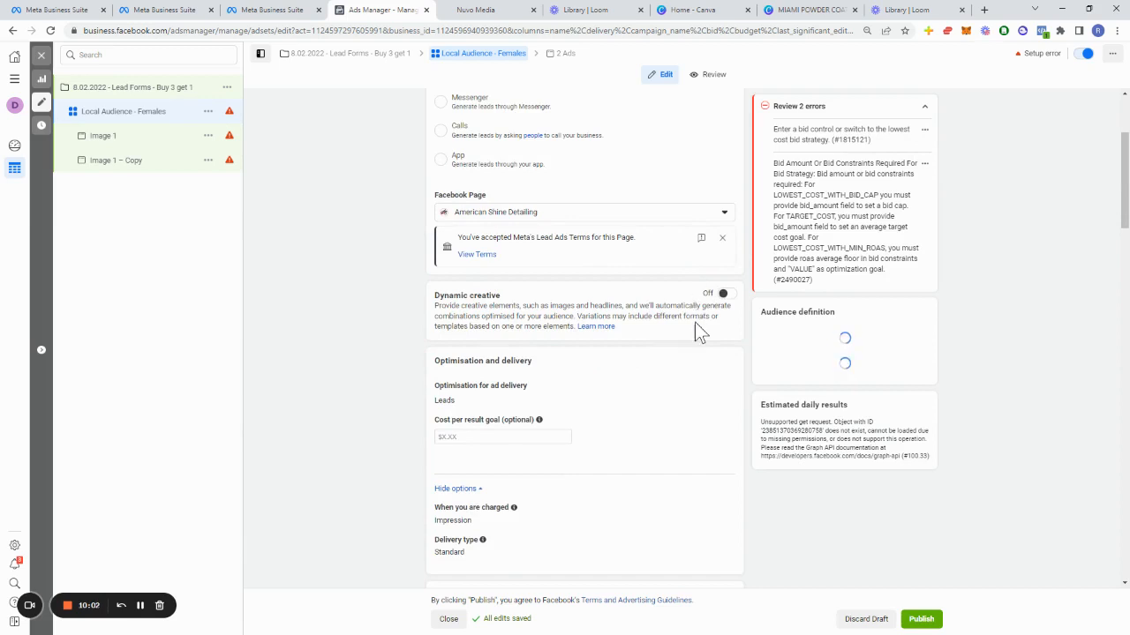
pyautogui.scroll(2, 693, 325)
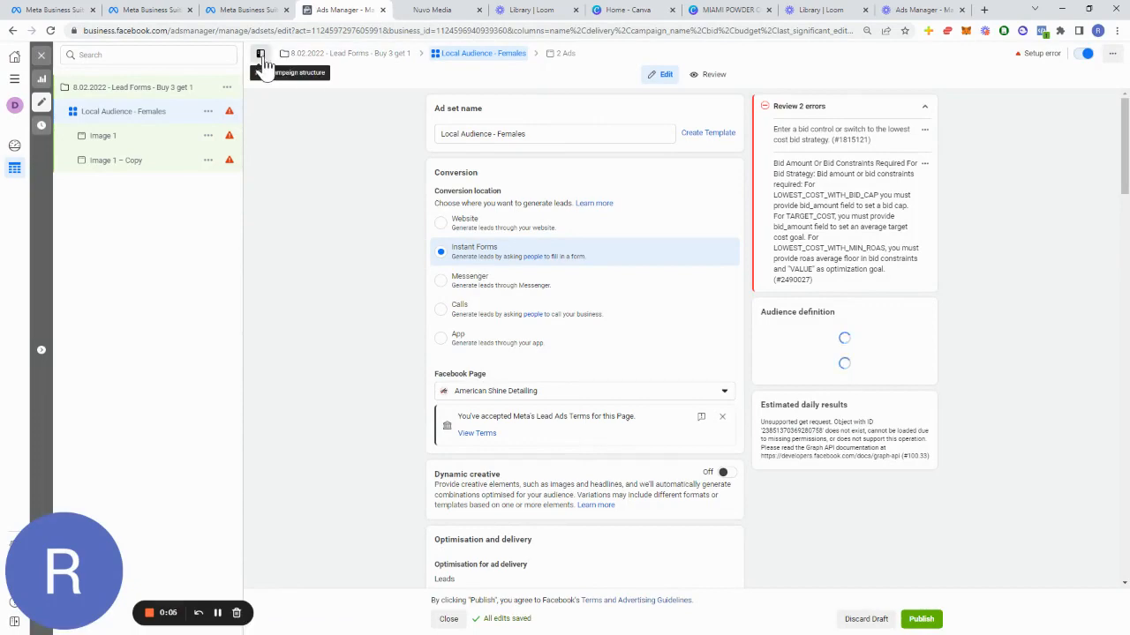
# Step: Close the ad set editor without publishing the drafts and deselect the Local Audience - Females ad set
pyautogui.click(43, 58)
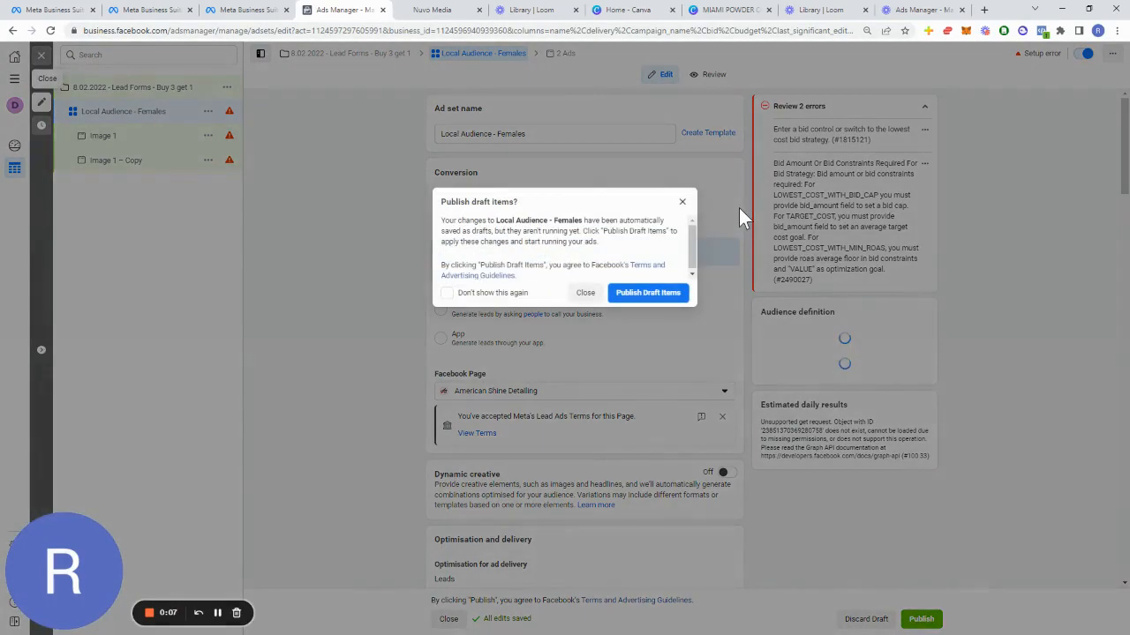
pyautogui.click(585, 292)
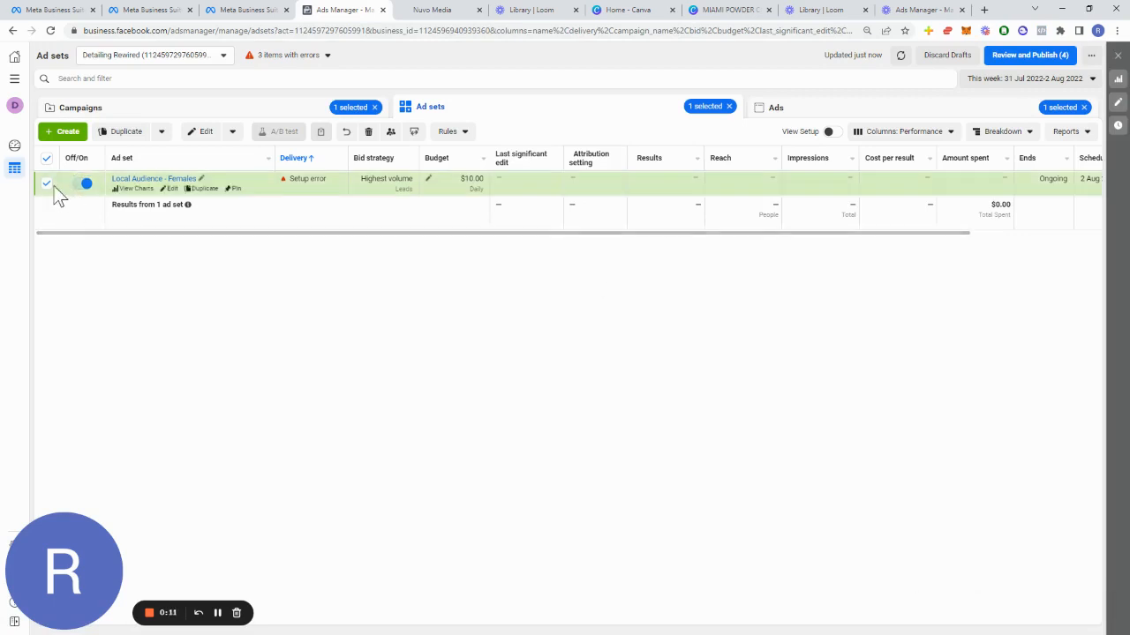
pyautogui.moveTo(179, 191)
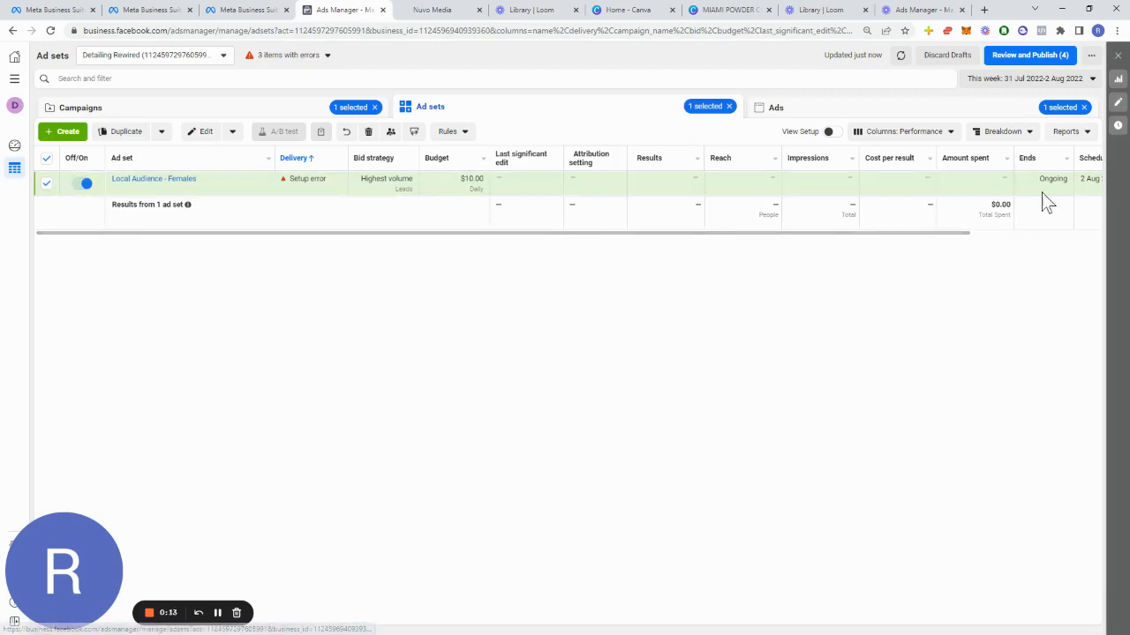
pyautogui.click(47, 183)
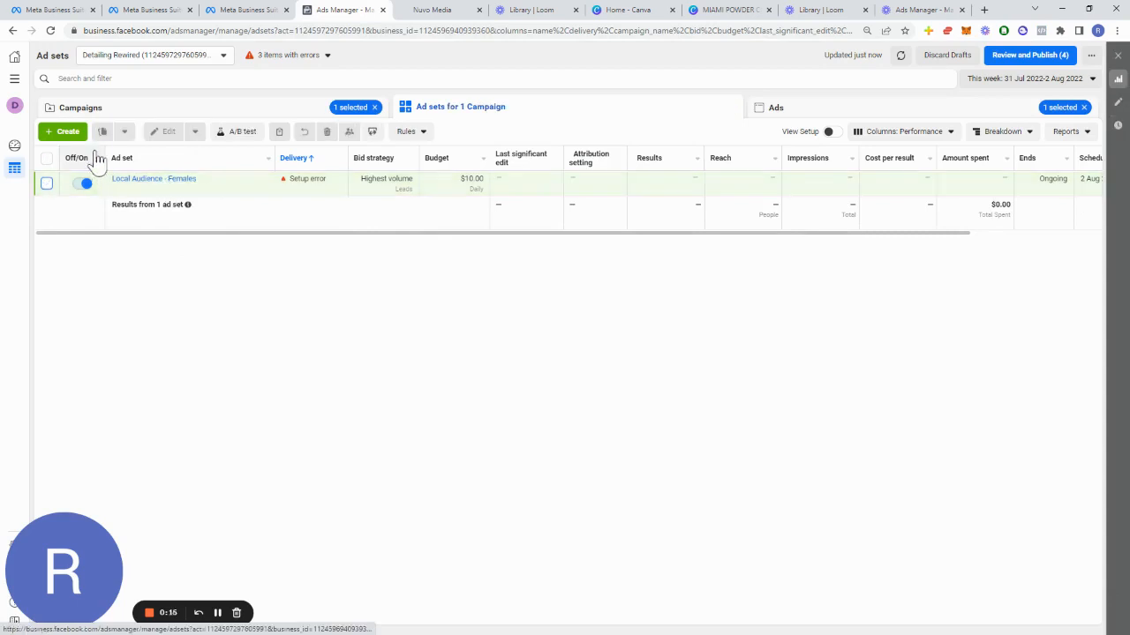
# Step: Start creating a new campaign with the Leads objective
pyautogui.click(63, 131)
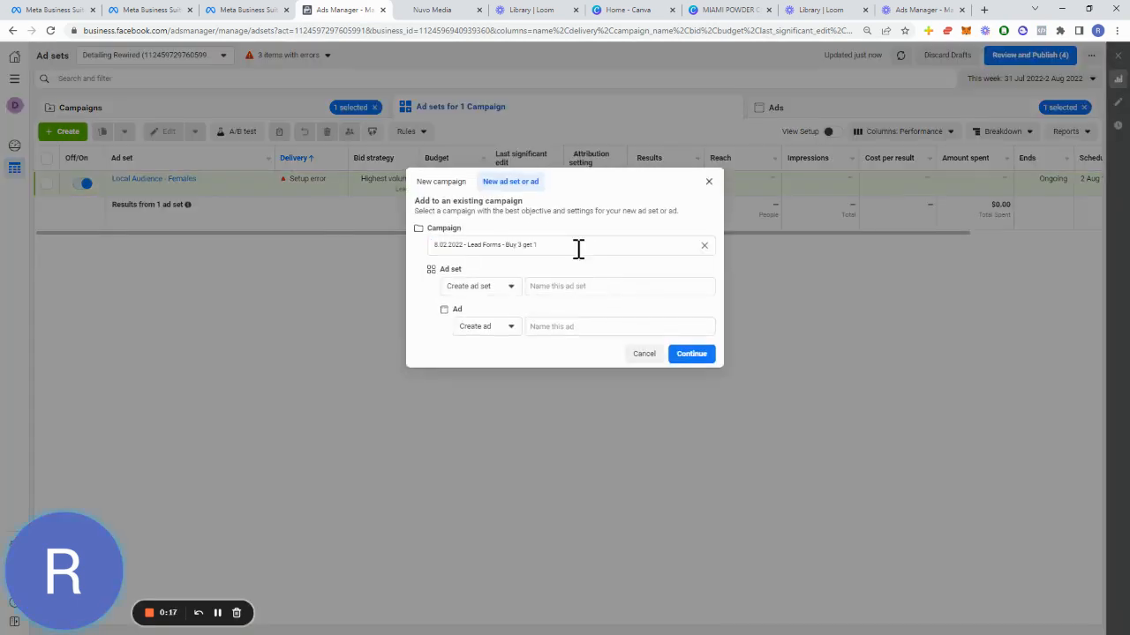
pyautogui.click(440, 182)
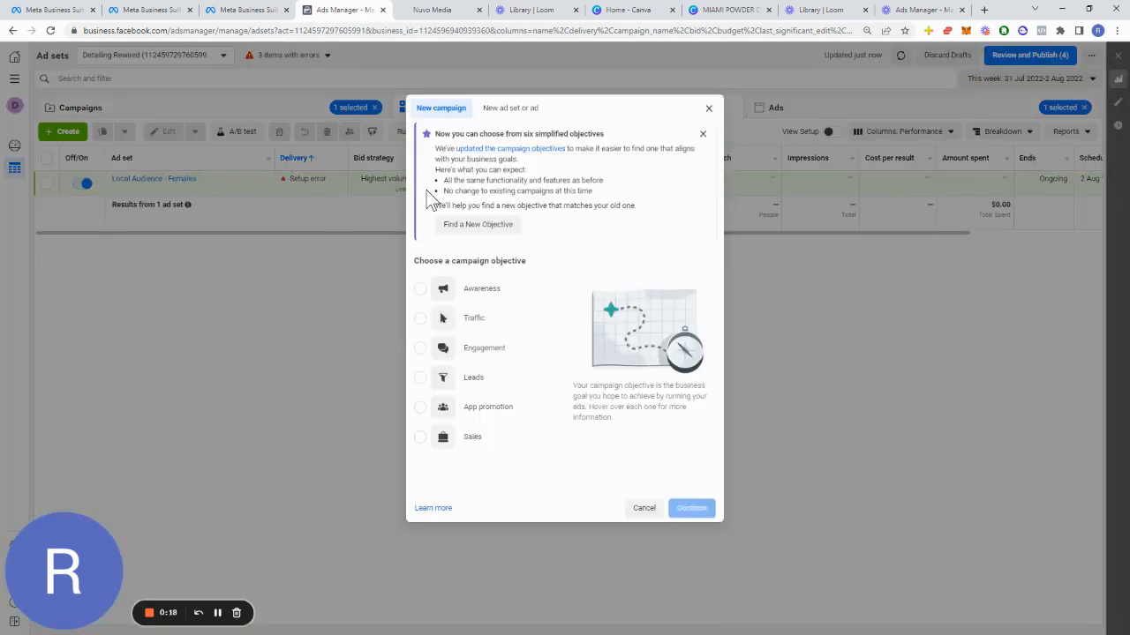
pyautogui.click(476, 385)
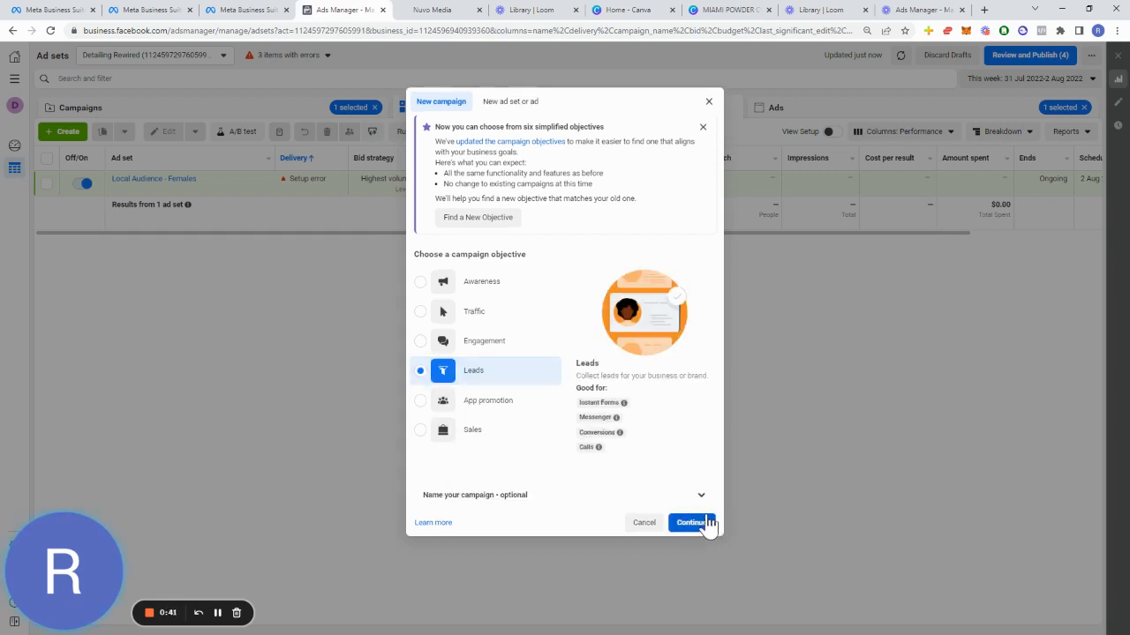
pyautogui.click(691, 524)
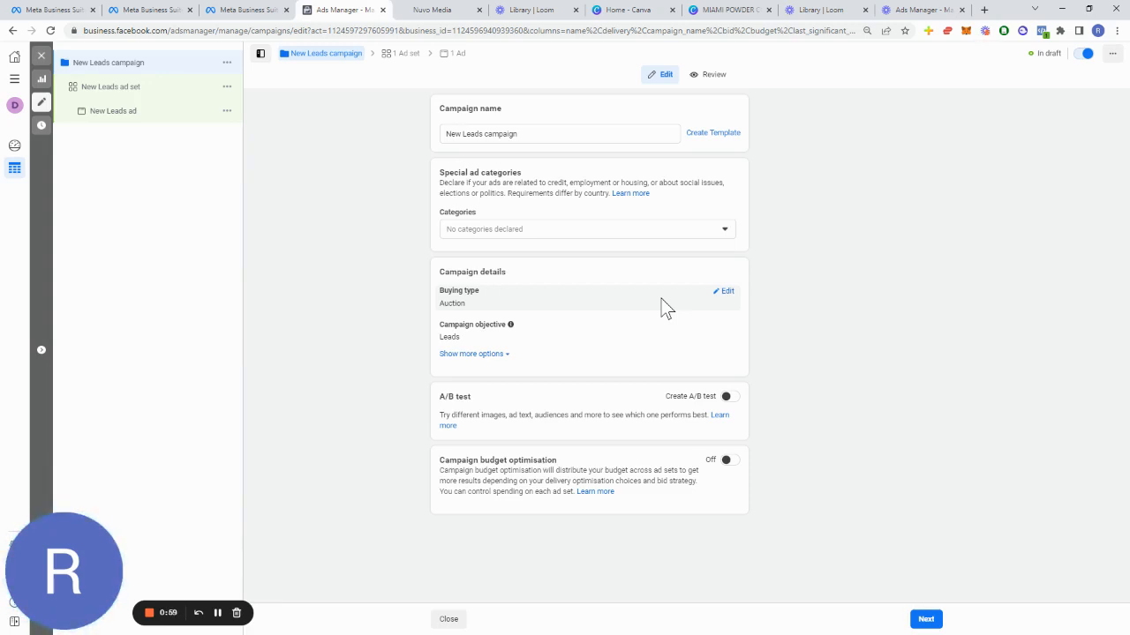
# Step: Rename the new campaign to Retargeting Campaign
pyautogui.tripleClick(539, 138)
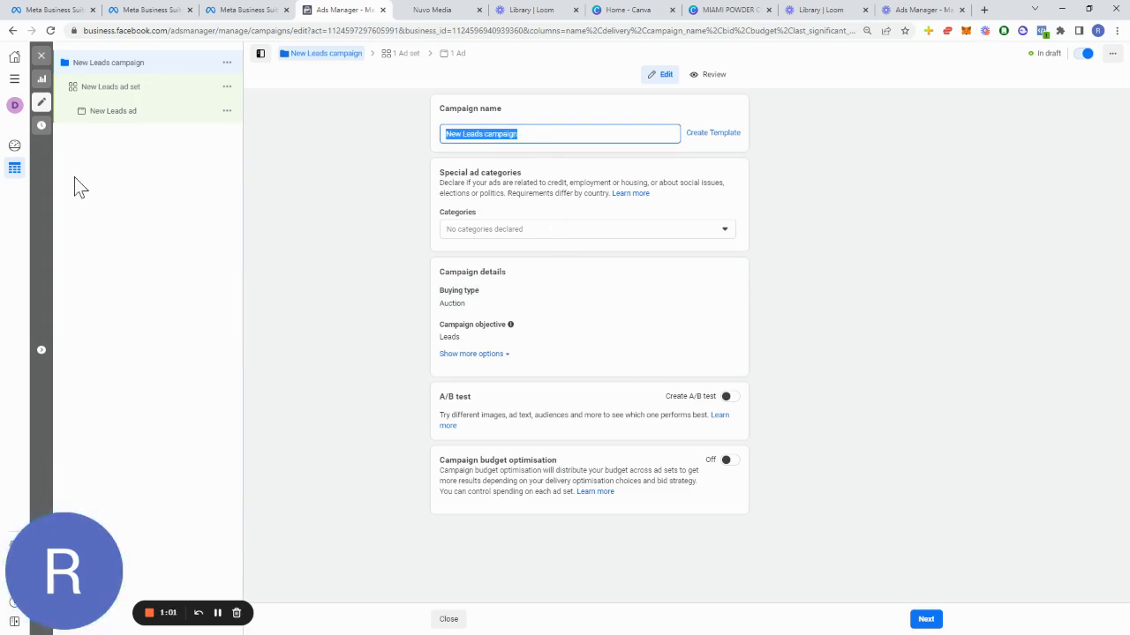
pyautogui.write('Retarge')
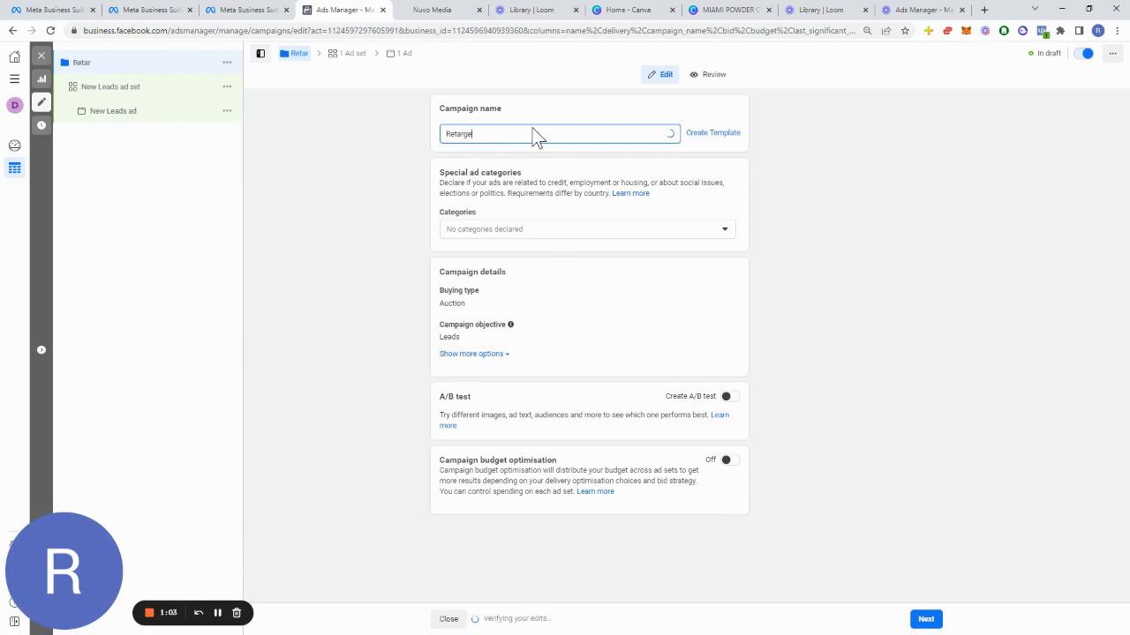
pyautogui.write('ting Campaign')
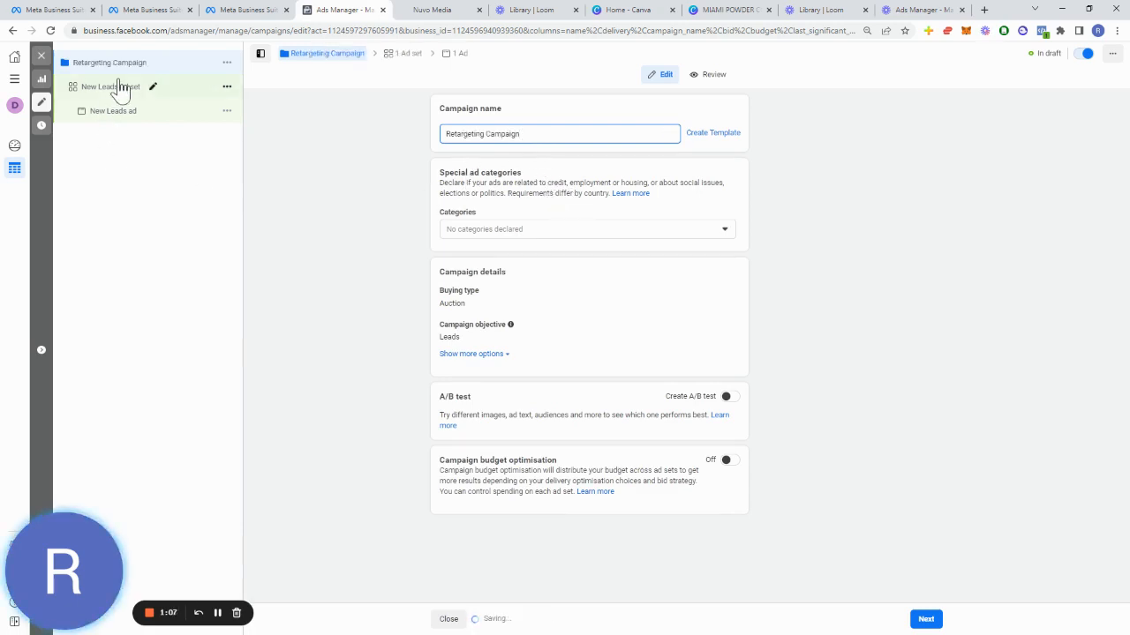
# Step: Open the new campaign's ad set and rename it to Retargeting
pyautogui.click(122, 89)
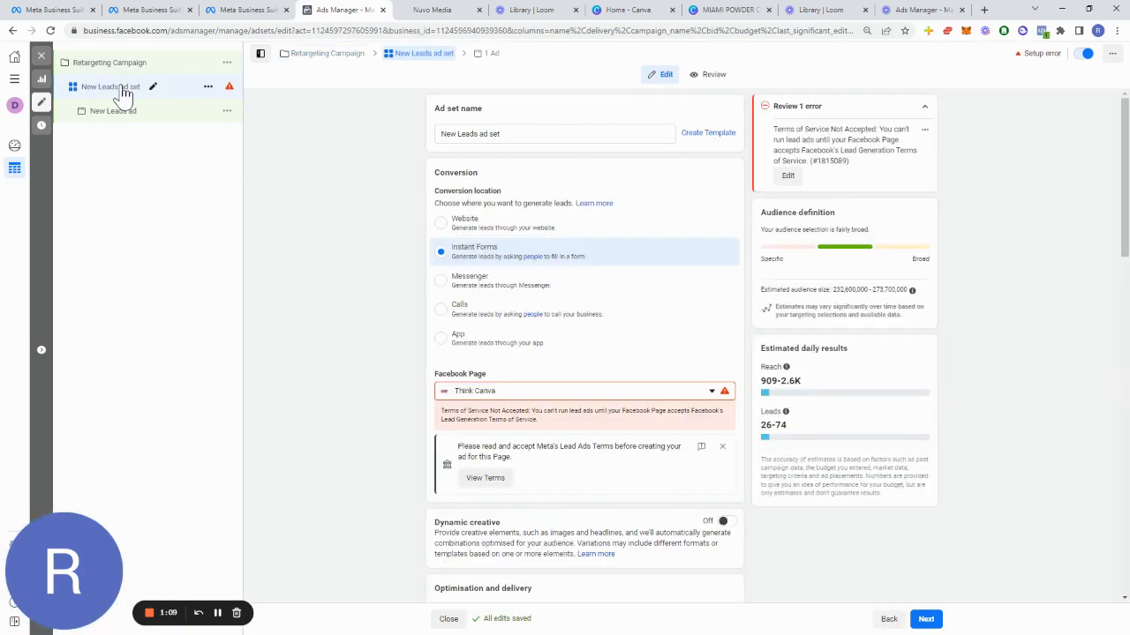
pyautogui.tripleClick(569, 134)
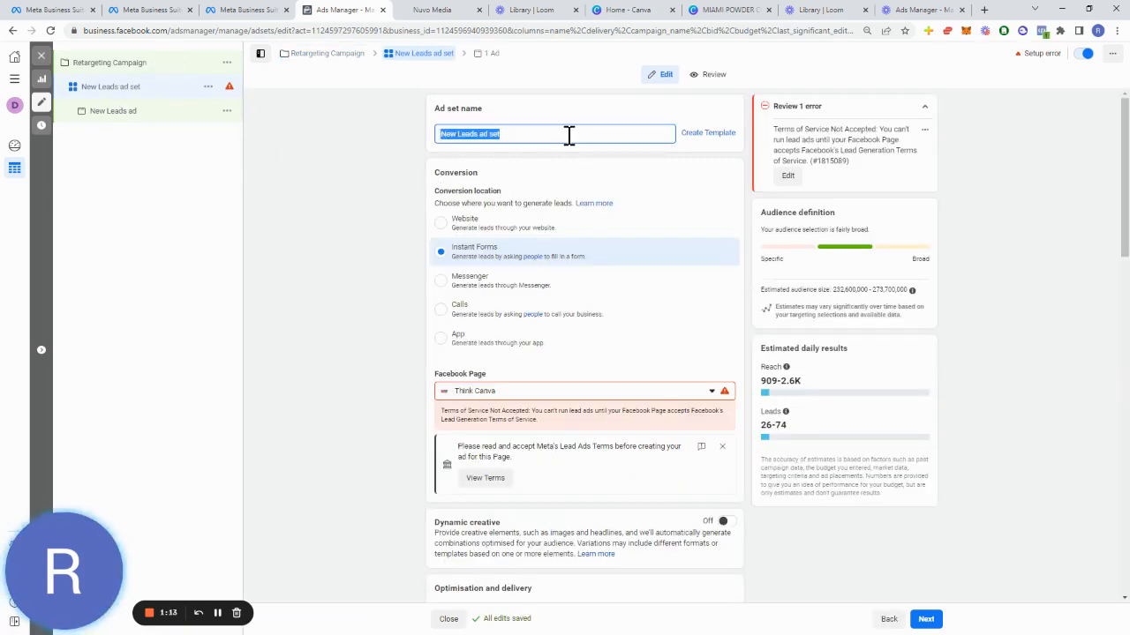
pyautogui.write('Reat')
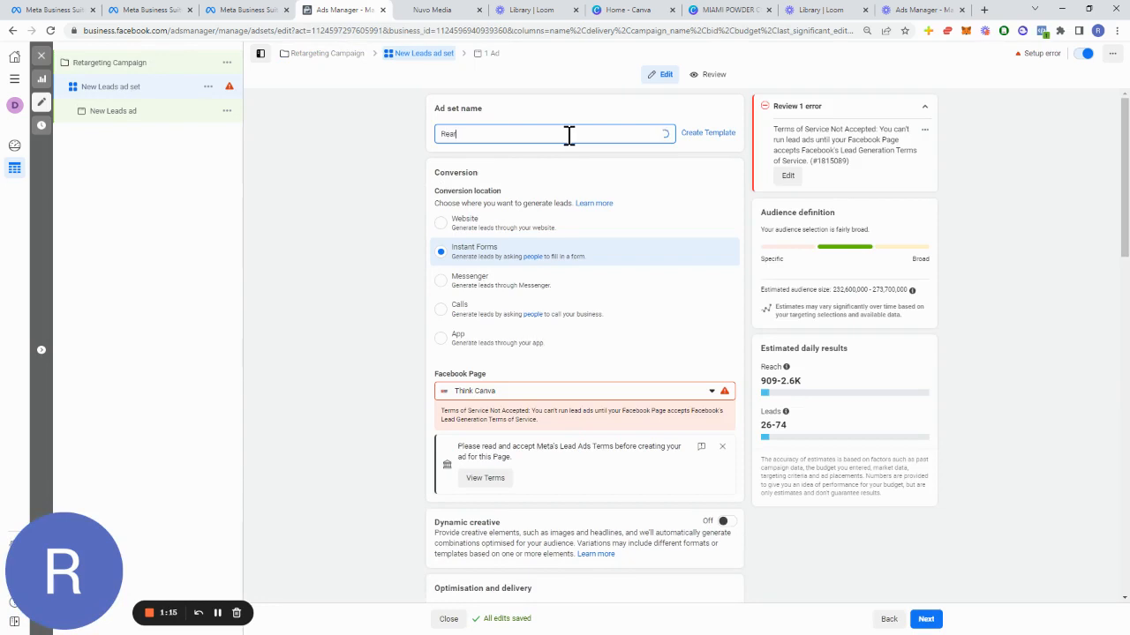
pyautogui.write('ear')
pyautogui.press('BackSpace')
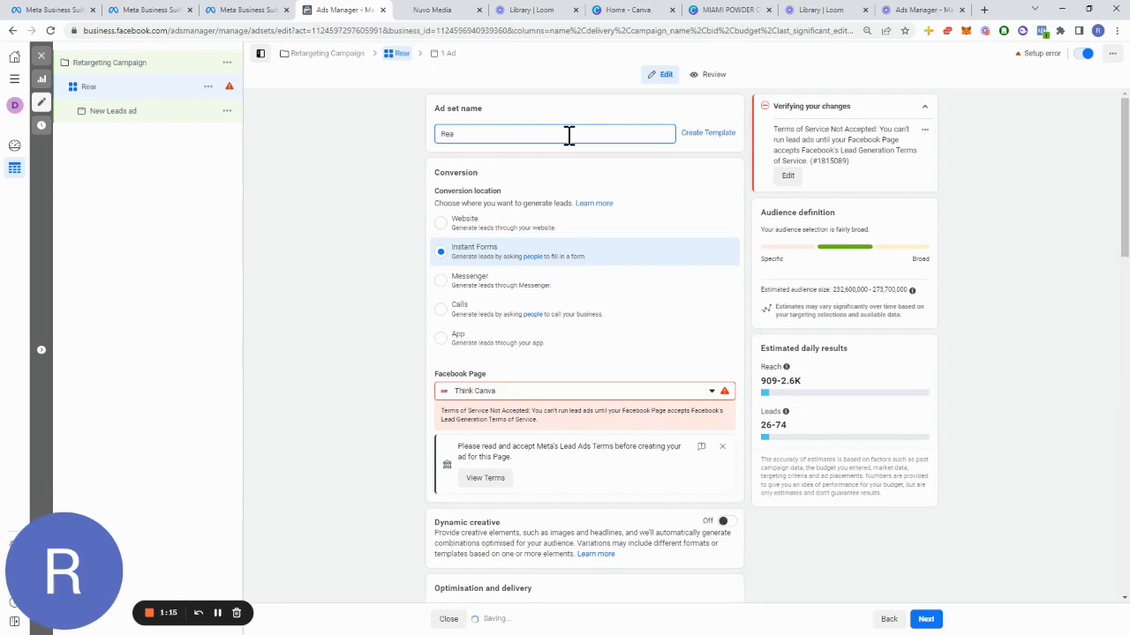
pyautogui.press('BackSpace')
pyautogui.write('targeting')
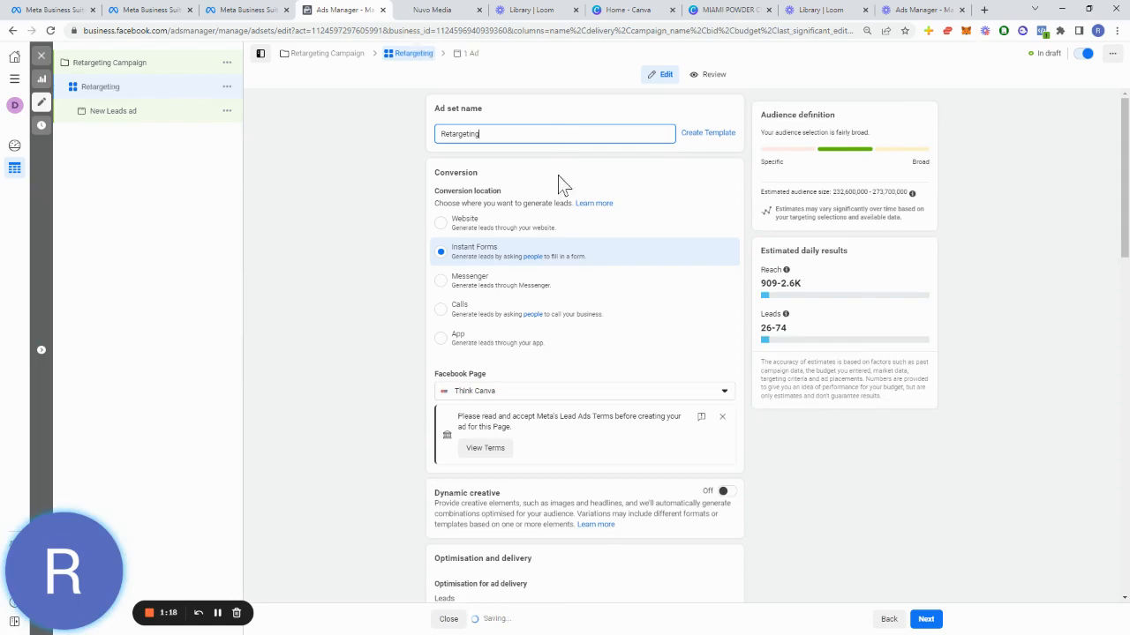
# Step: Set the ad set's Facebook Page to Ceramic Pro Willamette Valley
pyautogui.scroll(-3, 618, 256)
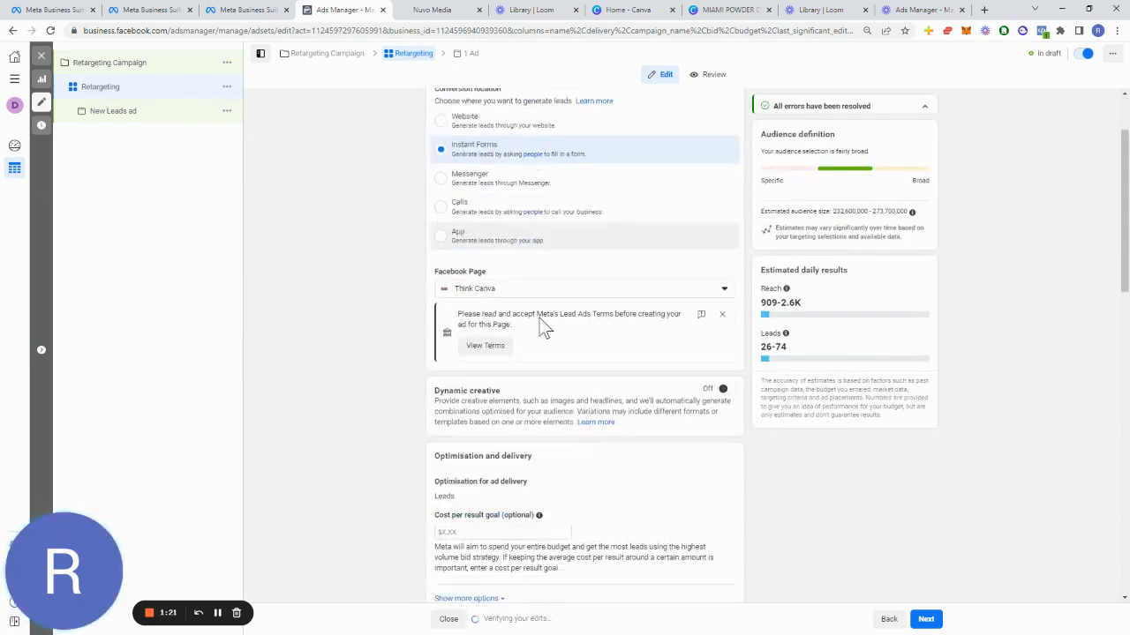
pyautogui.click(630, 220)
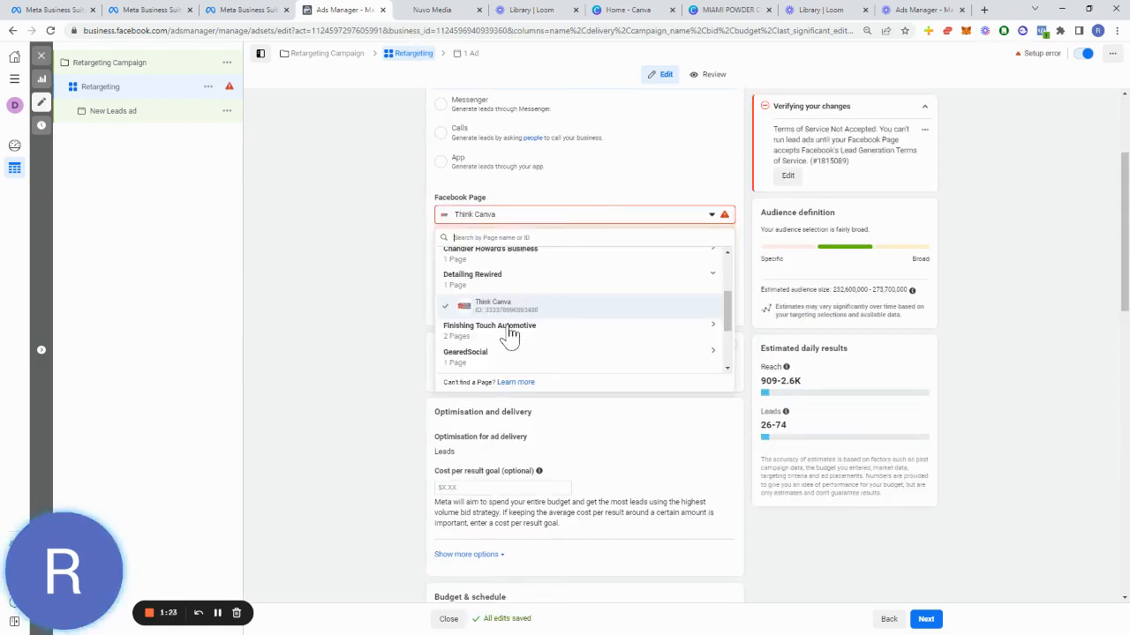
pyautogui.click(508, 328)
pyautogui.click(505, 363)
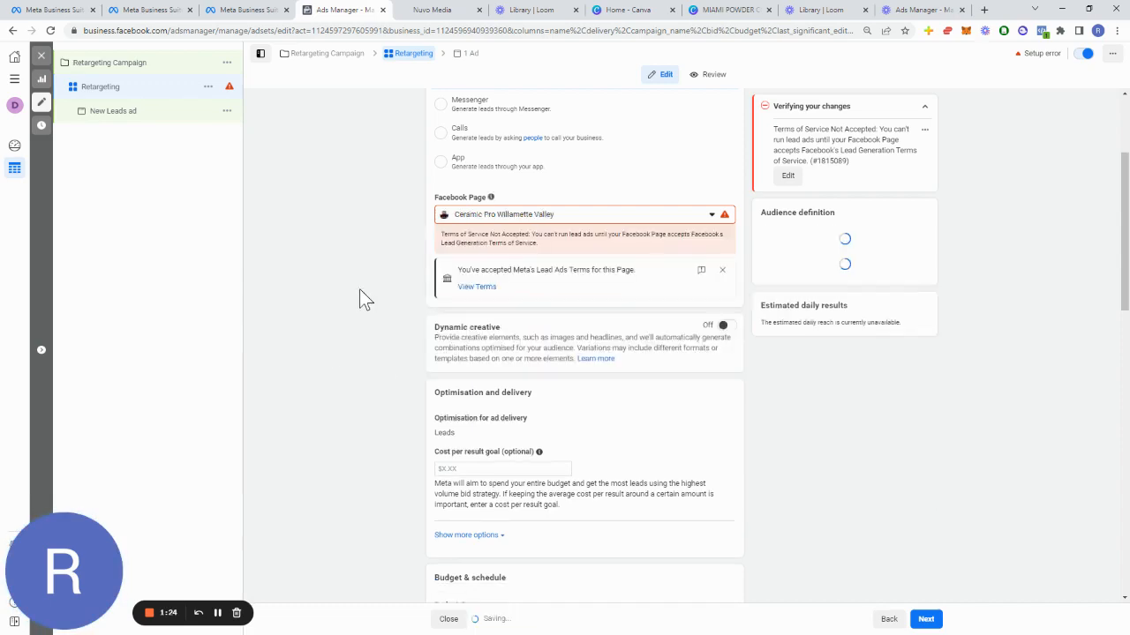
# Step: Set the ad set's daily budget to $5.00
pyautogui.scroll(-1, 409, 362)
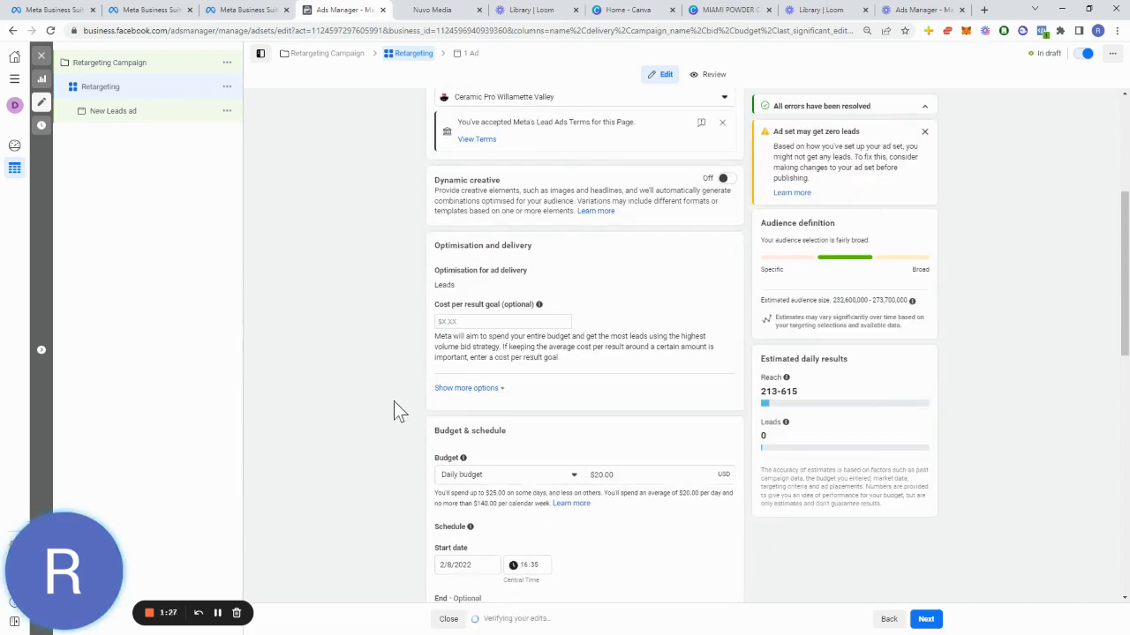
pyautogui.scroll(-3, 415, 401)
pyautogui.click(616, 300)
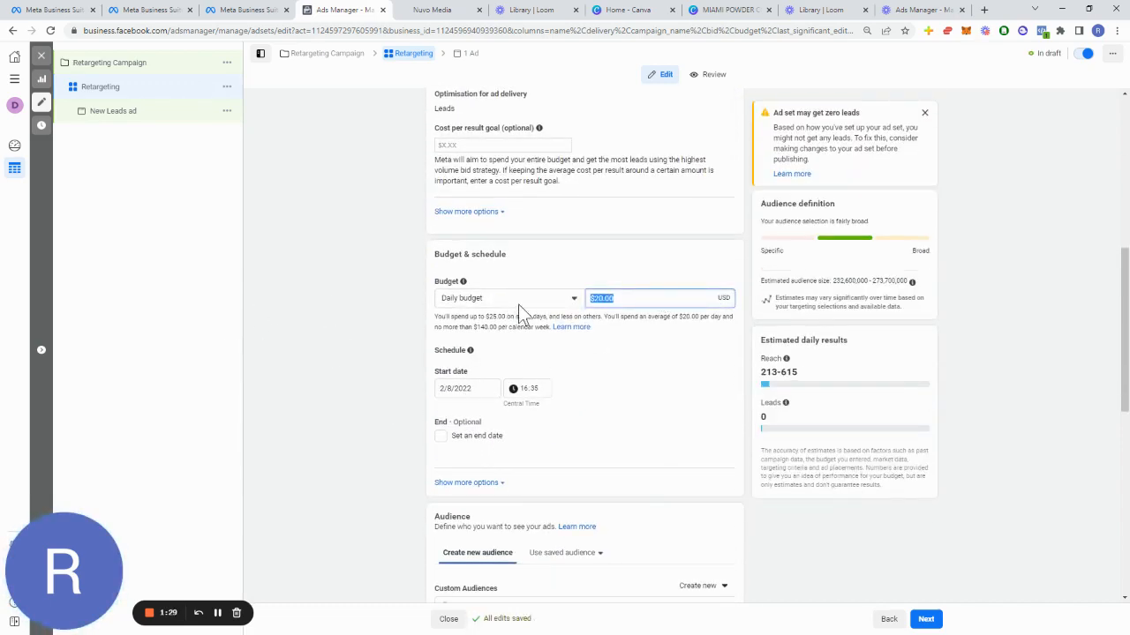
pyautogui.click(623, 295)
pyautogui.tripleClick(623, 295)
pyautogui.write('5')
pyautogui.click(372, 299)
# Step: Open the custom audience exclusion search and browse the available custom audiences
pyautogui.scroll(-2, 371, 298)
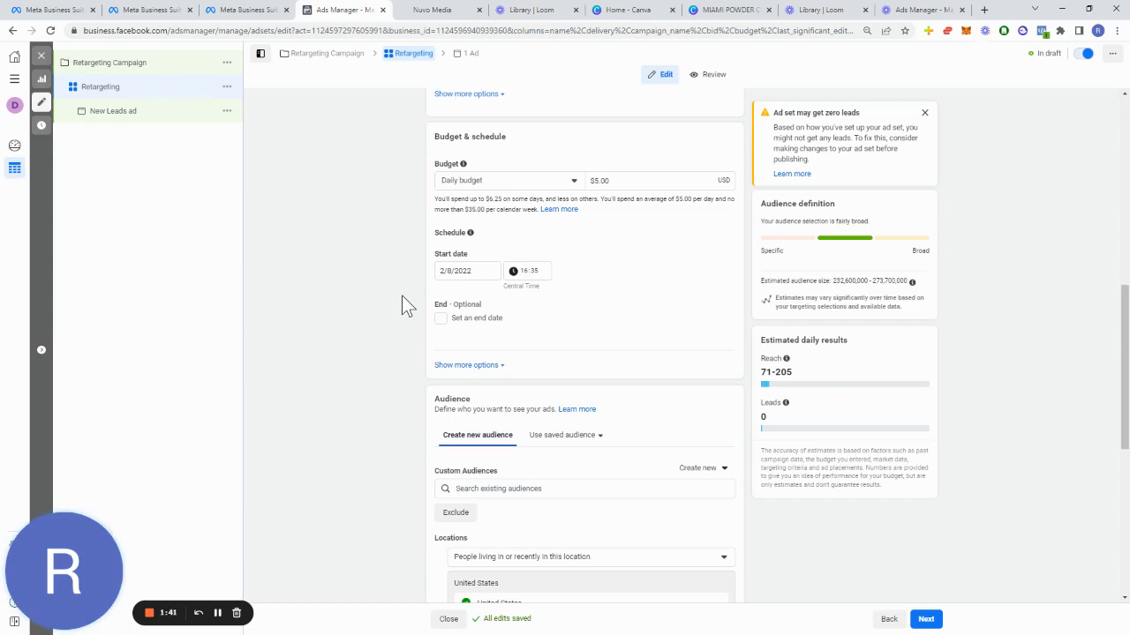
pyautogui.scroll(-2, 402, 353)
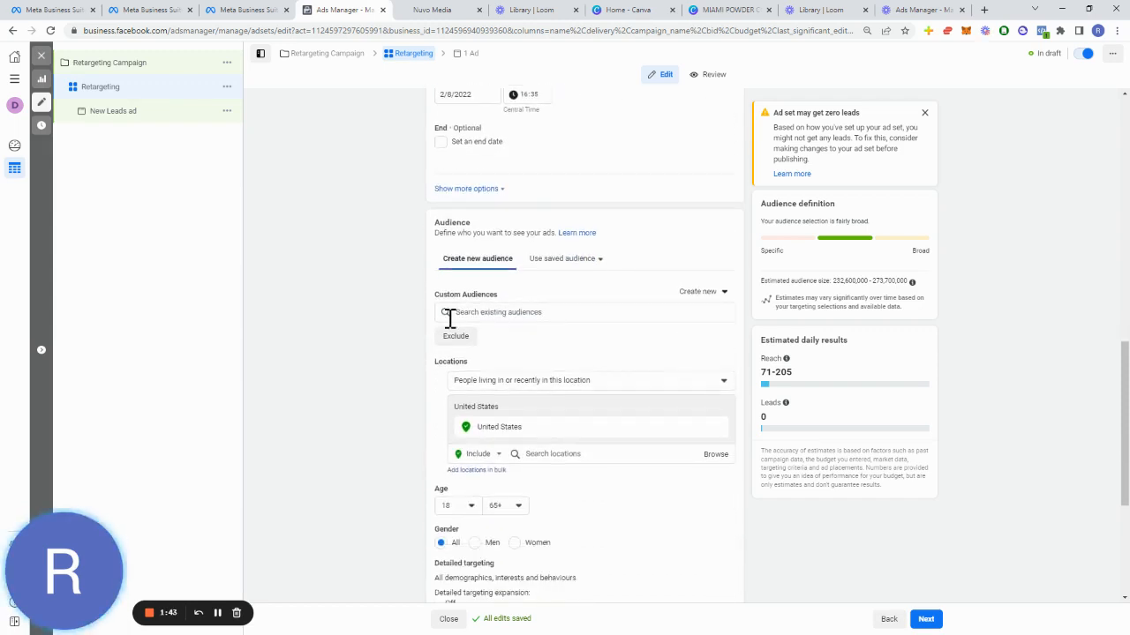
pyautogui.click(455, 339)
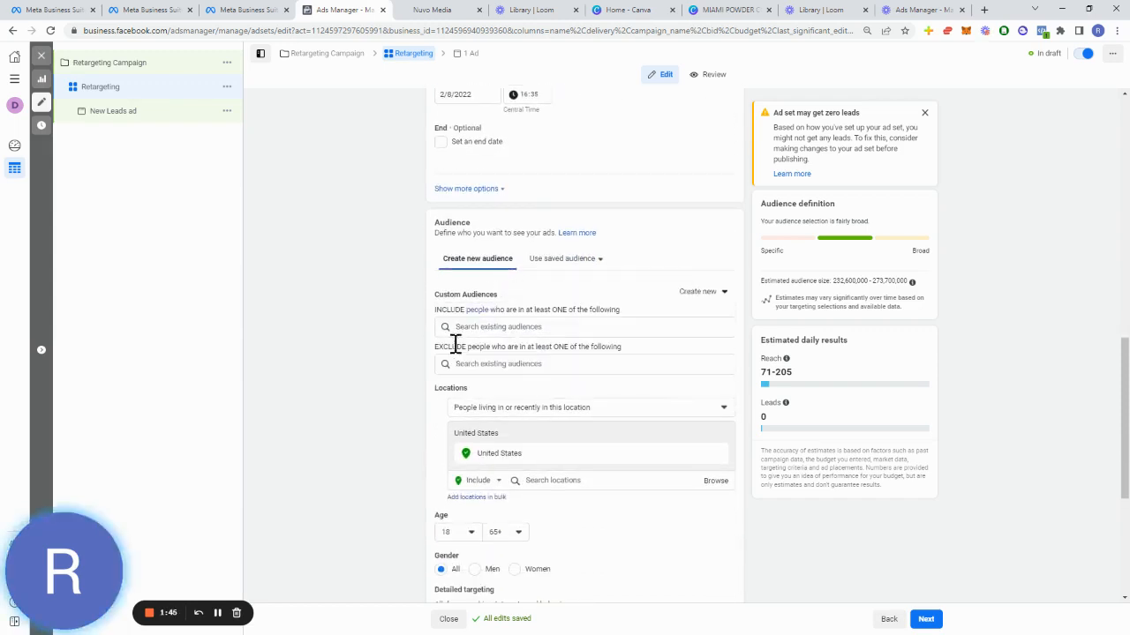
pyautogui.click(473, 363)
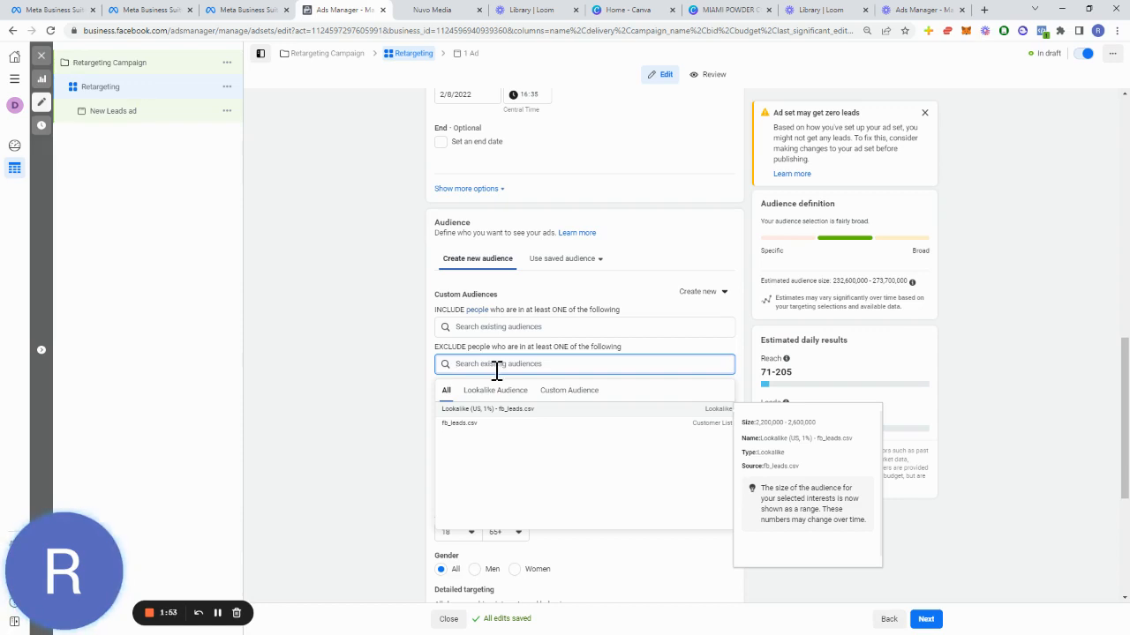
pyautogui.click(557, 394)
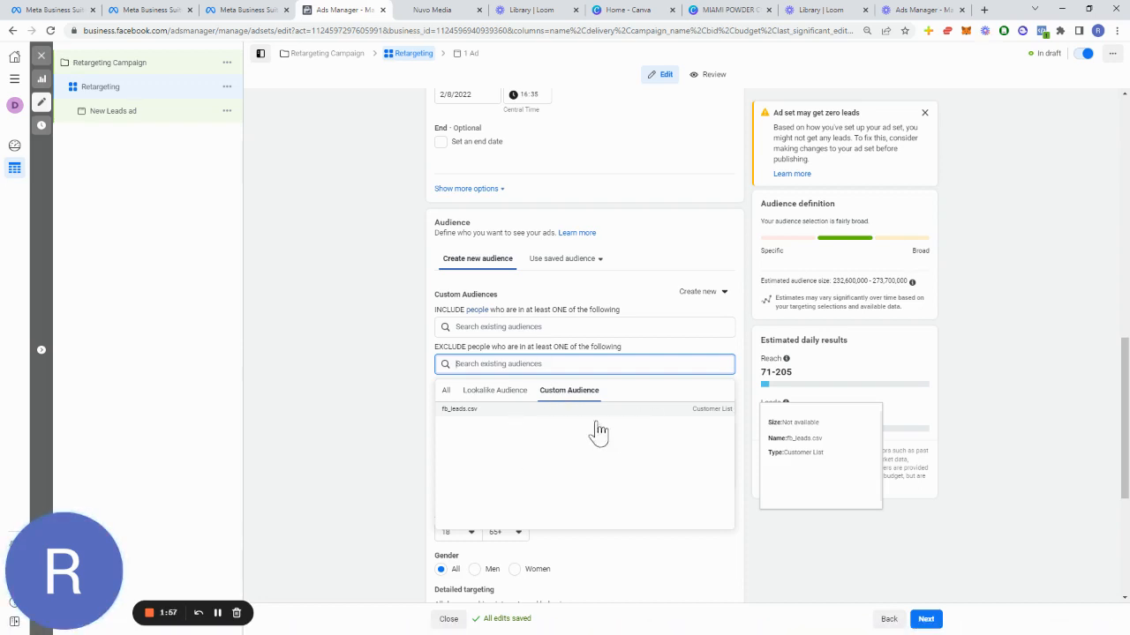
pyautogui.click(407, 449)
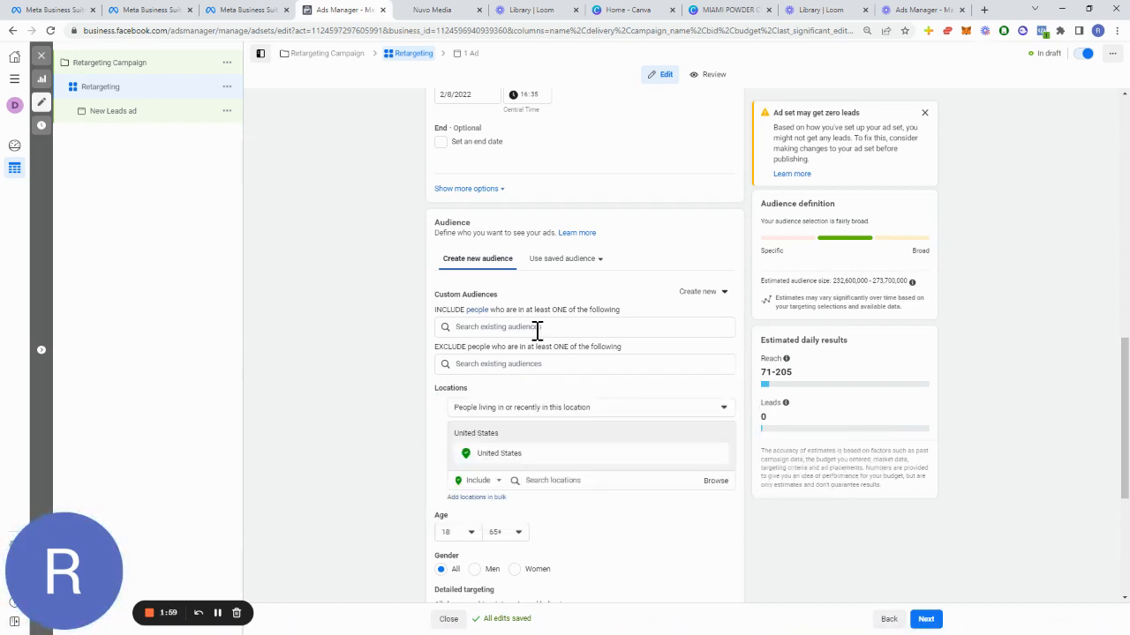
# Step: Browse the custom audiences available for inclusion in the ad set's audience, including the Custom Audience category
pyautogui.click(537, 327)
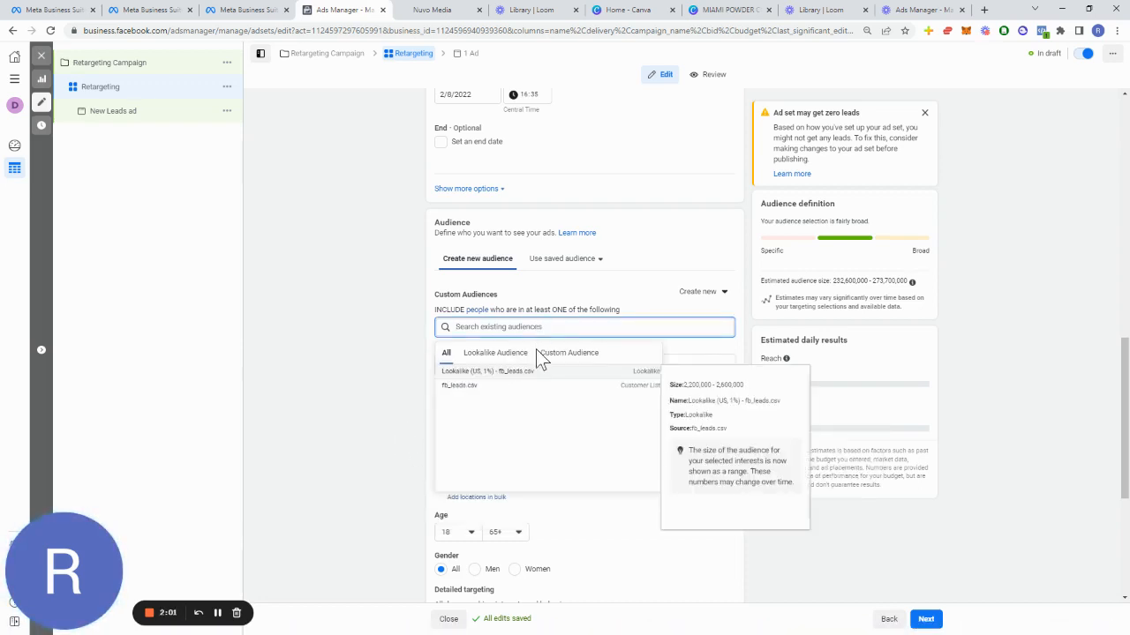
pyautogui.click(552, 355)
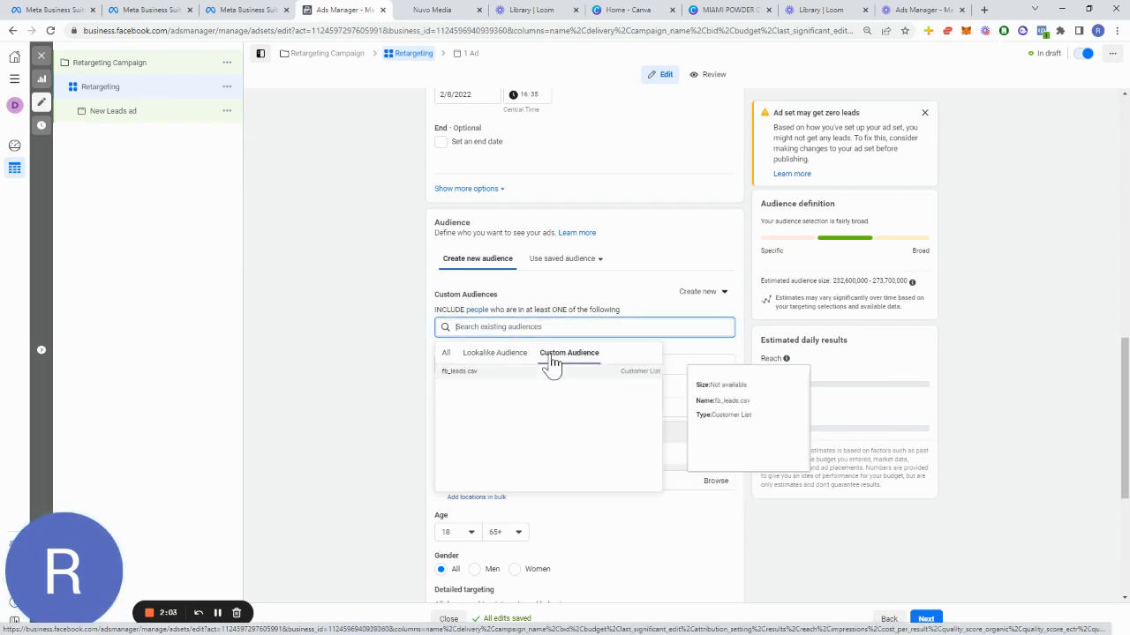
pyautogui.click(314, 345)
pyautogui.scroll(-1, 370, 353)
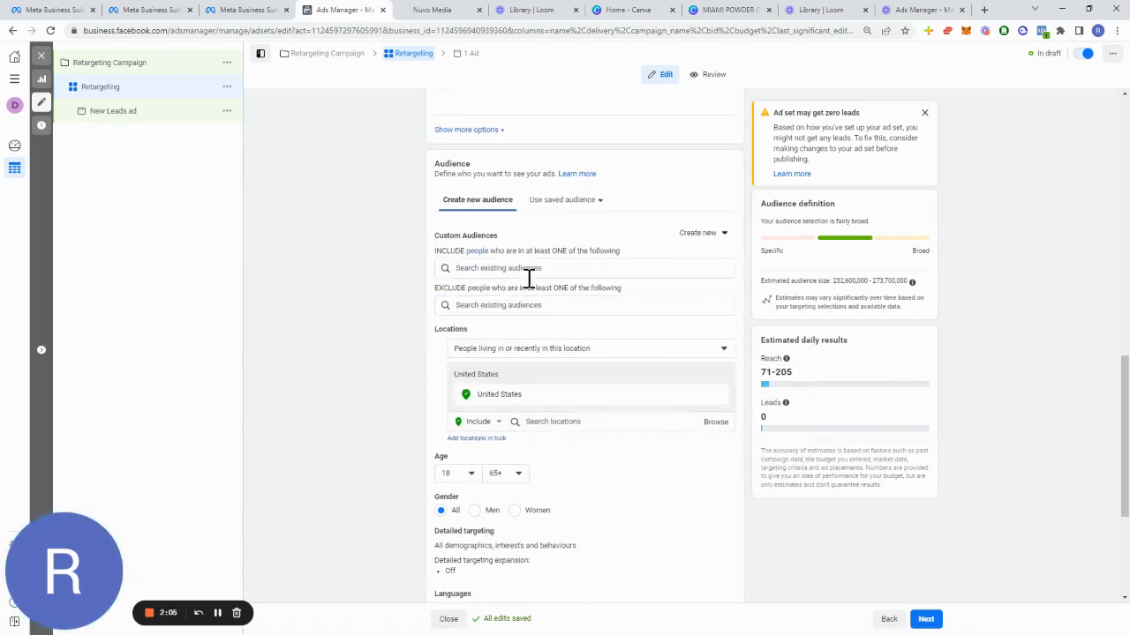
pyautogui.click(536, 267)
pyautogui.click(715, 235)
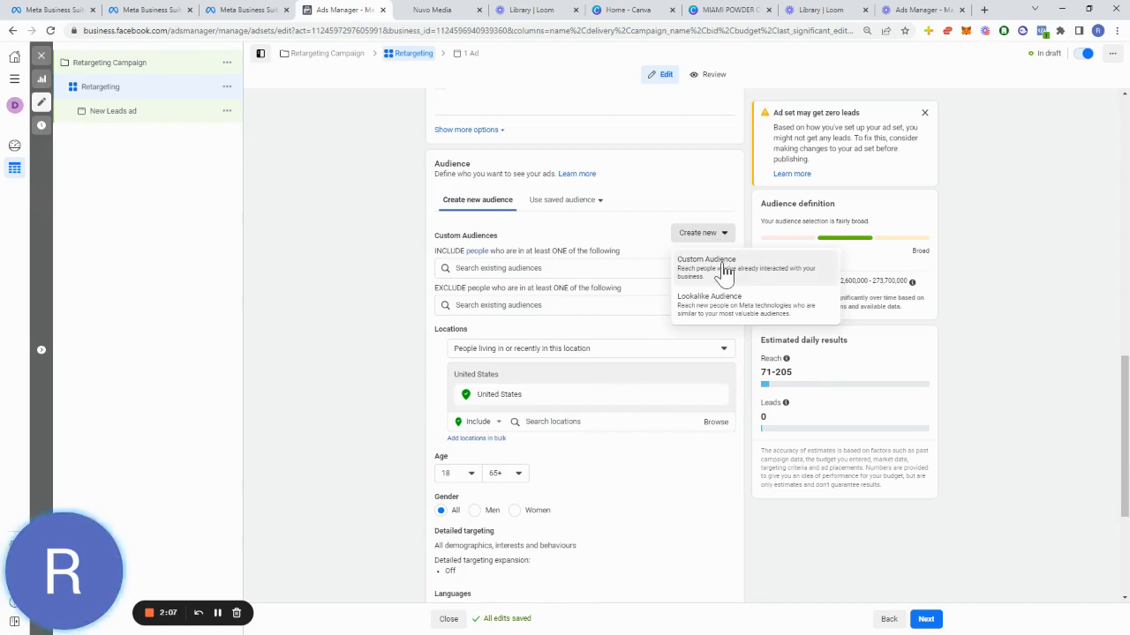
pyautogui.click(722, 265)
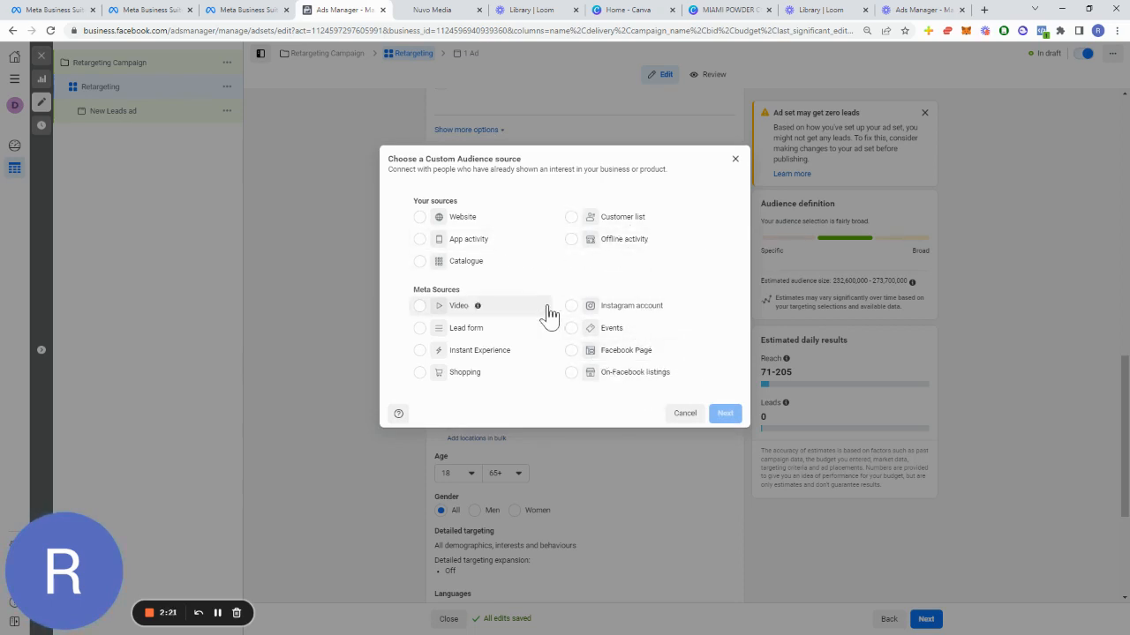
pyautogui.click(606, 354)
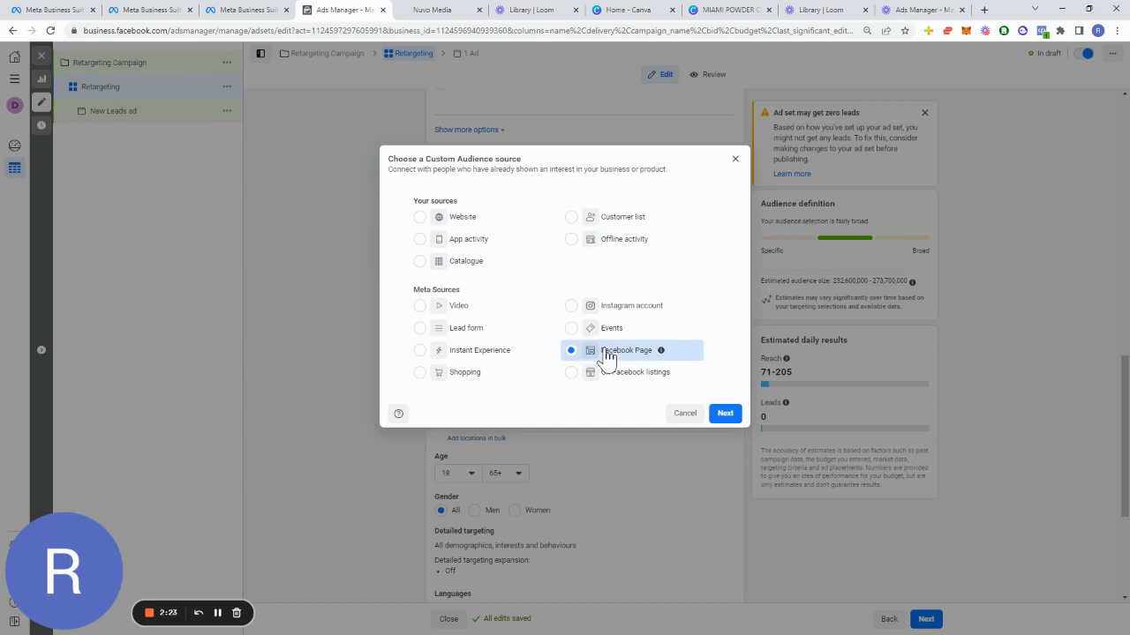
pyautogui.moveTo(658, 355)
pyautogui.click(420, 221)
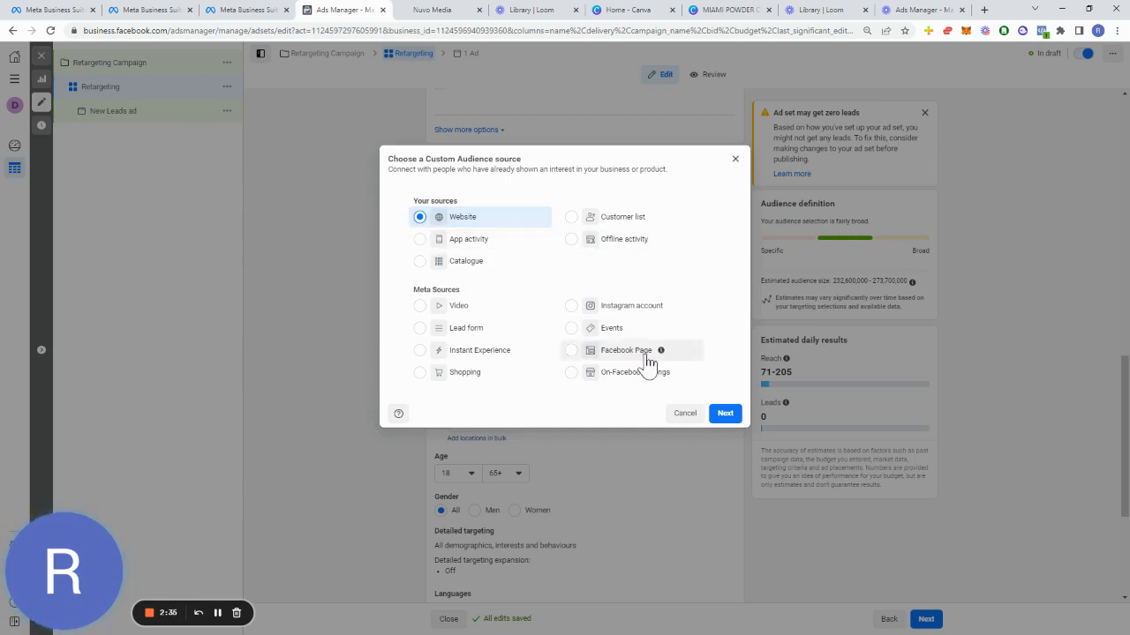
pyautogui.click(611, 310)
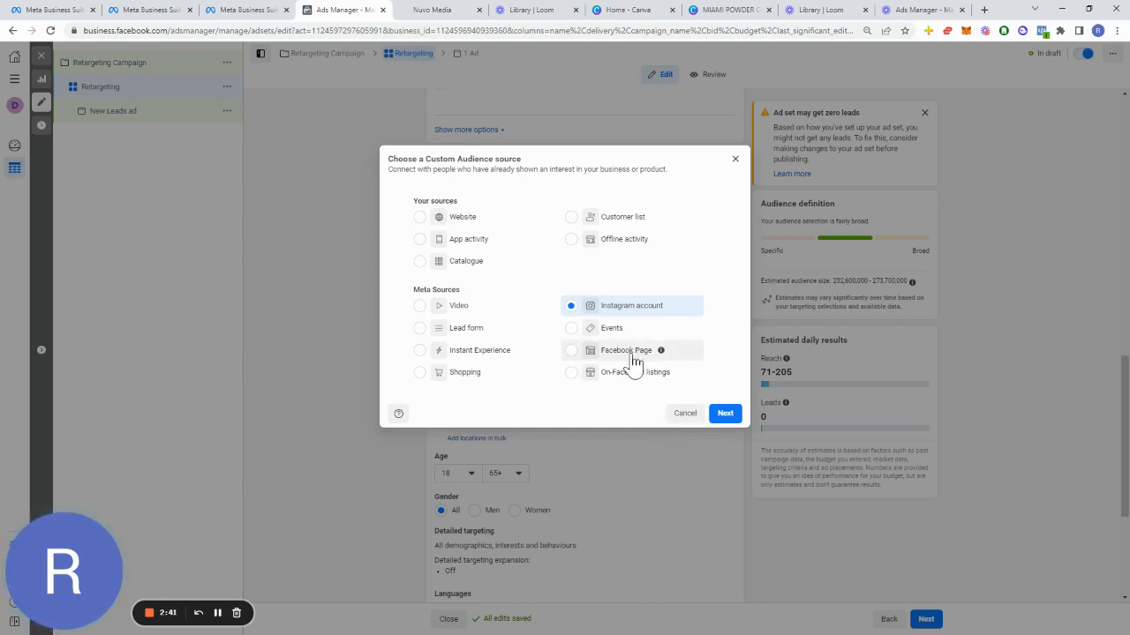
pyautogui.click(688, 415)
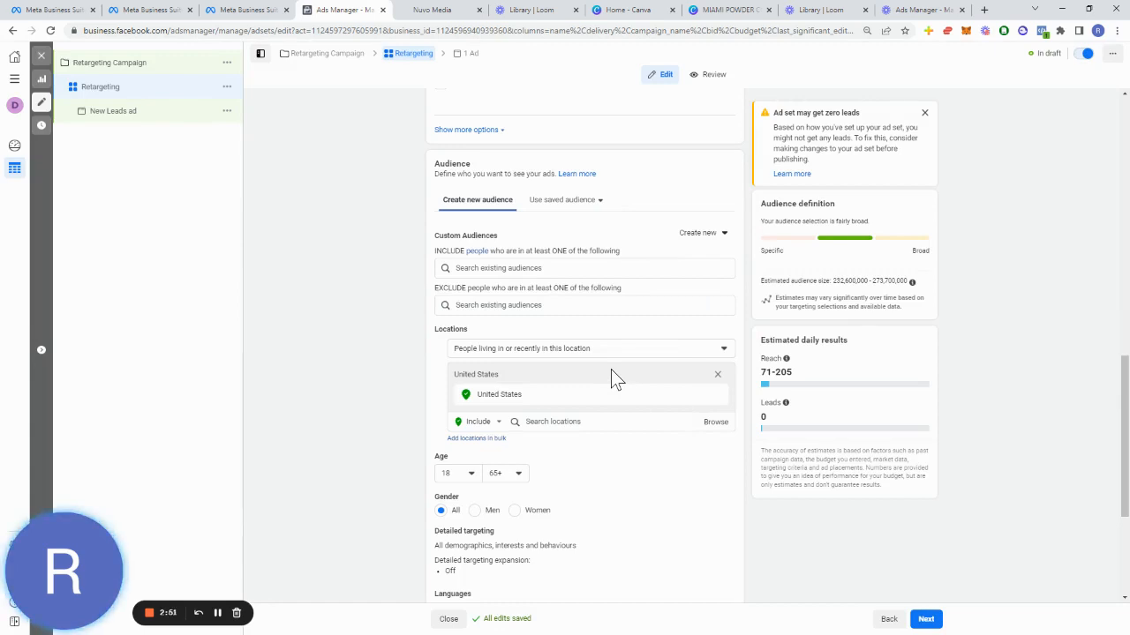
# Step: Review the ad set's audience definition and estimated audience size
pyautogui.scroll(-2, 570, 319)
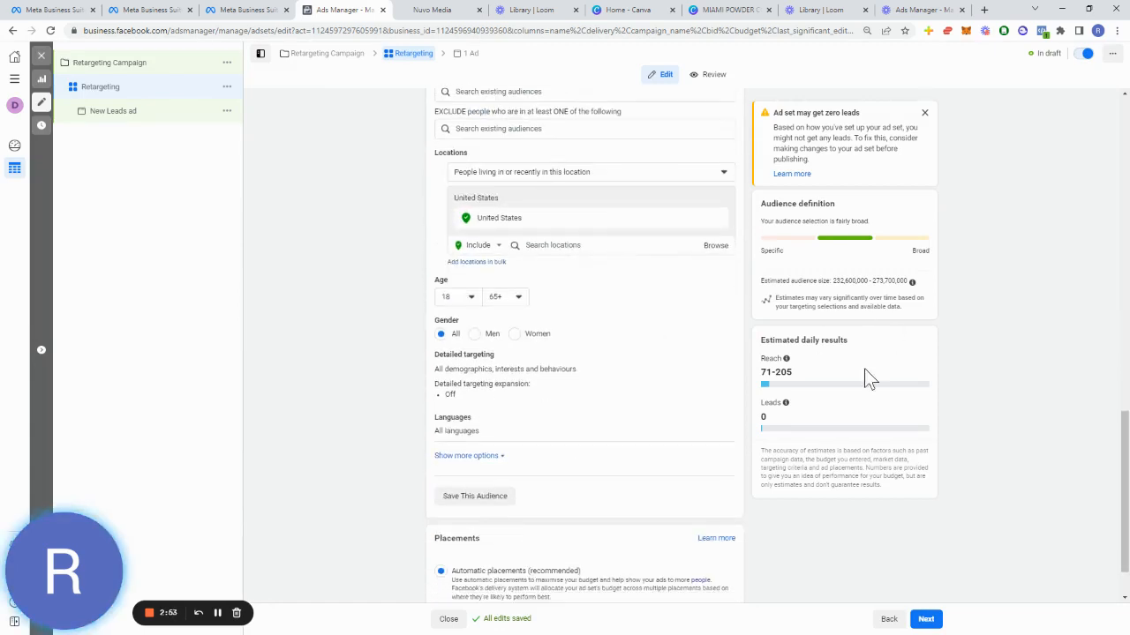
pyautogui.moveTo(923, 295); pyautogui.dragTo(757, 296)
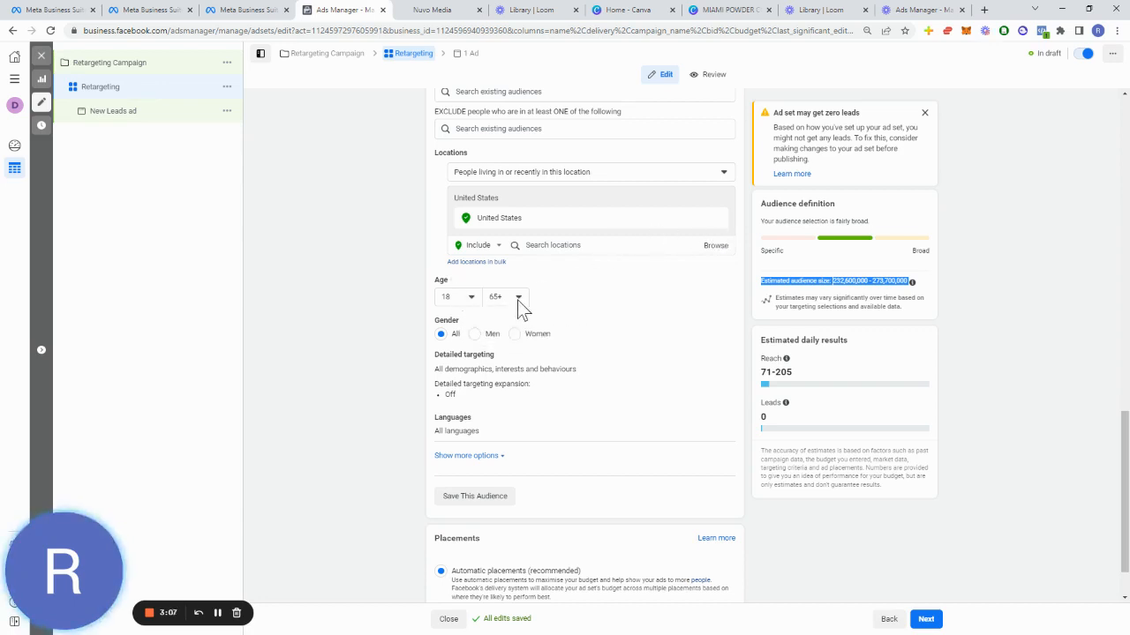
pyautogui.scroll(-1, 441, 345)
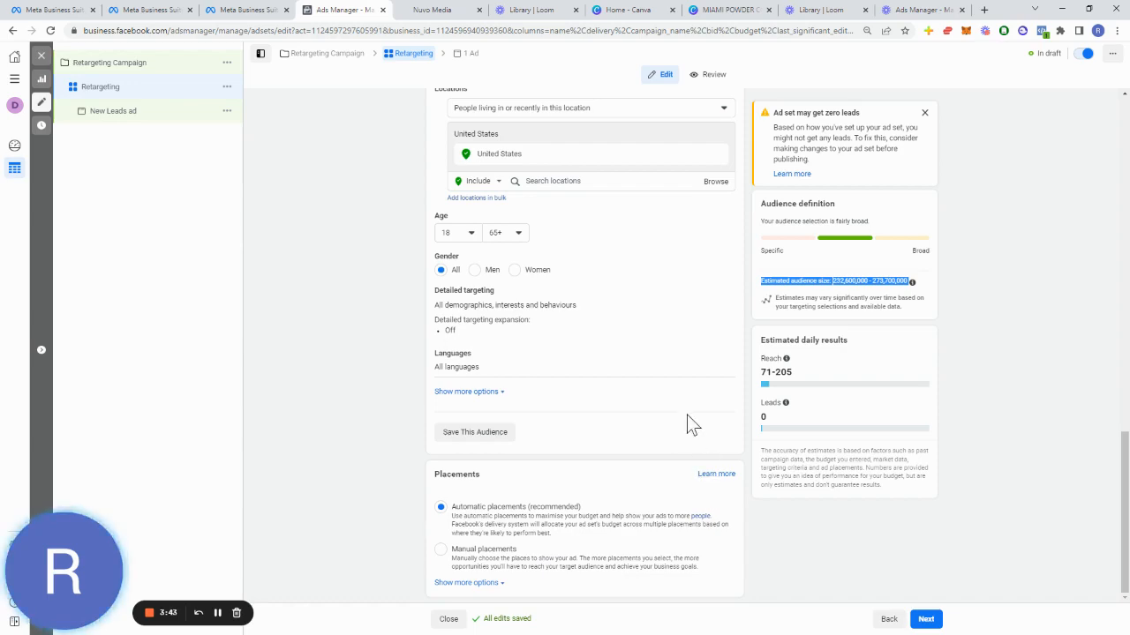
pyautogui.scroll(10, 687, 415)
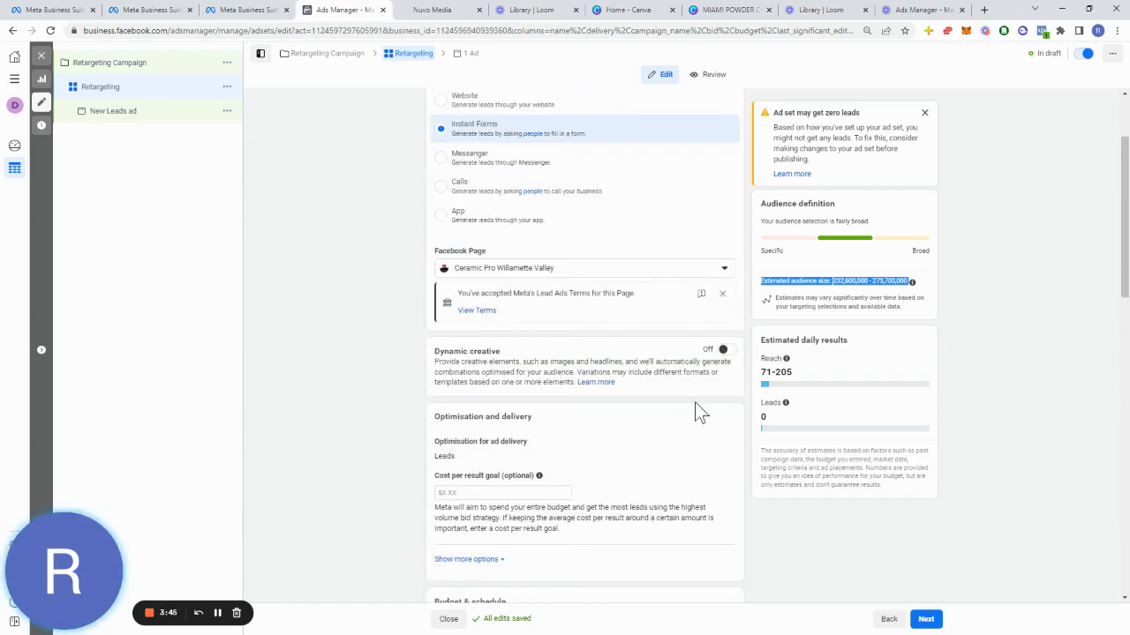
# Step: Switch to the Miami Powder Coating design in Canva to check the creative, then return to review the ad set settings
pyautogui.click(739, 10)
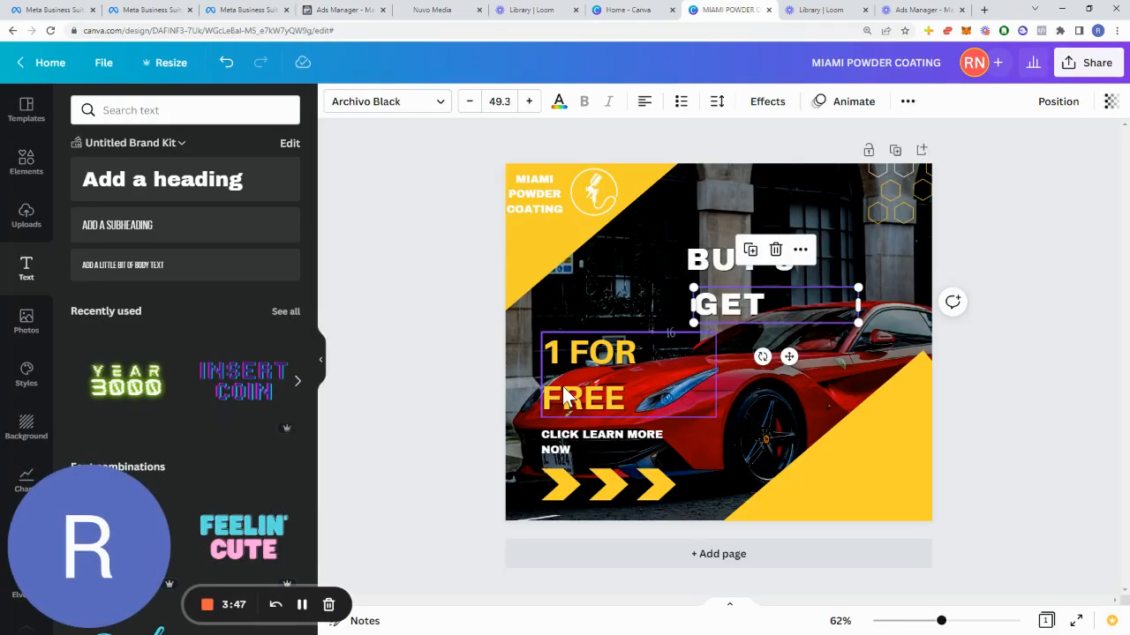
pyautogui.click(653, 395)
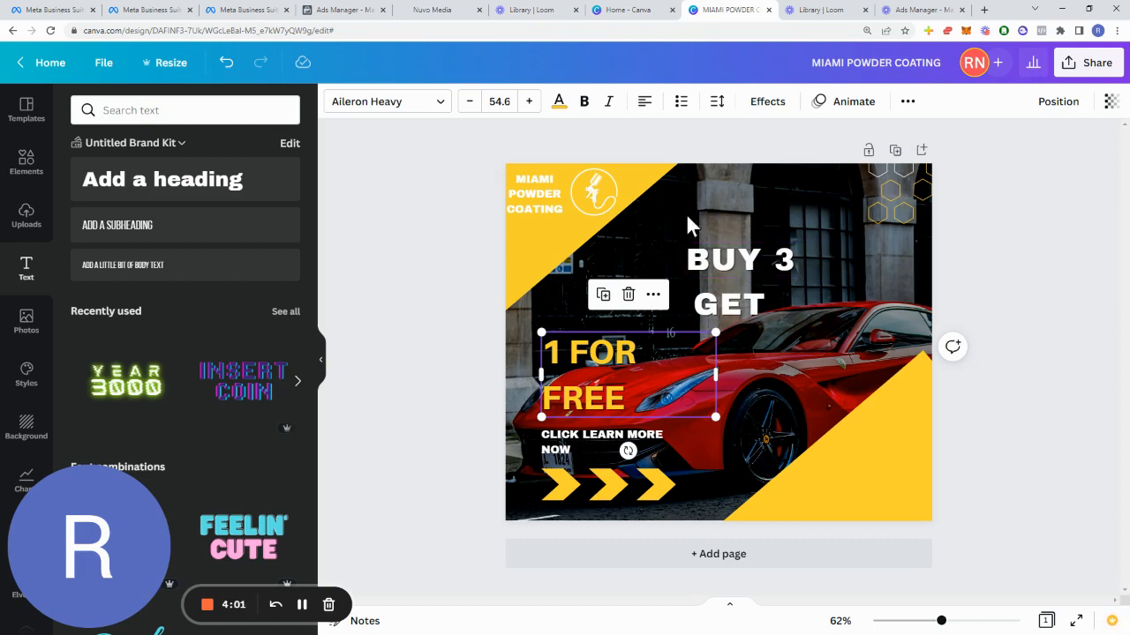
pyautogui.click(375, 9)
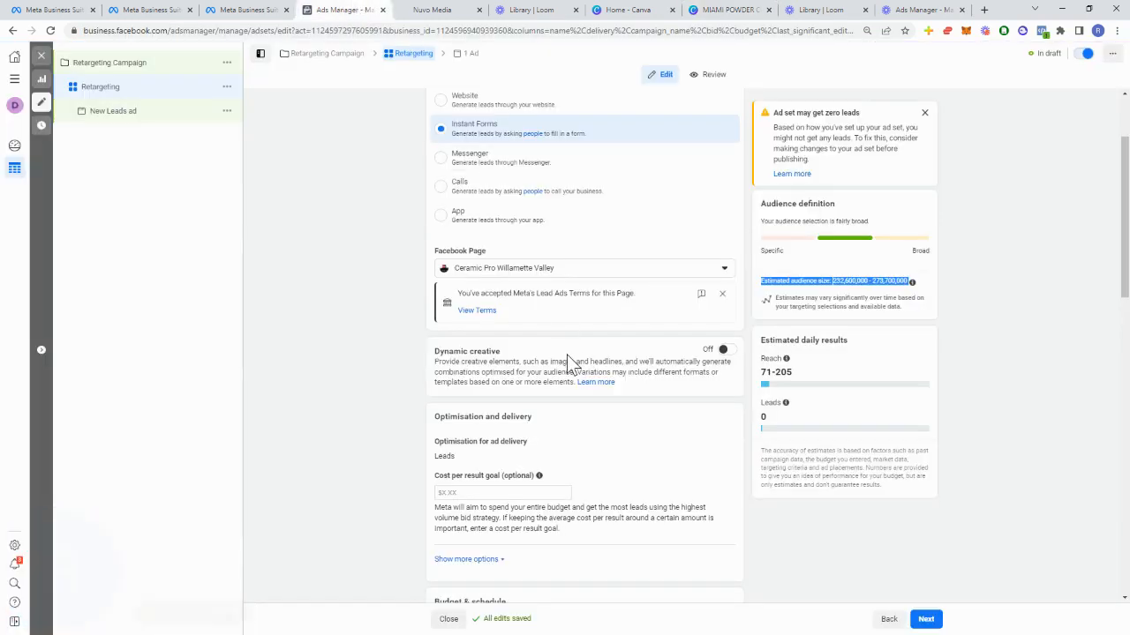
pyautogui.scroll(2, 564, 446)
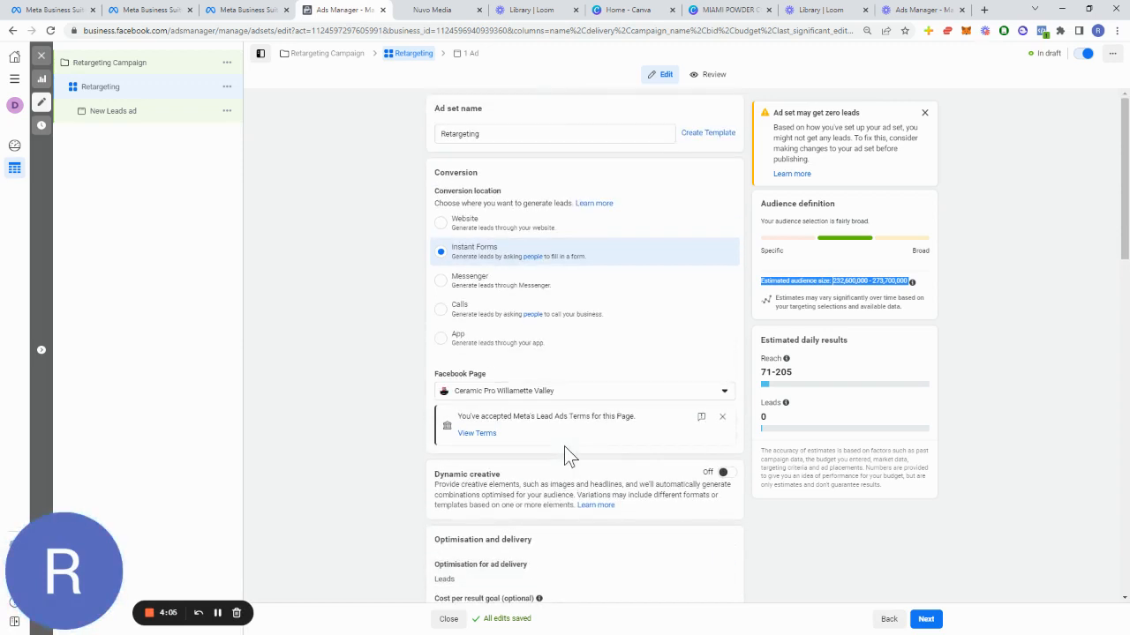
pyautogui.scroll(-3, 564, 446)
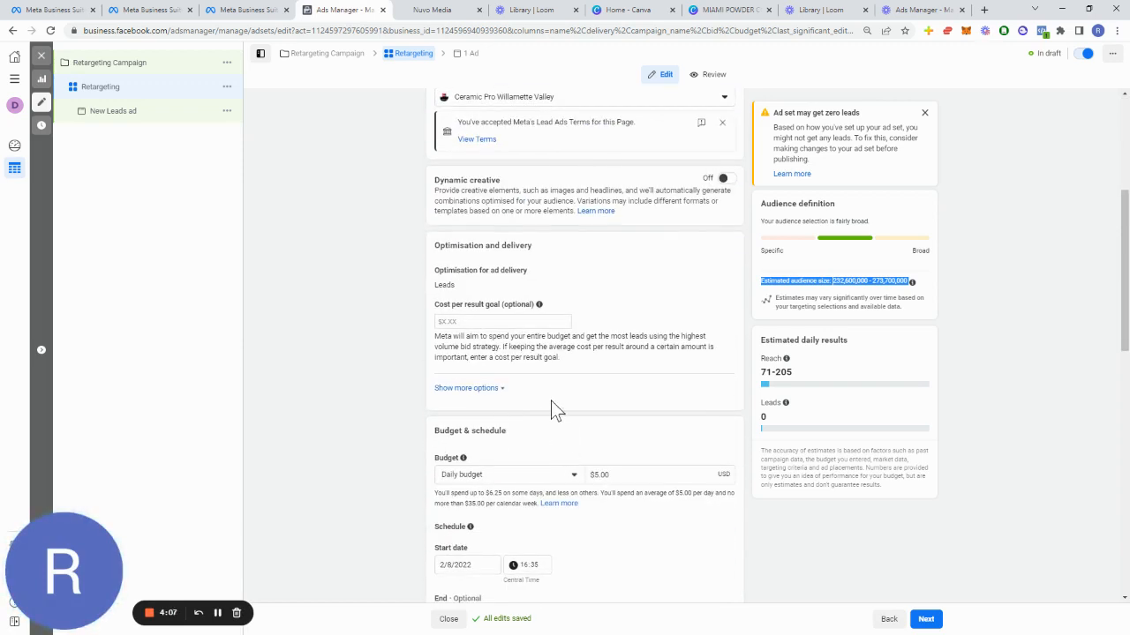